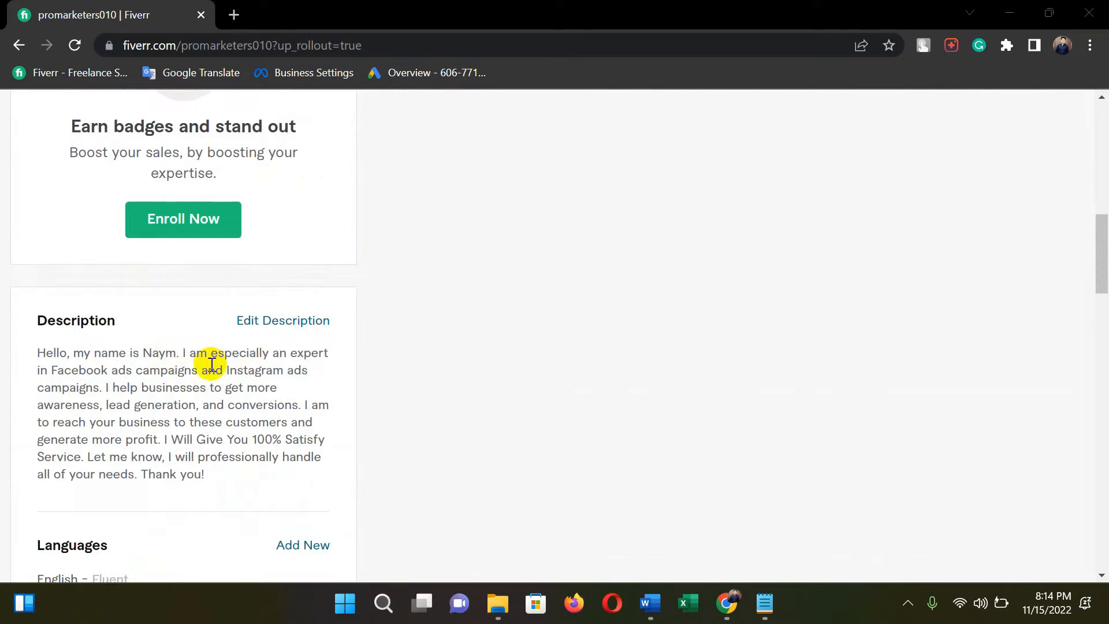
Correct the spelling of the seller's name in the profile description, capitalize "My" after "Hello," and save the description
click(259, 323)
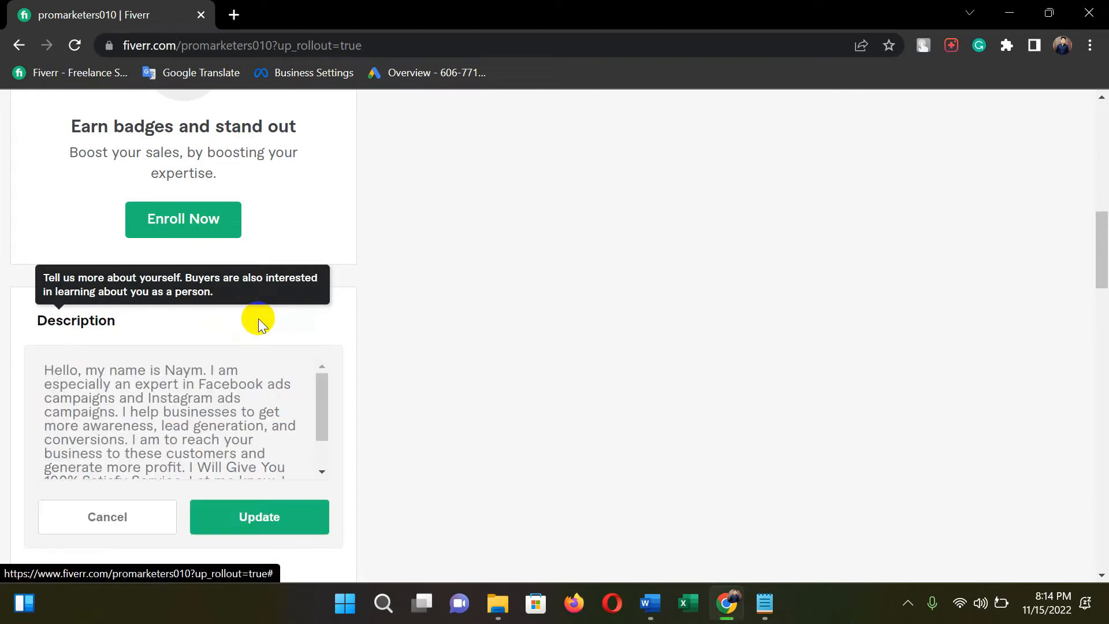
click(190, 370)
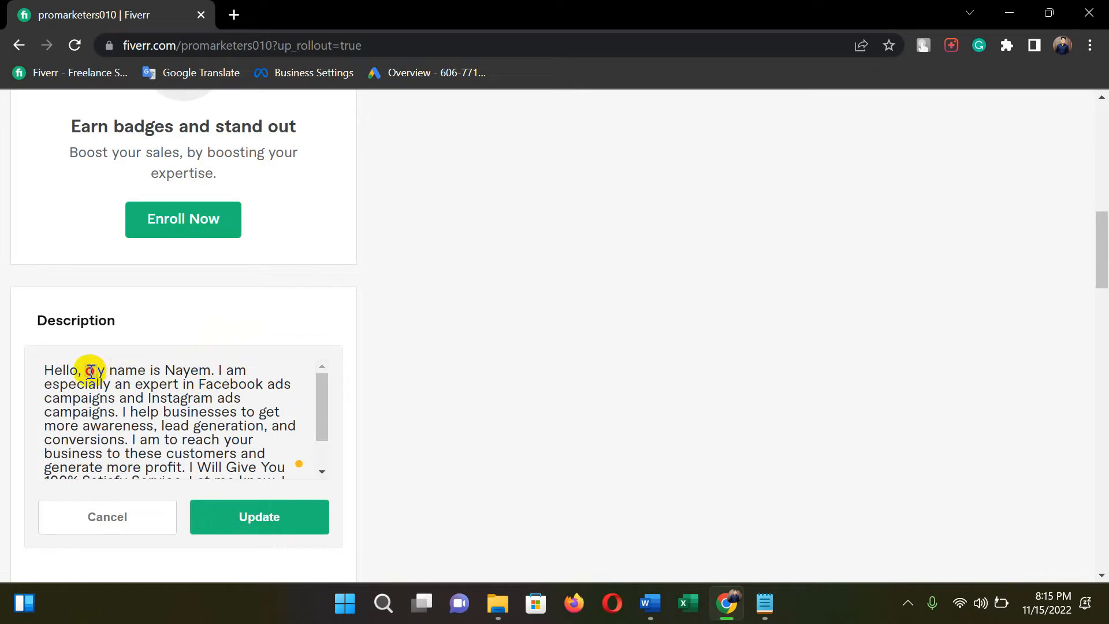
text(M)
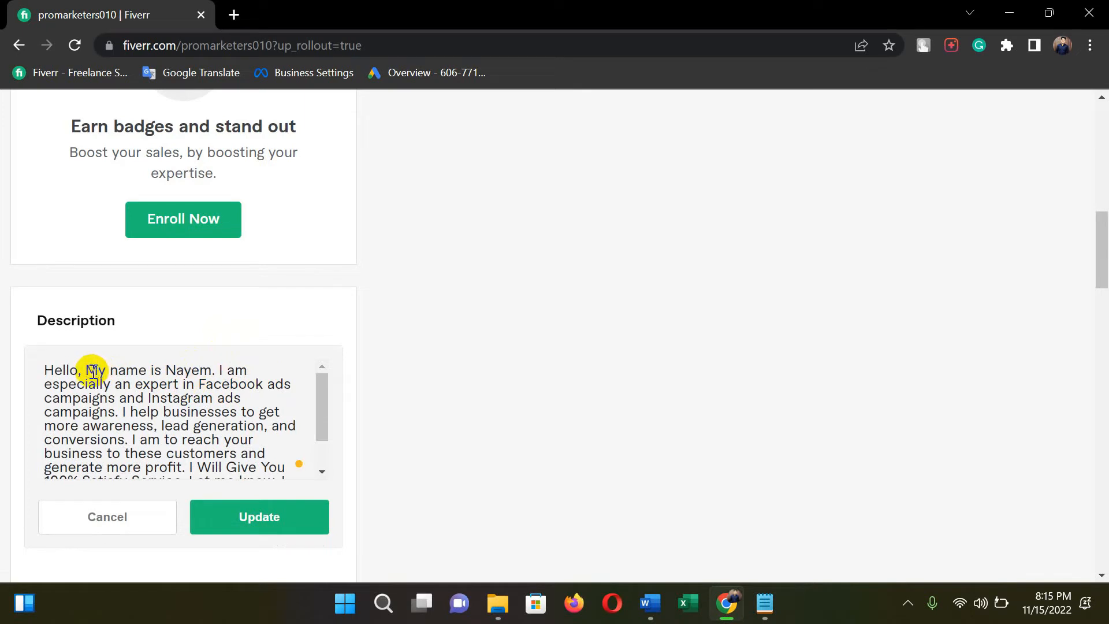
click(248, 523)
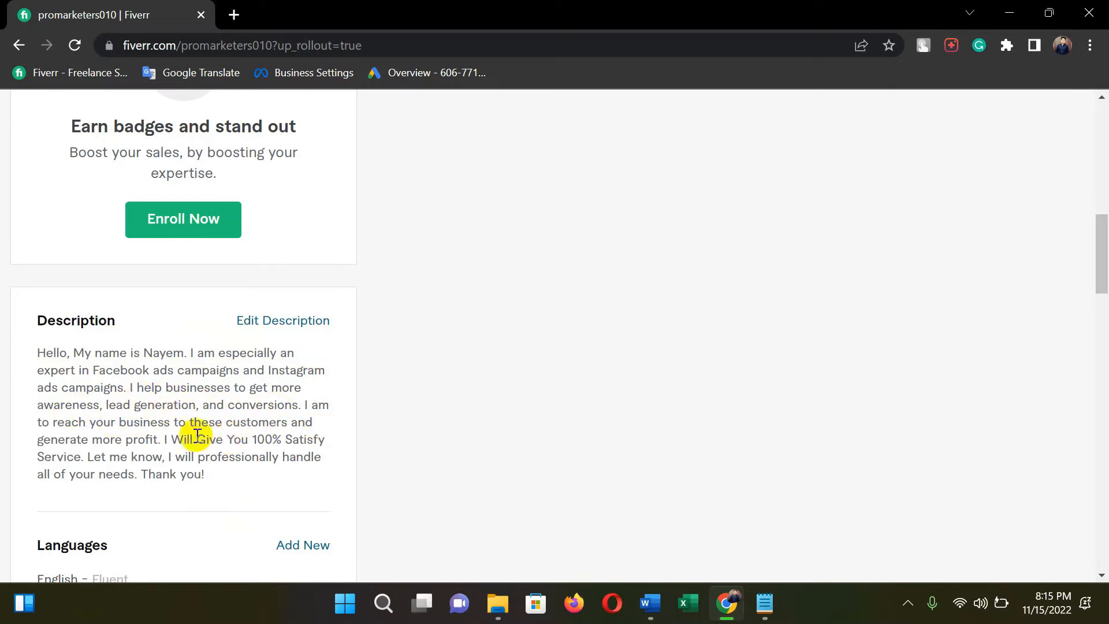
Start creating a new Gig from the empty active Gigs area of the profile
scroll(237, 436, down, 1)
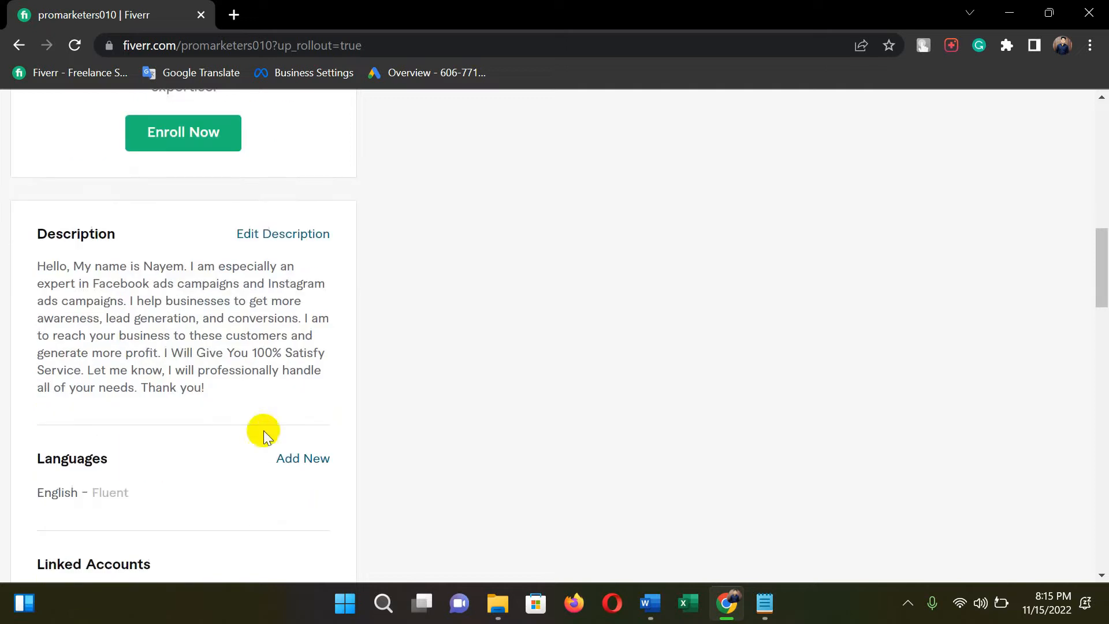
scroll(585, 428, down, 3)
scroll(584, 428, up, 15)
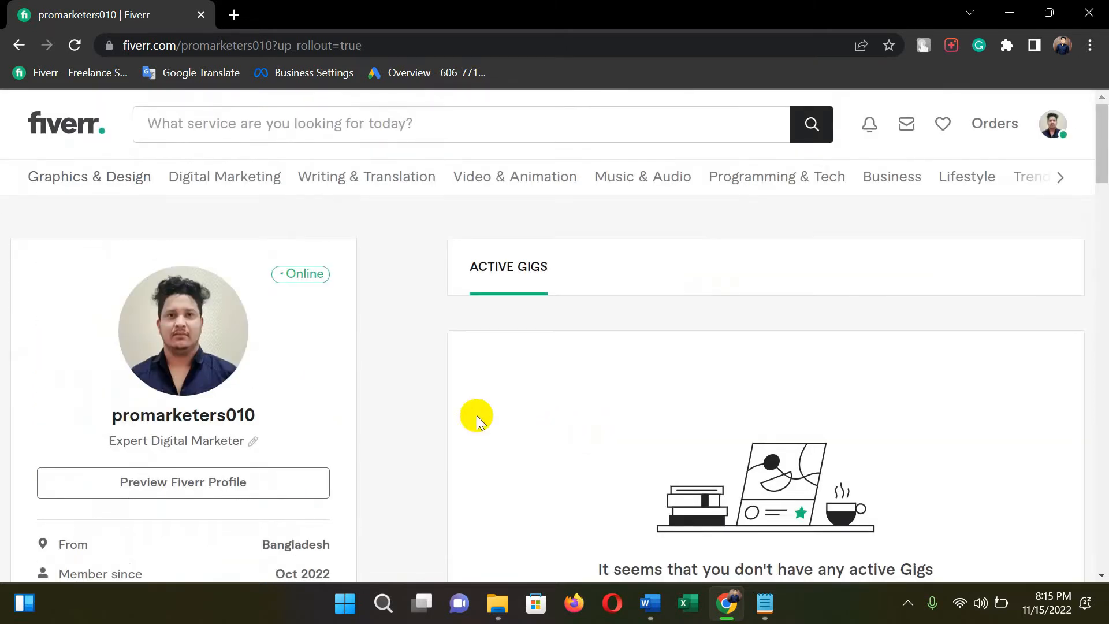
scroll(462, 413, down, 1)
scroll(455, 411, down, 3)
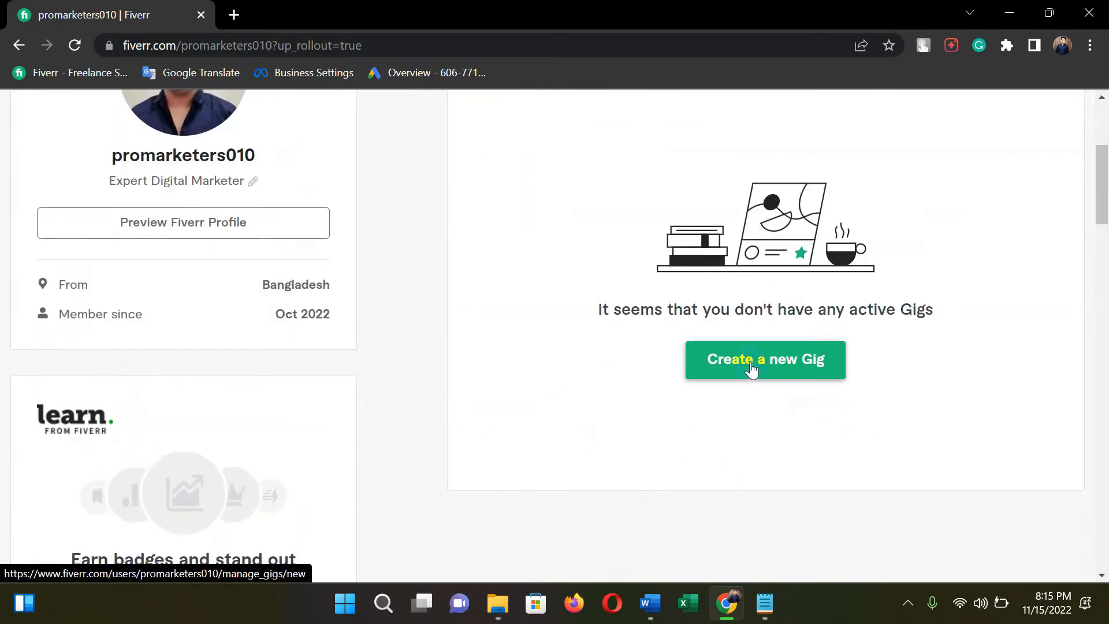
scroll(735, 376, up, 2)
scroll(732, 367, down, 1)
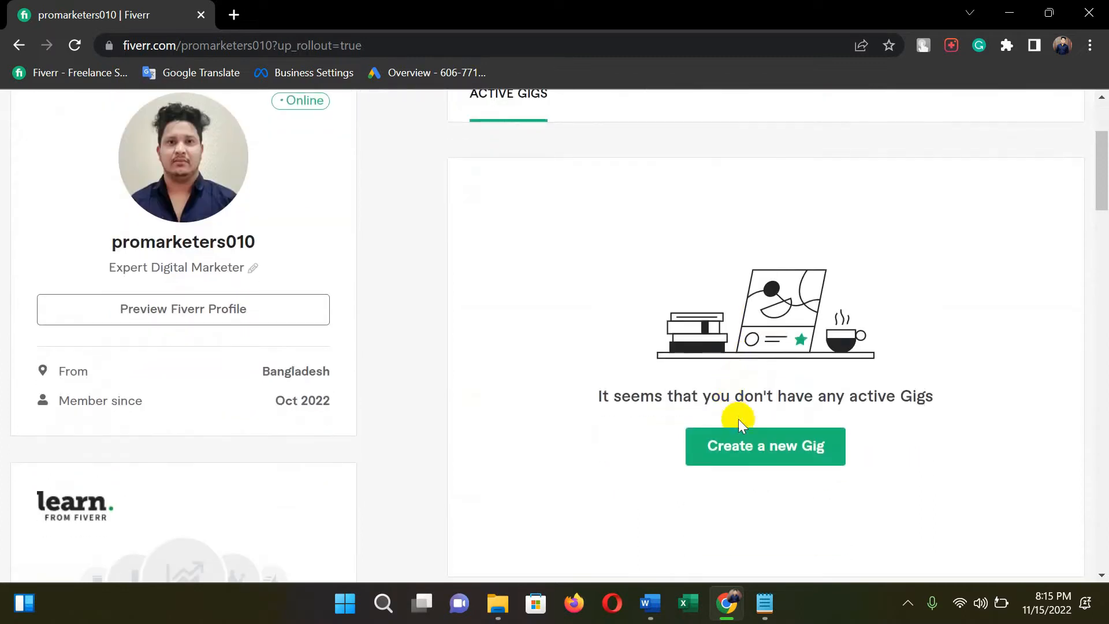
click(767, 457)
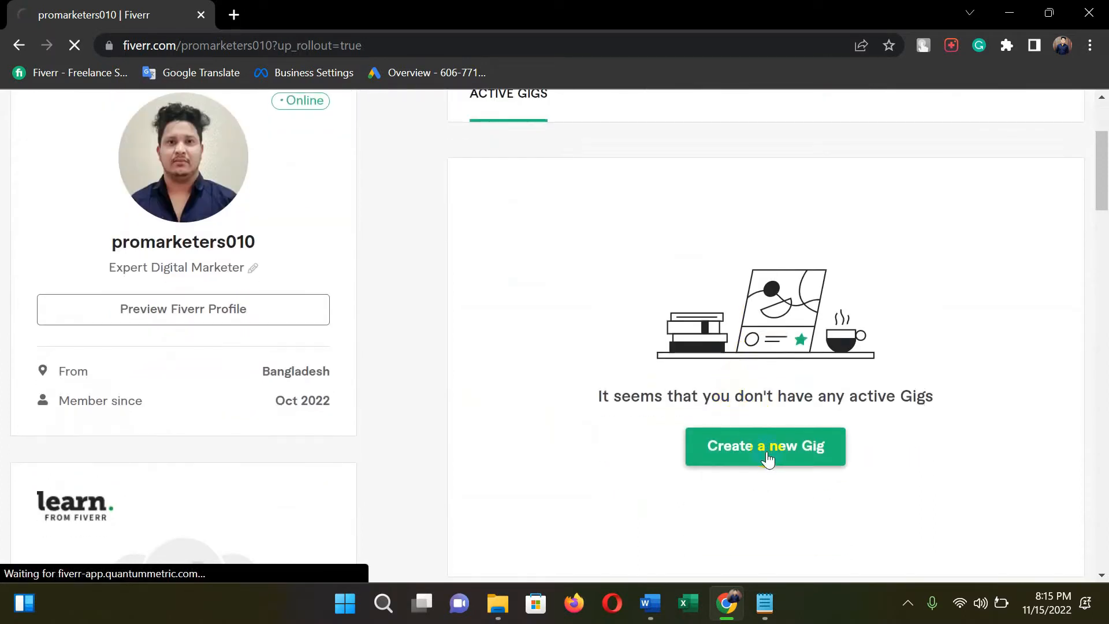
Switch to the Facebook Gig document in Word and copy the title text "Manage your Facebook and Instagram Advertising." without "I will"
click(421, 317)
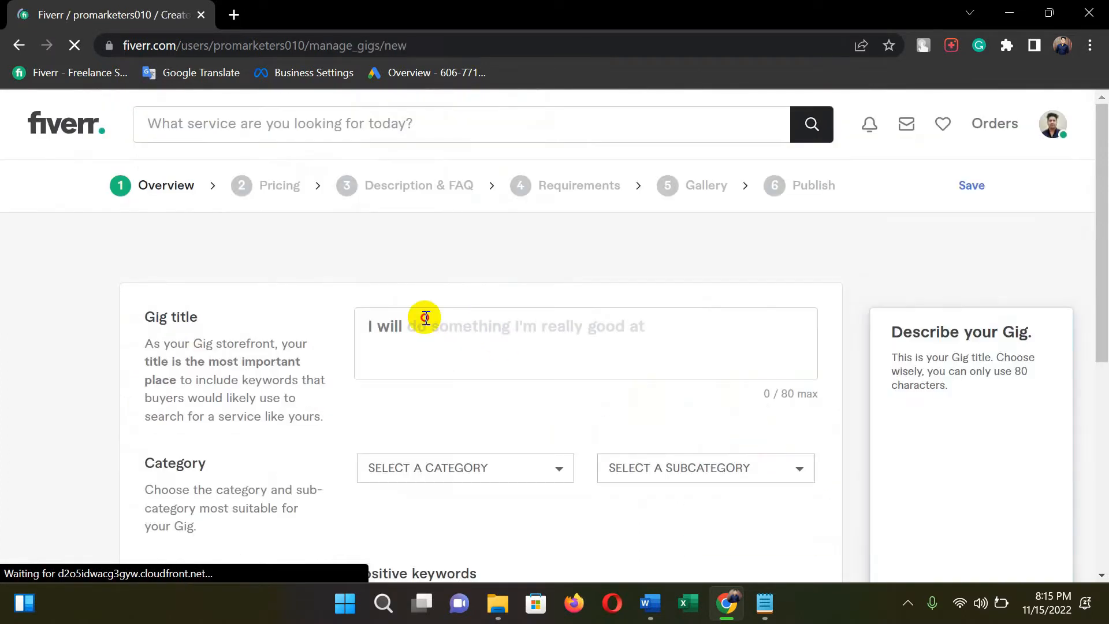
click(651, 603)
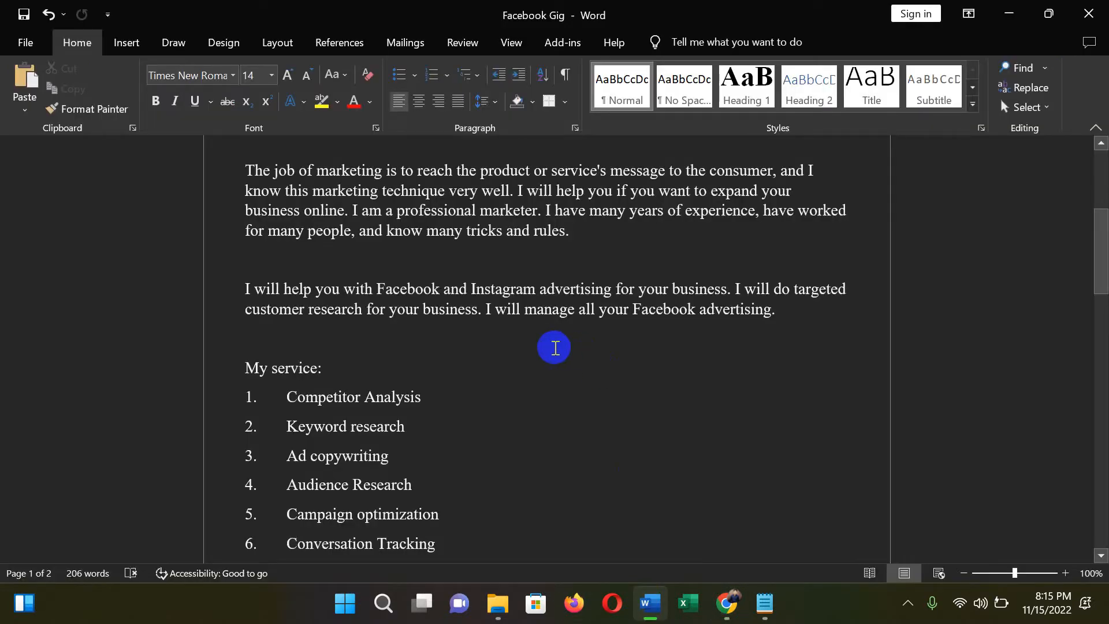
scroll(511, 291, up, 4)
scroll(511, 292, up, 3)
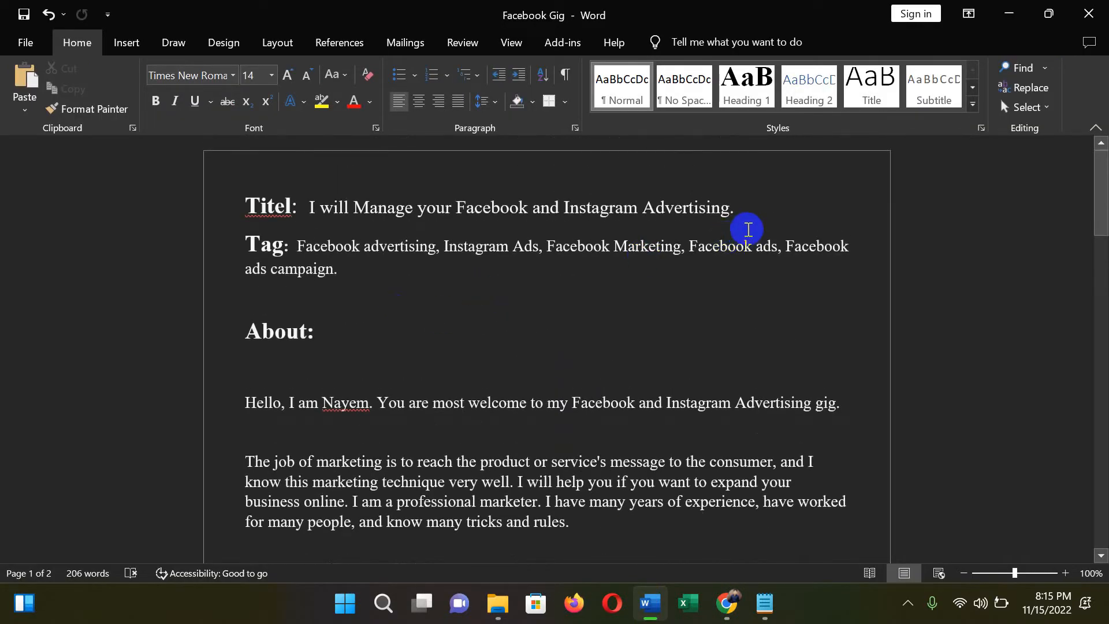
drag(747, 208, 359, 210)
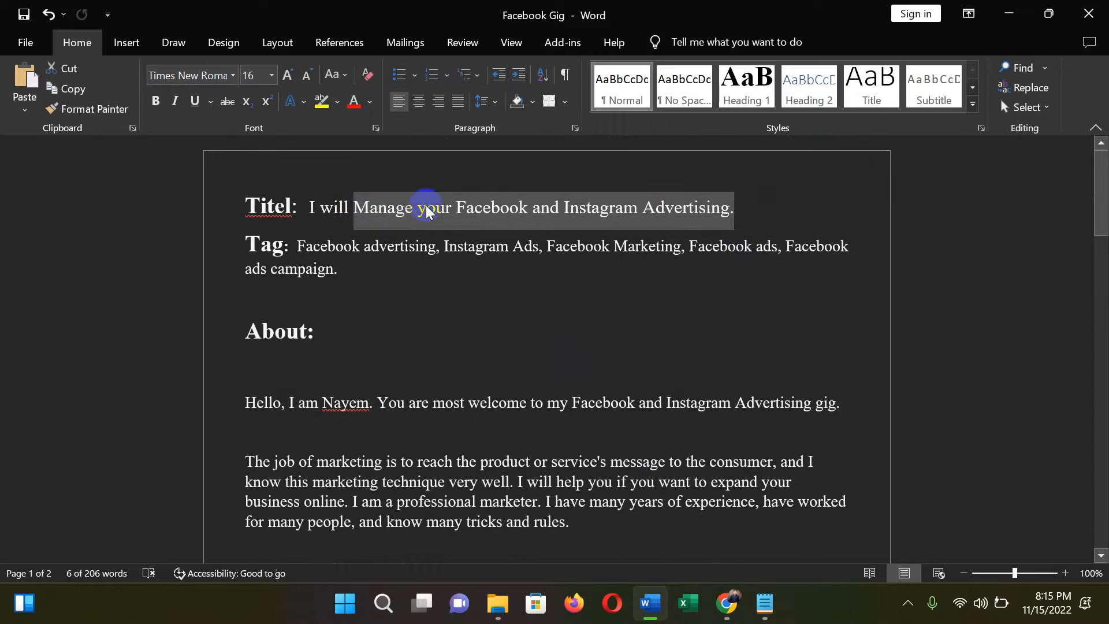
right_click(426, 217)
click(475, 271)
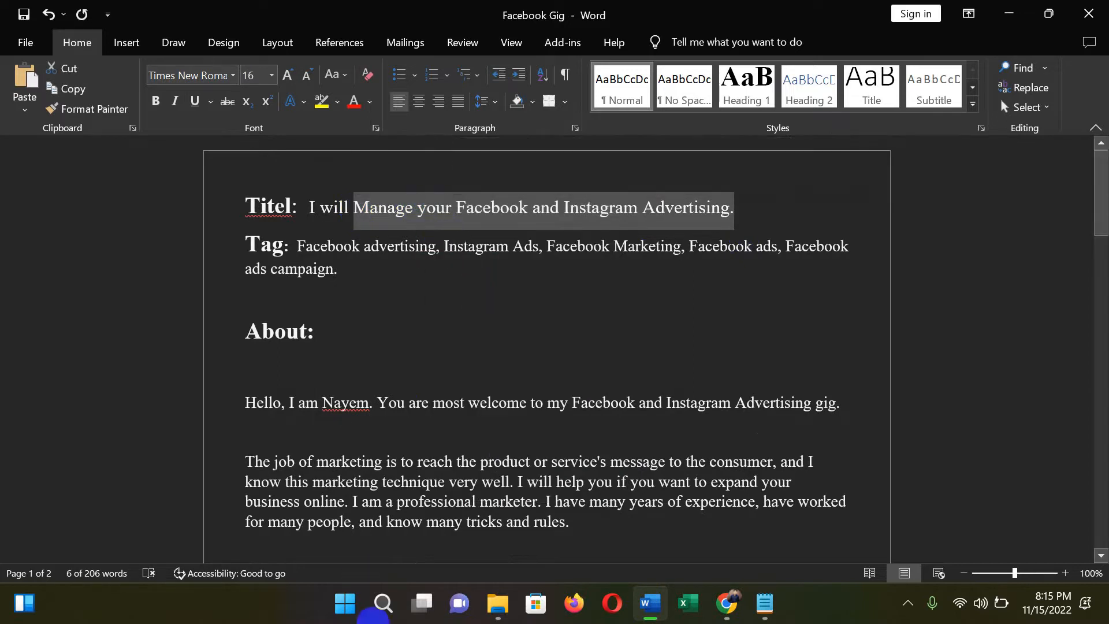
Return to the Fiverr Gig form in Chrome and fill in the title "Manage your Facebook and Instagram Advertising"
click(651, 605)
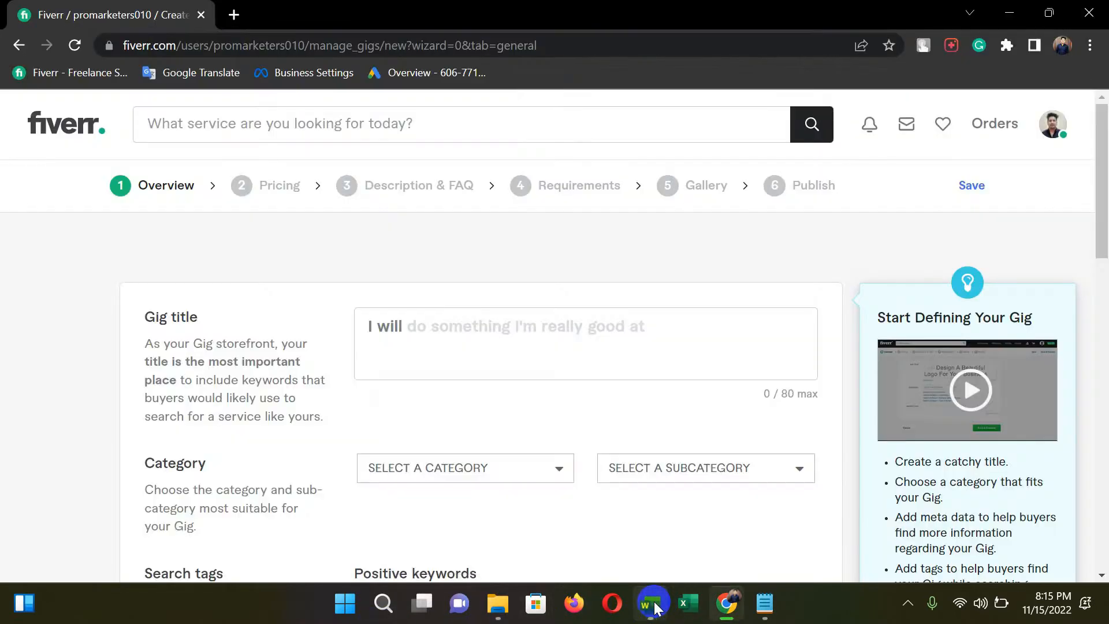
click(452, 328)
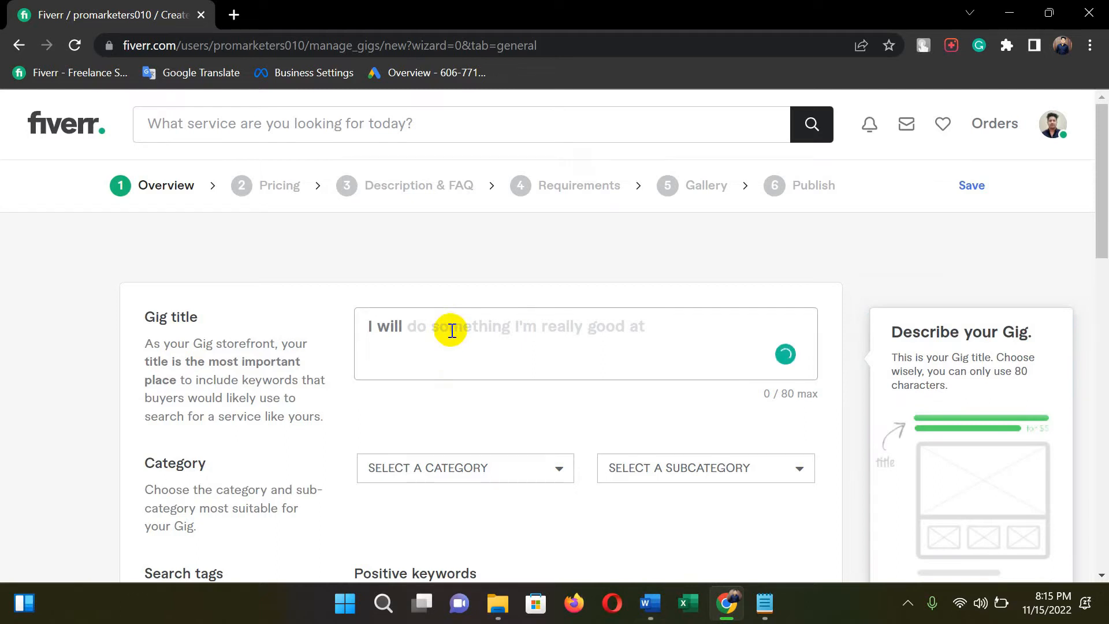
key(ctrl+v)
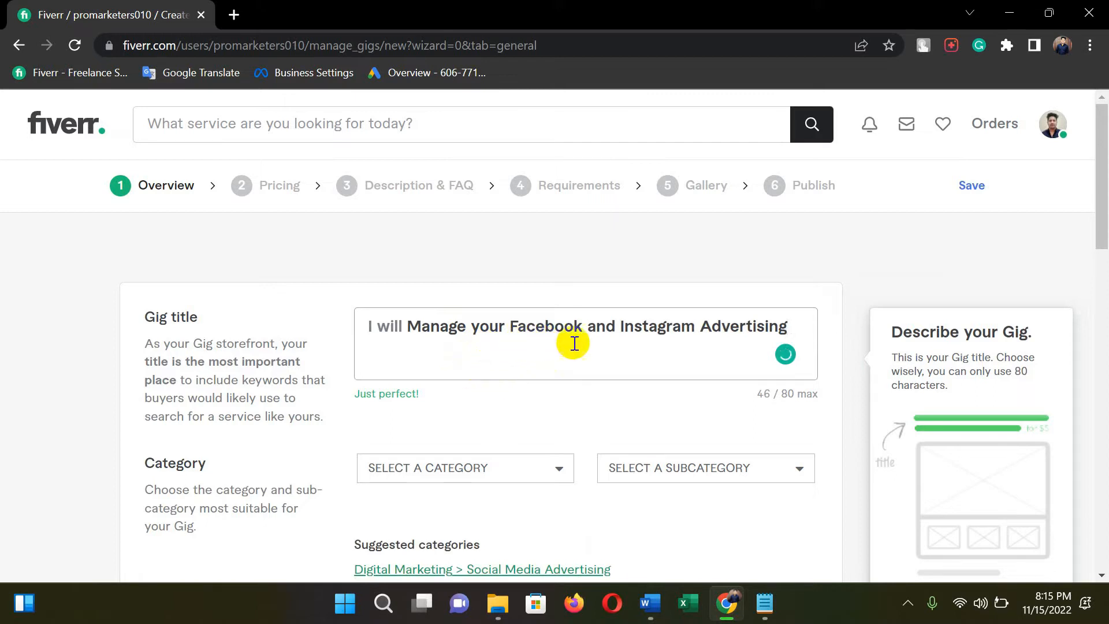
Choose the suggested category Digital Marketing > Social Media Advertising and set the service type to Ads Setup & Management
scroll(664, 345, down, 1)
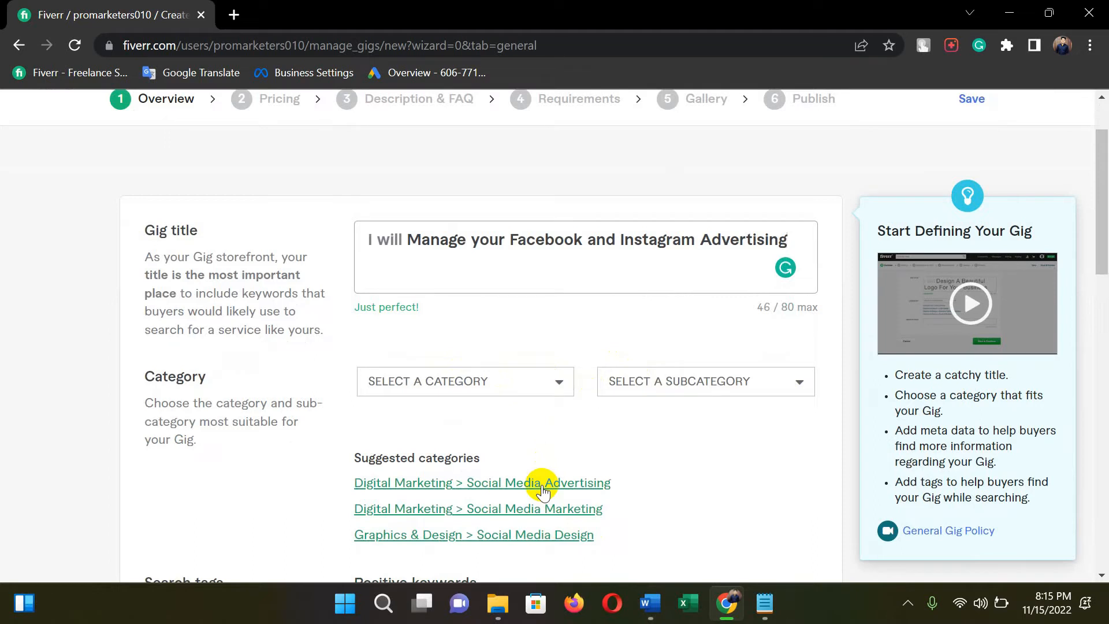
click(543, 489)
scroll(641, 421, down, 3)
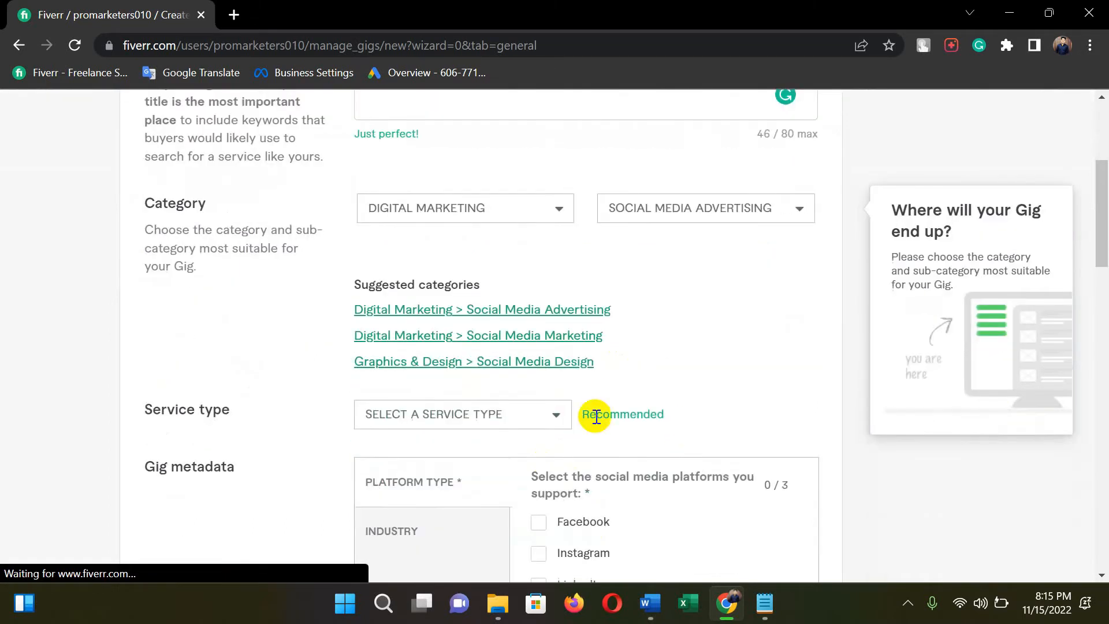
click(516, 421)
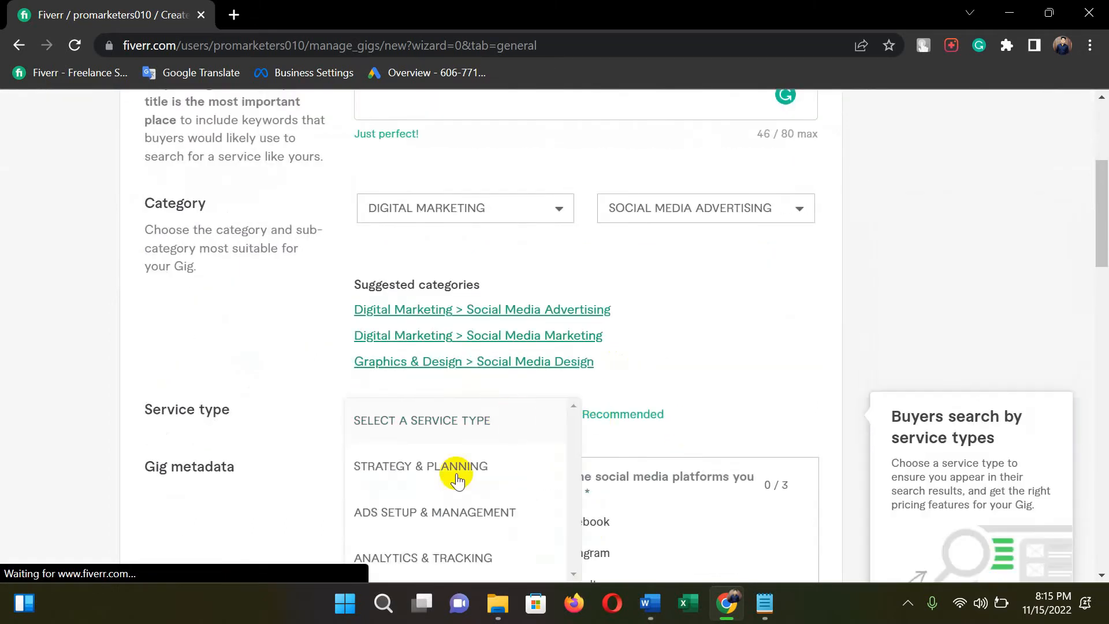
click(443, 514)
scroll(697, 336, up, 1)
Select Facebook and Instagram as the supported social media platforms in the Gig metadata
scroll(698, 336, down, 4)
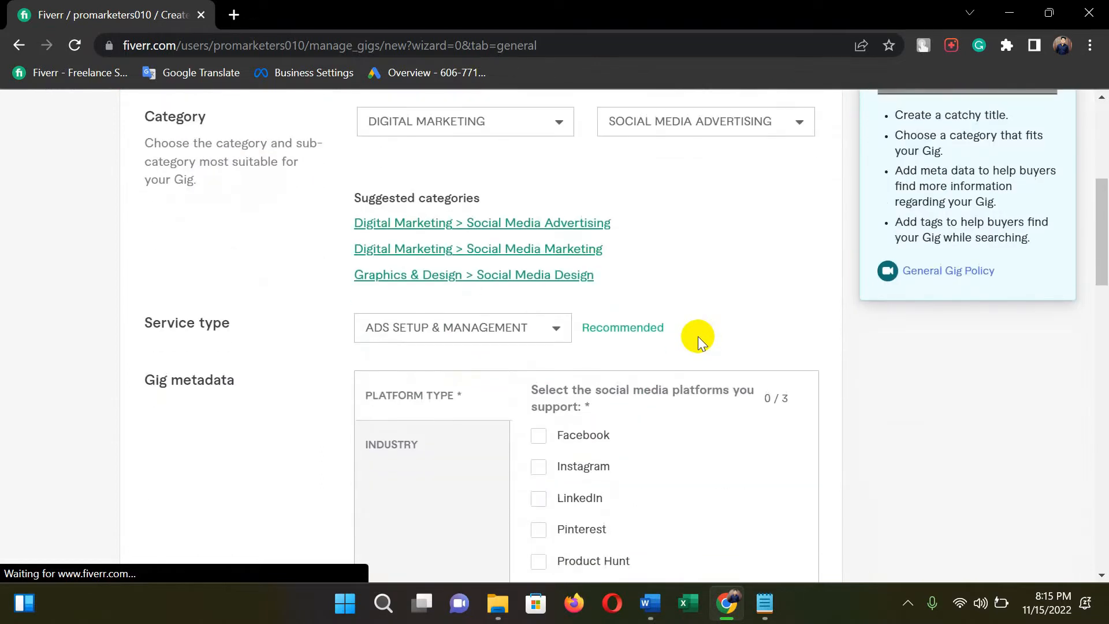
click(538, 348)
click(538, 380)
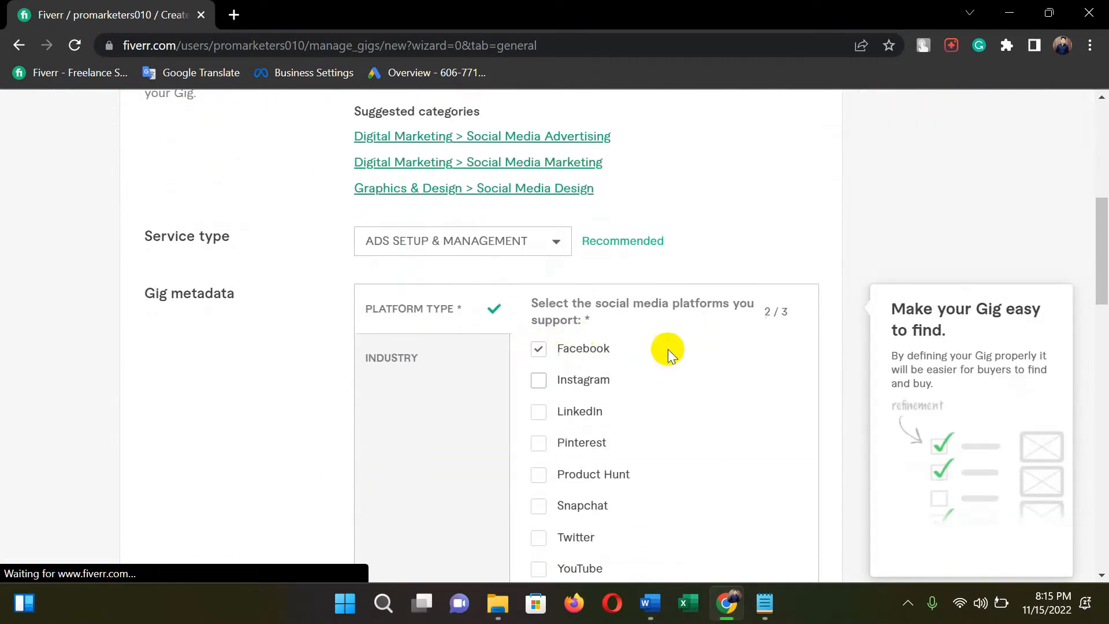
Set the industry of expertise in the Gig metadata to Marketing & advertising
scroll(671, 348, up, 6)
scroll(671, 349, up, 1)
scroll(671, 348, down, 7)
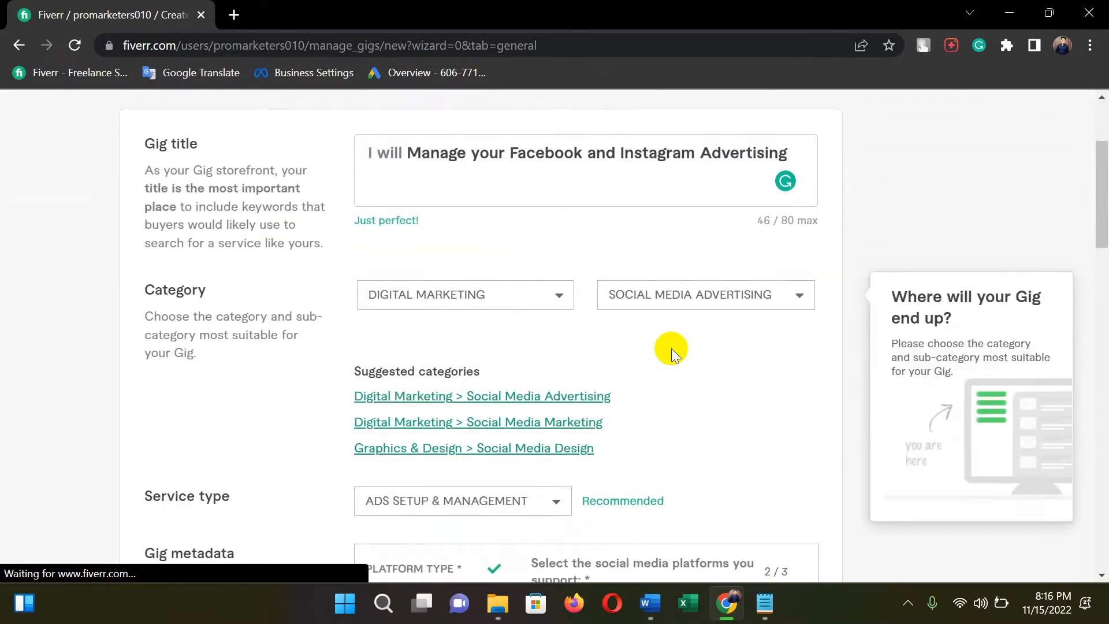
scroll(671, 349, down, 1)
click(414, 264)
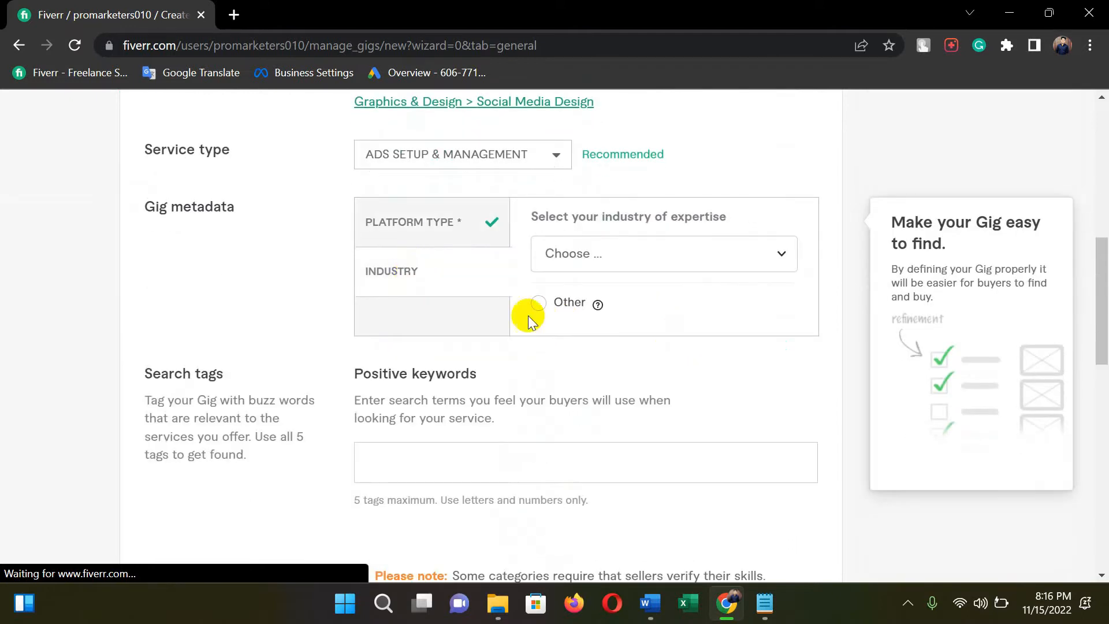
click(683, 254)
scroll(662, 383, down, 5)
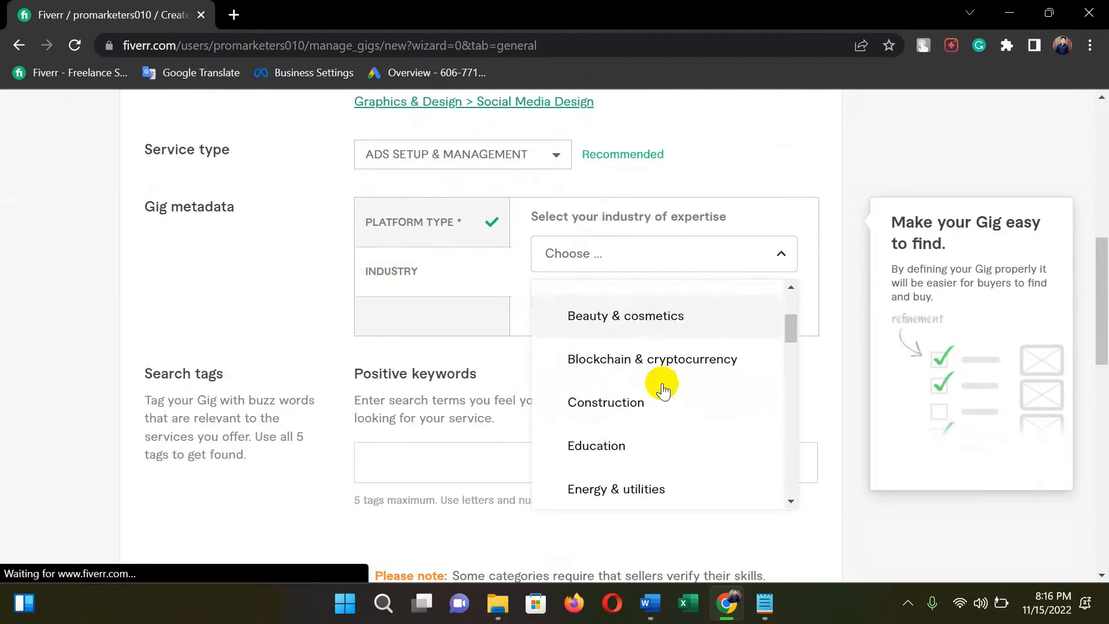
scroll(662, 390, down, 5)
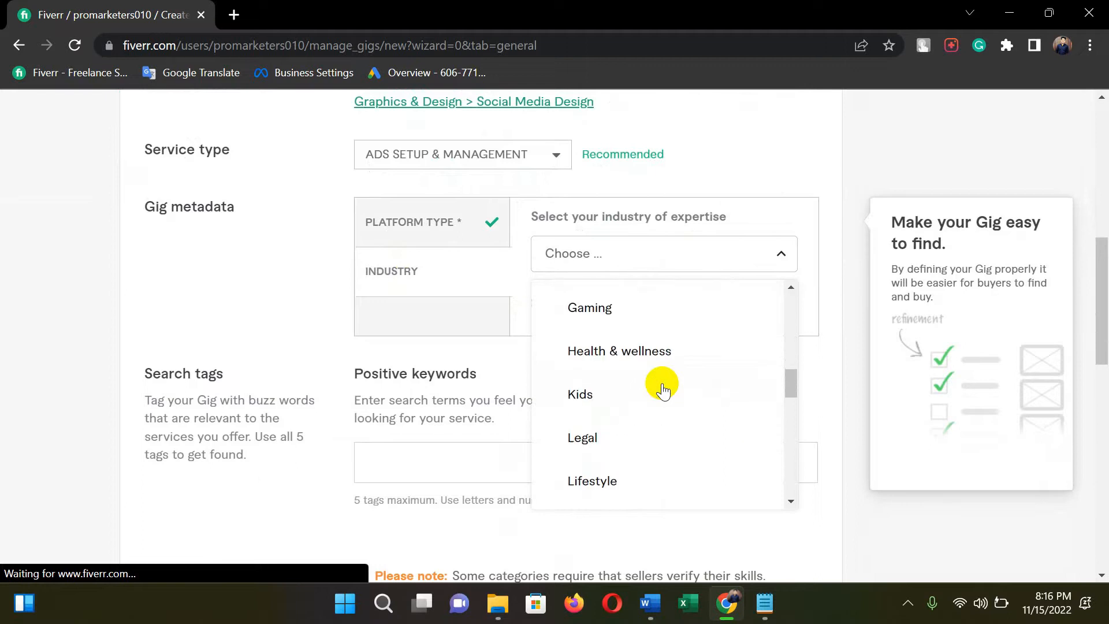
scroll(662, 390, down, 3)
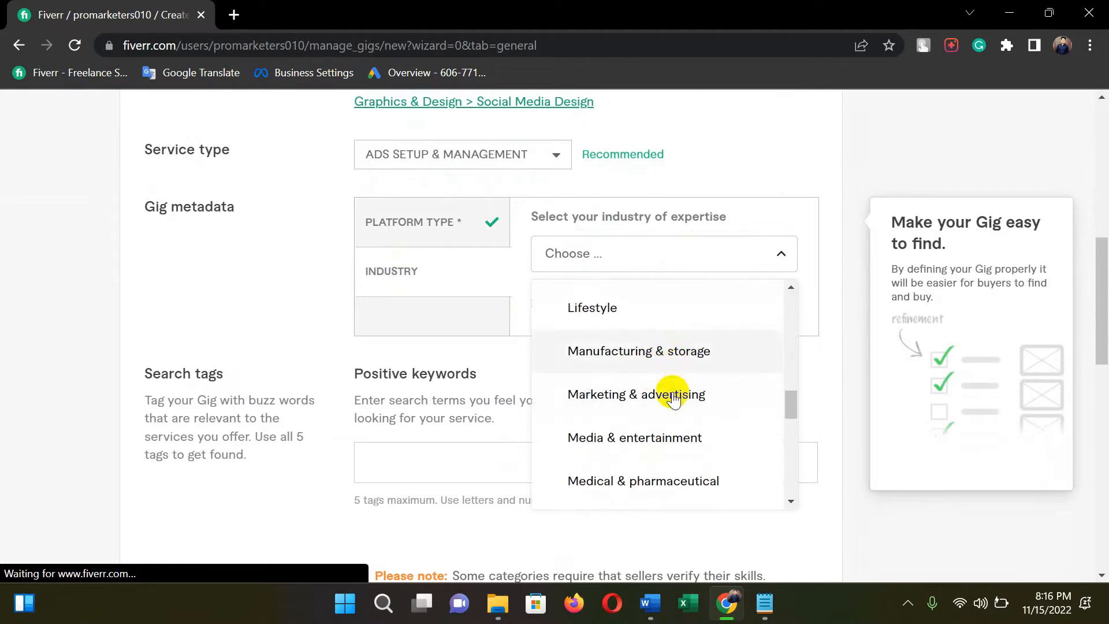
click(671, 392)
Copy "Facebook advertising" from the tag line of the Word document and add it as a positive keyword in the Gig's search tags
scroll(550, 358, down, 3)
click(417, 291)
click(648, 602)
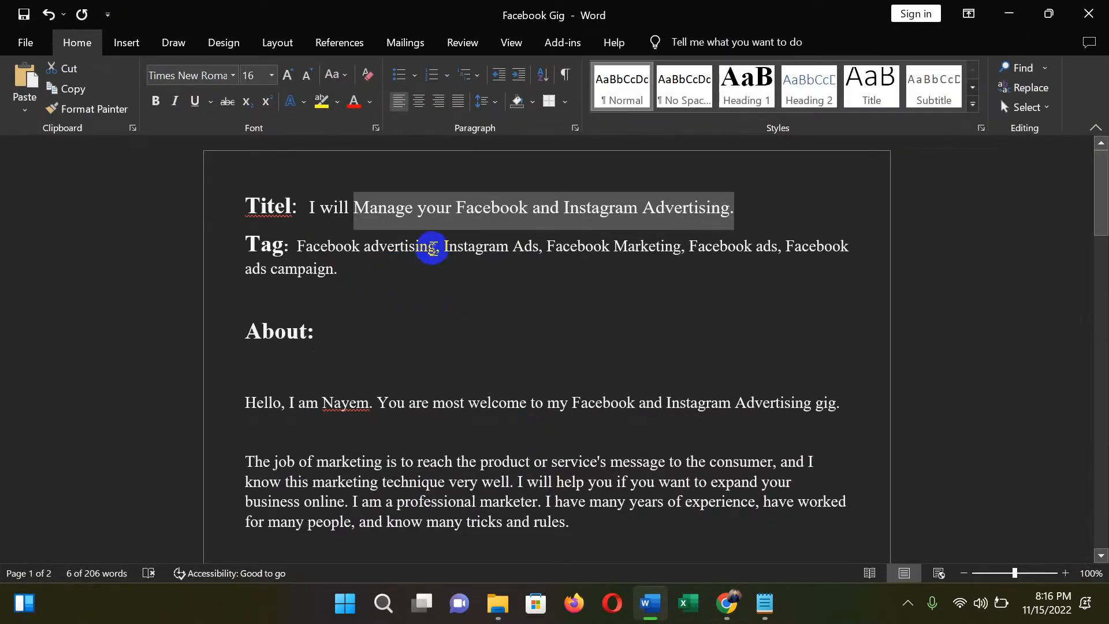
drag(432, 247, 330, 247)
click(614, 602)
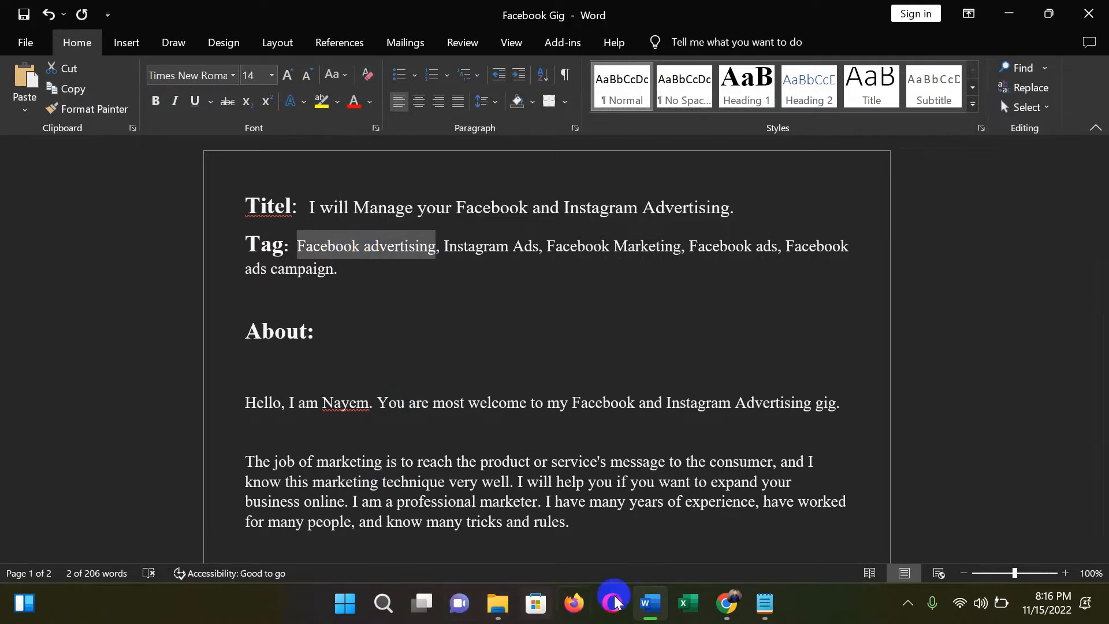
click(649, 601)
key(ctrl+v)
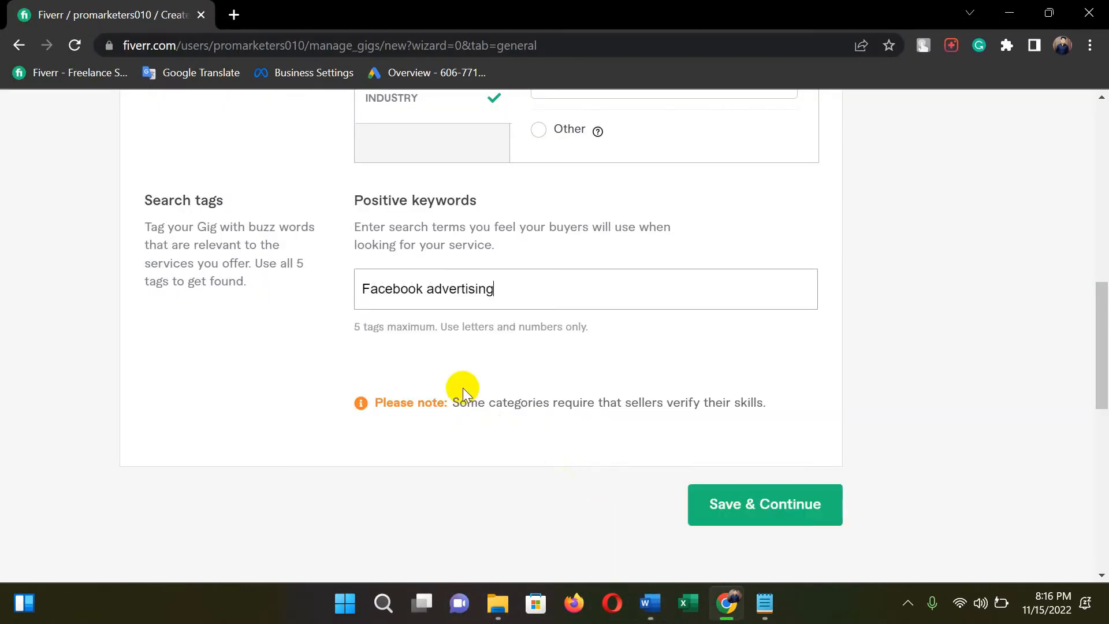
key(Return)
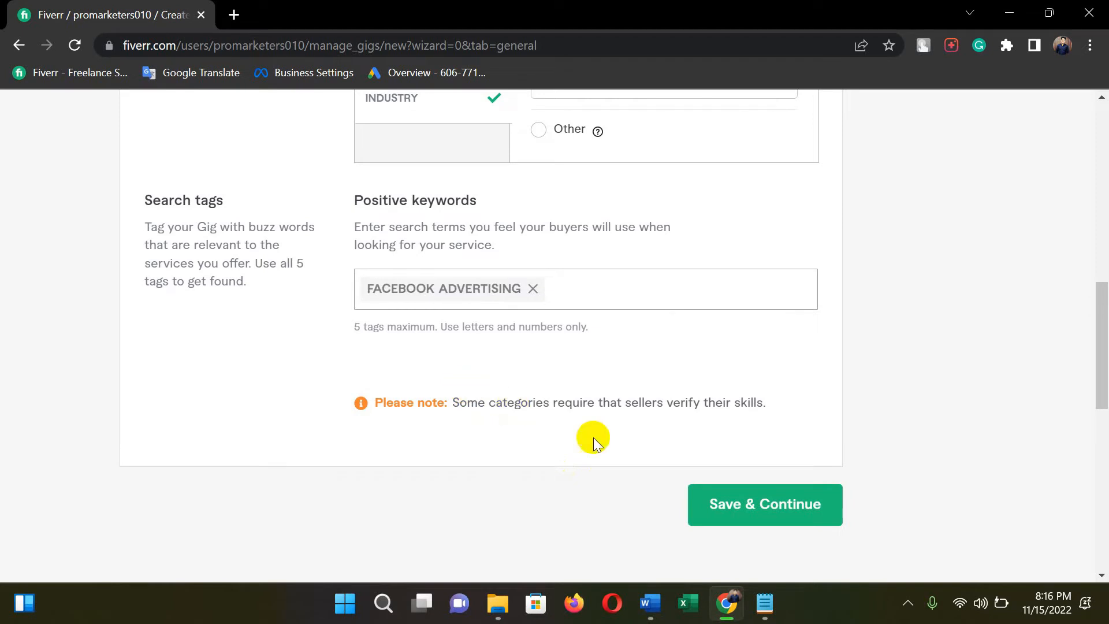
Copy "Instagram Ads" from the Word document's tag line and add it as the second search tag of the Gig
click(649, 603)
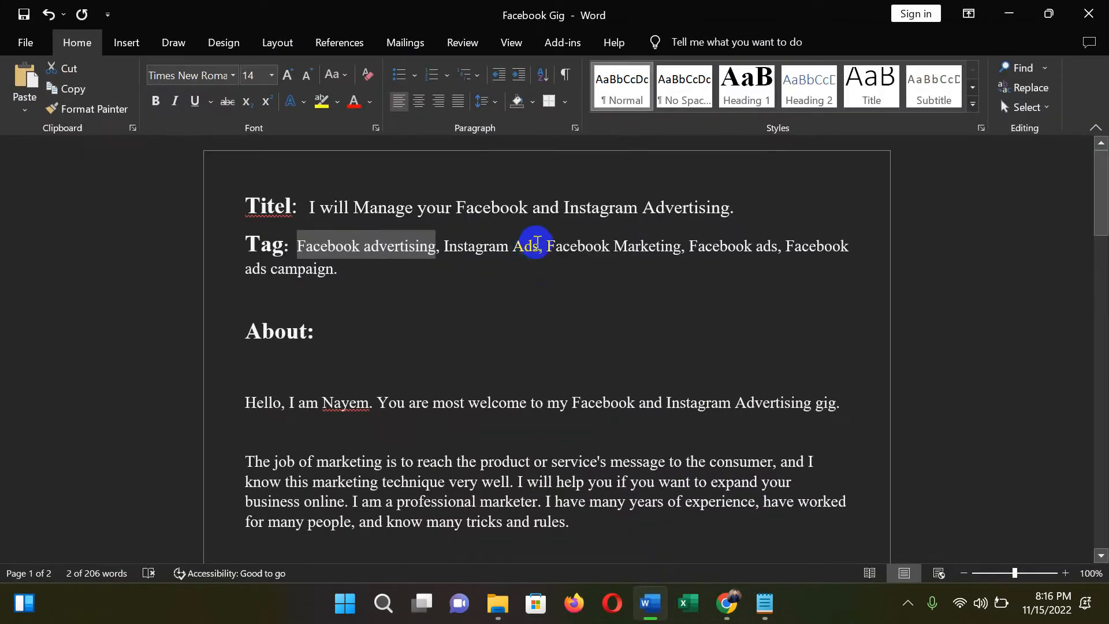
drag(537, 250, 459, 255)
key(ctrl+c)
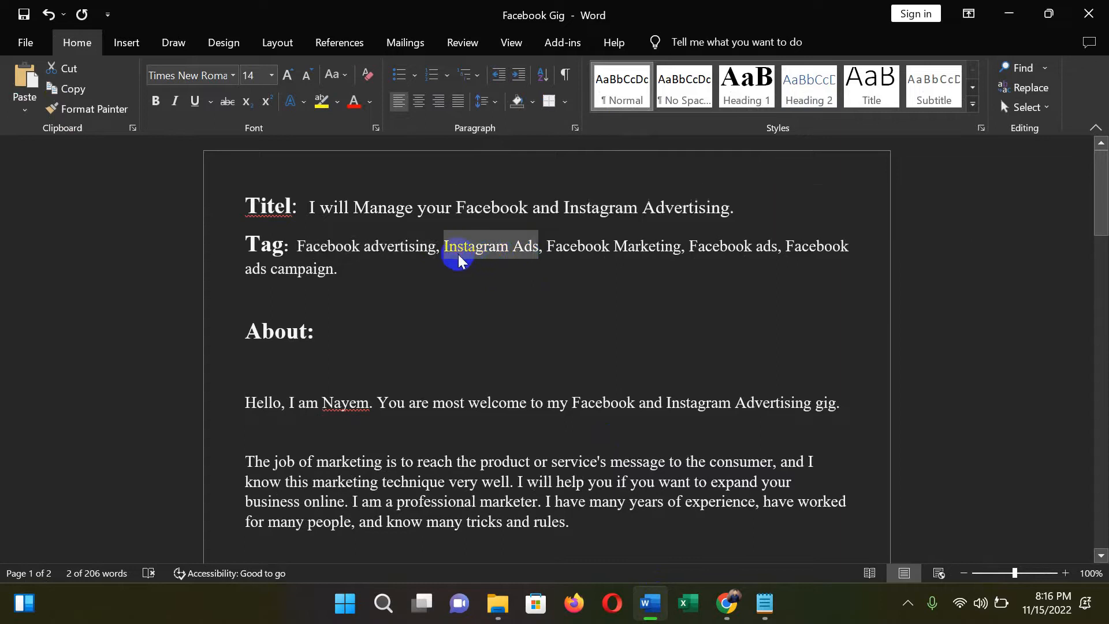
click(644, 597)
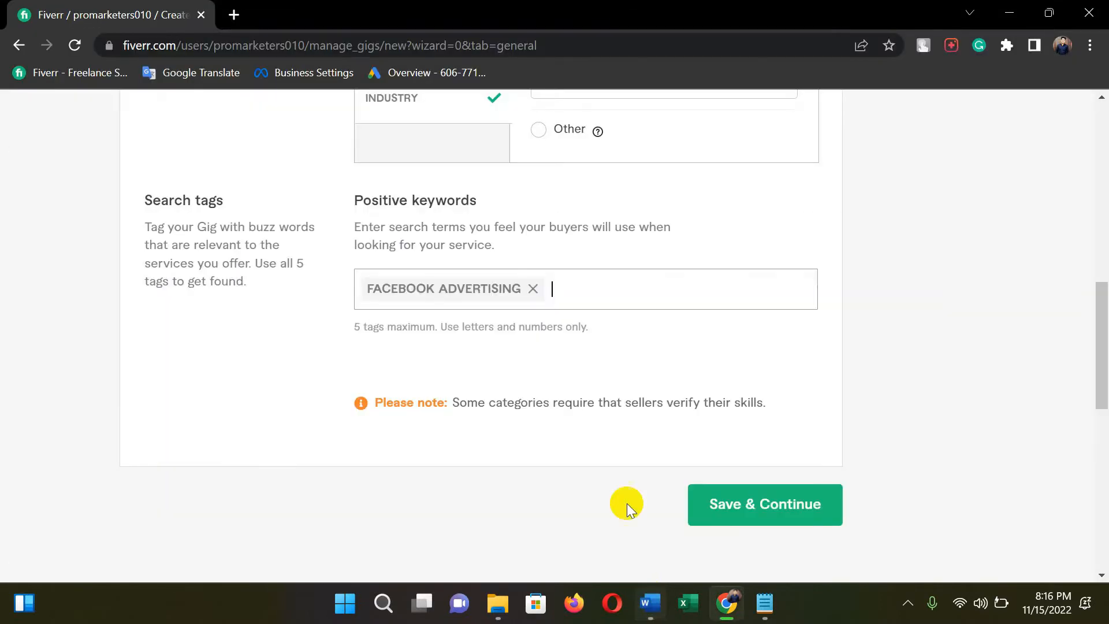
key(ctrl+v)
key(Return)
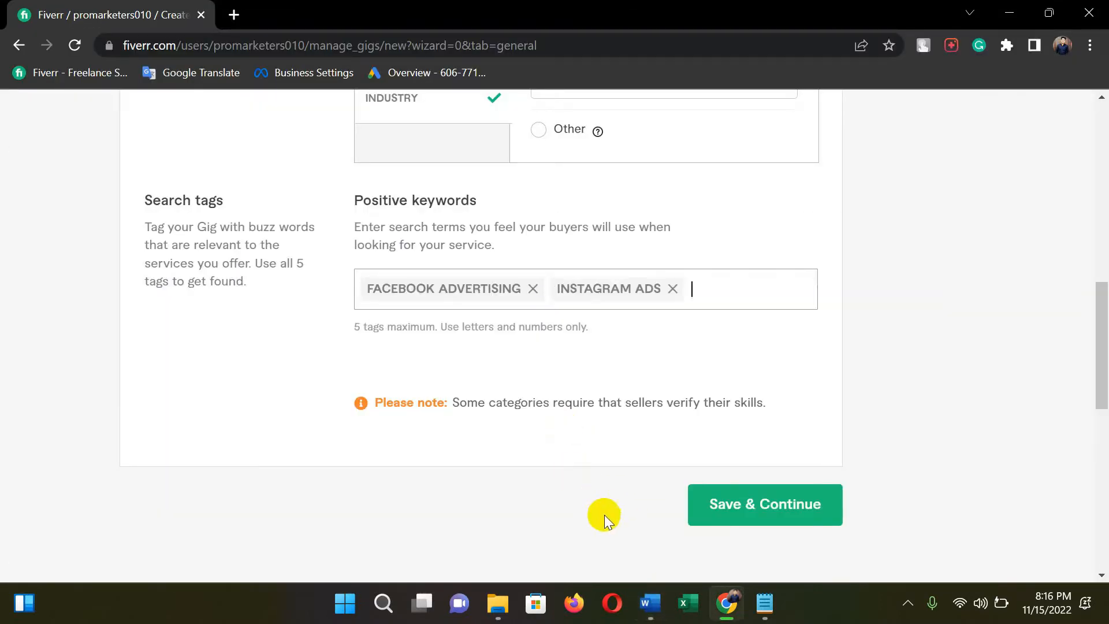
Copy "Facebook Marketing" from the Word document's tag line and add it as the third search tag of the Gig
click(646, 603)
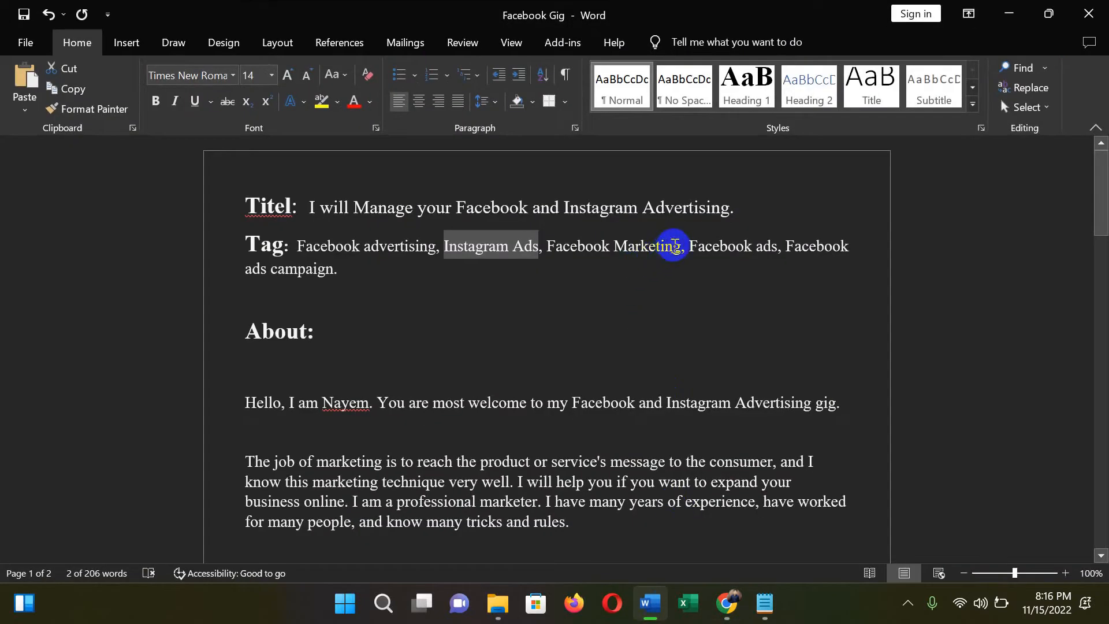
drag(681, 250, 572, 255)
key(ctrl+c)
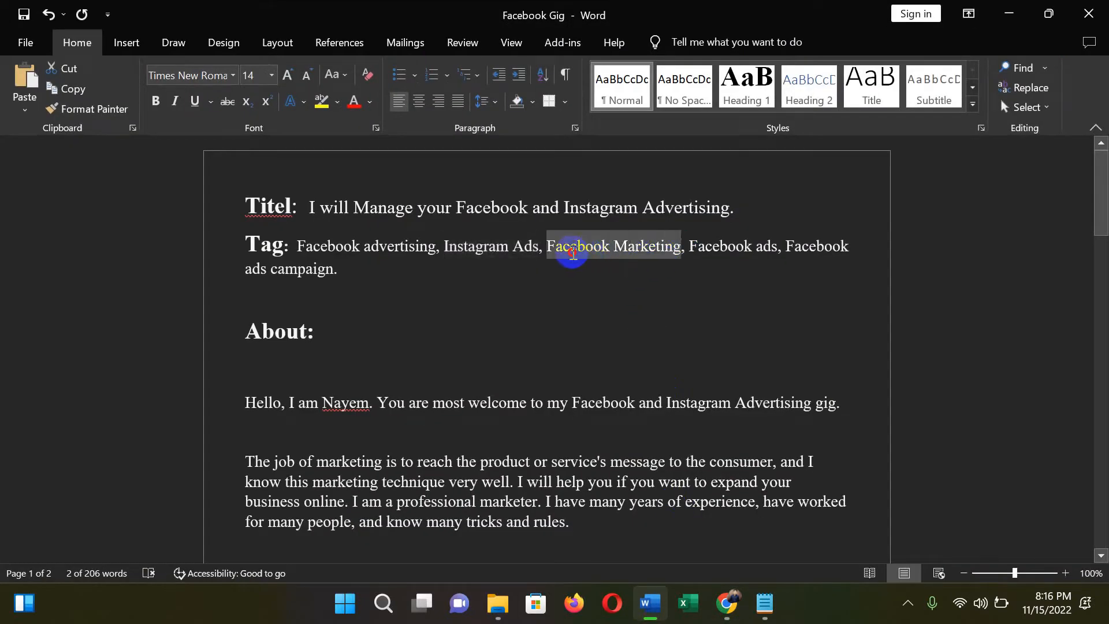
click(648, 602)
key(ctrl+v)
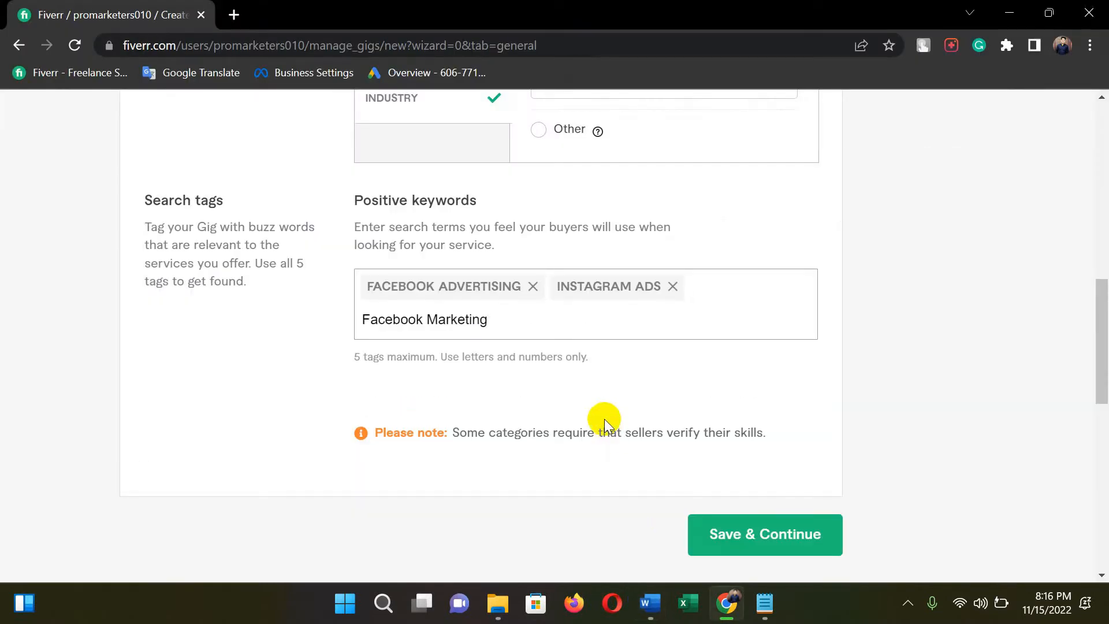
key(Return)
Copy "Facebook ads" from the Word document's tag line and add it as the fourth search tag of the Gig
click(650, 602)
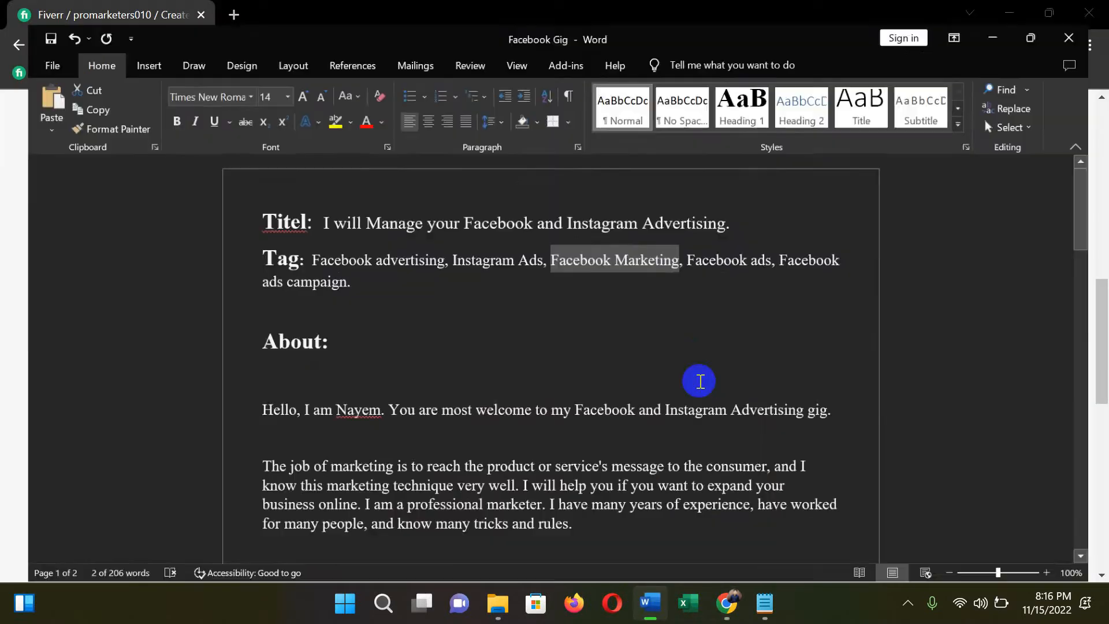
drag(777, 246, 700, 250)
key(ctrl+c)
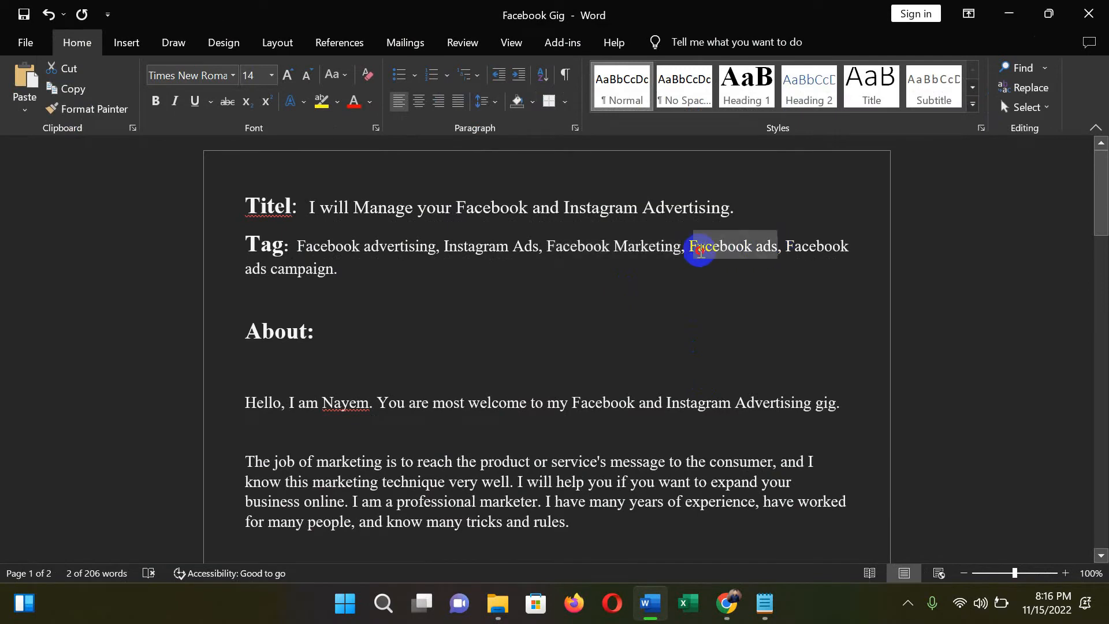
click(646, 601)
key(ctrl+v)
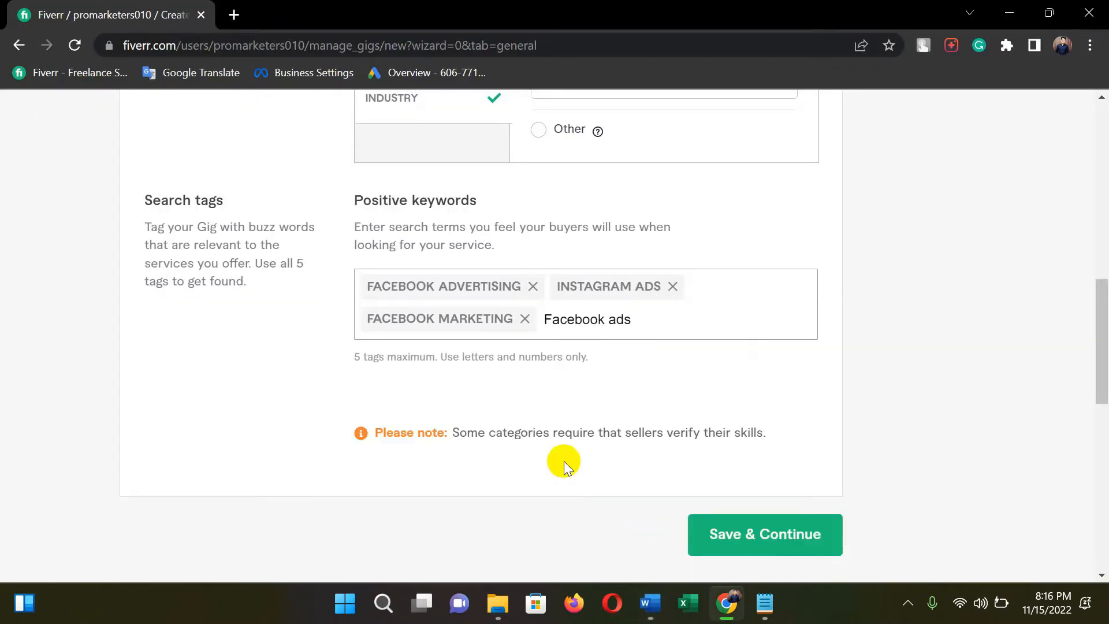
key(Return)
Copy "Facebook ads campaign." from the Word document's tag line and add it as the fifth search tag of the Gig
click(649, 603)
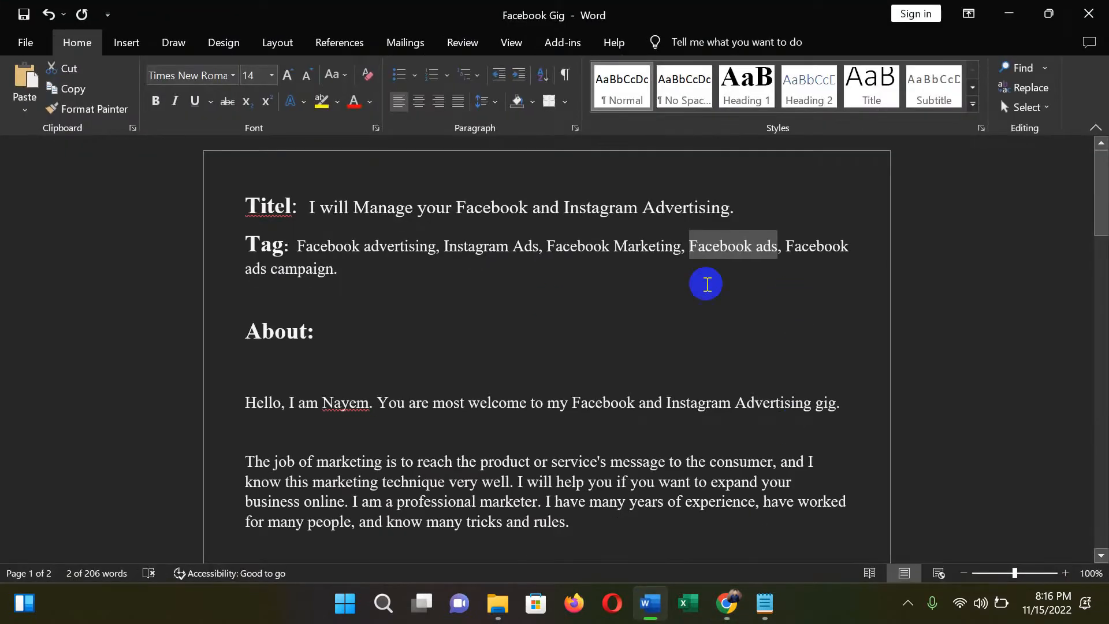
drag(335, 267, 781, 249)
key(ctrl+c)
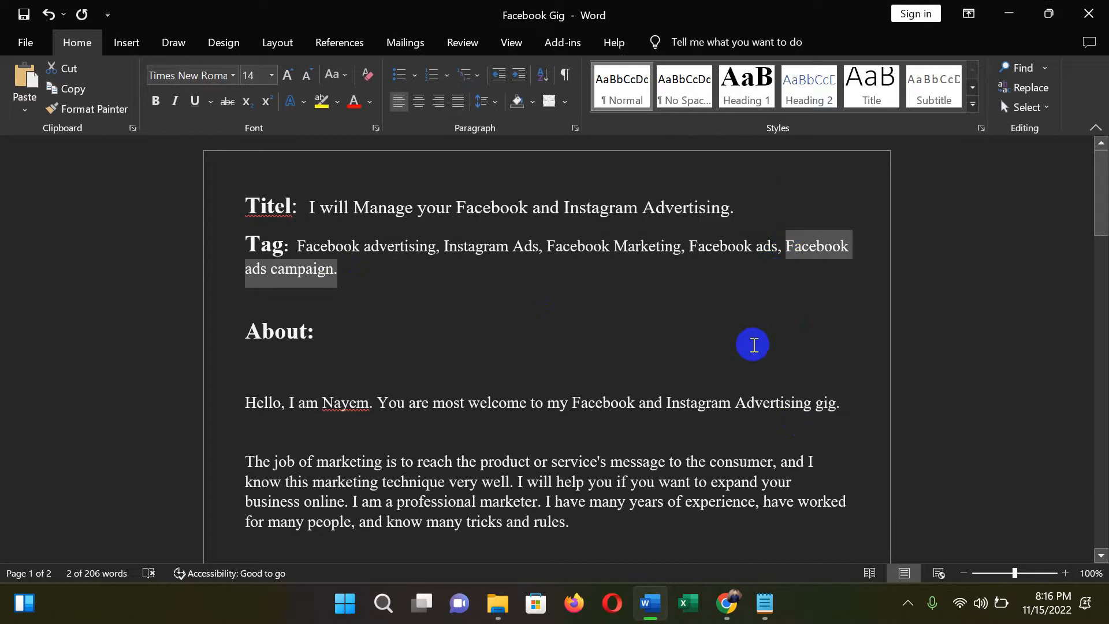
click(649, 602)
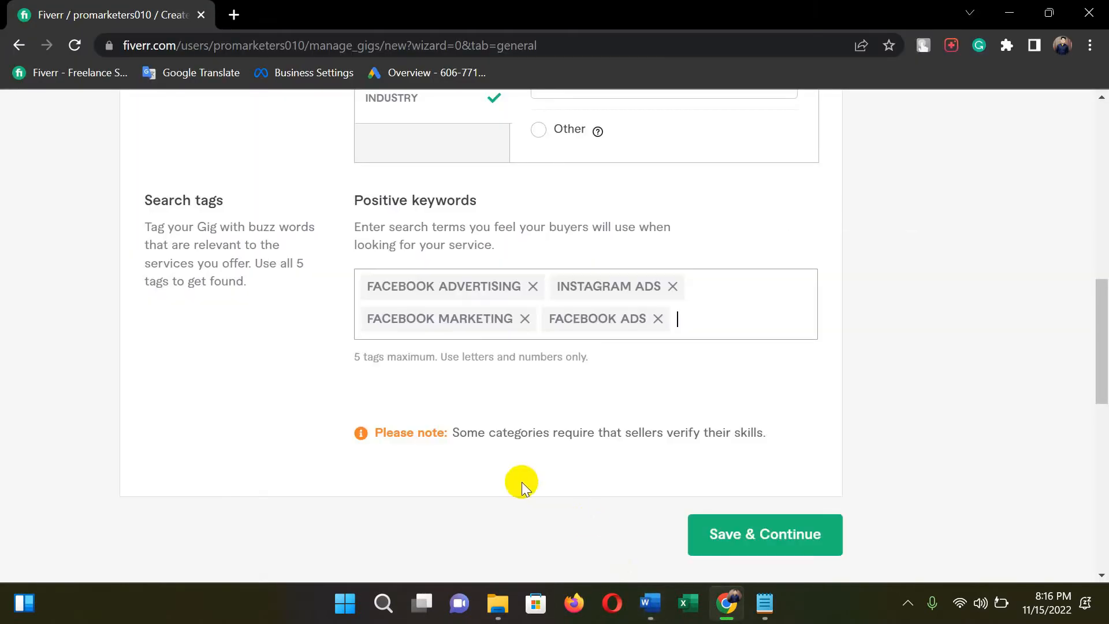
key(ctrl+v)
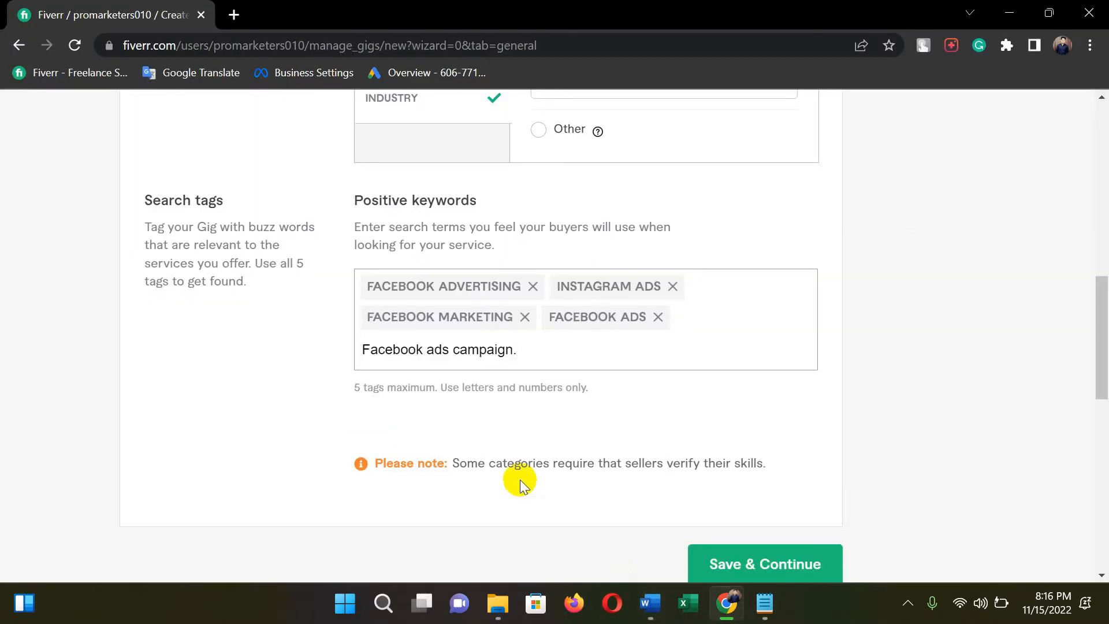
key(Return)
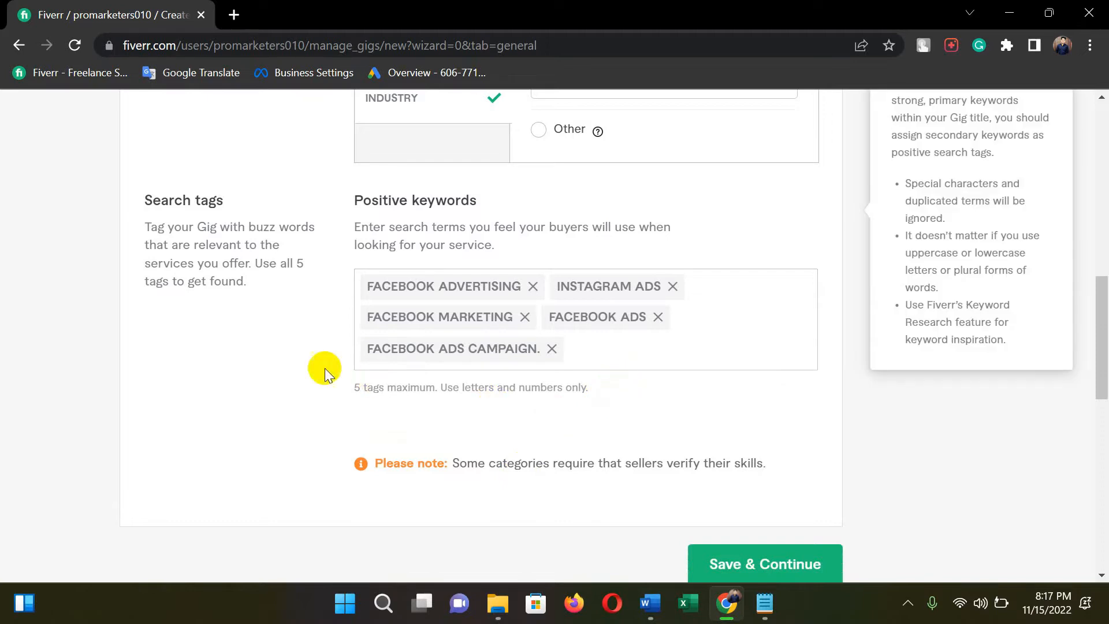
Review the completed Gig overview from the title down to the search tags and try to save it
scroll(324, 352, up, 11)
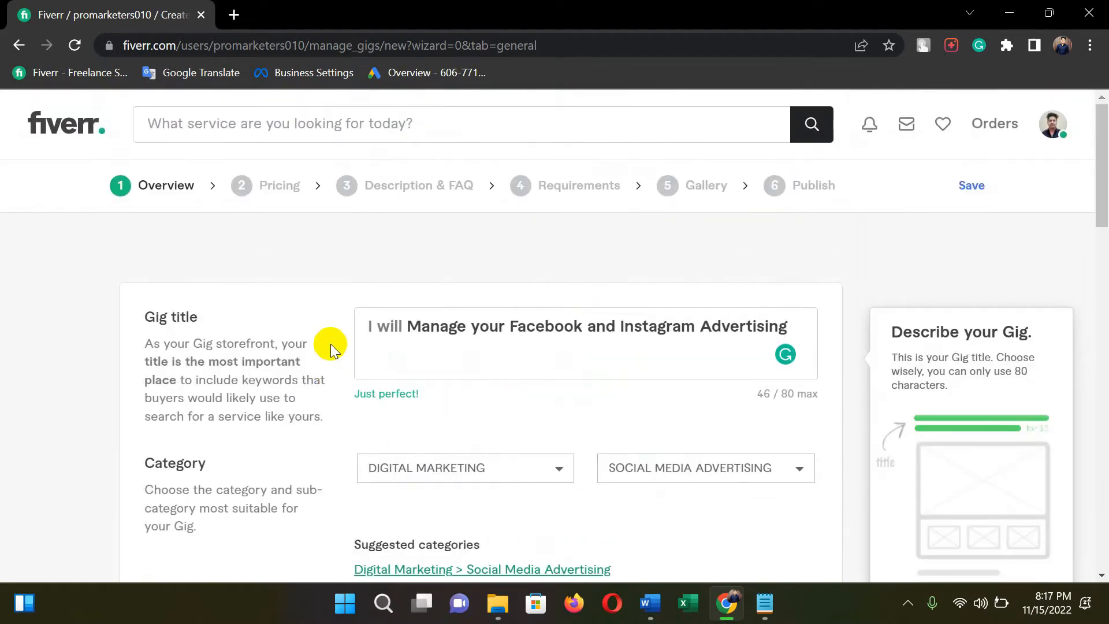
scroll(330, 346, down, 8)
scroll(751, 404, down, 6)
click(743, 482)
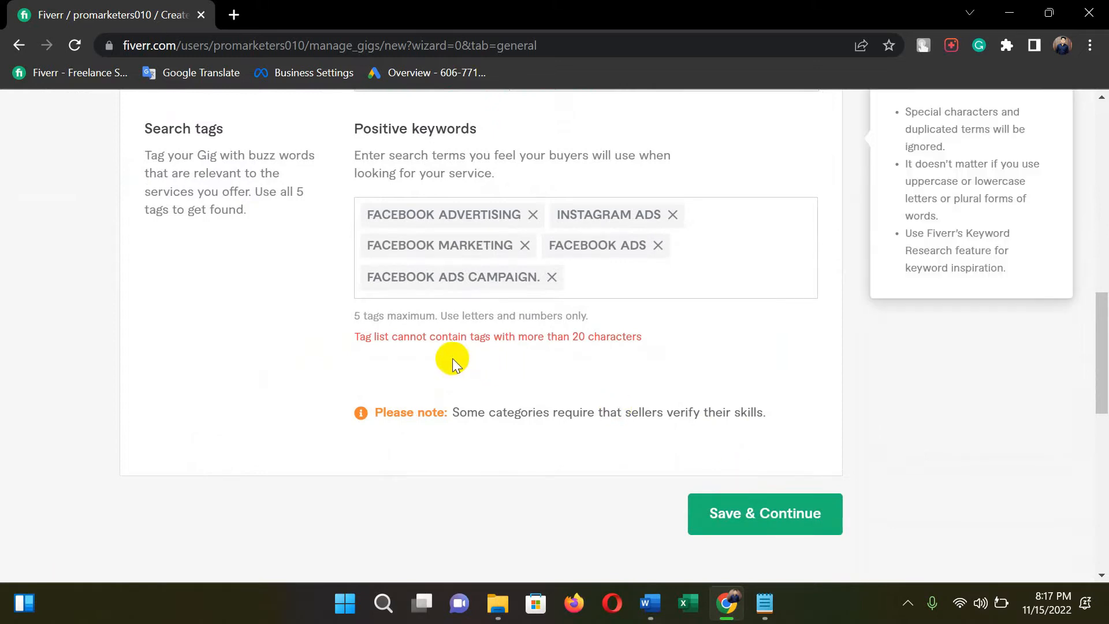
Replace the search tag "Facebook ads campaign." with "Instagram Advertising" and try to save the overview again
click(553, 277)
click(696, 247)
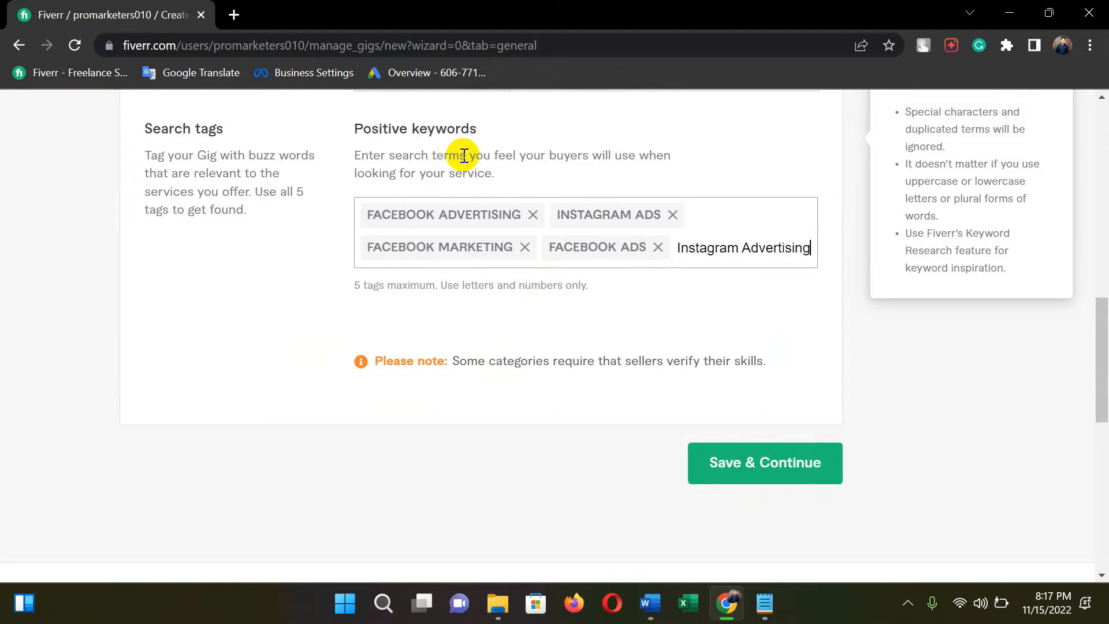
key(Return)
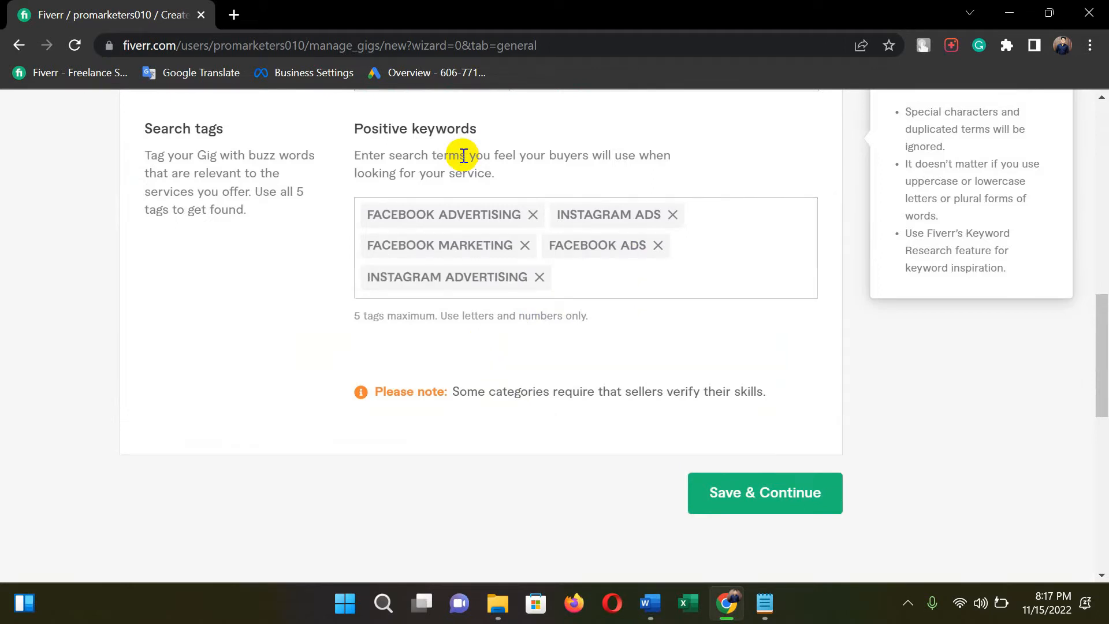
click(792, 498)
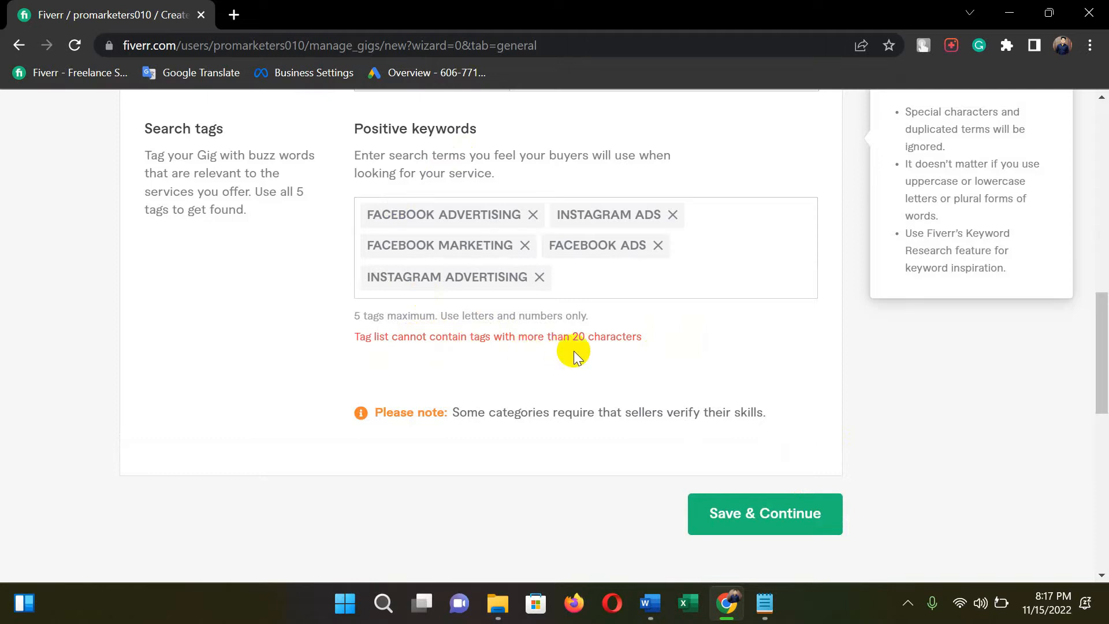
Remove the "Facebook advertising" and "Instagram Advertising" tags from the Gig's positive keywords
scroll(574, 351, up, 10)
scroll(358, 331, down, 3)
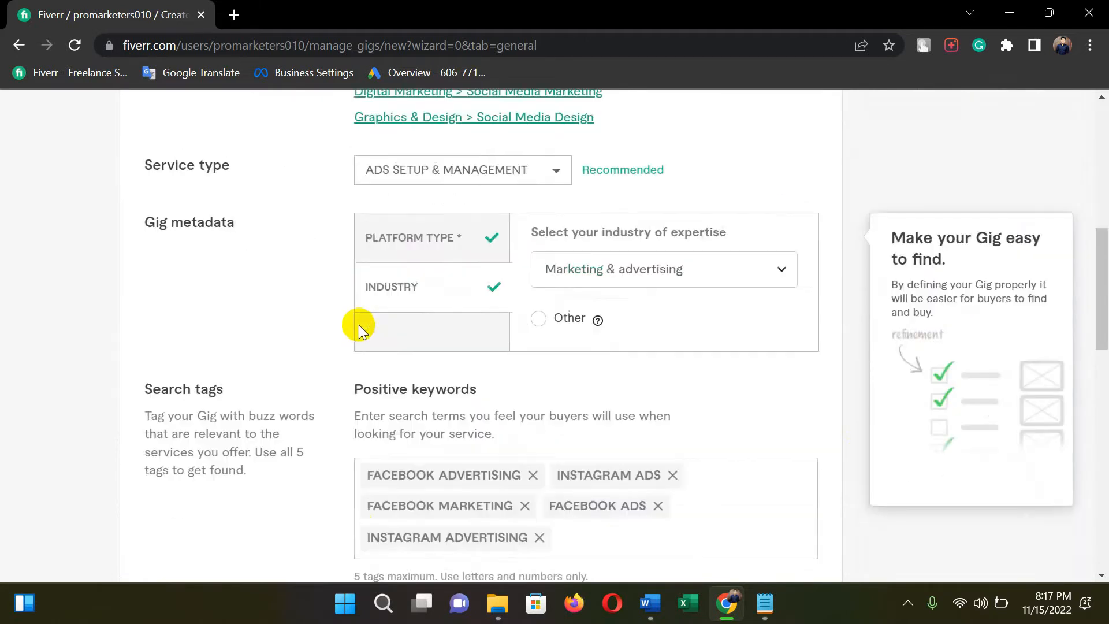
scroll(358, 331, down, 7)
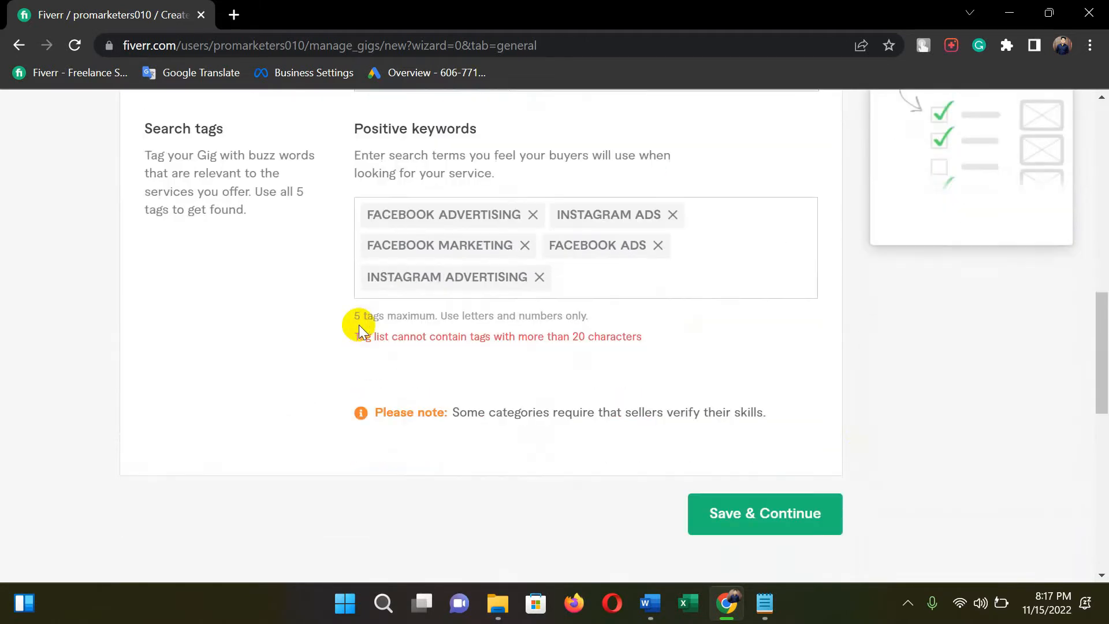
click(532, 216)
click(588, 241)
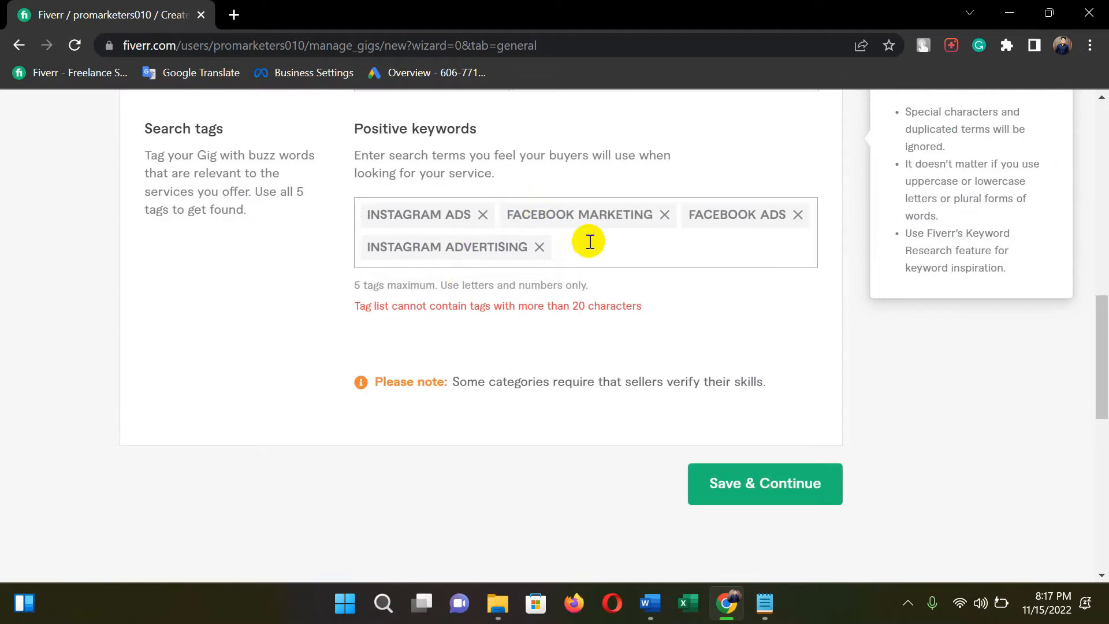
click(539, 247)
Add the search tags "FB Advertising" and "IG Advertising", and save the overview to continue to pricing
click(466, 246)
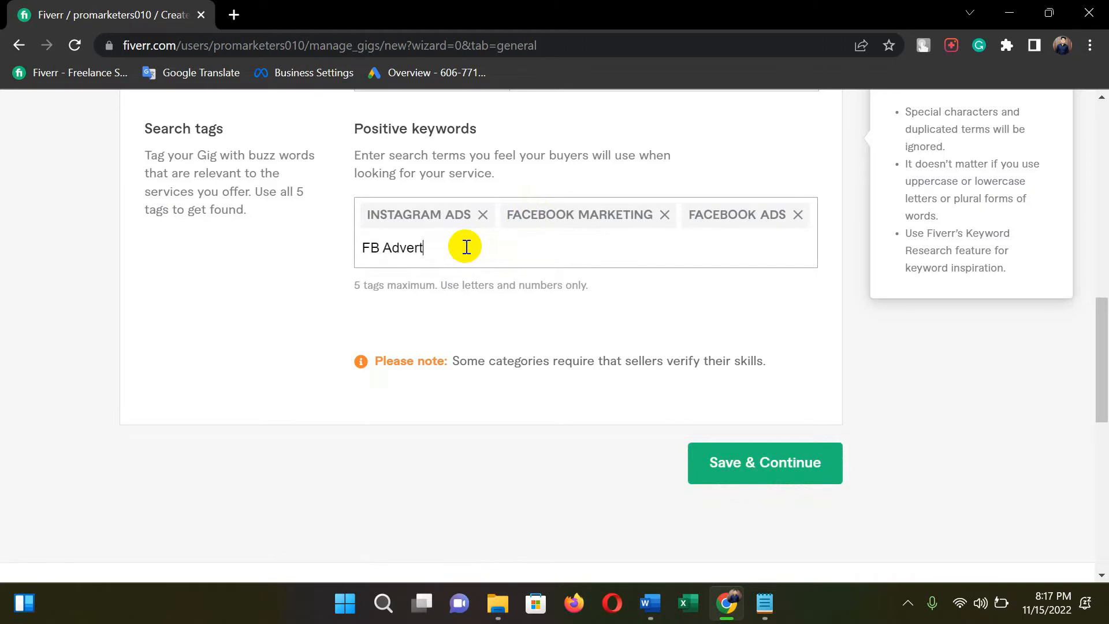
key(Return)
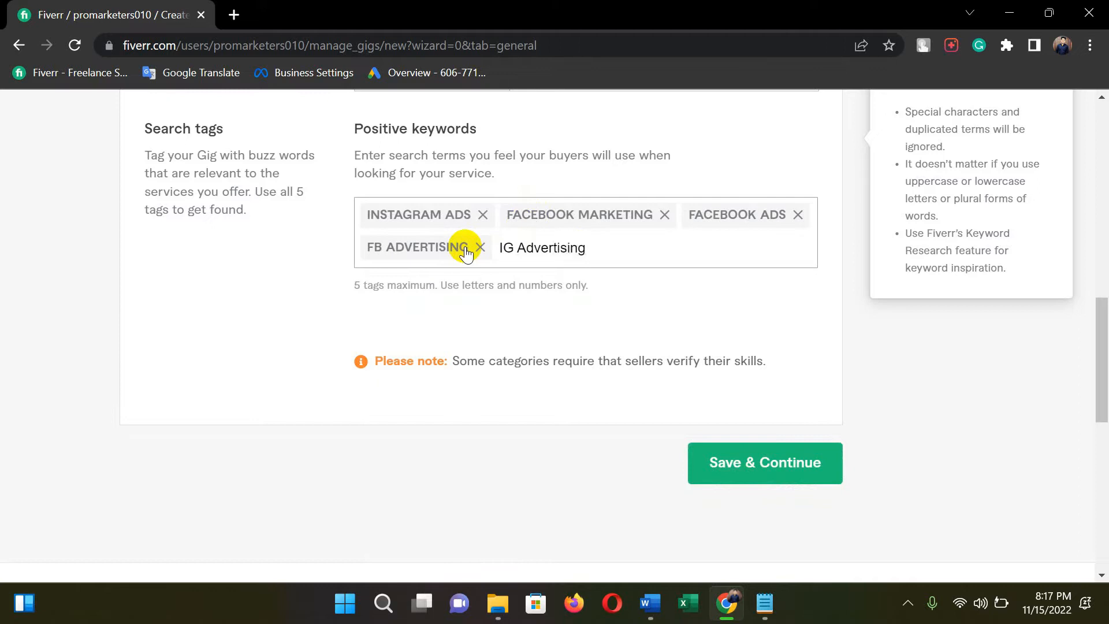
key(Return)
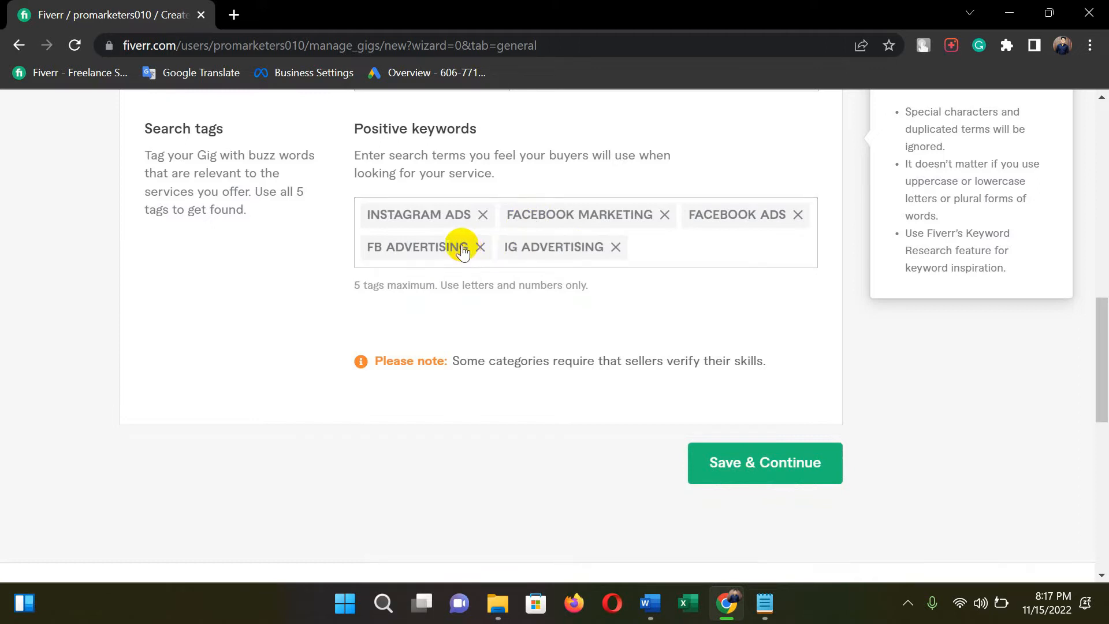
click(799, 462)
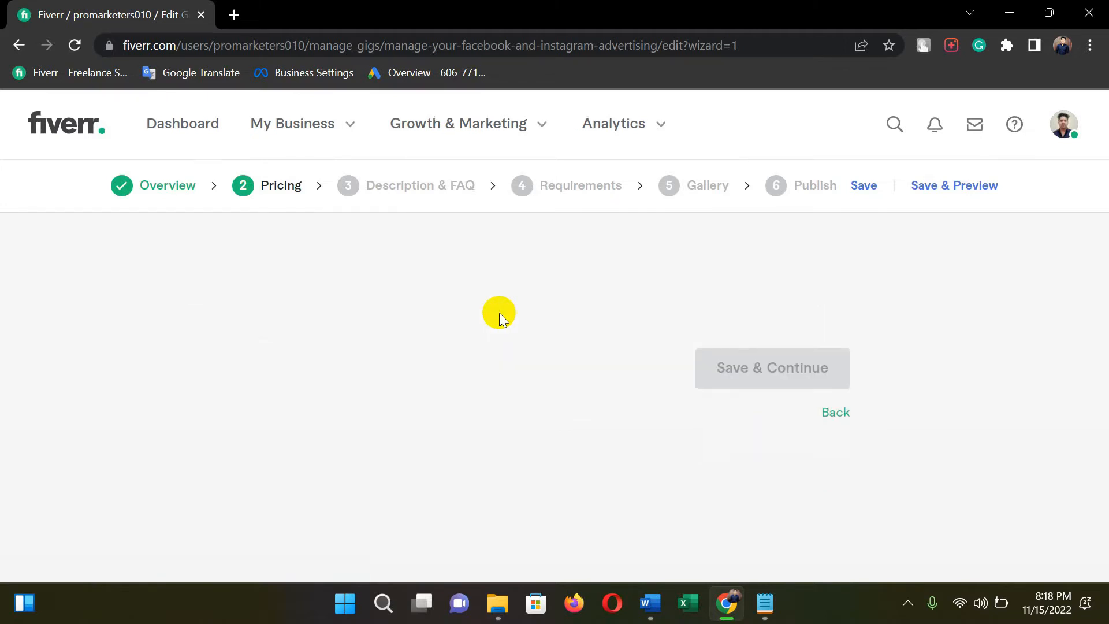
Name the Basic package "Starter Package", the Standard package "Gold Package" and the Premium package "Pro Package"
scroll(497, 300, down, 2)
click(412, 436)
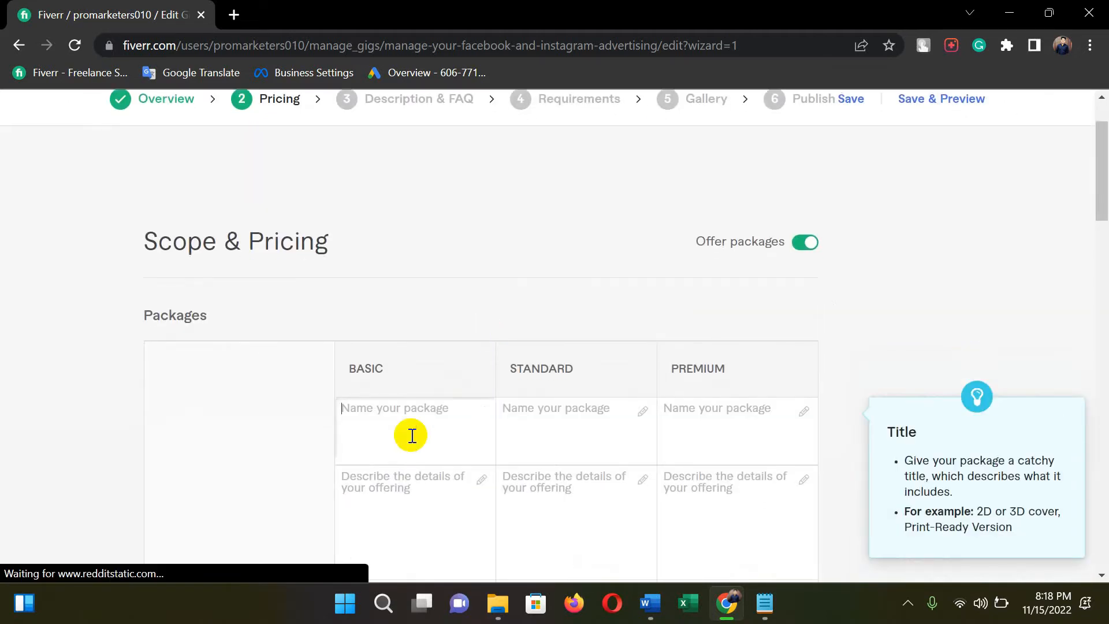
text(Starter Package)
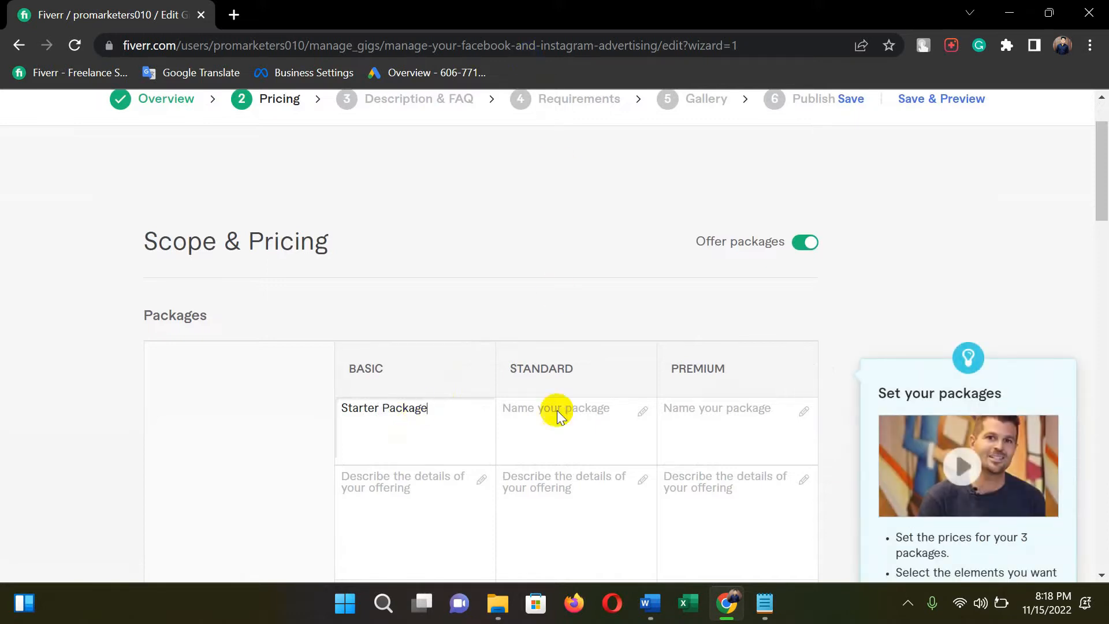
click(559, 429)
text(Gold Package)
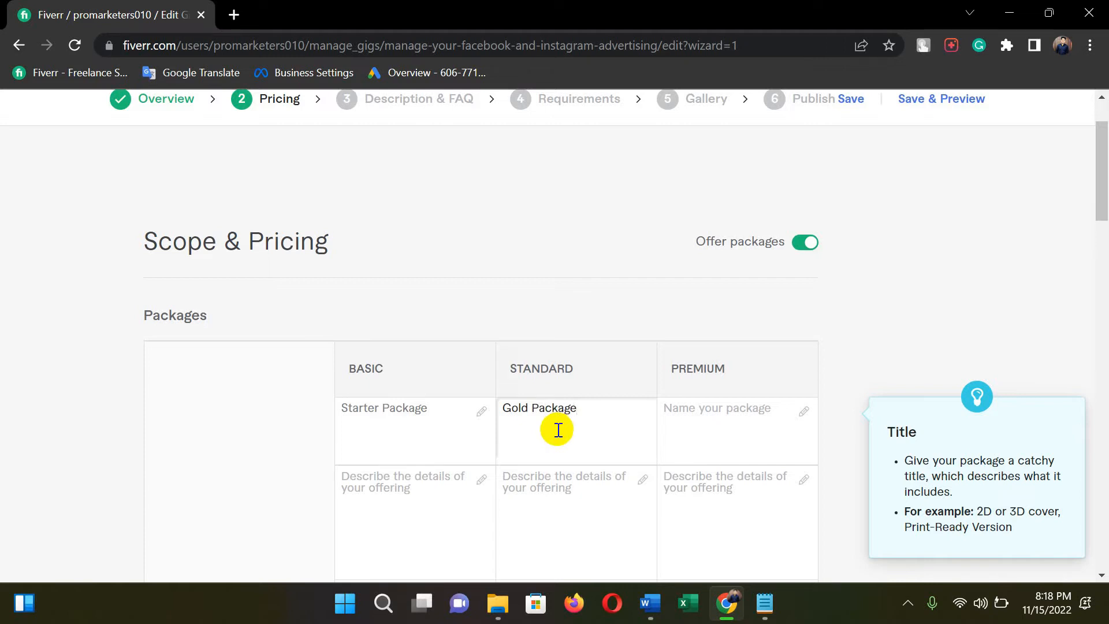
click(736, 420)
text(Pro Package)
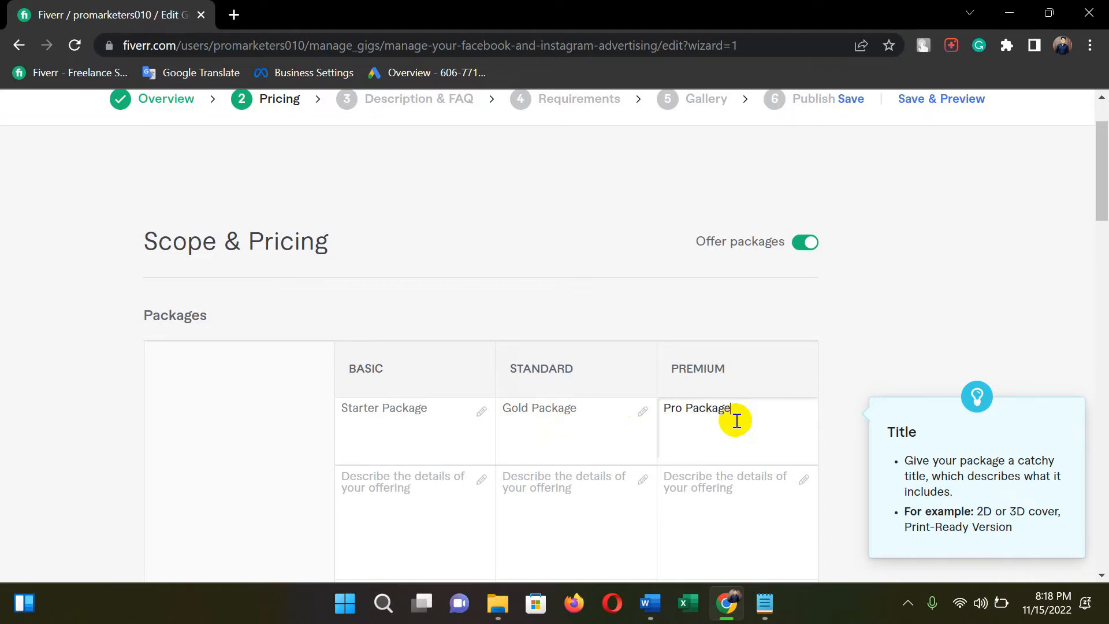
Copy "1 high converting ad Campaign Setup" from the Word document into the Basic package's description, without the leading space
click(401, 508)
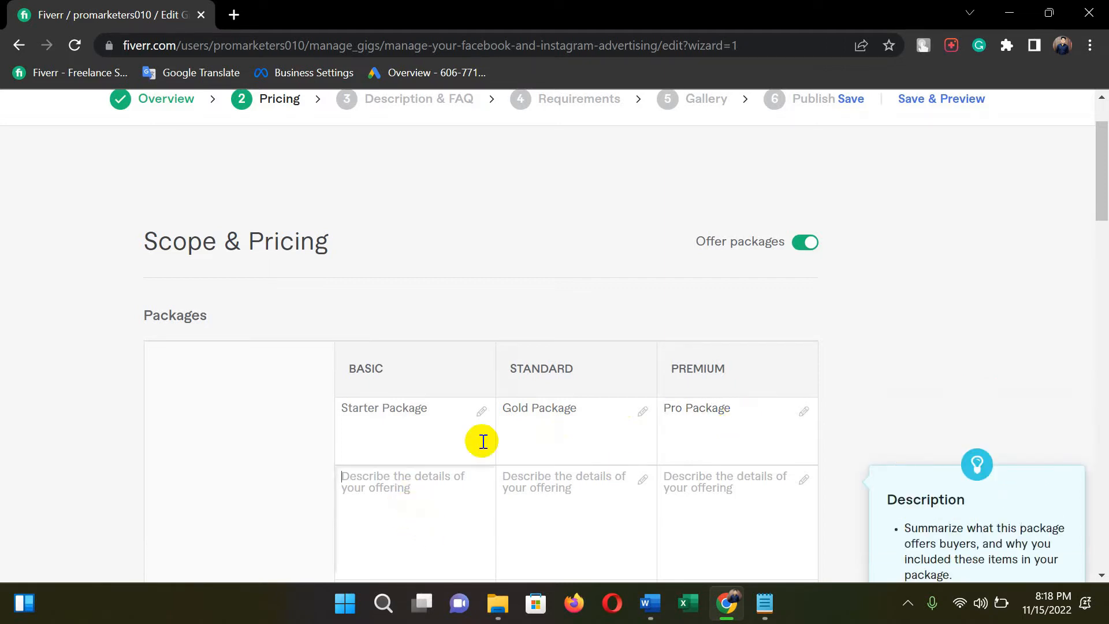
scroll(495, 434, down, 1)
click(650, 602)
scroll(583, 375, down, 5)
scroll(563, 318, down, 8)
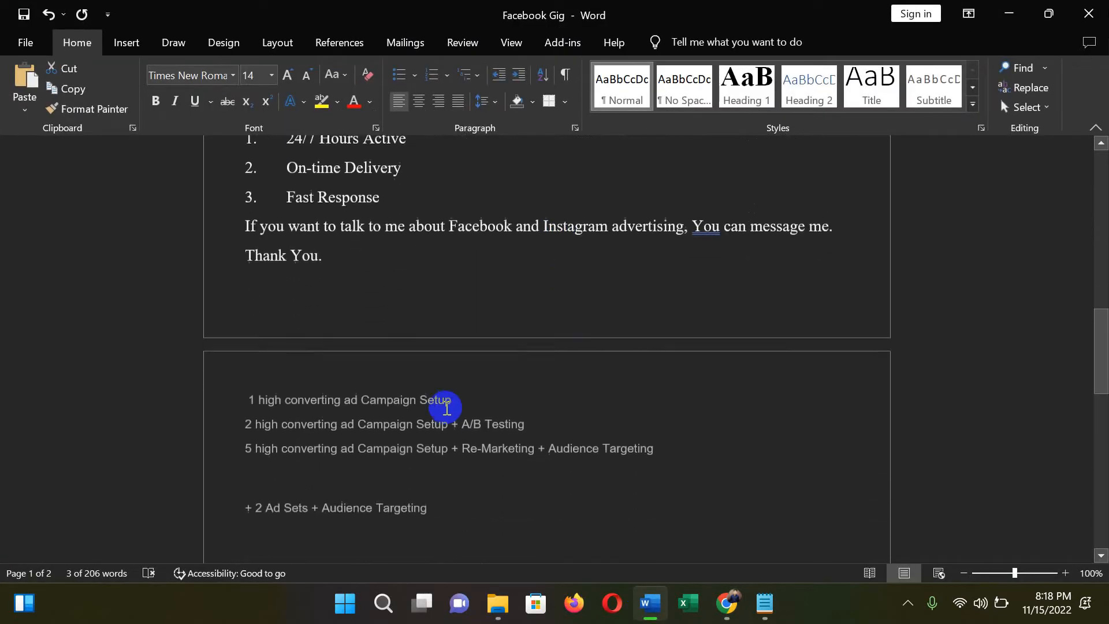
drag(453, 394, 221, 397)
key(ctrl+c)
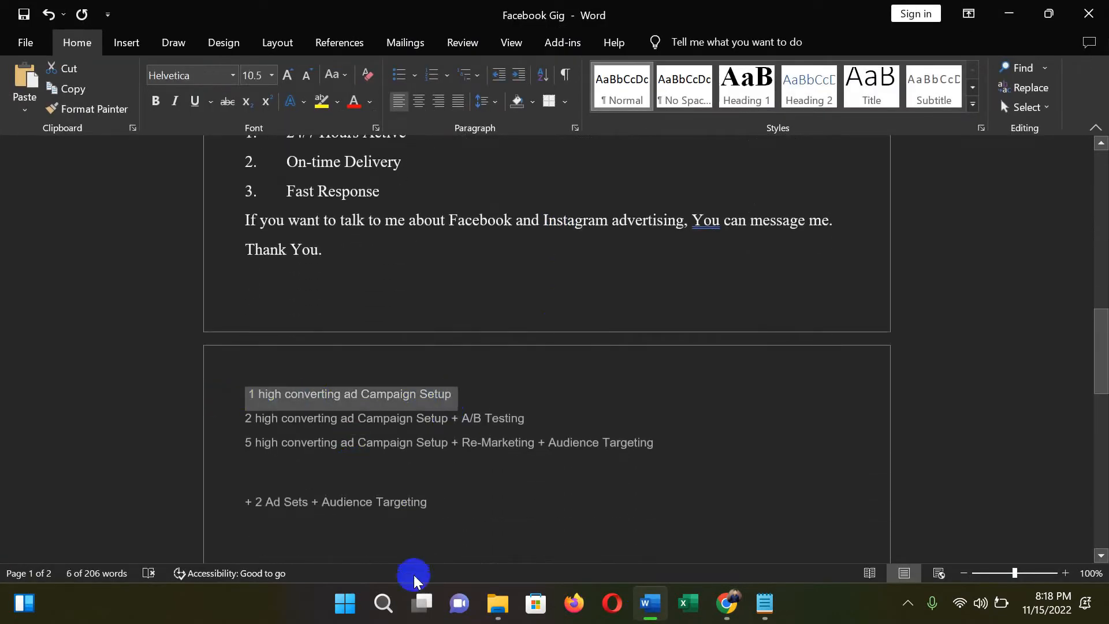
click(651, 617)
click(467, 458)
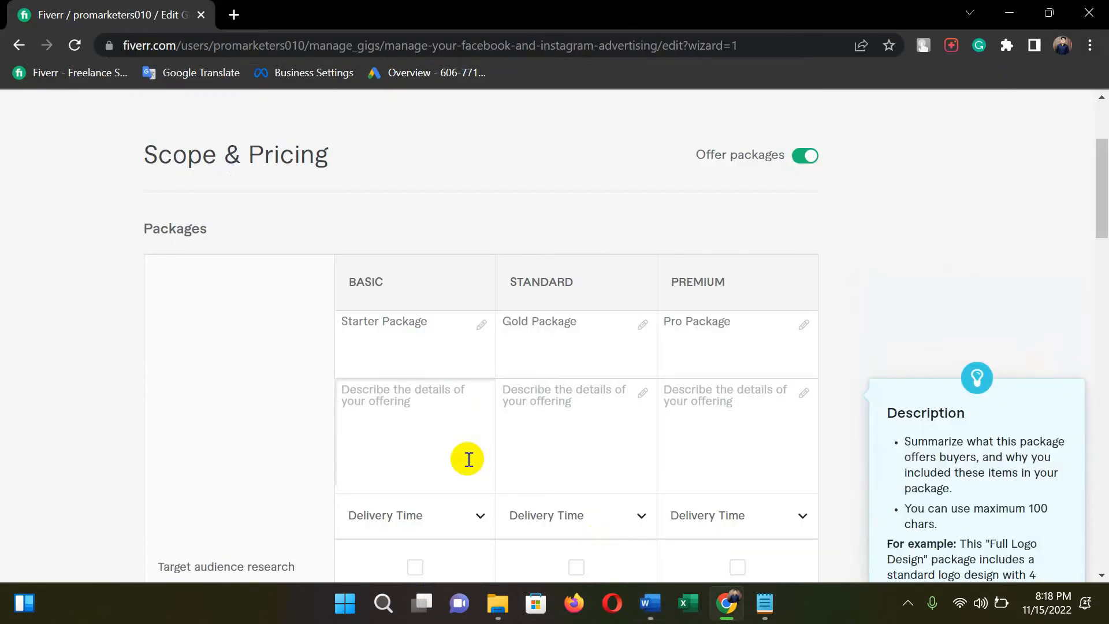
key(ctrl+v)
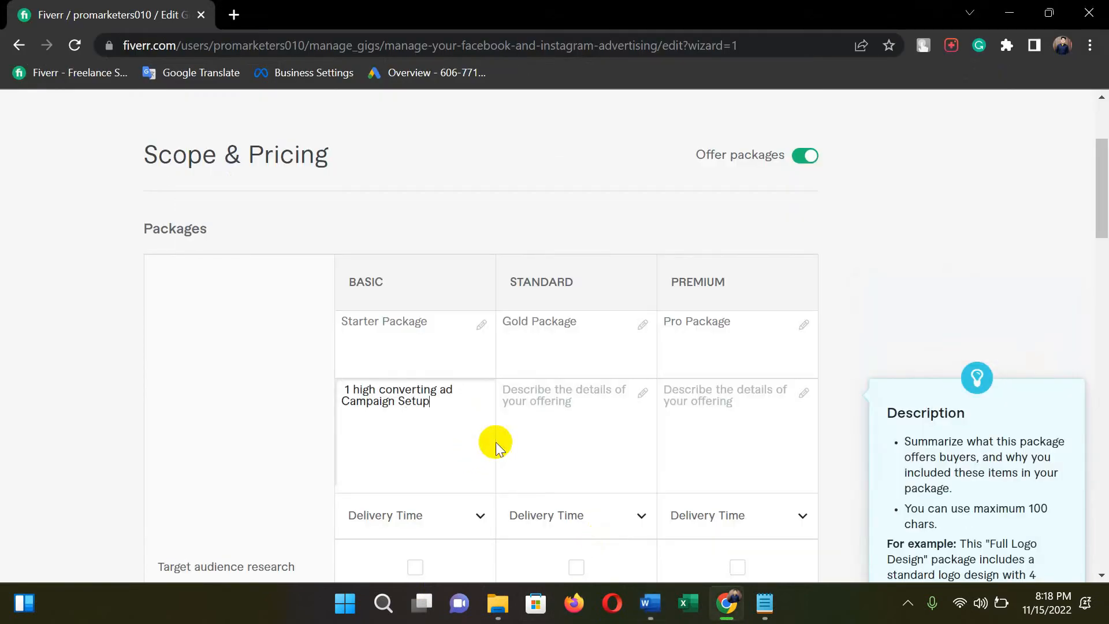
click(345, 389)
key(BackSpace)
click(552, 404)
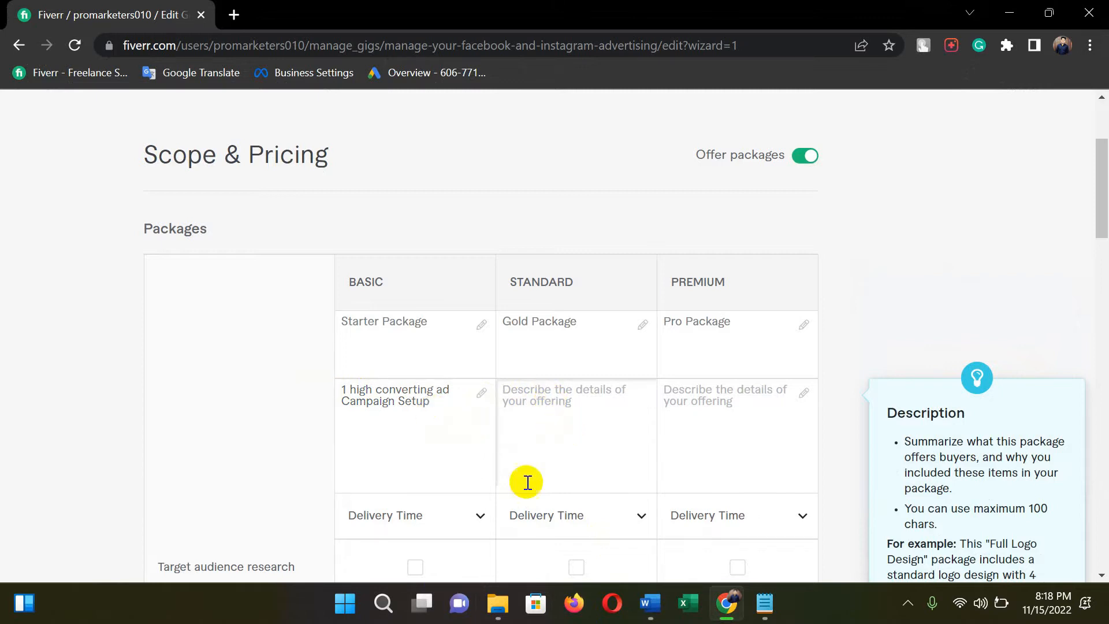
click(703, 604)
click(437, 403)
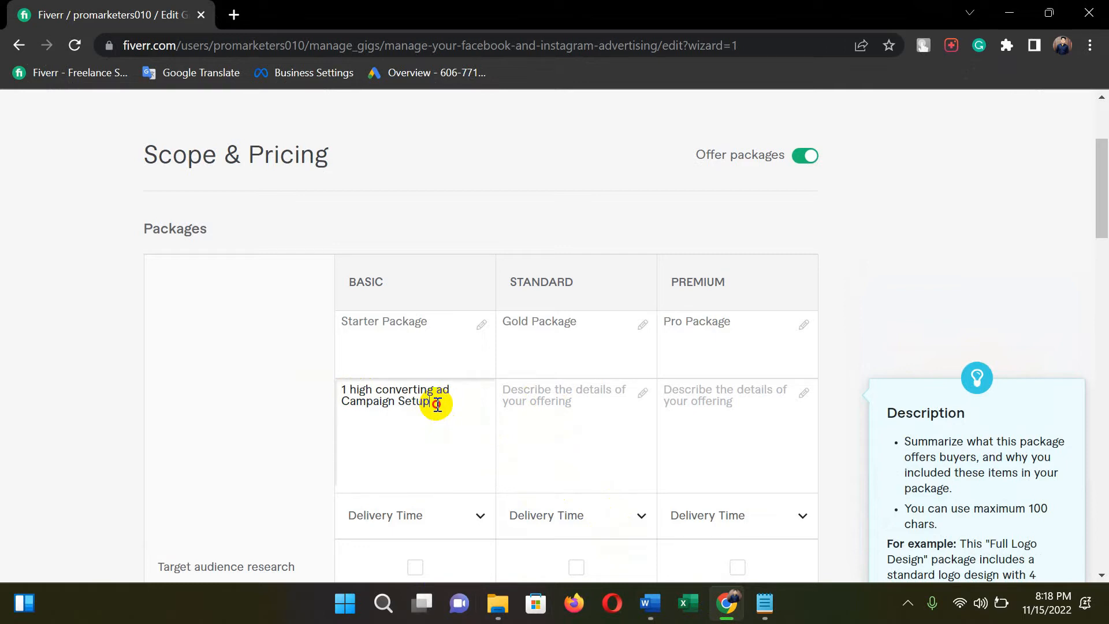
drag(395, 401, 446, 393)
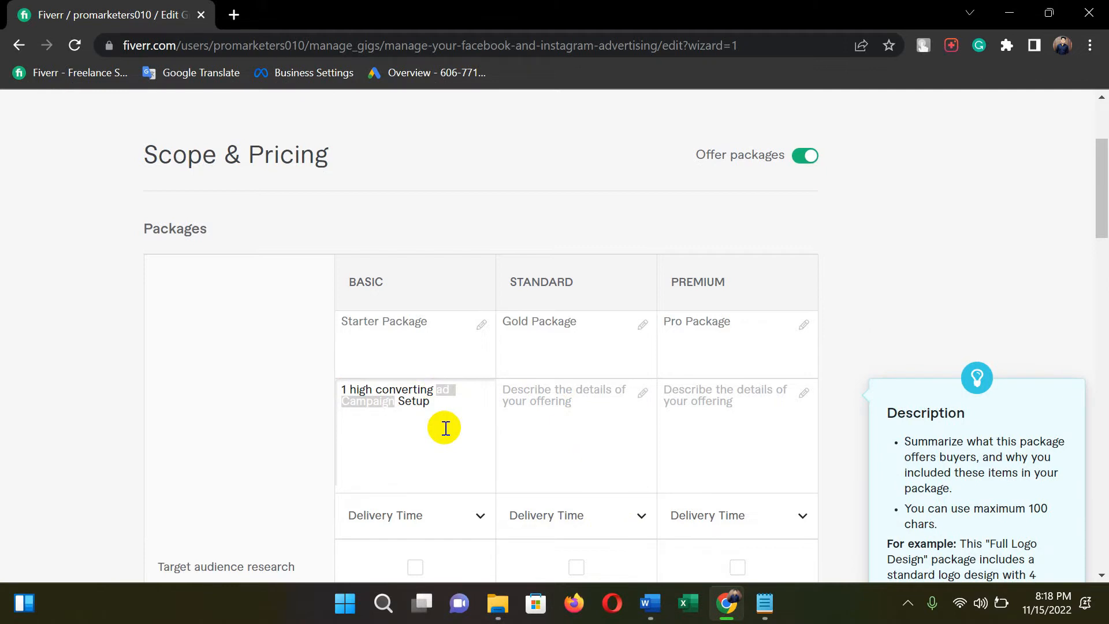
Replace "ad Campaign" in the Basic package's description with "Facebook And Instagram Advertising"
text(Facebook An)
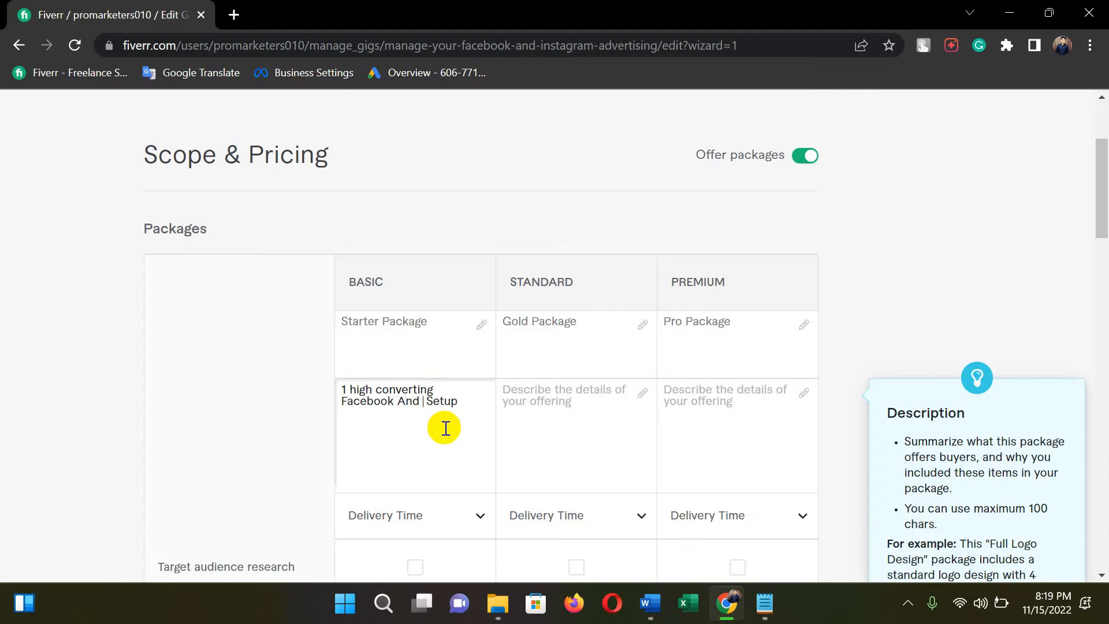
text(d Instagram Ad)
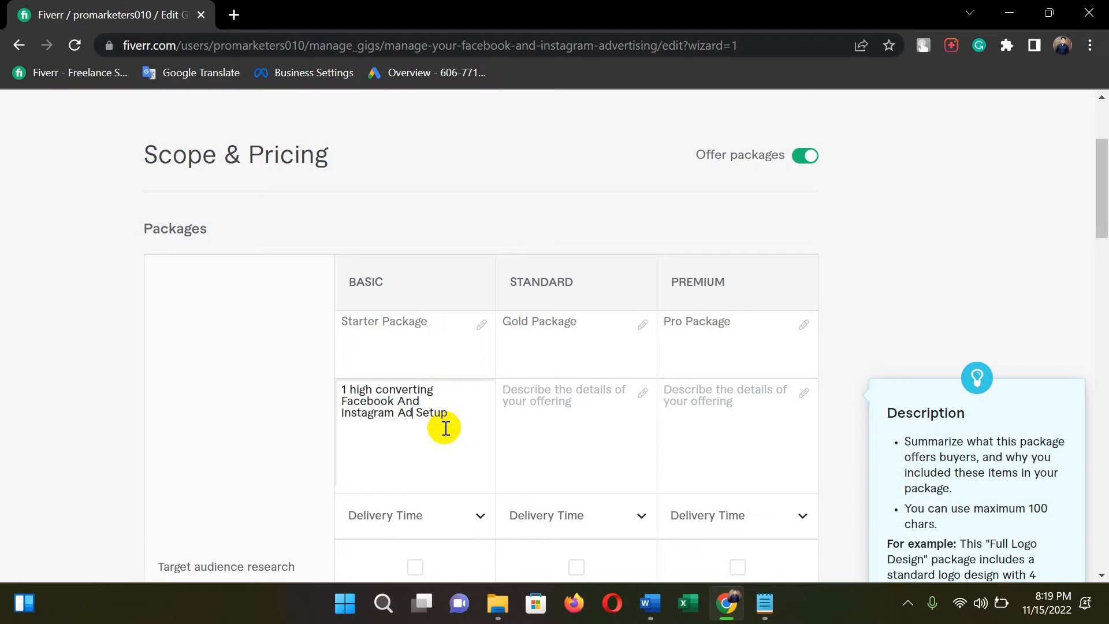
text(vertising)
Copy "2 high converting ad Campaign Setup + A/B Testing" from the Word document into the Standard package's description
click(544, 400)
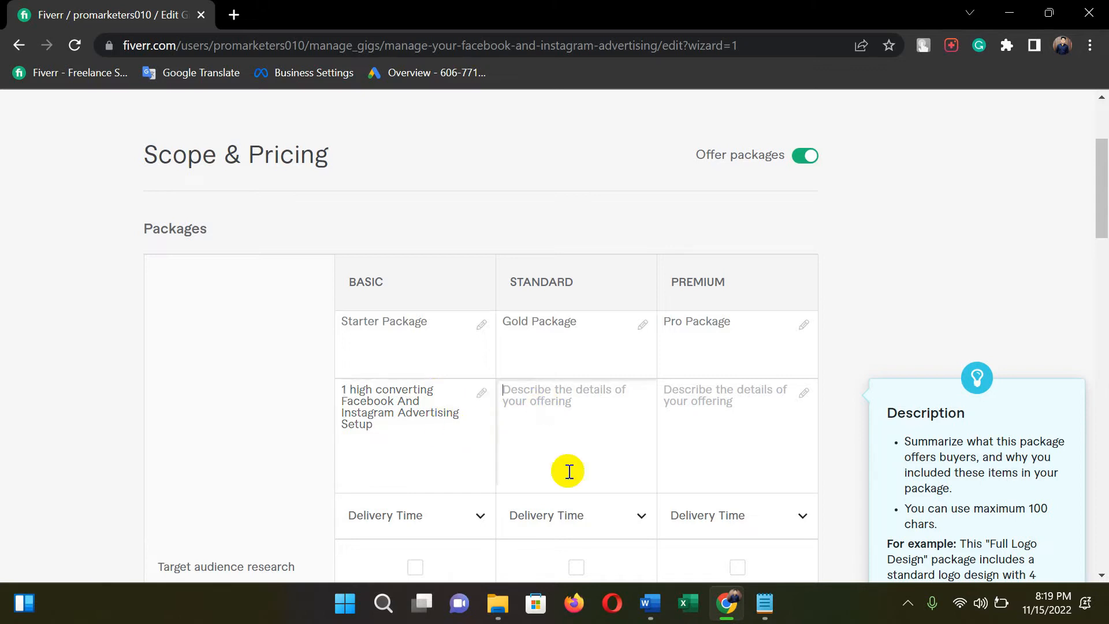
click(649, 602)
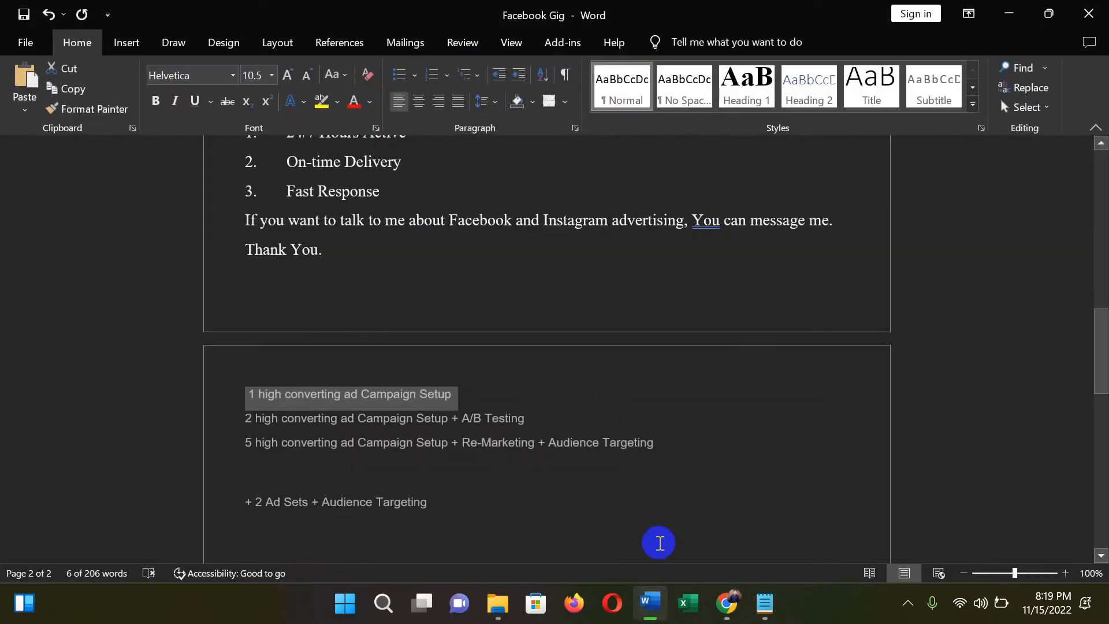
drag(525, 421, 243, 430)
key(ctrl+c)
click(649, 603)
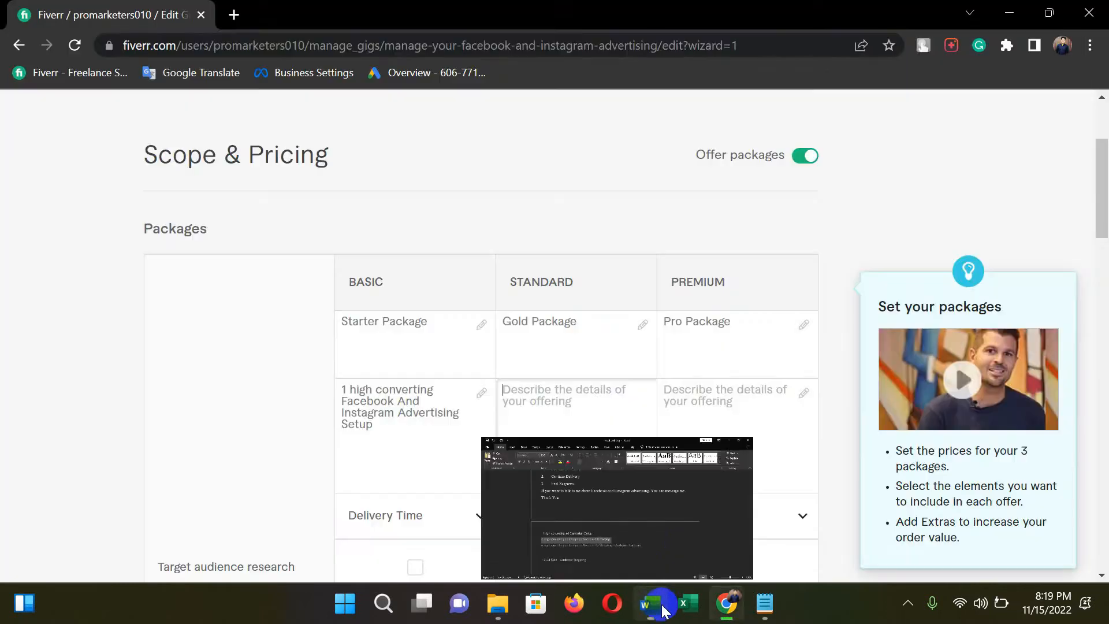
key(ctrl+v)
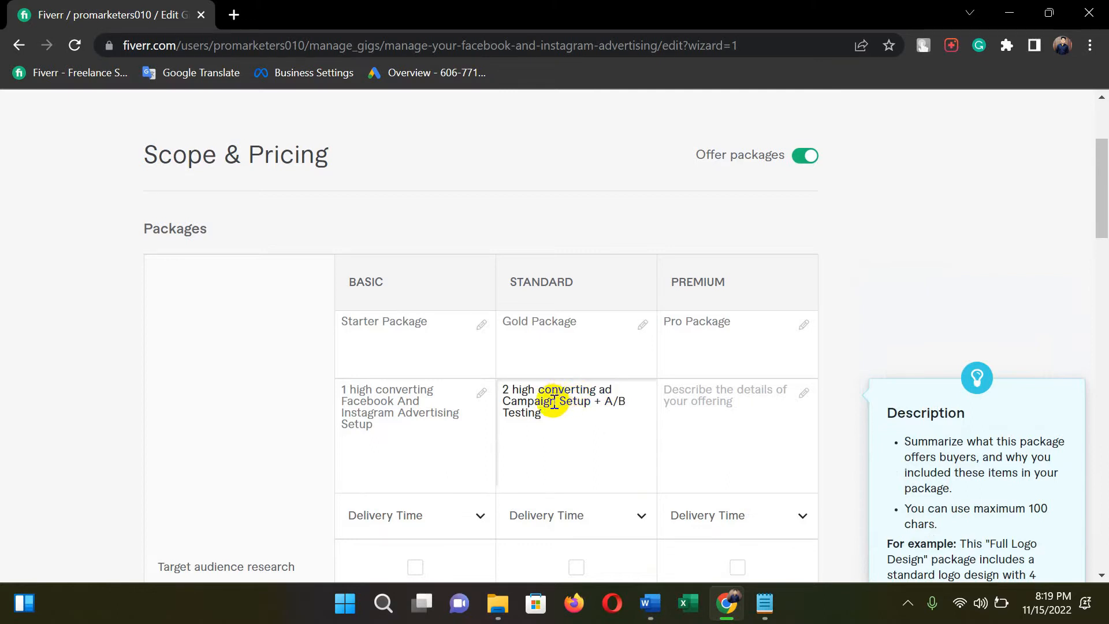
Reword the Standard description to "2 high converting Facebook And Instagram ads Setup + A/B Testing", reusing the platform wording from the Basic description
drag(558, 400, 502, 402)
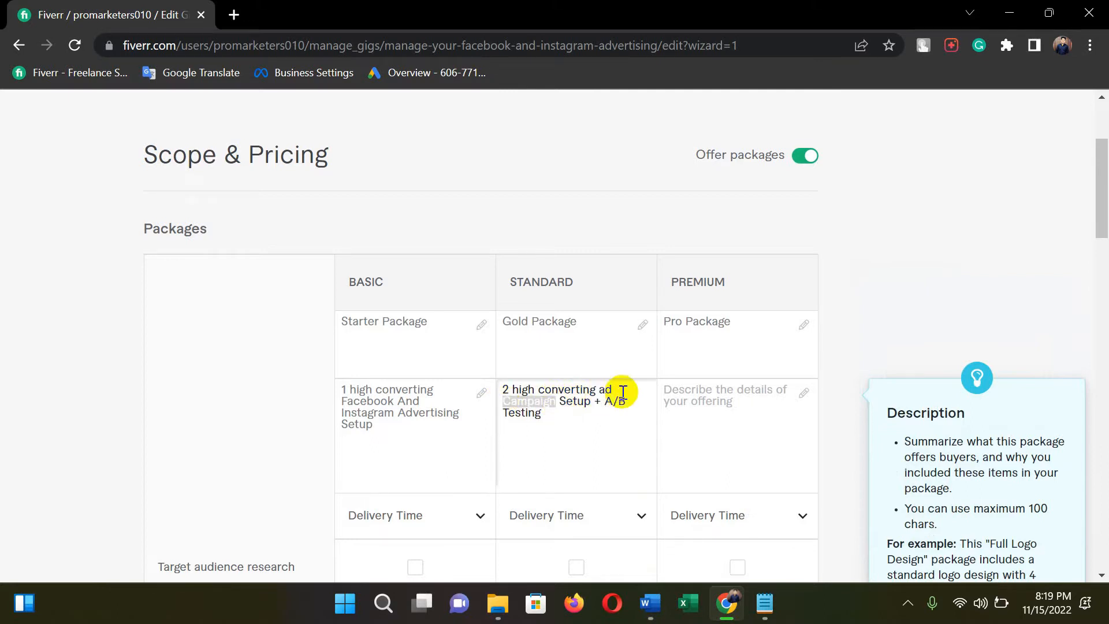
key(BackSpace)
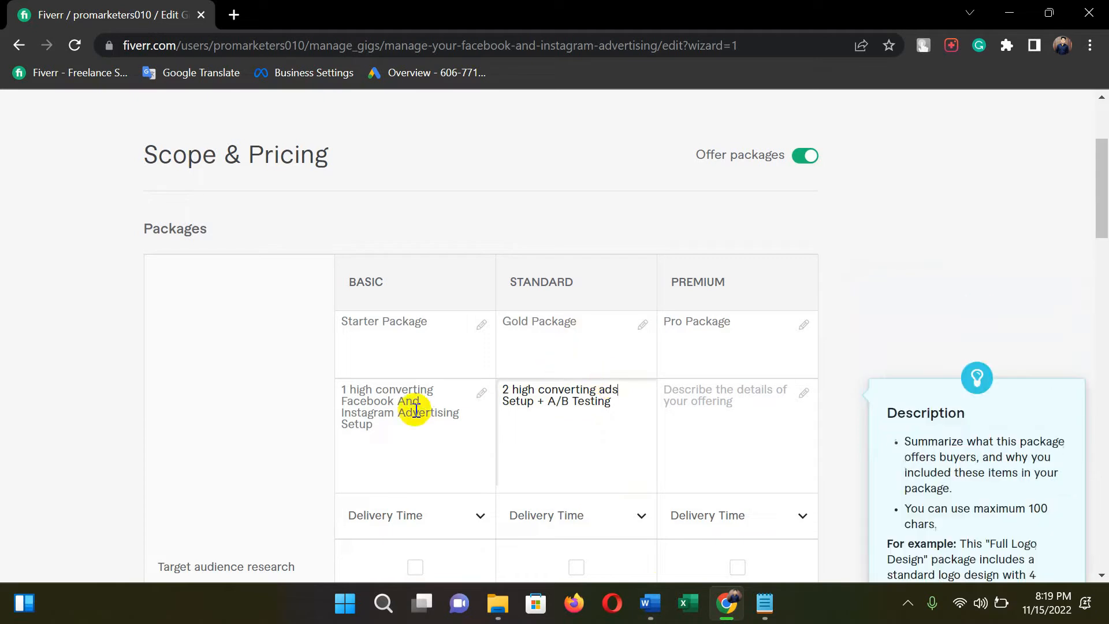
drag(393, 413, 340, 402)
key(ctrl+c)
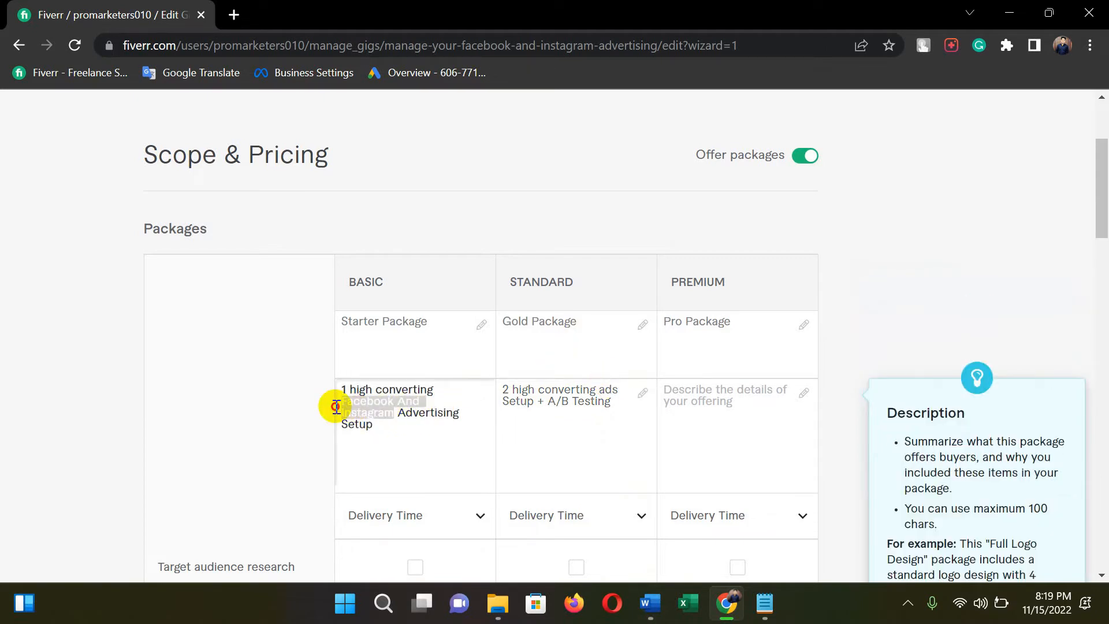
click(618, 387)
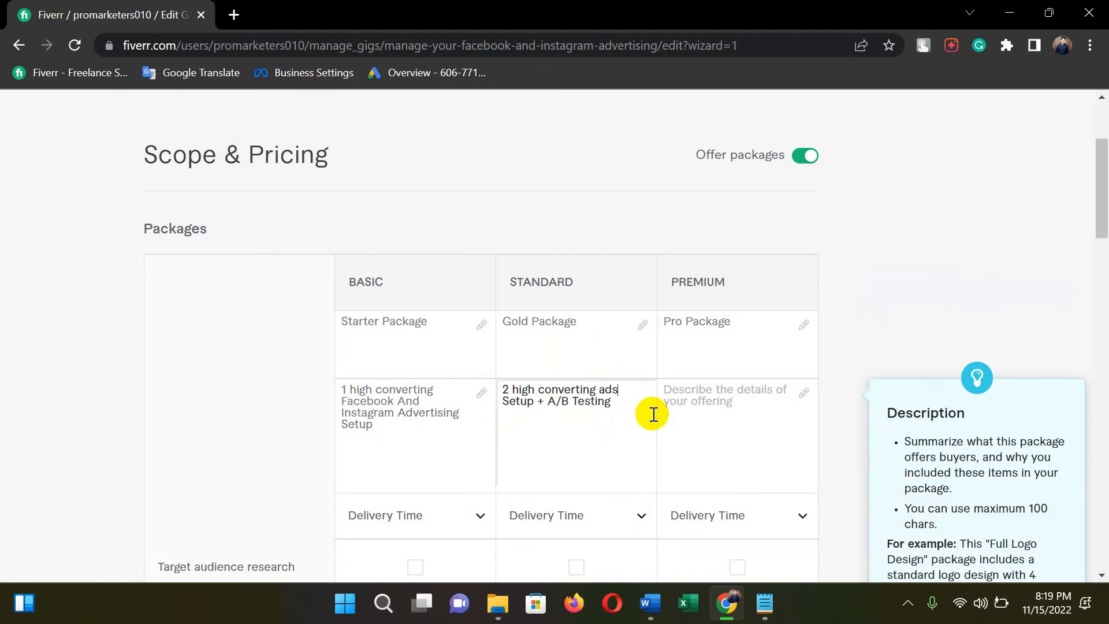
click(595, 387)
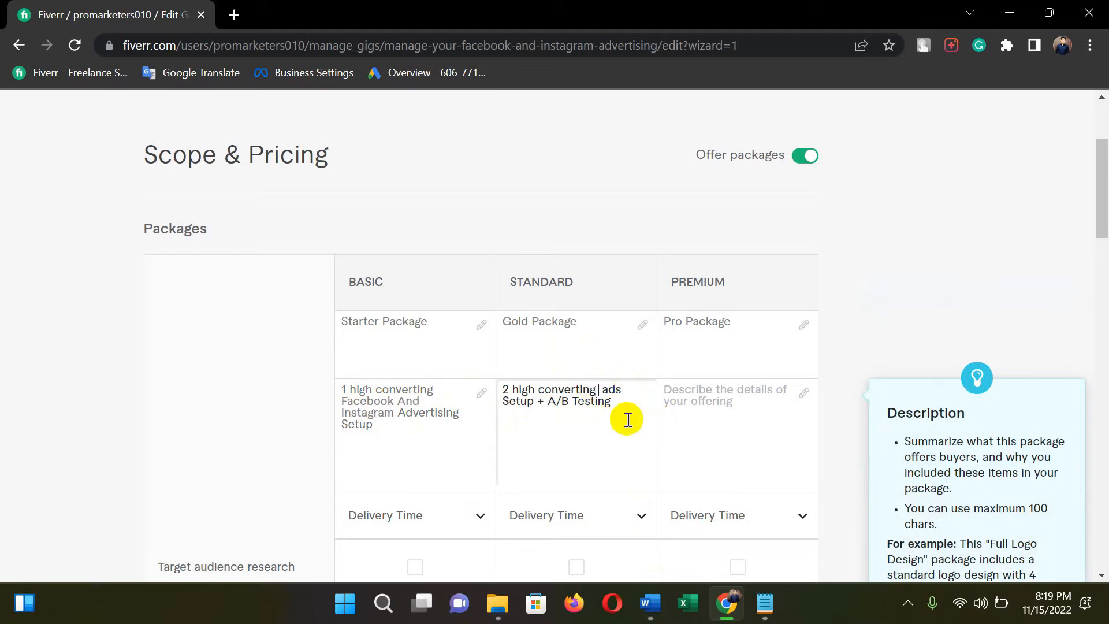
key(ctrl+v)
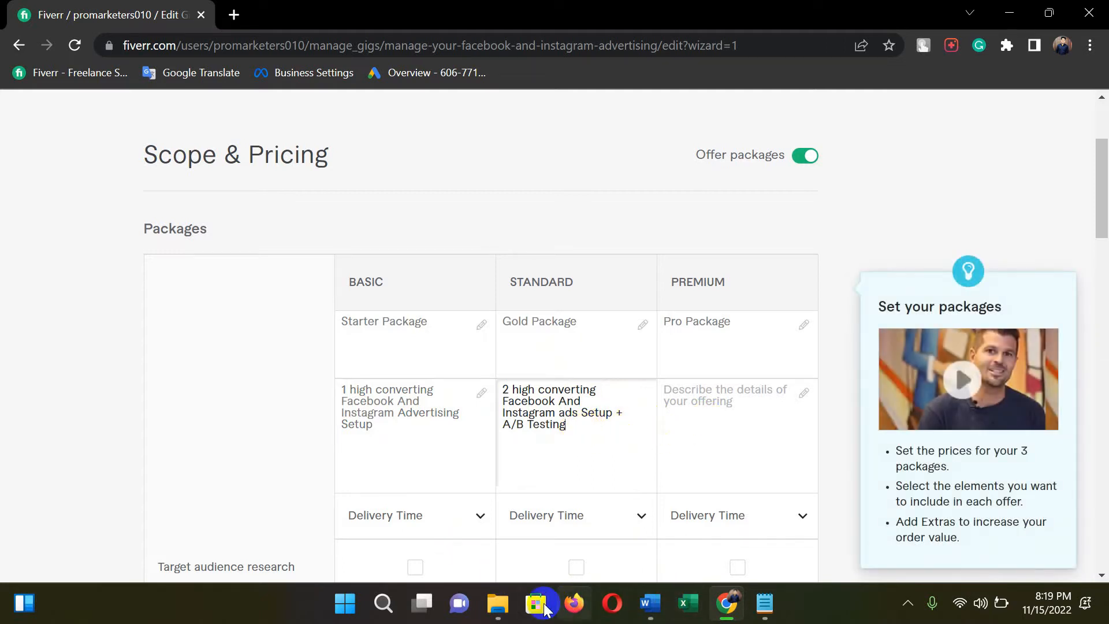
Copy "5 high converting ad Campaign Setup + Re-Marketing" from the Word document into the Premium package's description
click(662, 607)
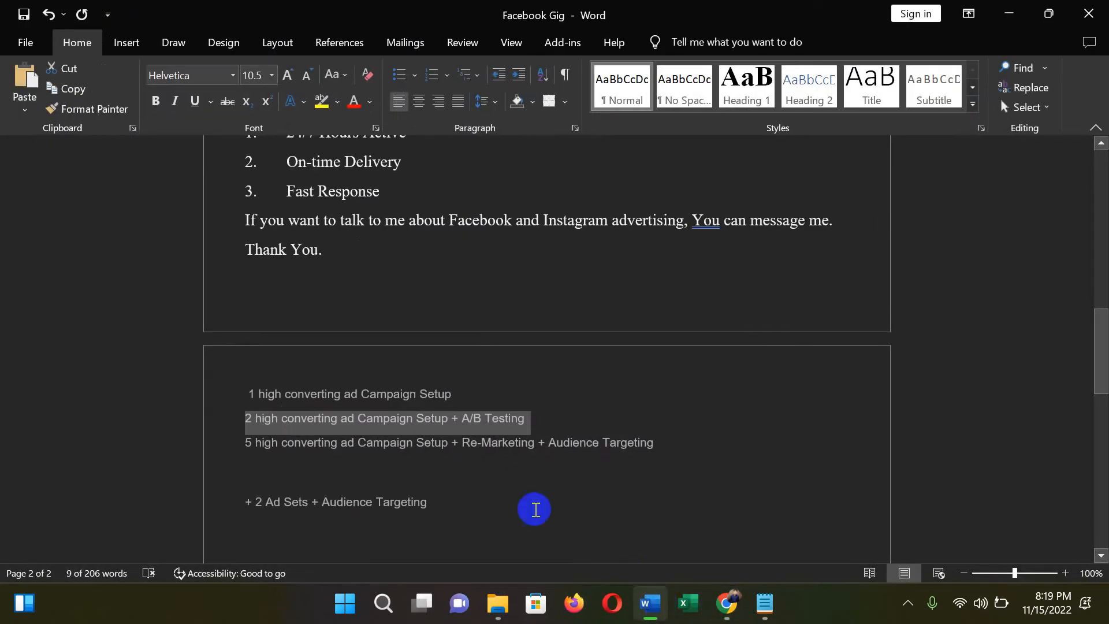
drag(537, 445, 248, 448)
key(ctrl+c)
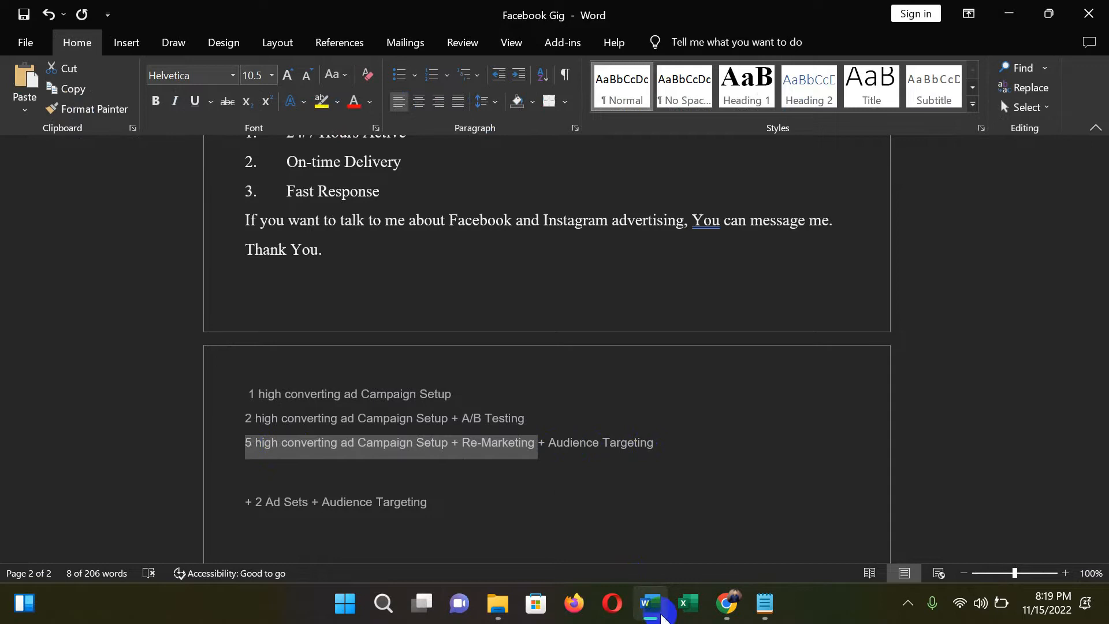
click(650, 603)
click(685, 401)
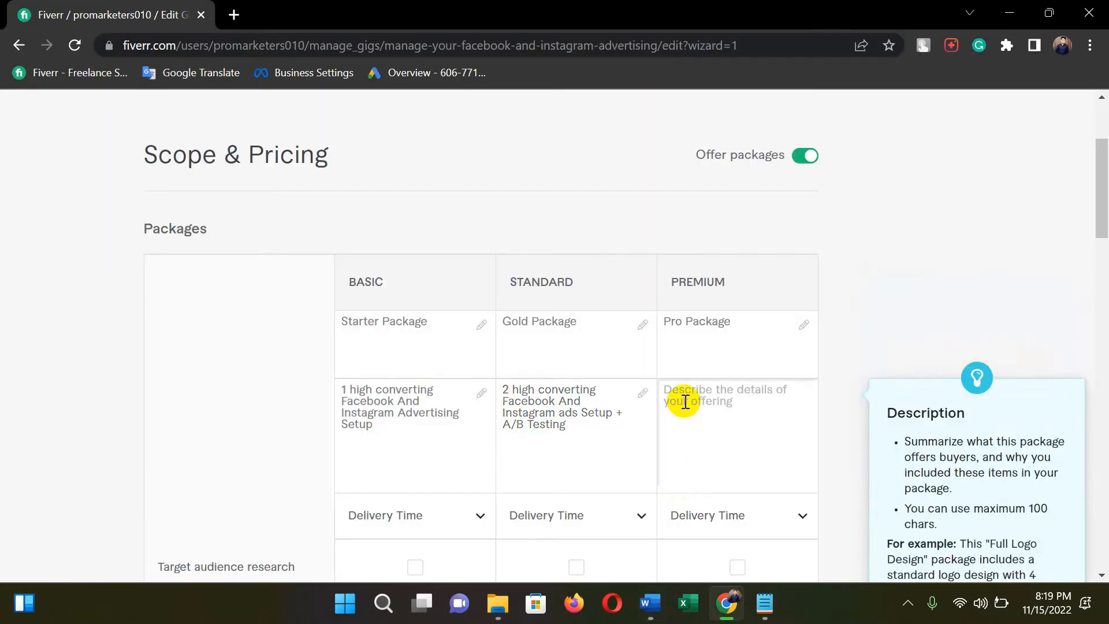
key(ctrl+v)
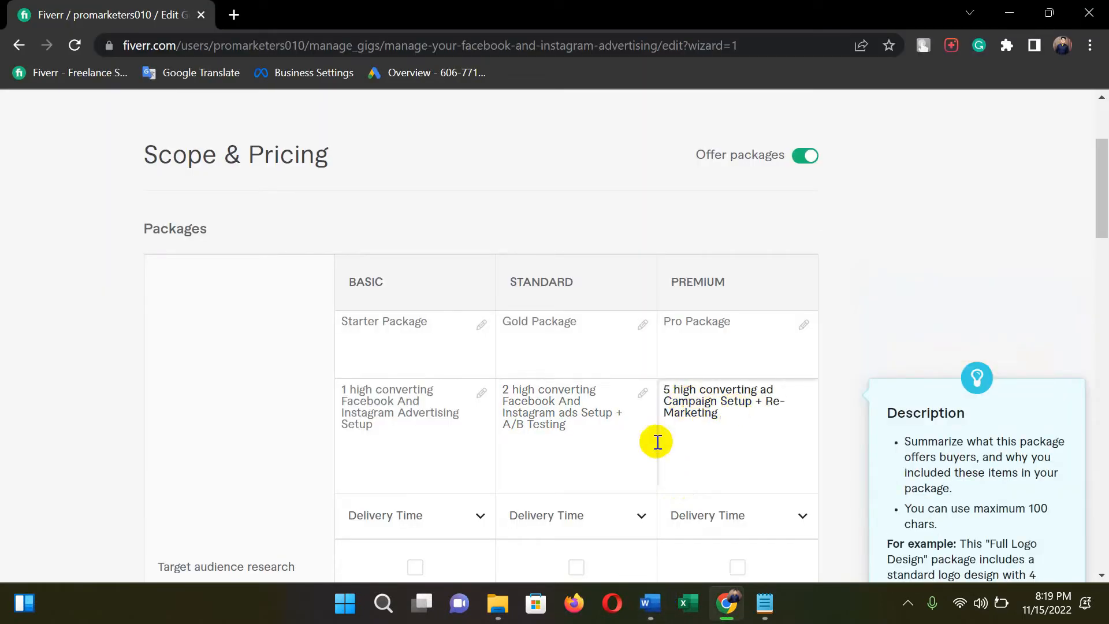
Reword the Premium description to "5 high converting Facebook And Instagram ads Setup + Re-Marketing", reusing the platform wording from the Standard description
drag(556, 411, 501, 404)
key(ctrl+c)
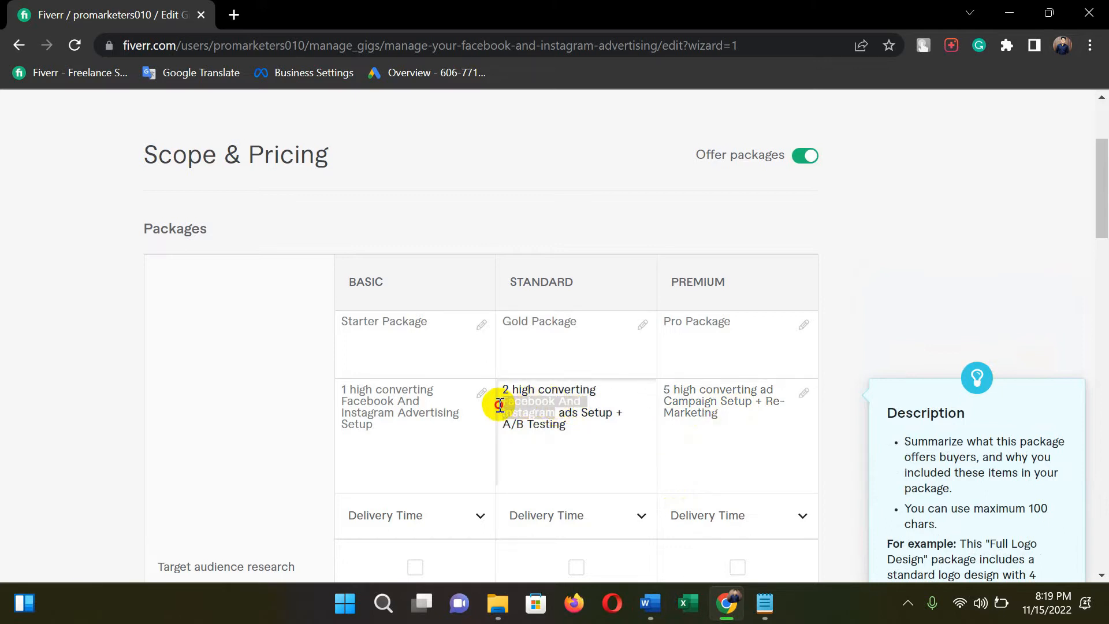
click(757, 394)
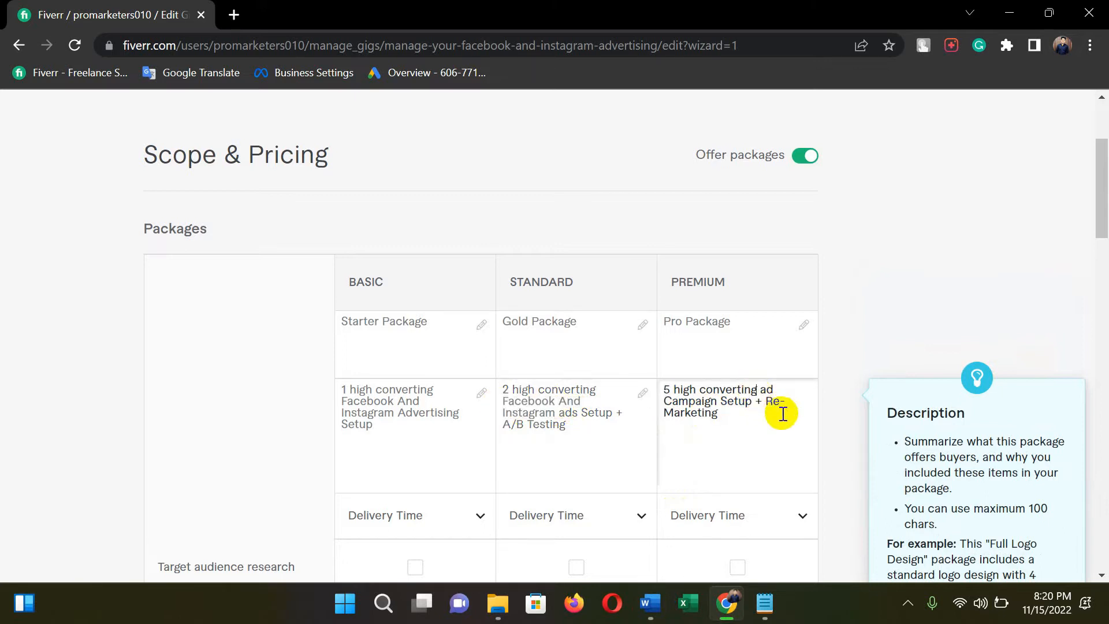
key(ctrl+v)
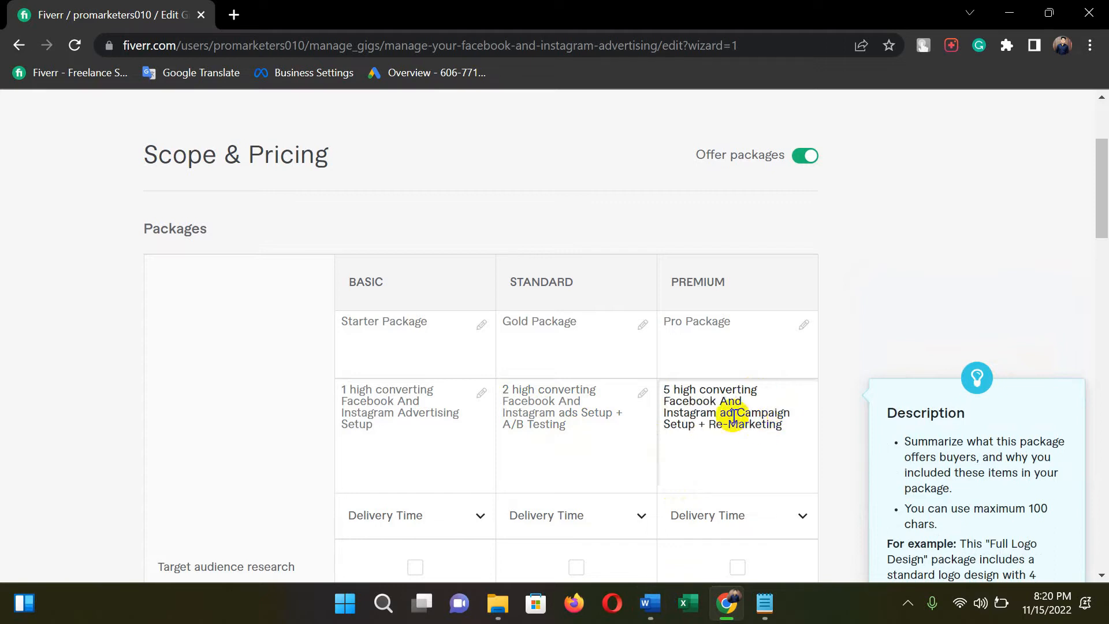
drag(795, 413, 738, 411)
key(BackSpace)
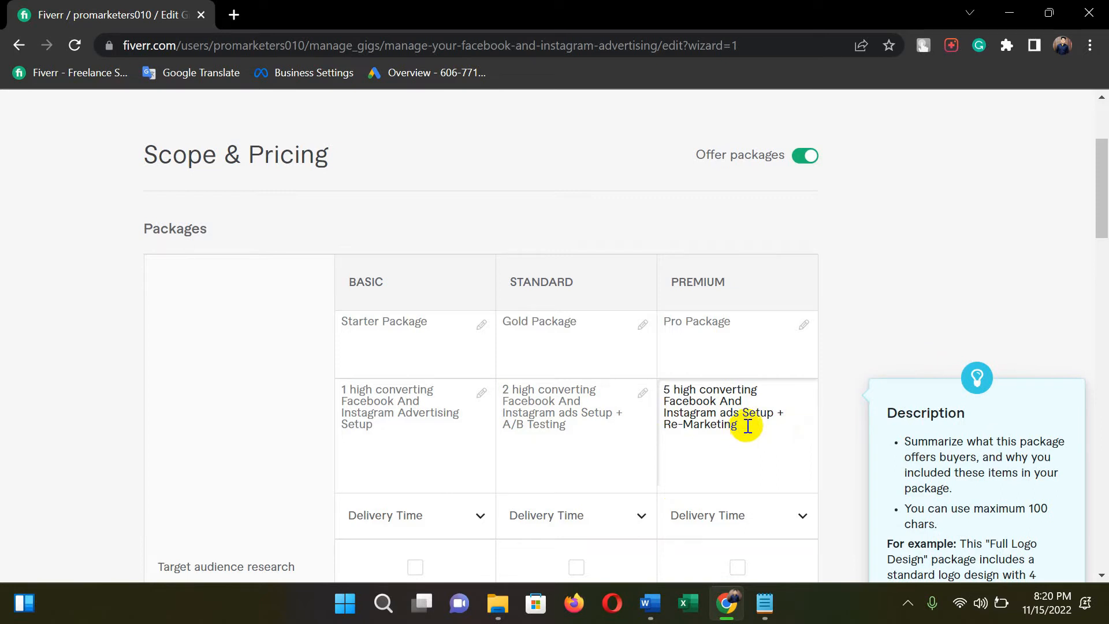
click(1007, 14)
click(977, 47)
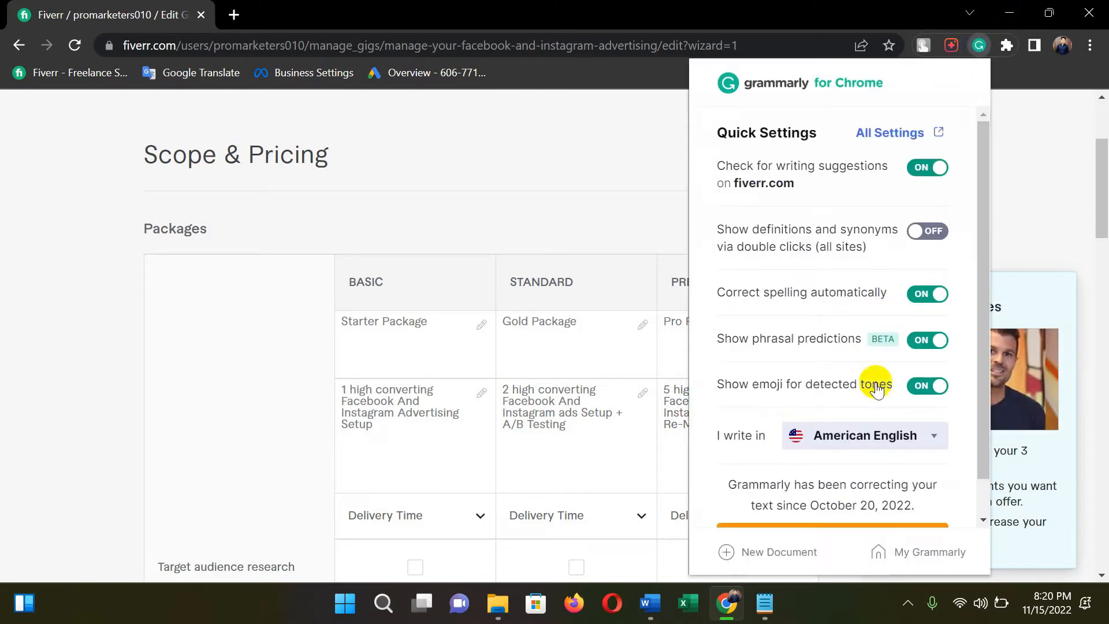
scroll(874, 371, down, 1)
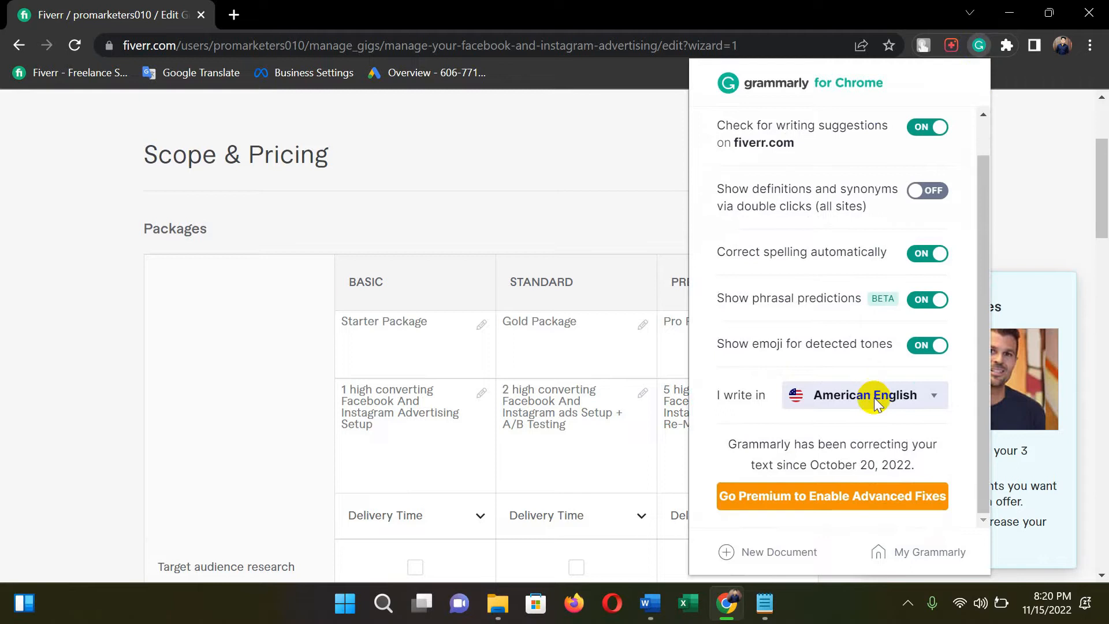
click(1010, 189)
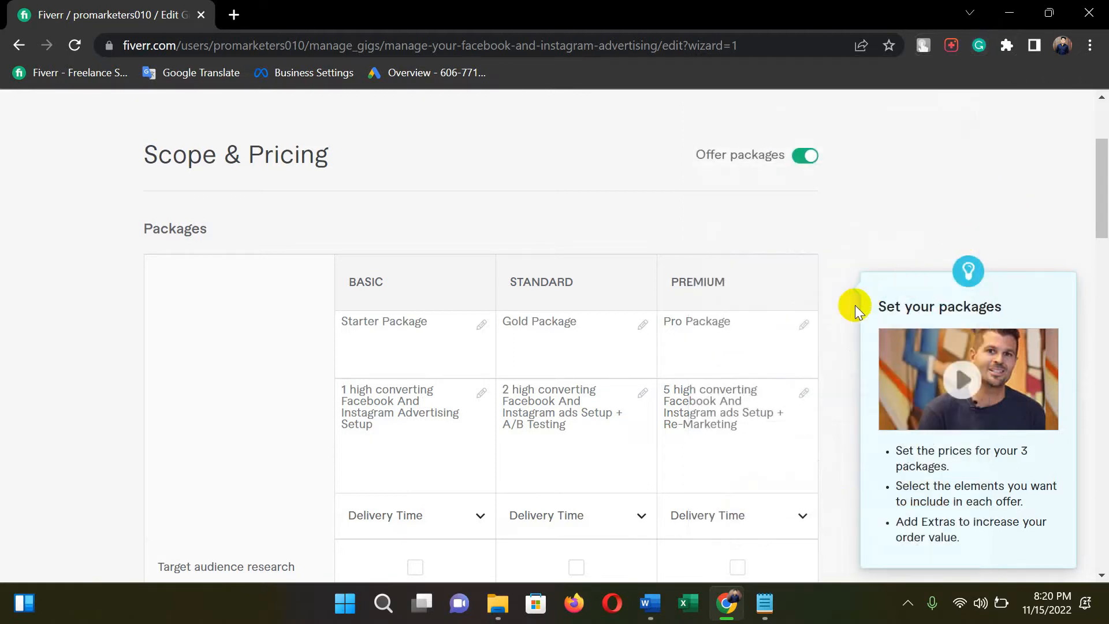
Set the delivery time to 7 days for the Basic package and 14 days for the Standard package
scroll(838, 323, down, 3)
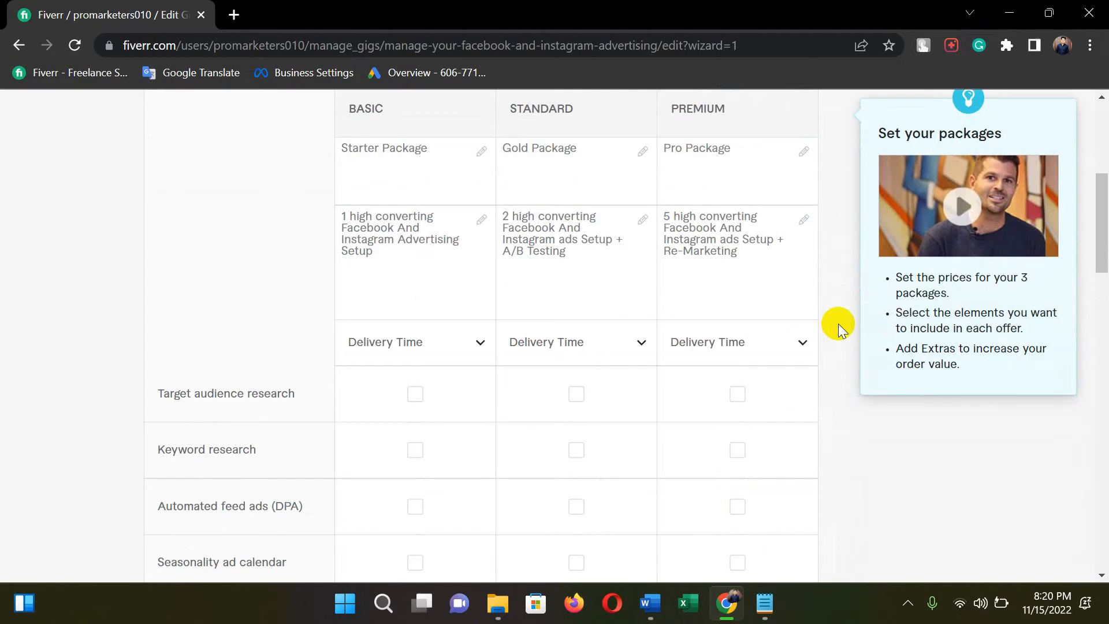
click(433, 341)
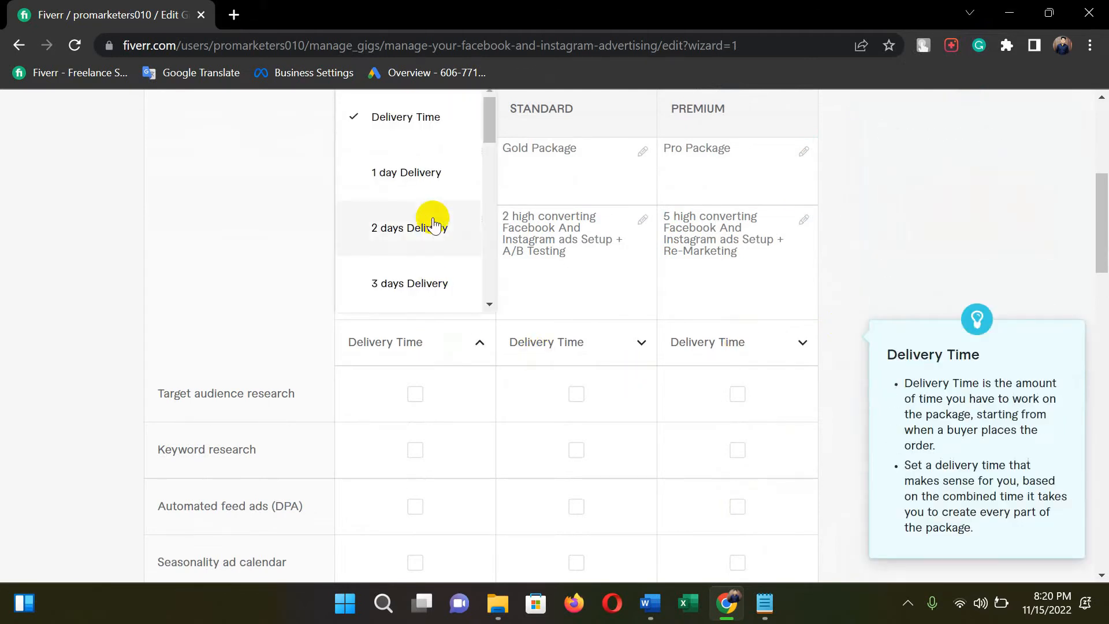
scroll(427, 279, down, 5)
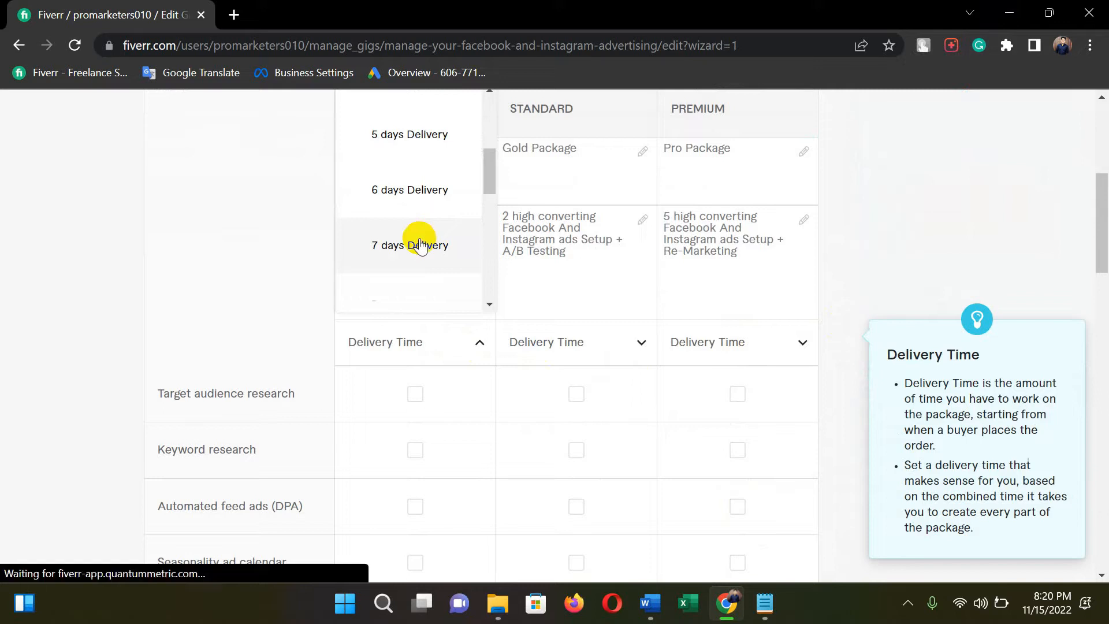
click(419, 244)
click(630, 346)
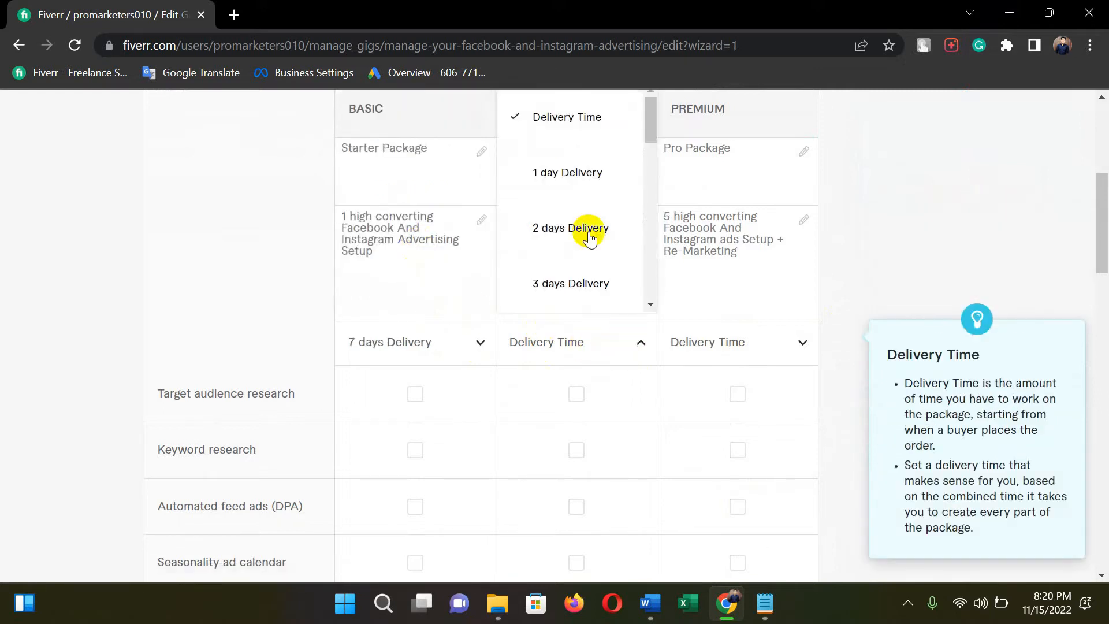
scroll(587, 219, down, 6)
scroll(584, 223, down, 2)
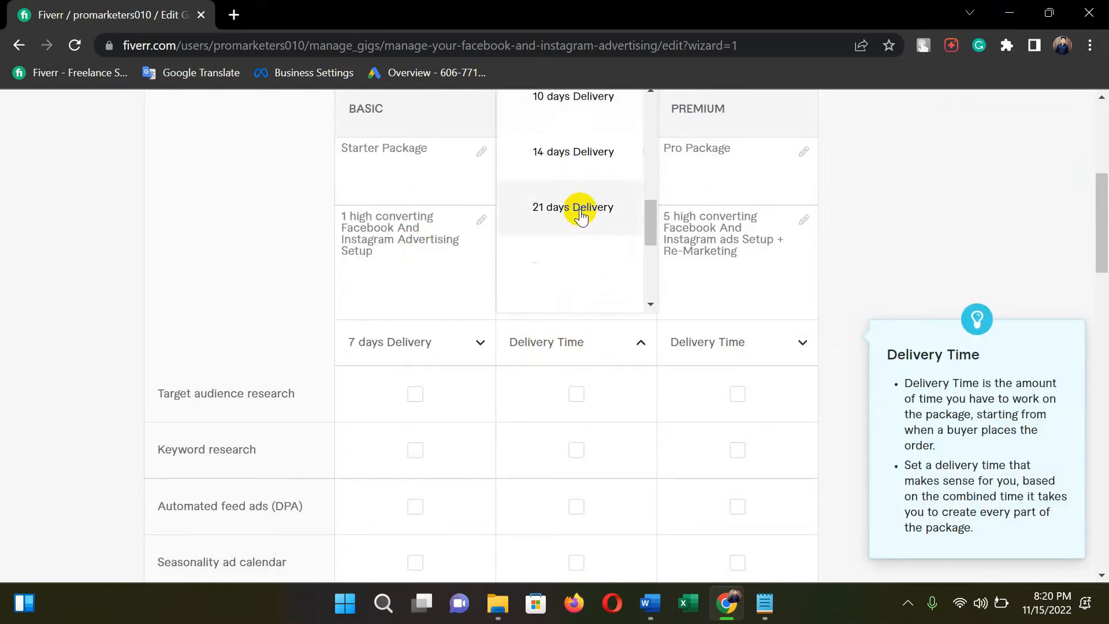
scroll(580, 228, up, 2)
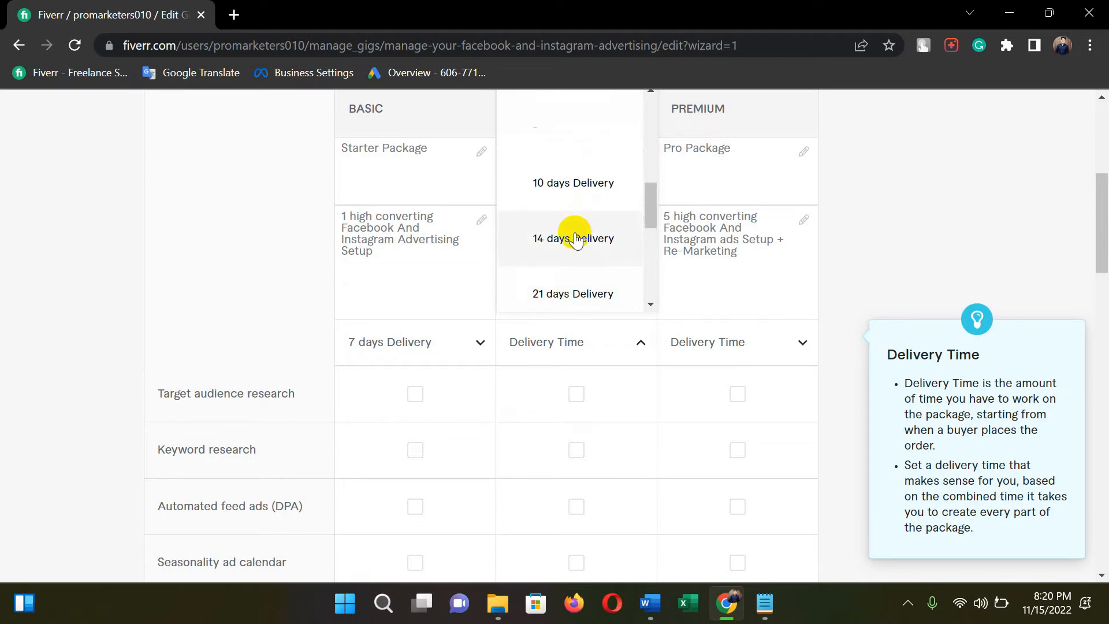
click(574, 238)
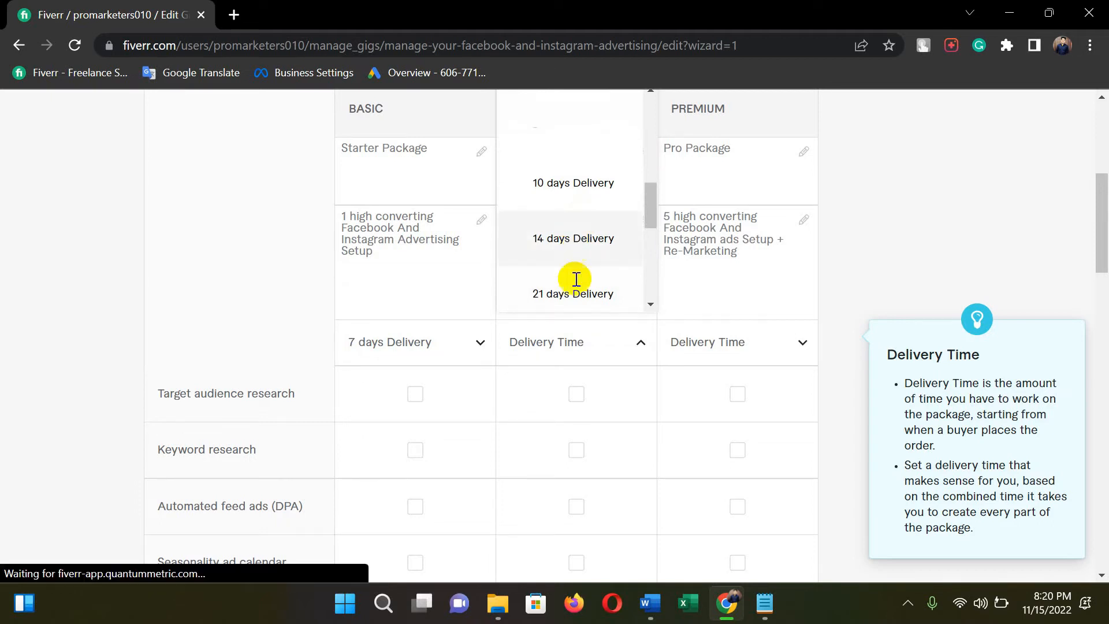
Set the Premium package's delivery time to 30 days
click(732, 343)
scroll(718, 219, down, 5)
scroll(722, 212, down, 6)
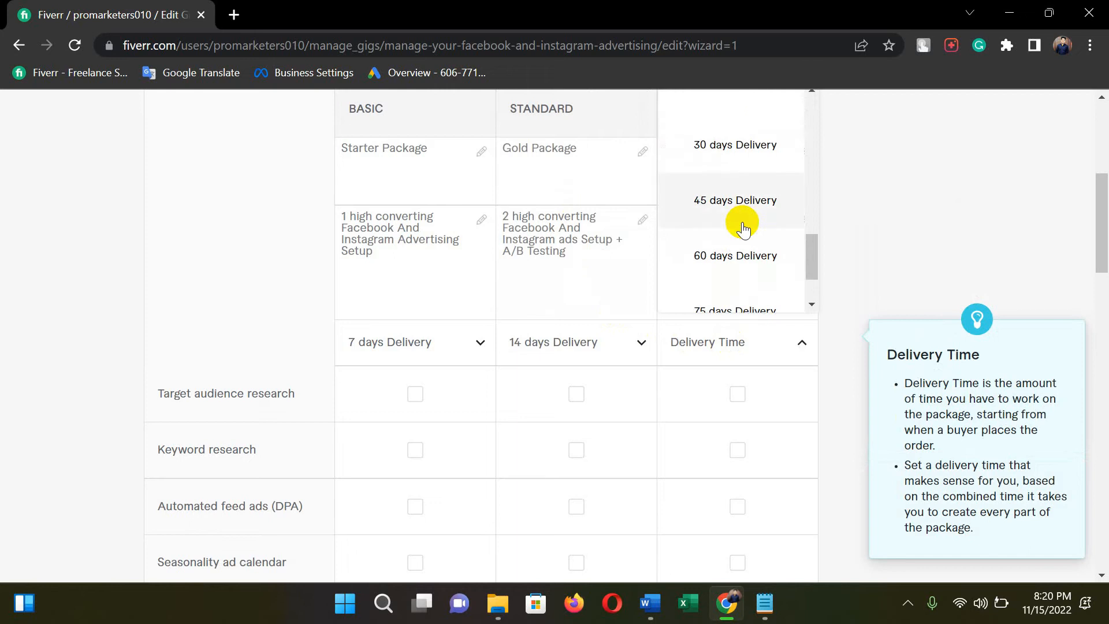
scroll(738, 225, up, 5)
scroll(735, 234, down, 1)
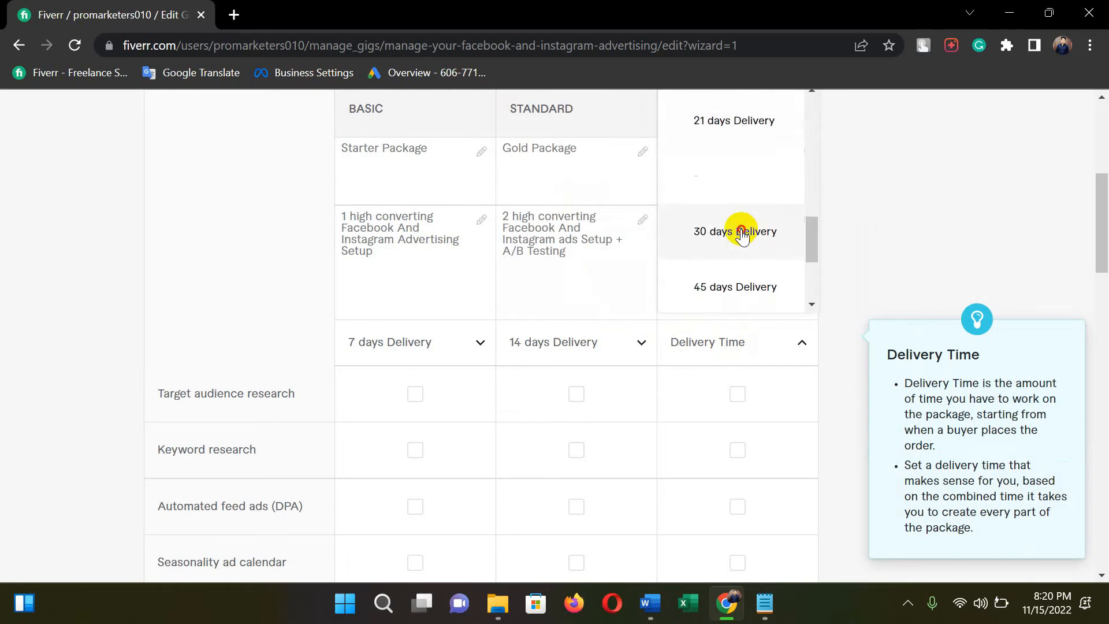
click(737, 229)
Include target audience research and the ads analytical report in the Basic, Standard and Premium packages
scroll(525, 374, down, 2)
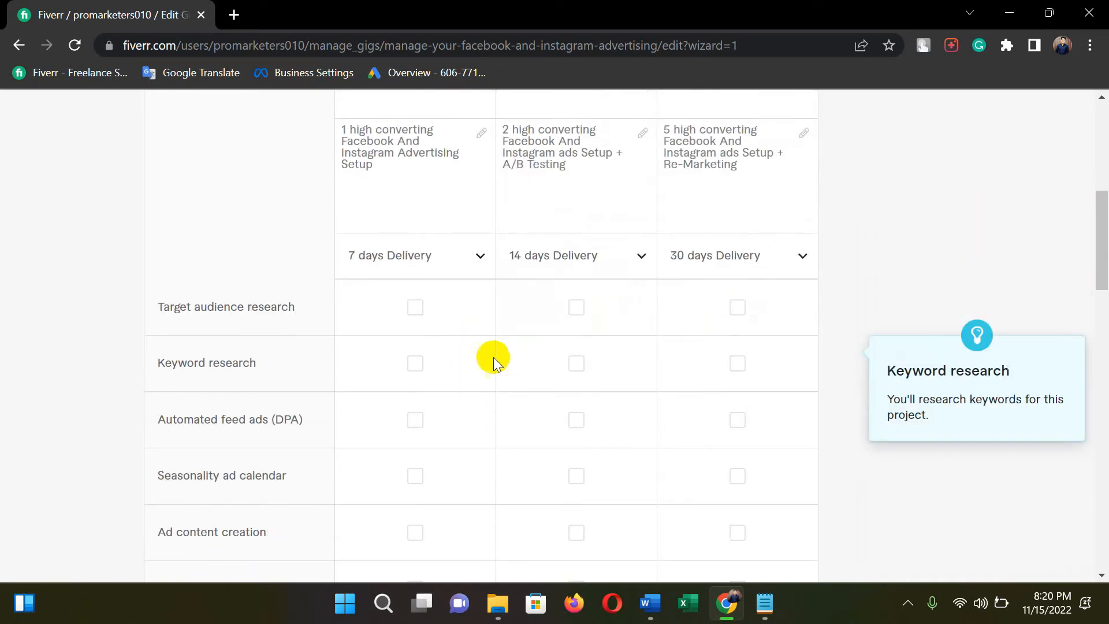
click(415, 309)
click(576, 308)
click(737, 307)
scroll(566, 328, down, 3)
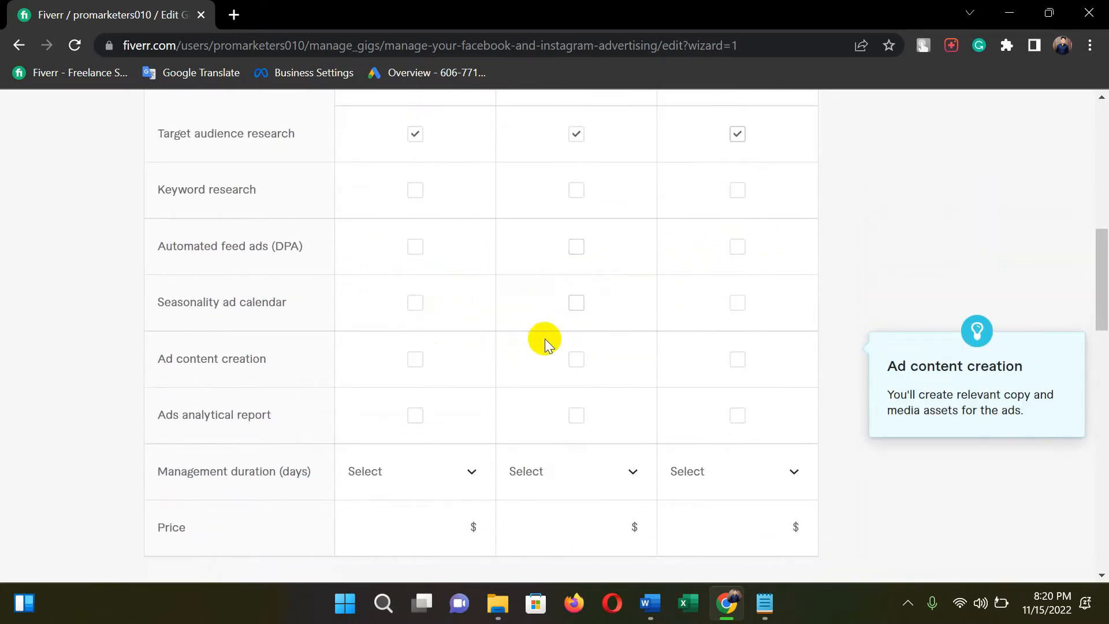
click(576, 416)
click(737, 415)
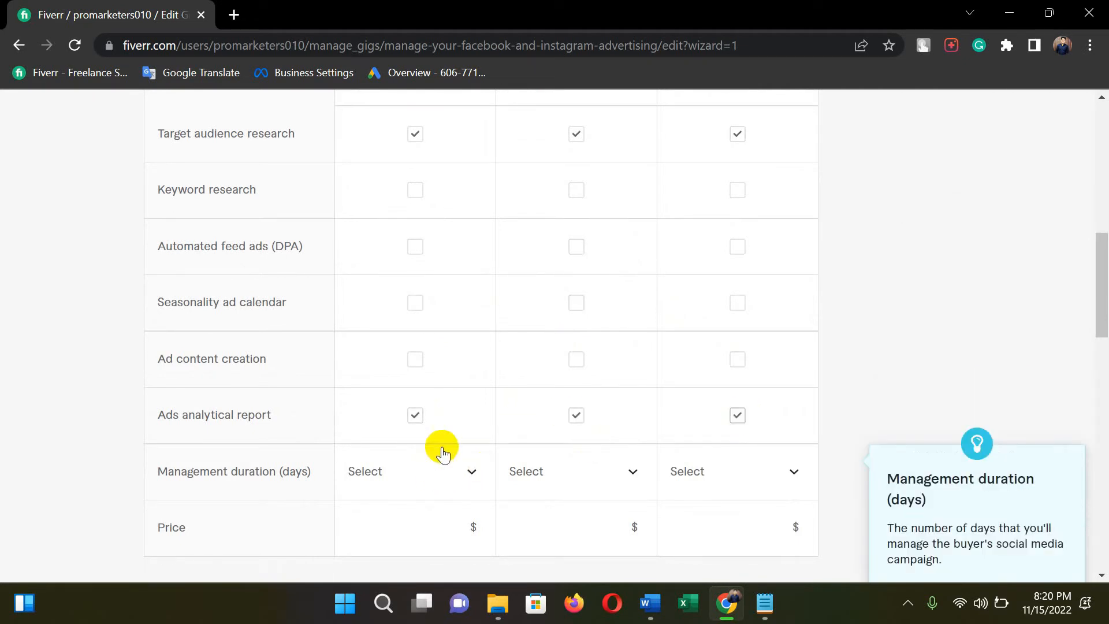
Set the management duration to 7 days for the Basic package and 14 days for the Standard package
scroll(410, 433, up, 3)
scroll(376, 376, down, 4)
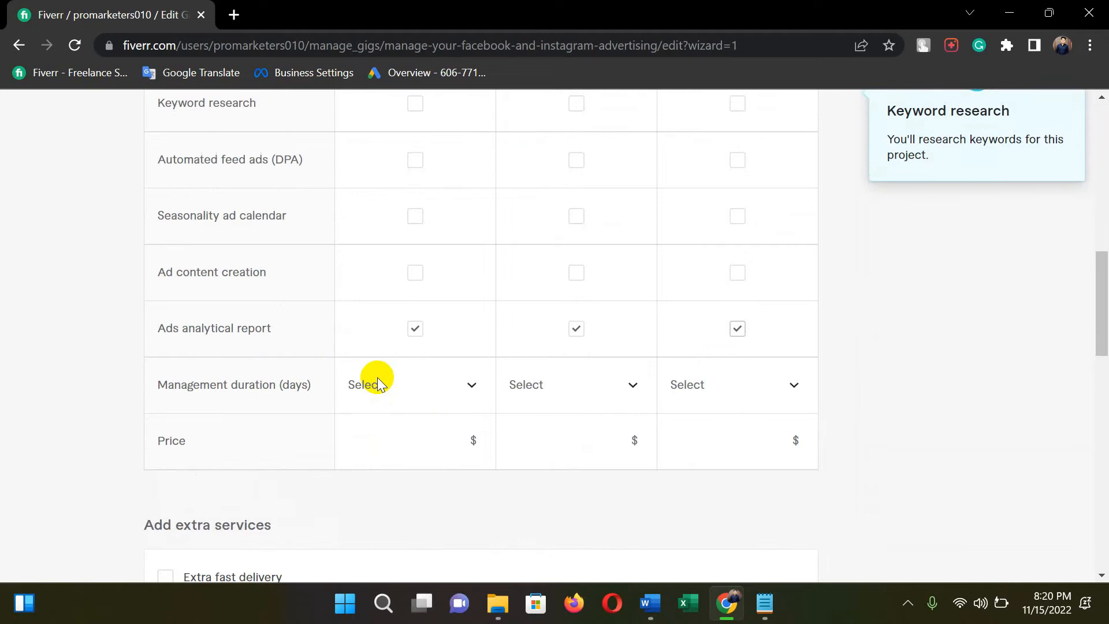
click(442, 386)
scroll(409, 268, down, 3)
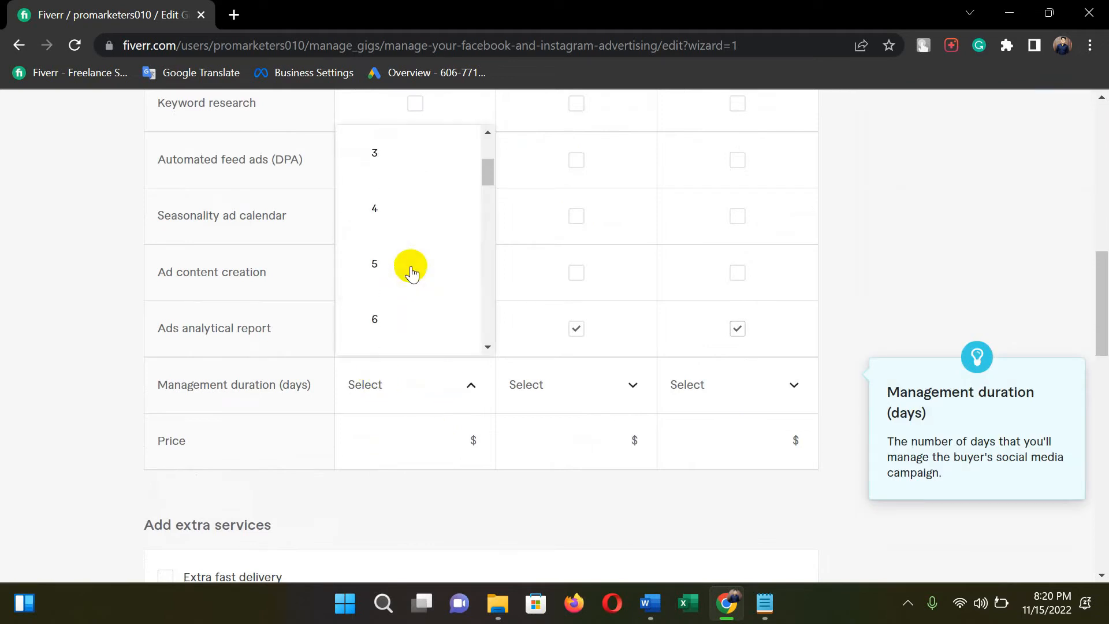
scroll(404, 271, down, 3)
click(386, 203)
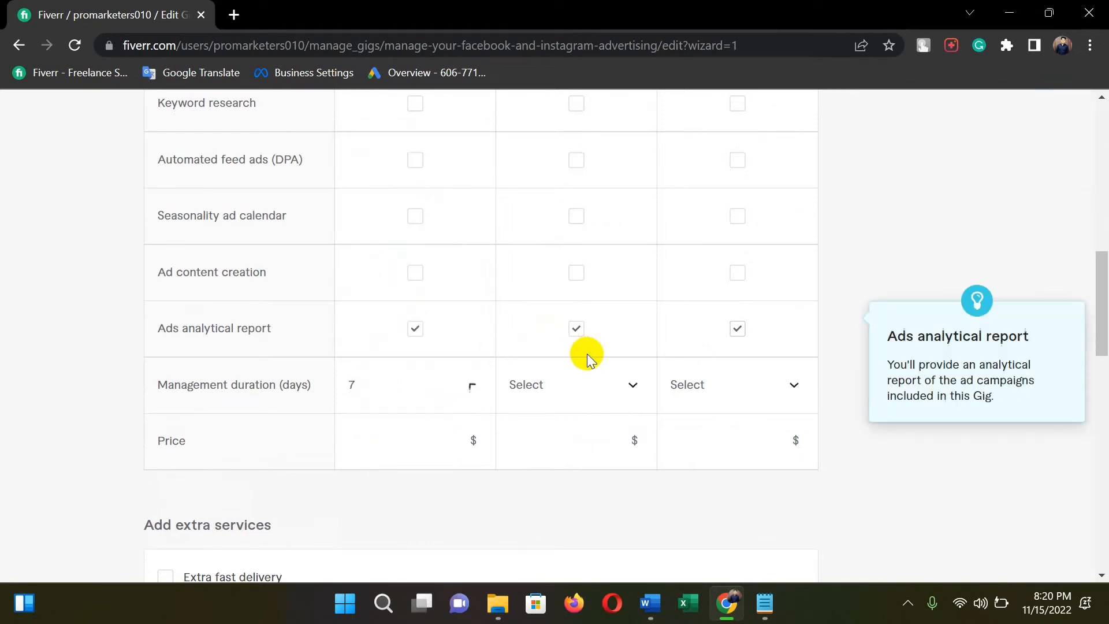
click(609, 381)
scroll(569, 260, down, 8)
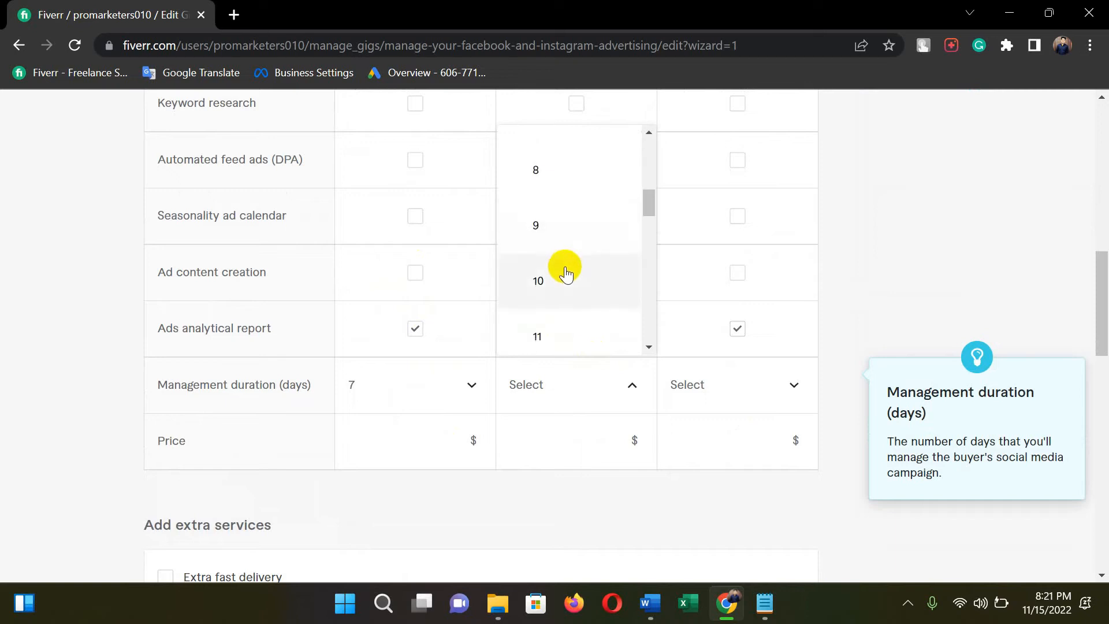
scroll(563, 278, down, 3)
click(553, 327)
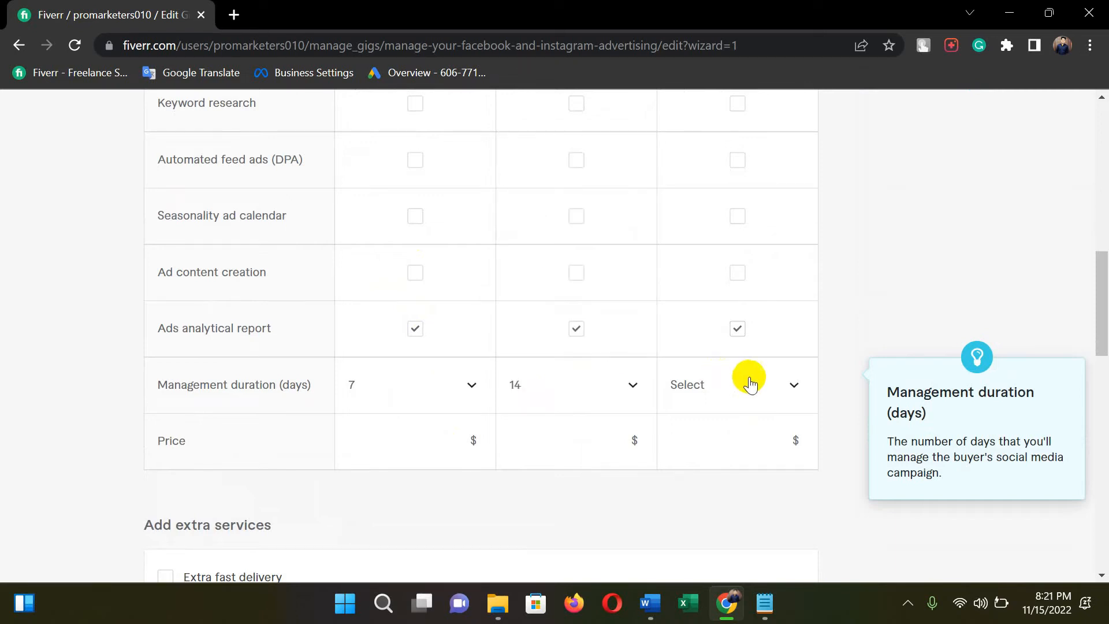
Set the Premium package's management duration to 30 days
click(743, 378)
scroll(728, 254, down, 4)
scroll(731, 234, down, 12)
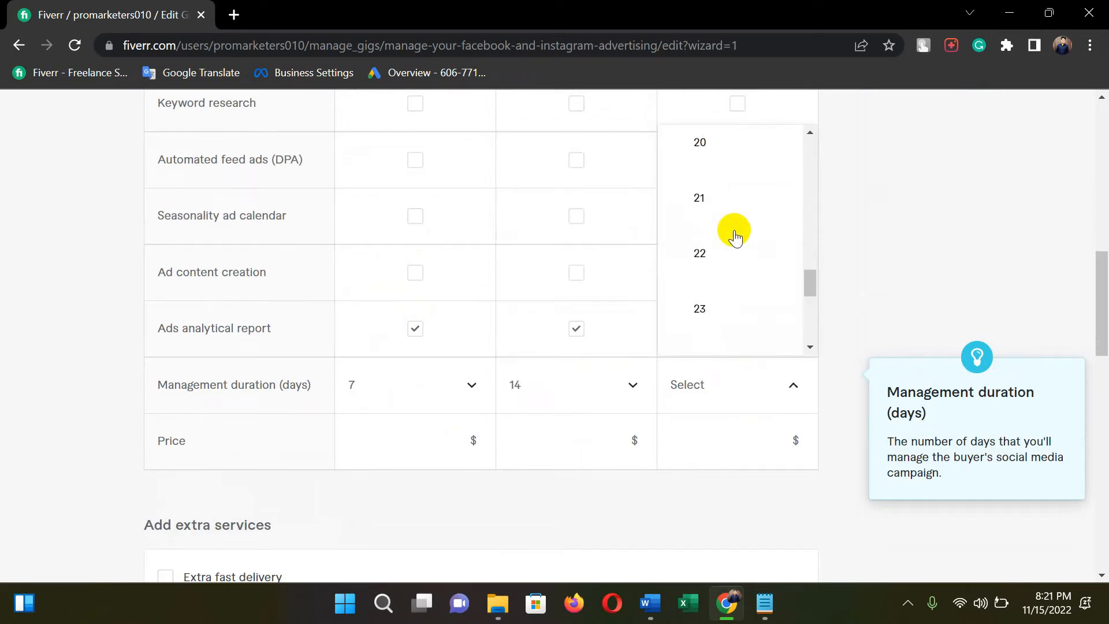
scroll(738, 248, down, 3)
scroll(737, 252, down, 4)
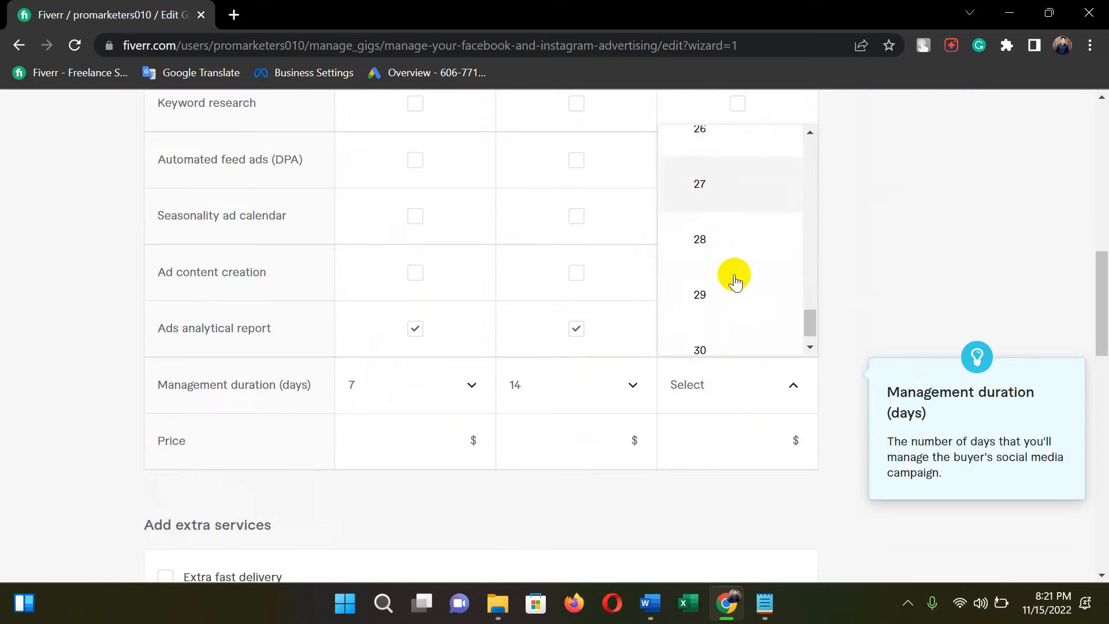
click(713, 315)
Set the Basic package's price to $20
click(341, 445)
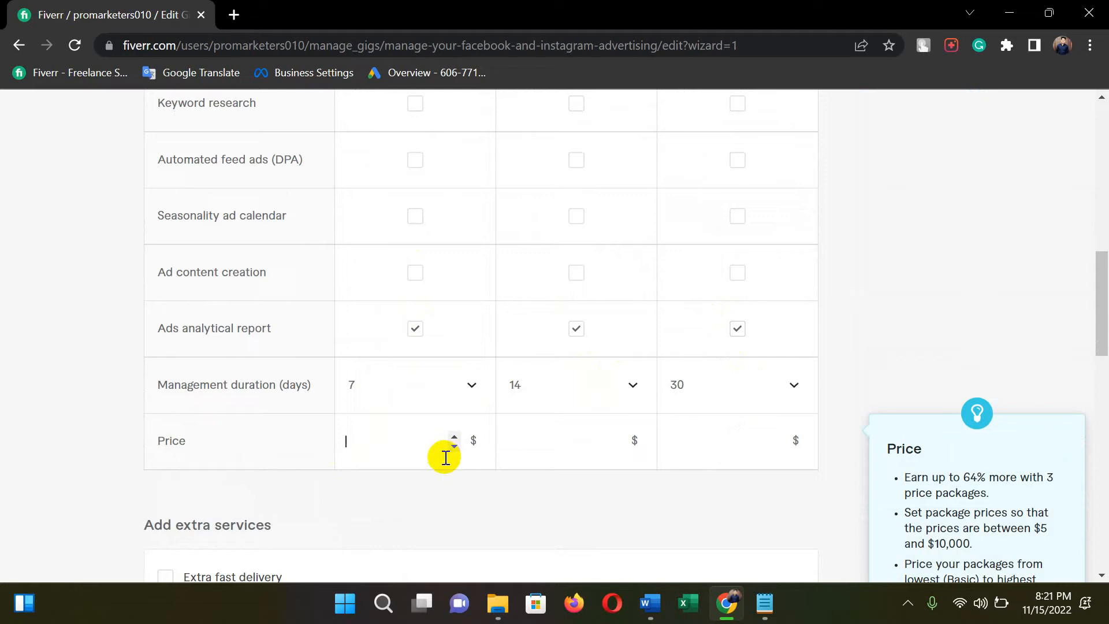
click(411, 439)
scroll(411, 438, up, 7)
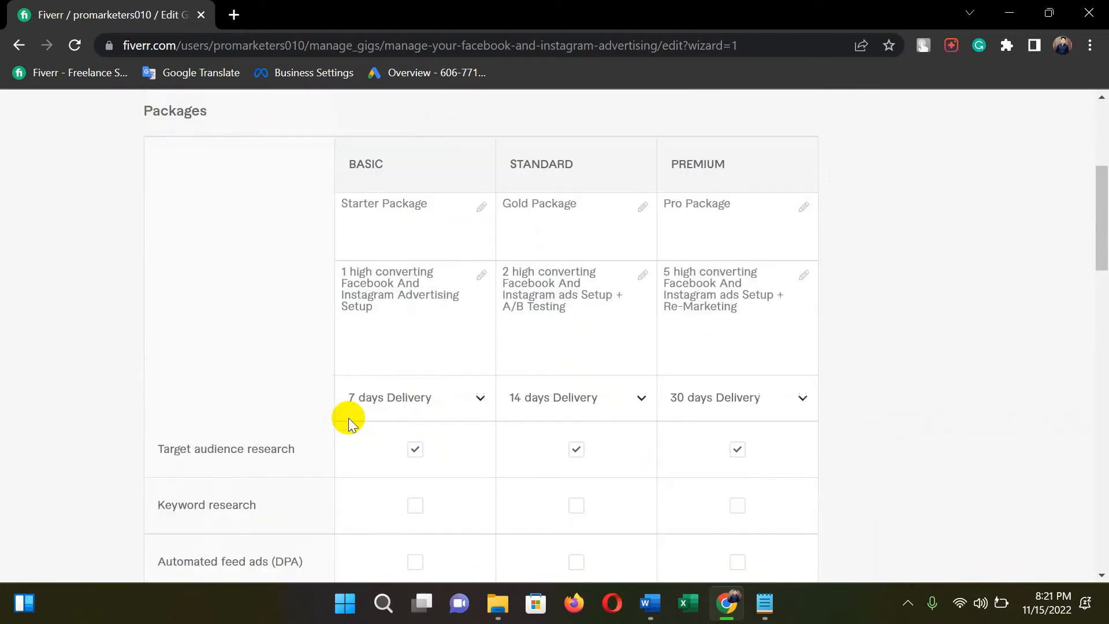
scroll(346, 416, down, 6)
scroll(434, 481, down, 2)
text(20)
Price the Standard package at $40 and the Premium package at $70
click(543, 441)
scroll(549, 440, up, 7)
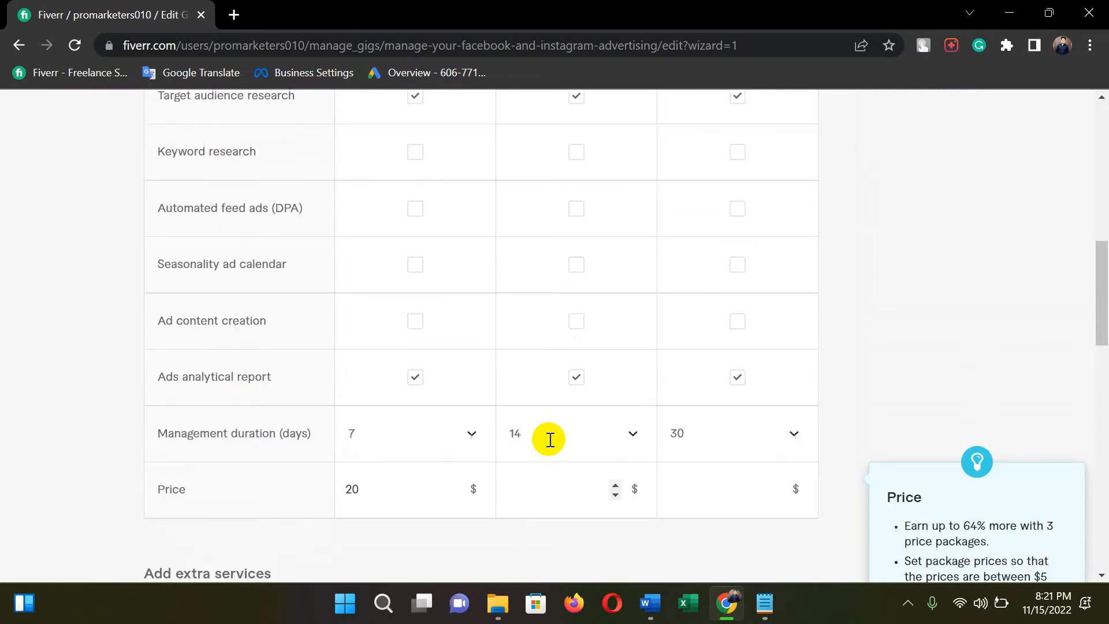
scroll(548, 441, down, 5)
scroll(548, 439, down, 3)
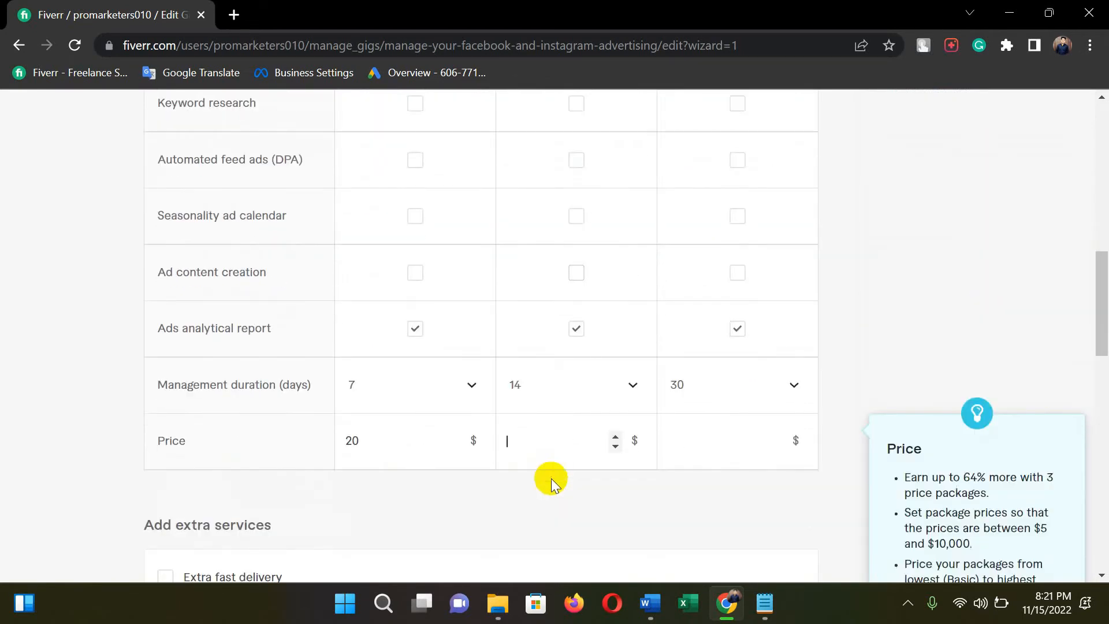
text(40)
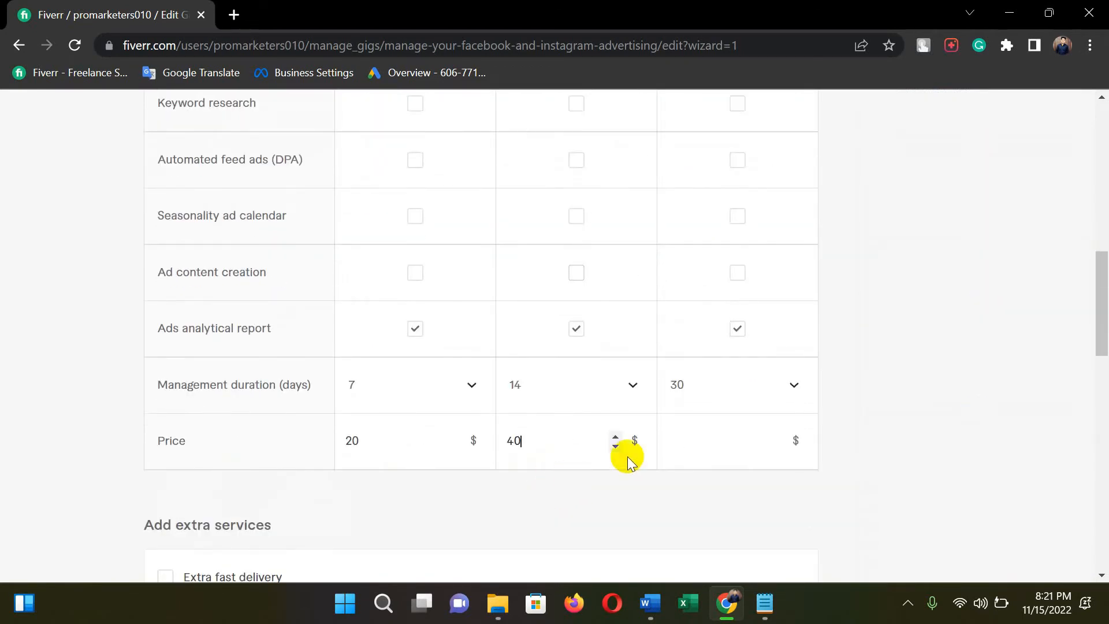
click(705, 438)
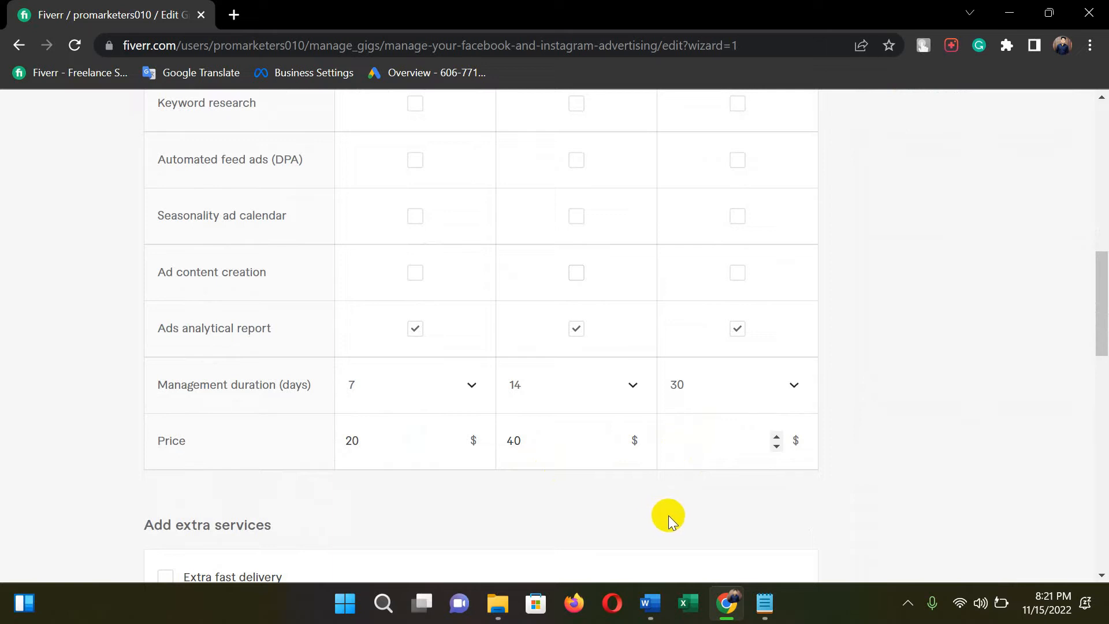
text(70)
Offer extra fast delivery for the Premium package in 14 days for an extra $20
scroll(781, 458, up, 7)
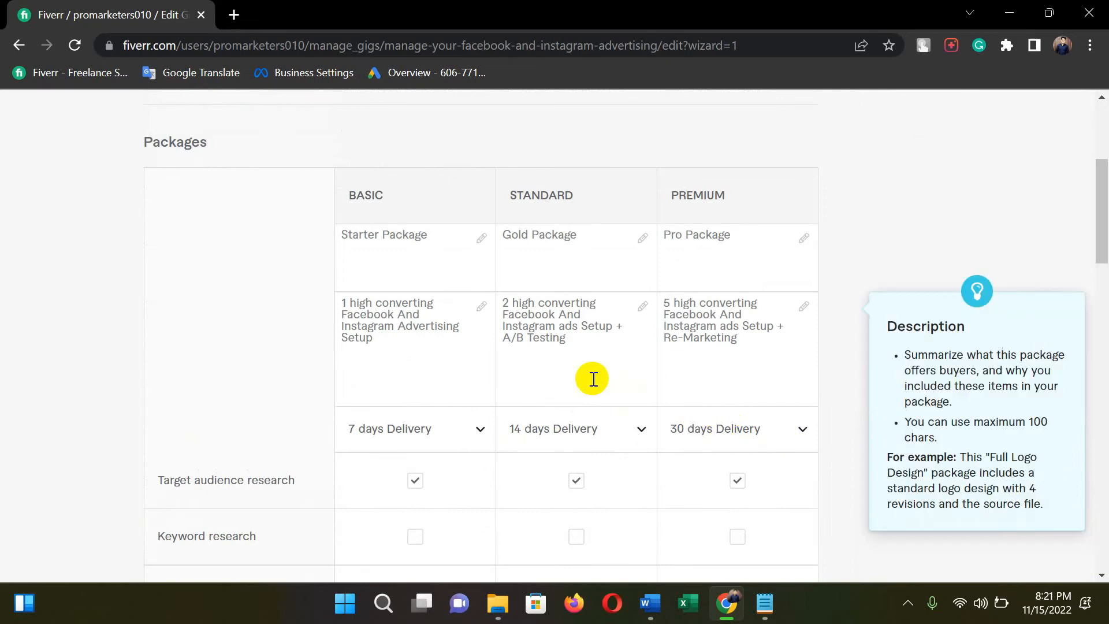
scroll(589, 376, down, 9)
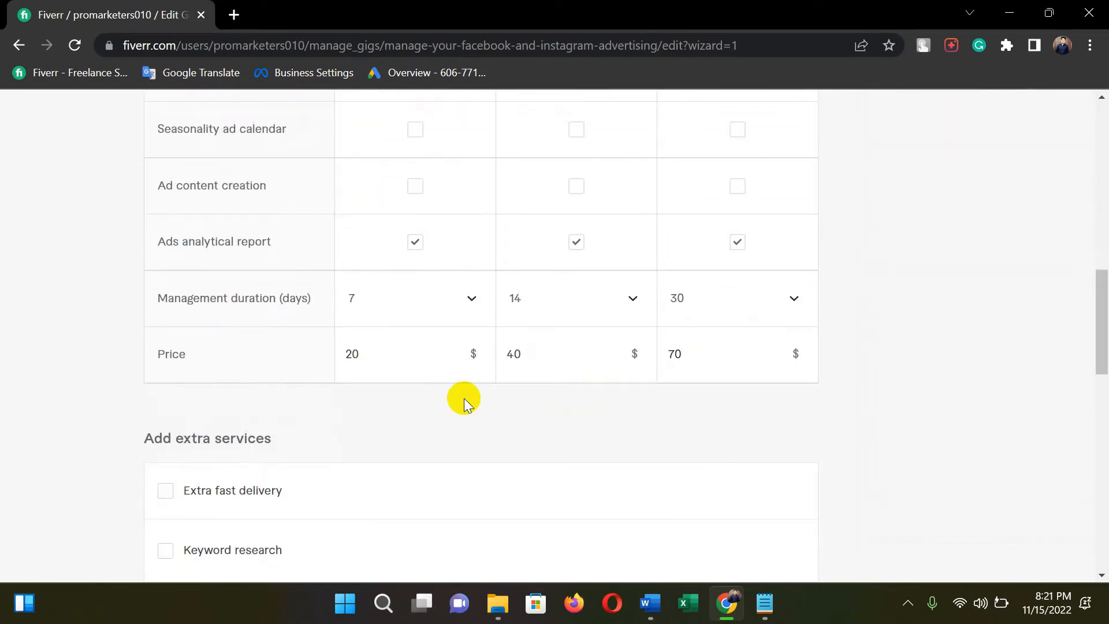
scroll(456, 396, down, 1)
scroll(358, 347, down, 1)
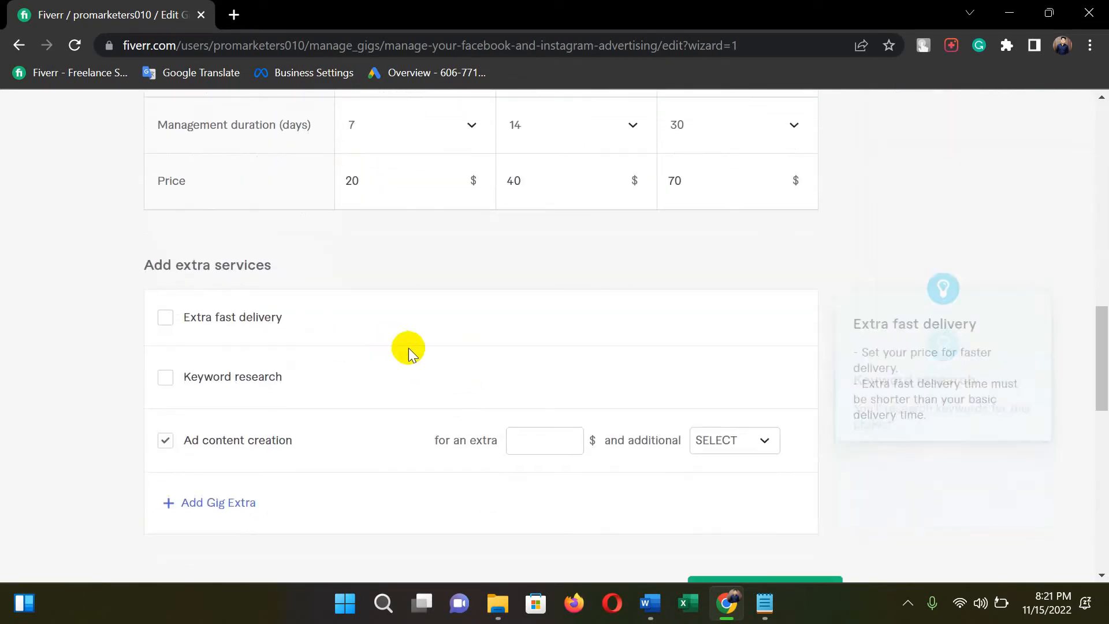
click(165, 317)
click(547, 446)
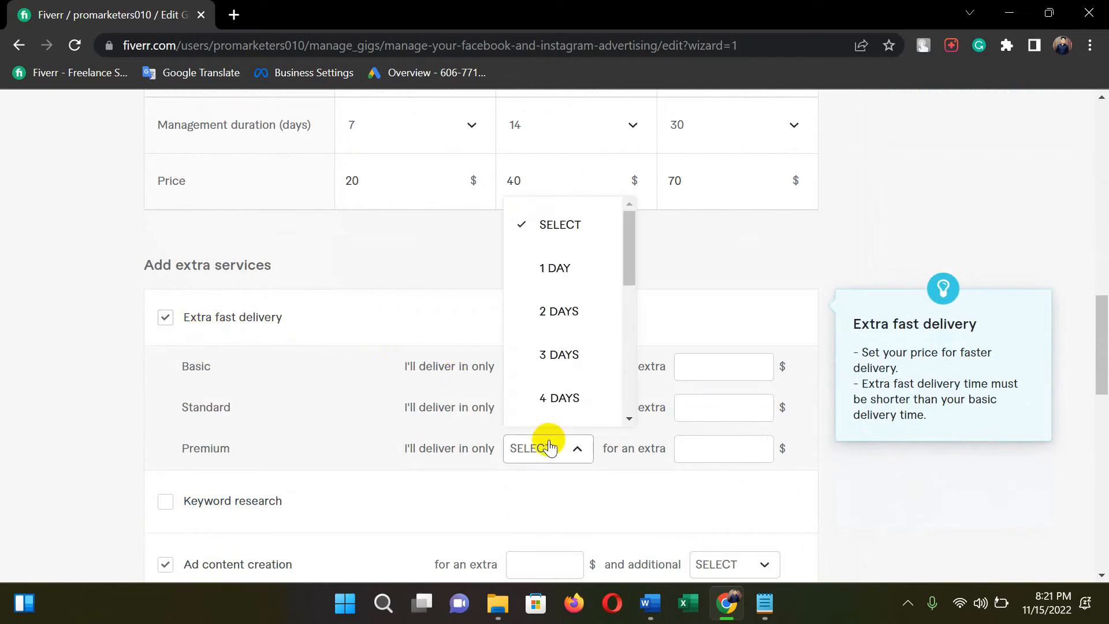
scroll(564, 339, down, 3)
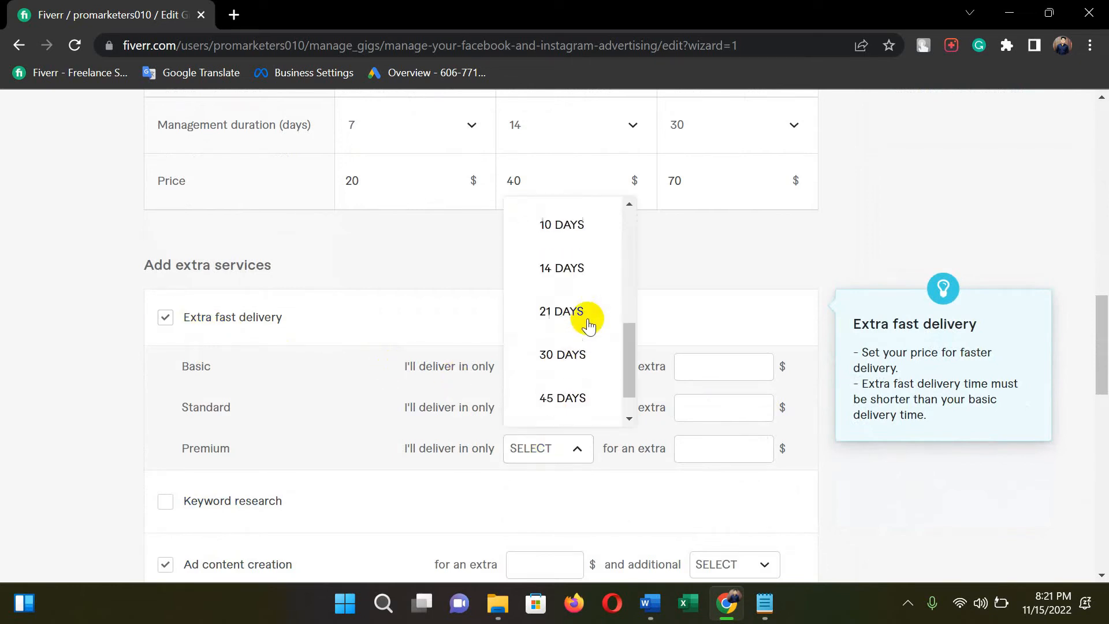
click(566, 267)
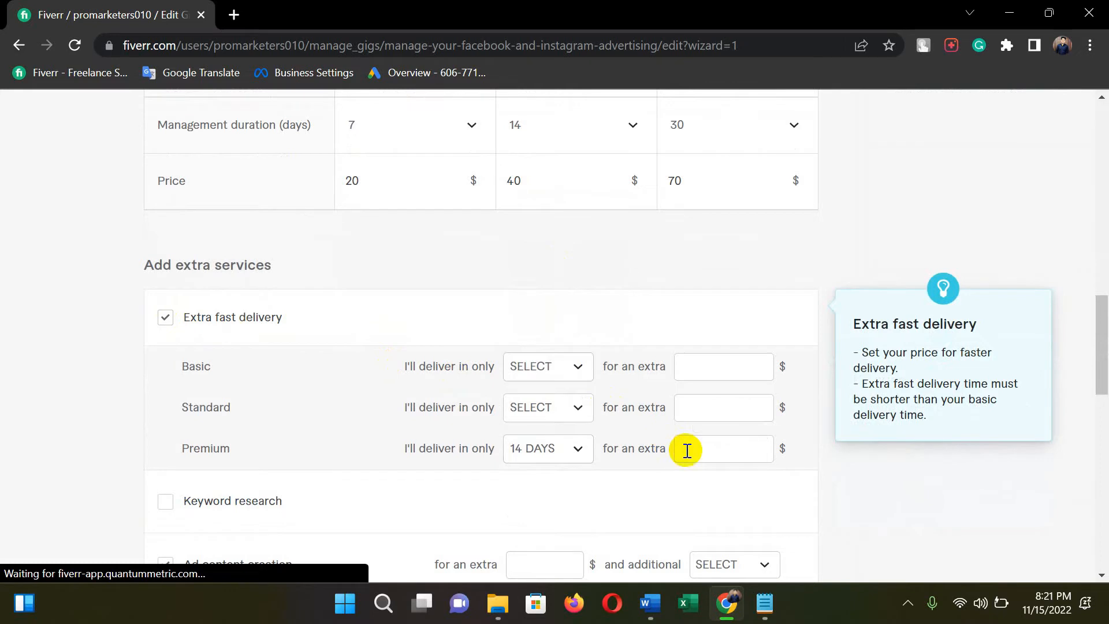
click(706, 450)
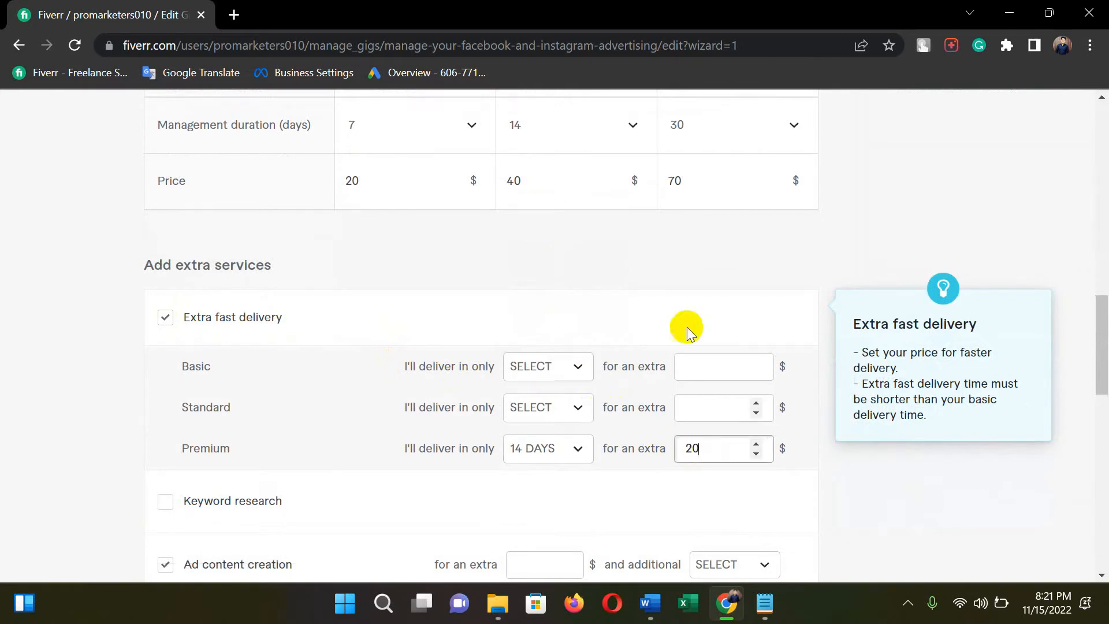
text(20)
click(642, 285)
Offer ad content creation as an extra service for $5 and 1 additional day
scroll(642, 286, down, 4)
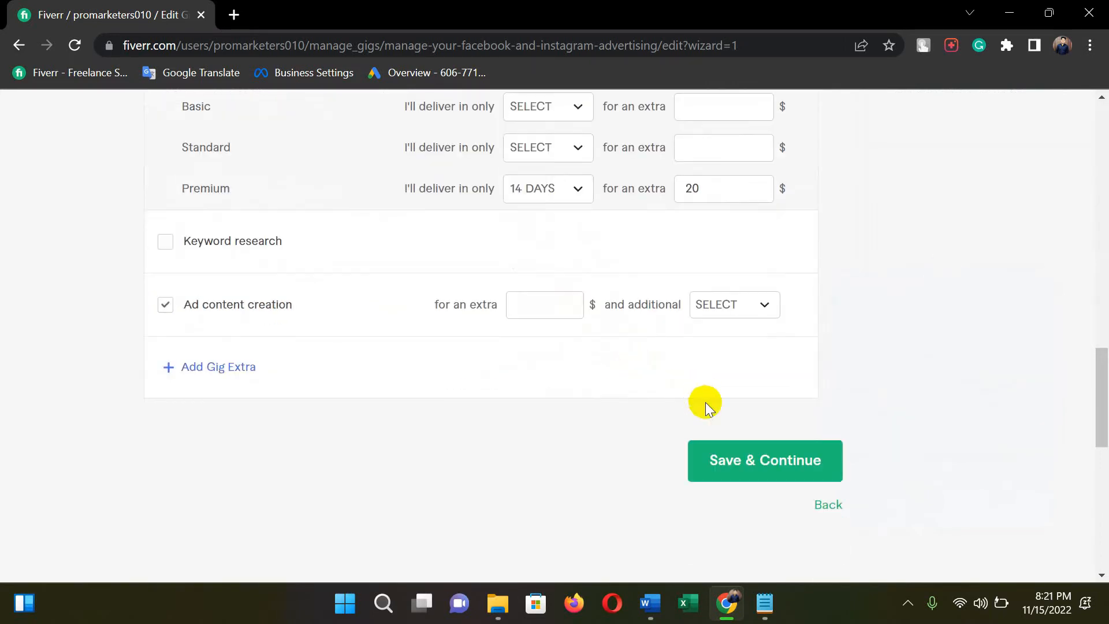
click(166, 306)
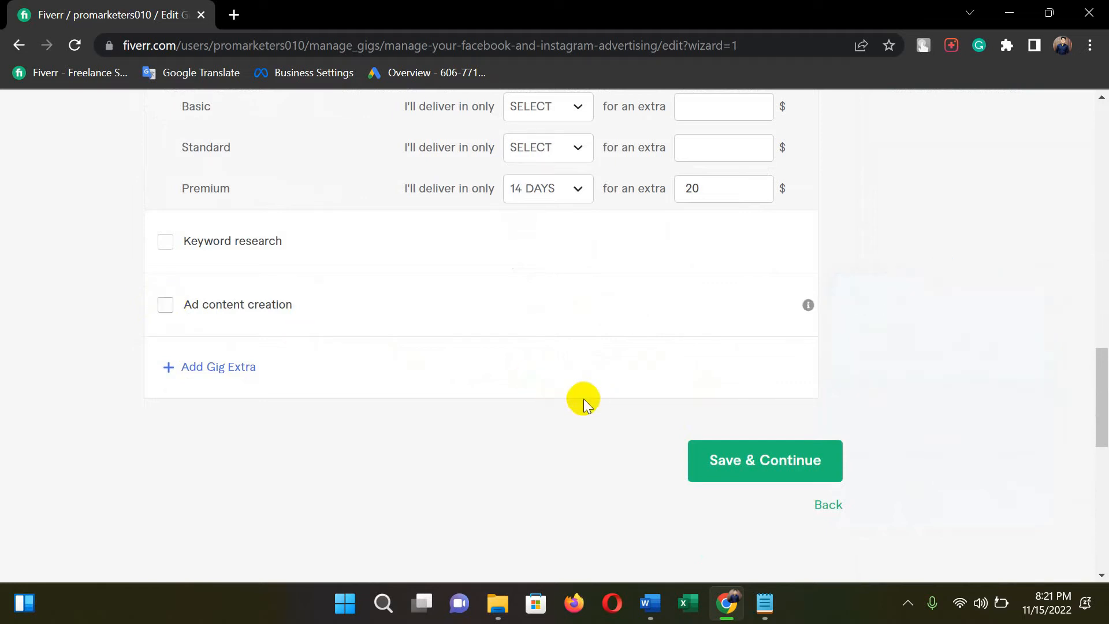
click(166, 305)
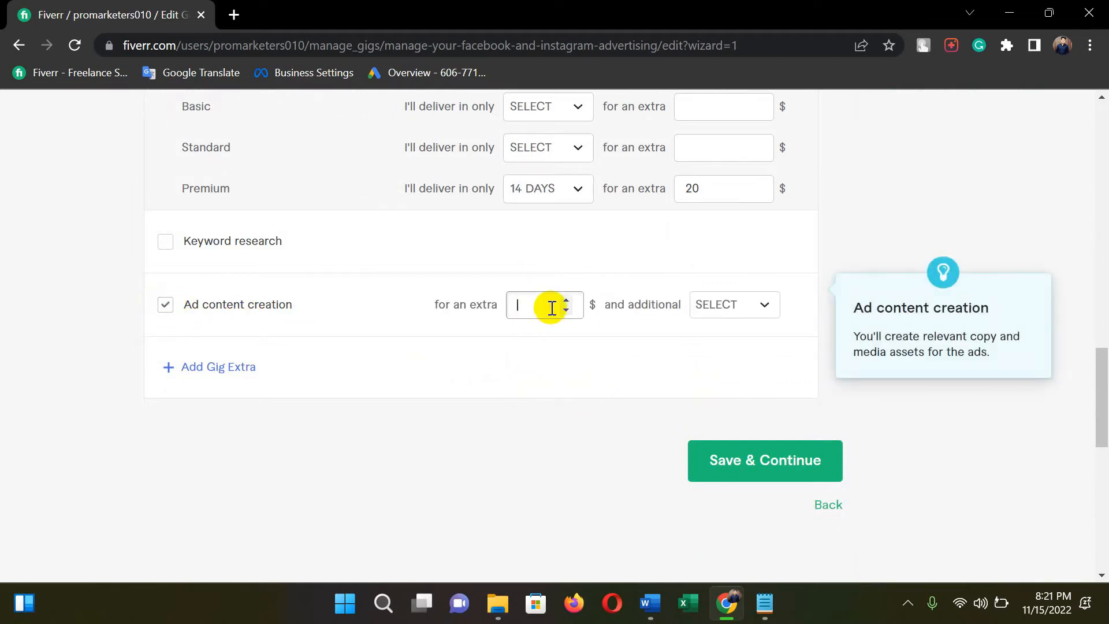
click(551, 308)
text(5)
click(743, 304)
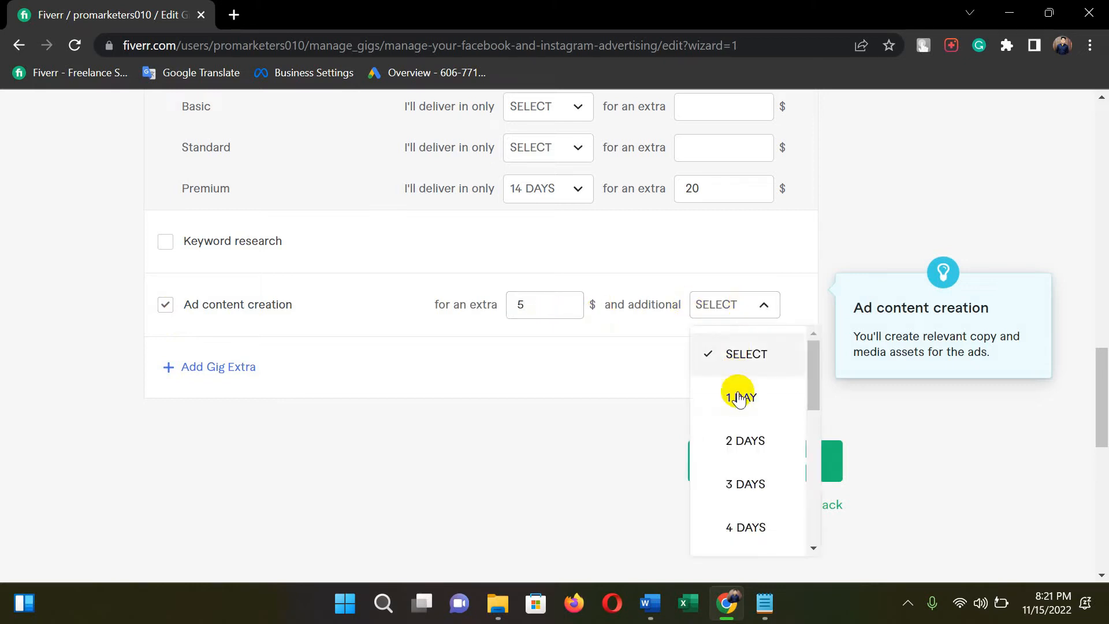
click(733, 392)
Review the packages and extra services, then save the pricing and continue to the gig description
scroll(831, 316, up, 15)
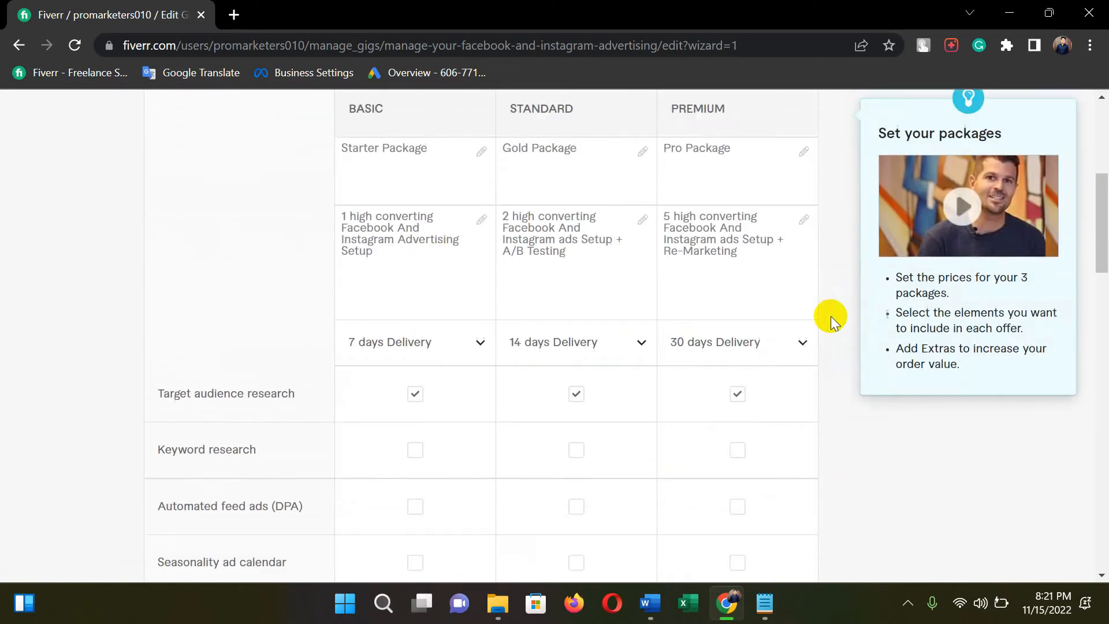
scroll(832, 317, down, 15)
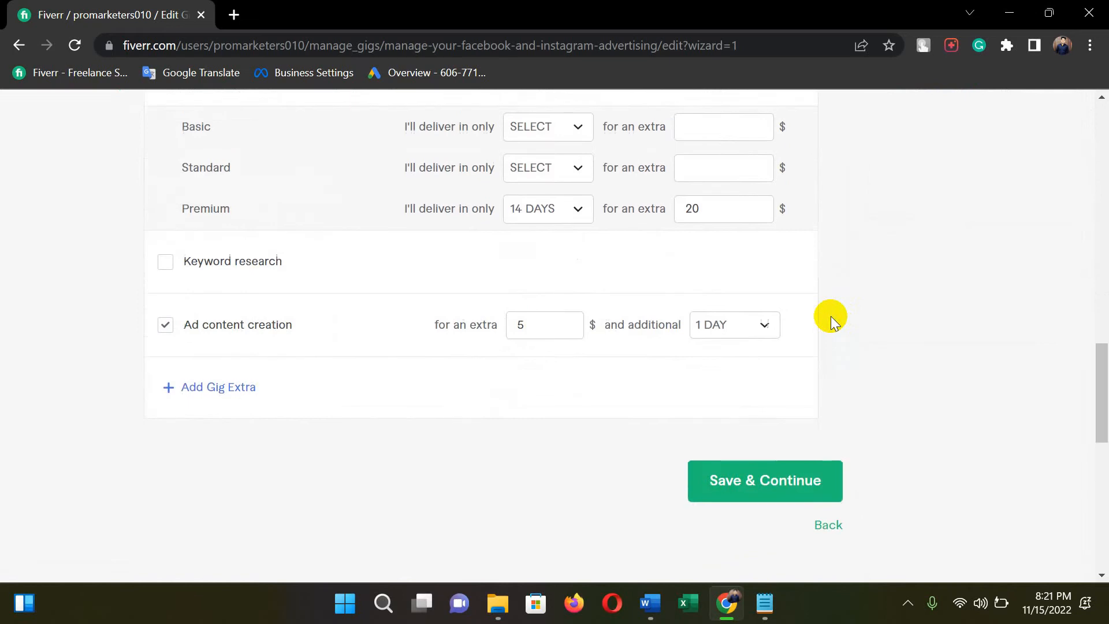
scroll(831, 317, up, 9)
scroll(831, 317, up, 5)
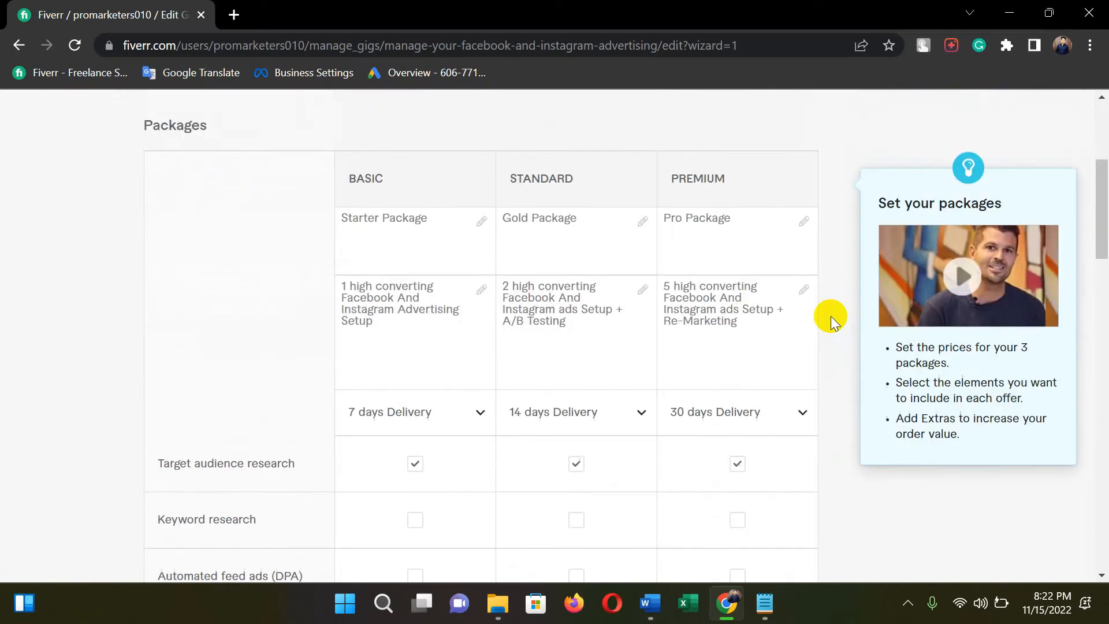
scroll(832, 316, down, 6)
scroll(831, 321, down, 11)
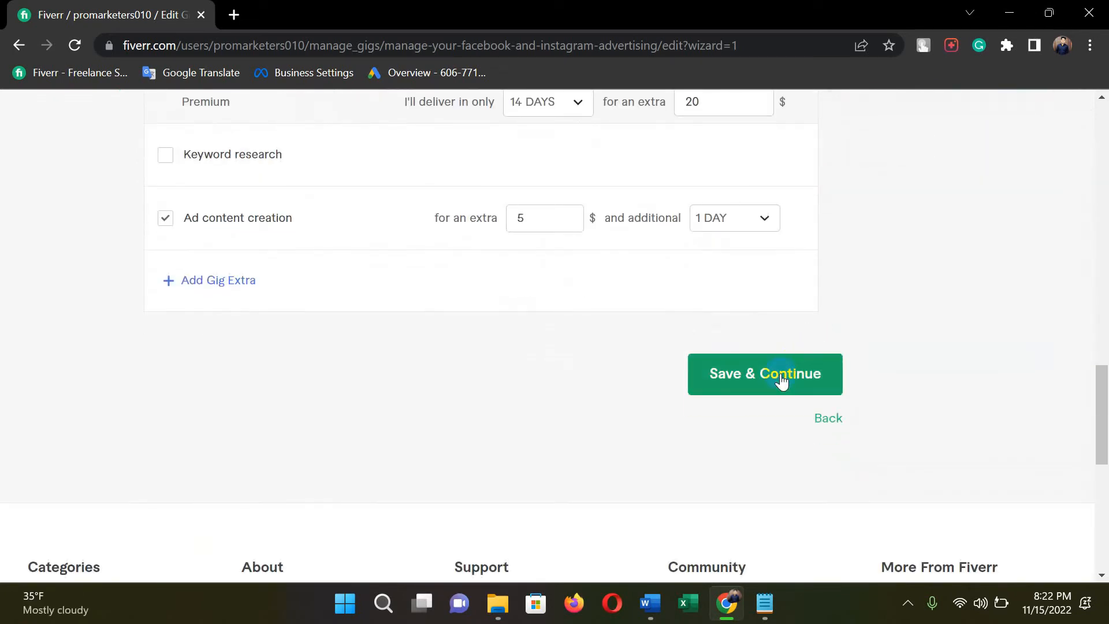
click(781, 377)
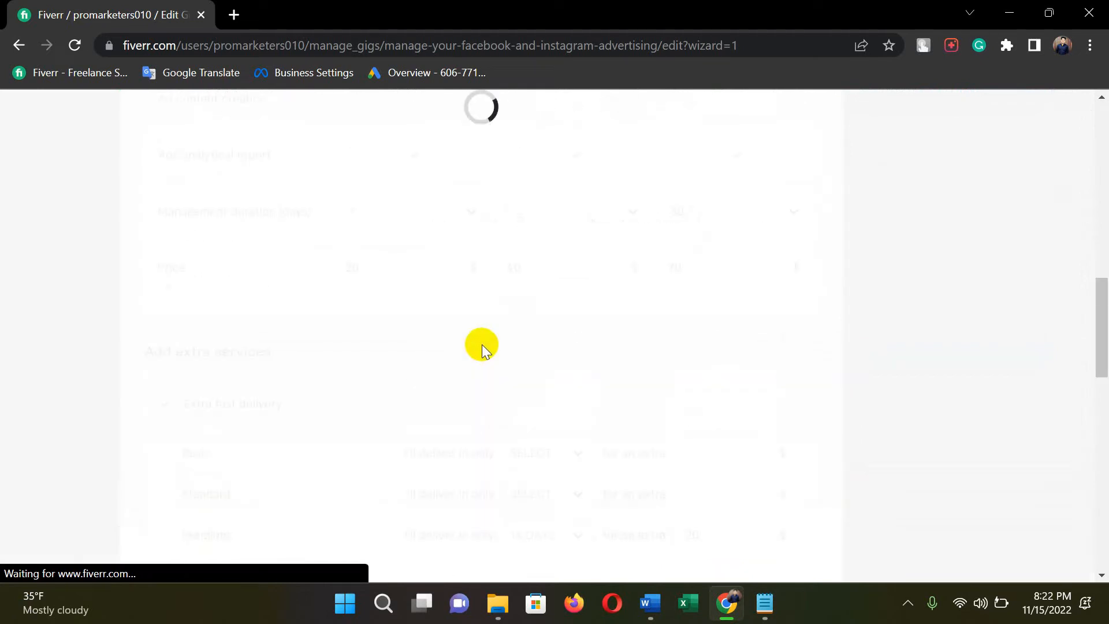
Copy the About text, from the greeting to "Thank You.", from the Facebook Gig document in Word into the Fiverr gig description
scroll(490, 336, up, 6)
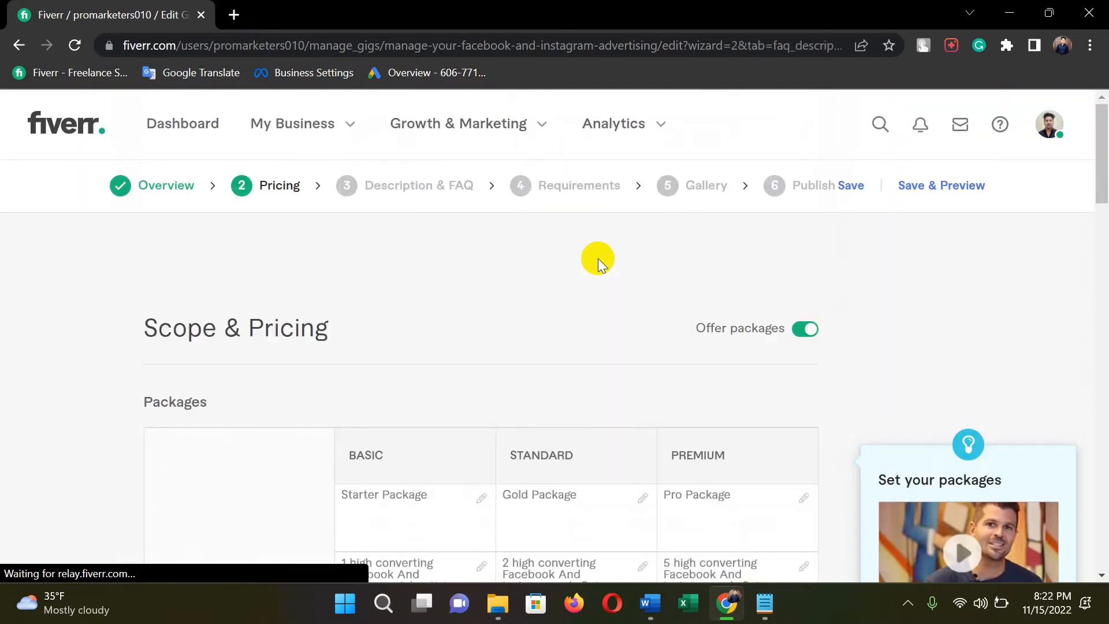
scroll(570, 315, down, 5)
click(346, 297)
click(652, 603)
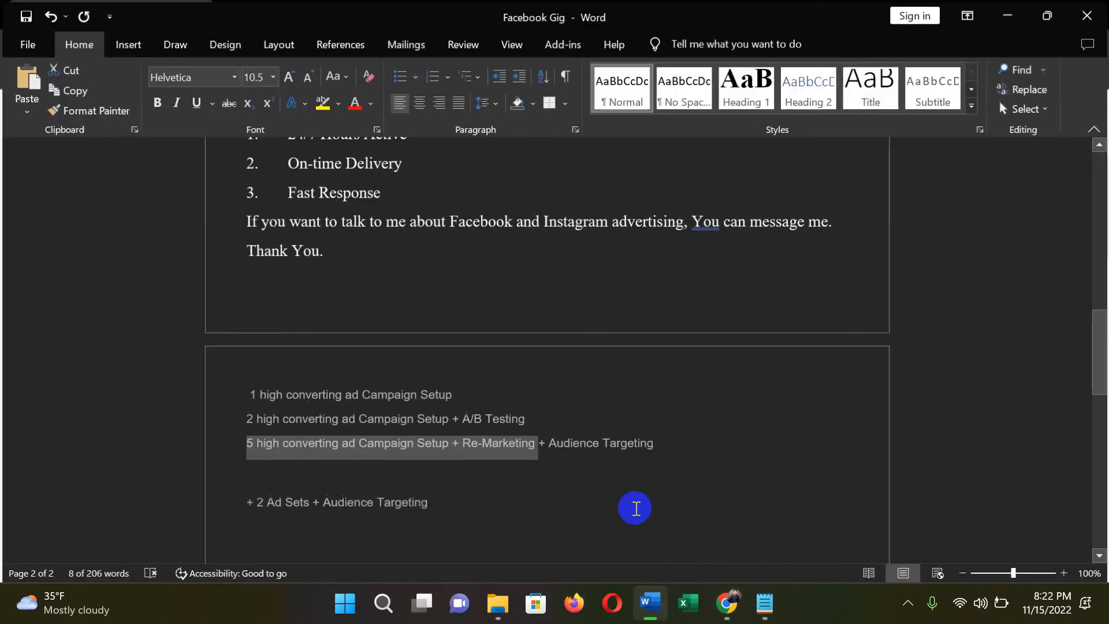
scroll(404, 315, up, 2)
scroll(340, 347, up, 1)
drag(340, 369, 236, 239)
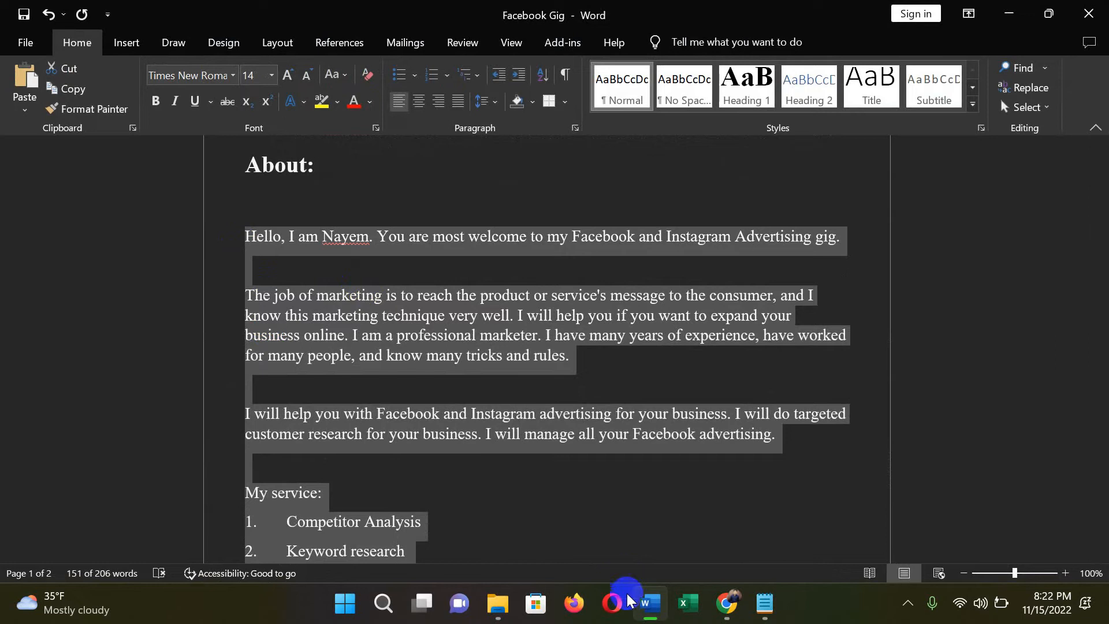
click(649, 603)
key(ctrl+v)
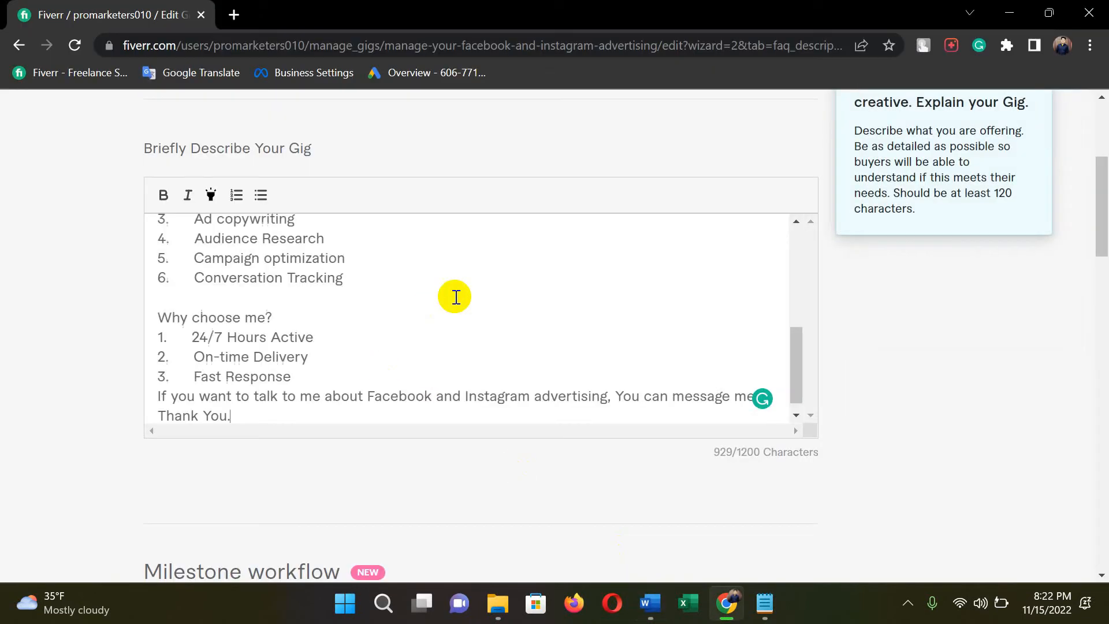
Make "Facebook and Instagram Advertising" bold in the description's greeting line
scroll(332, 347, up, 6)
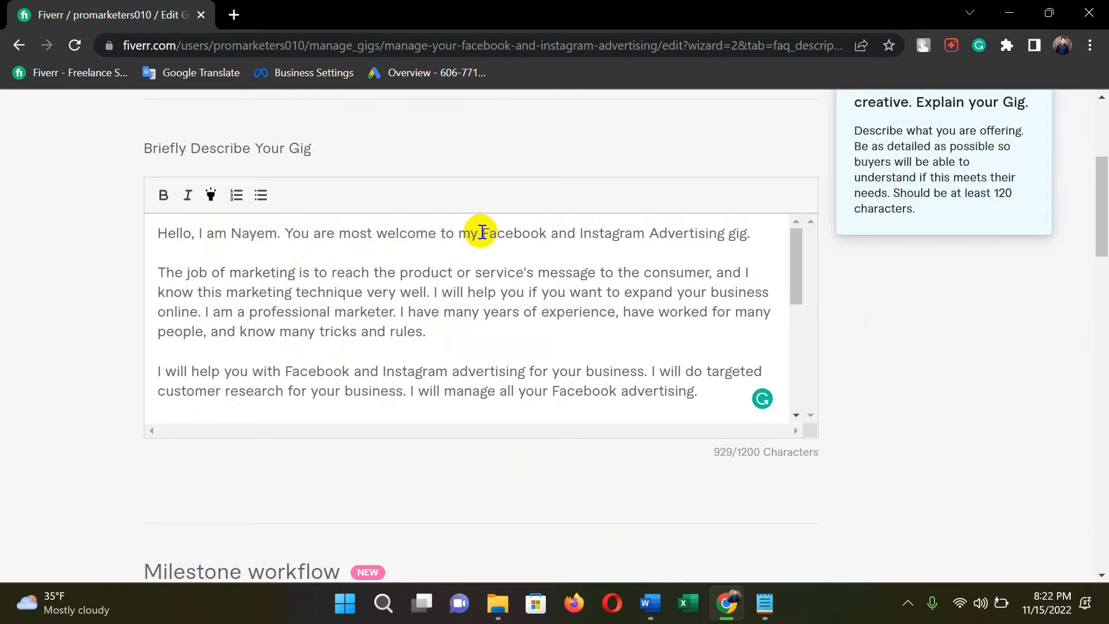
drag(482, 233, 727, 234)
click(162, 194)
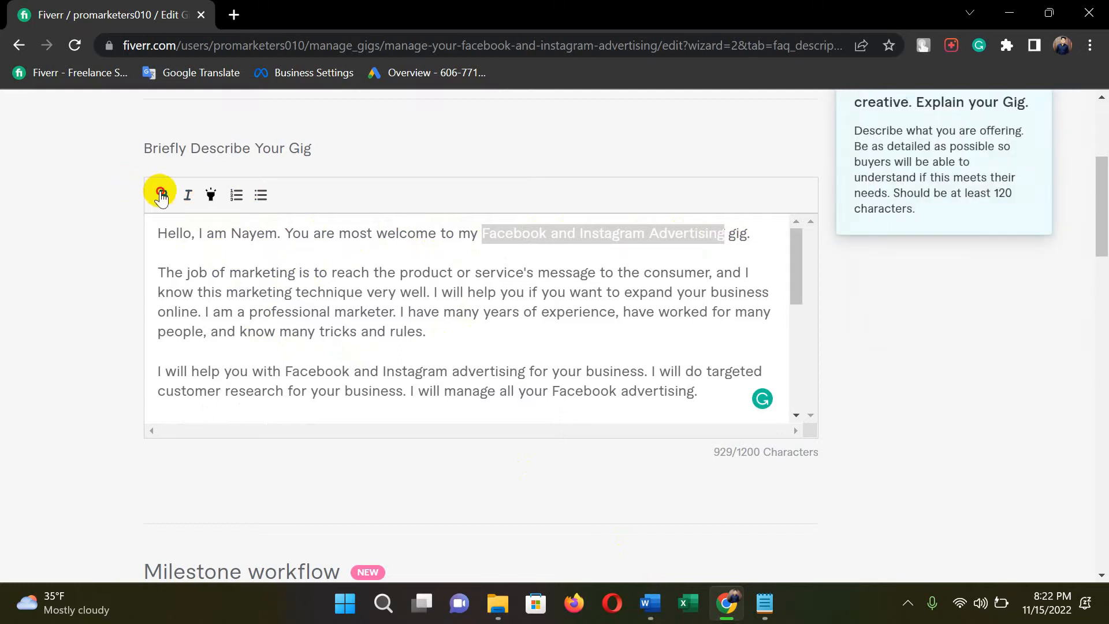
Make "professional marketer." bold, including its period, in the description's second paragraph
click(363, 275)
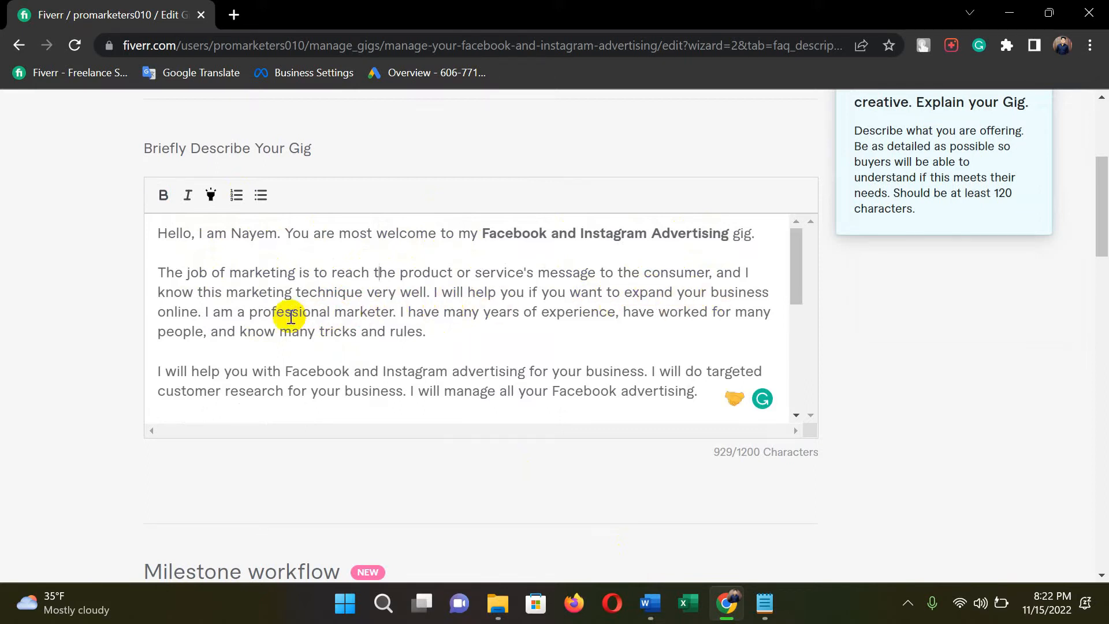
drag(250, 312, 397, 311)
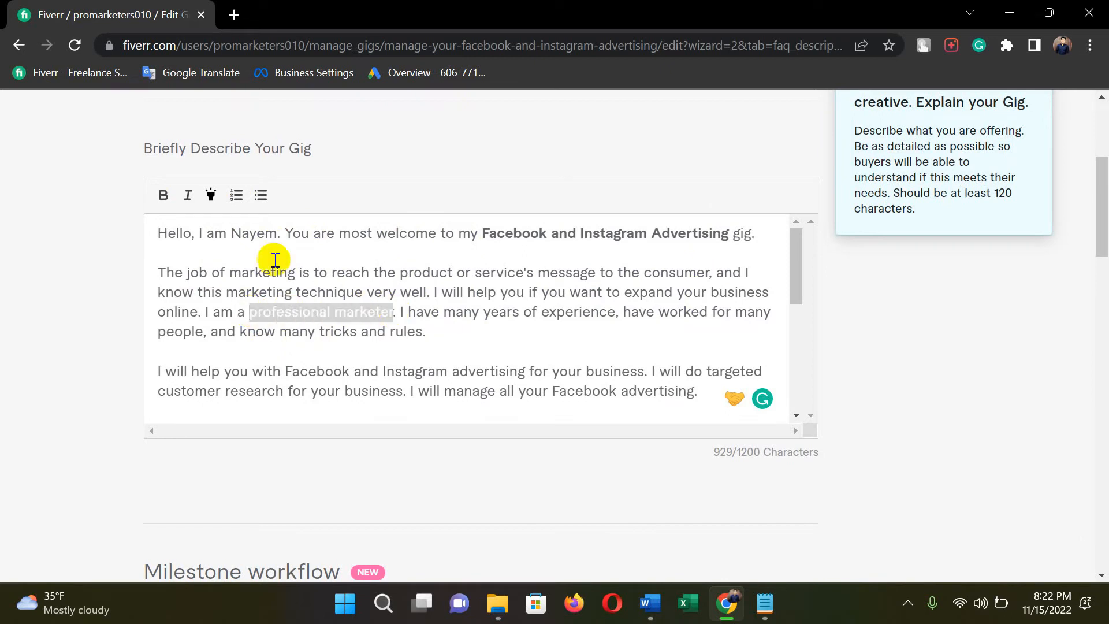
click(163, 195)
click(395, 315)
click(163, 195)
click(432, 322)
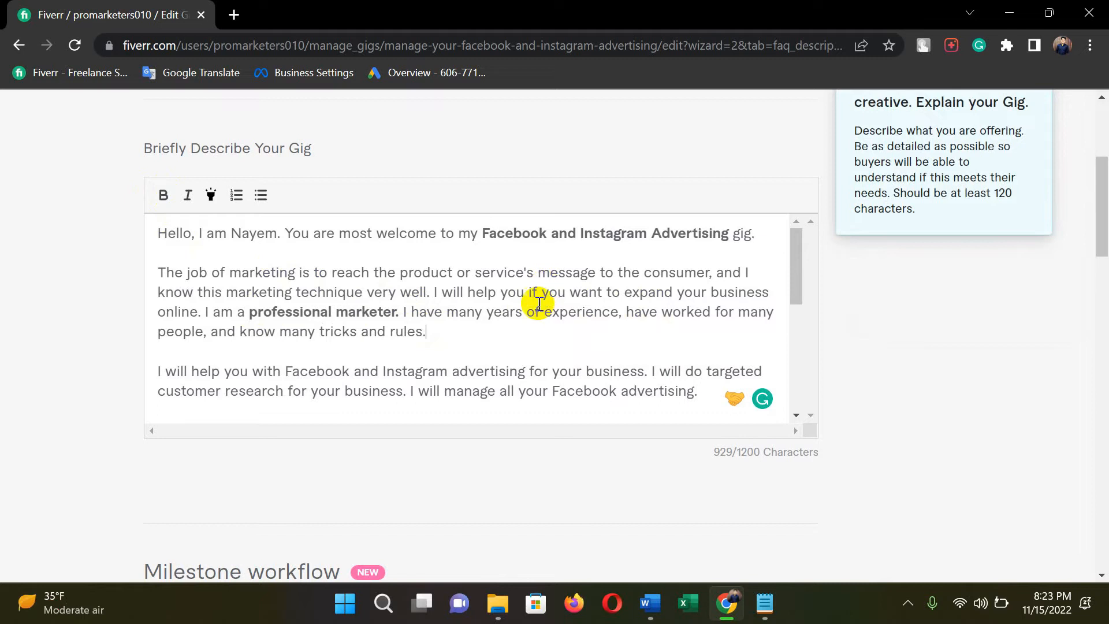
Make the sentence "I will help you with Facebook and Instagram advertising for your business." bold
scroll(404, 310, down, 2)
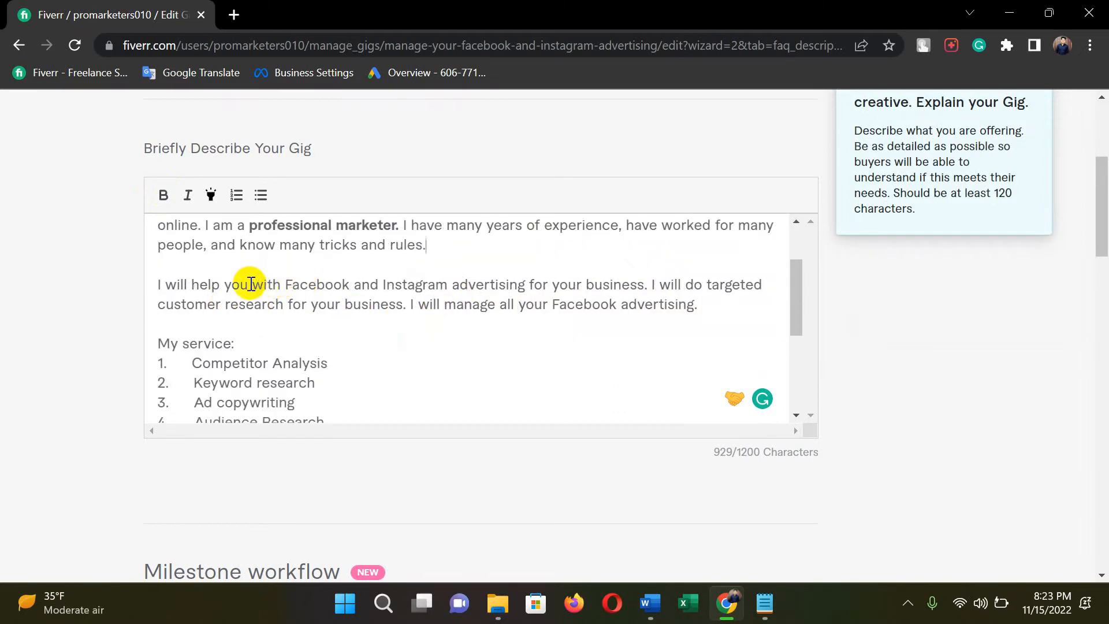
drag(155, 284, 648, 284)
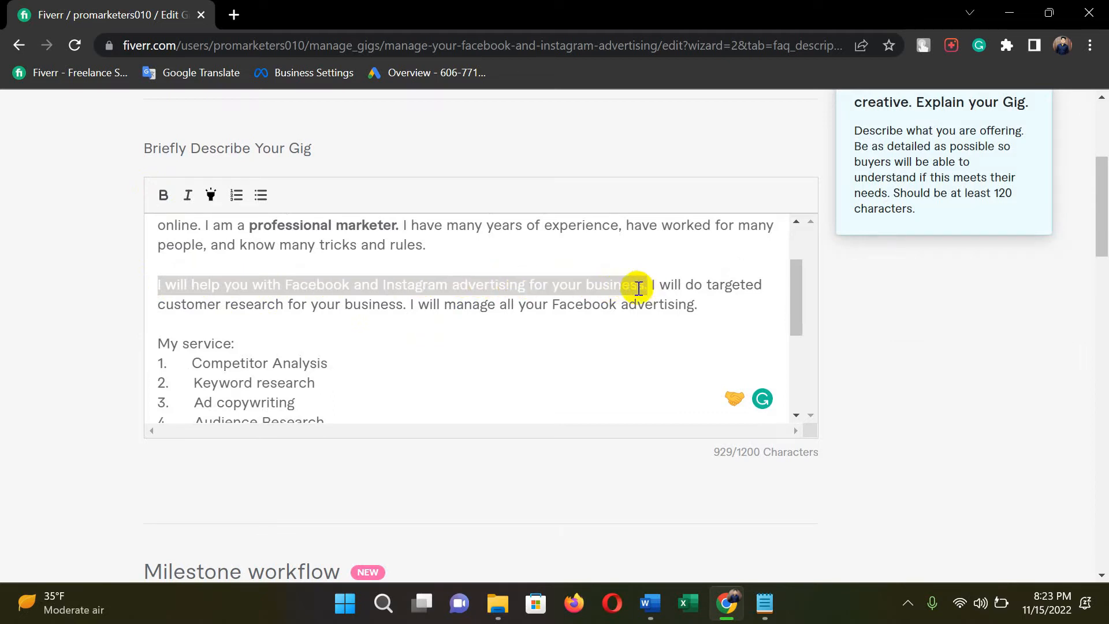
click(162, 193)
click(311, 314)
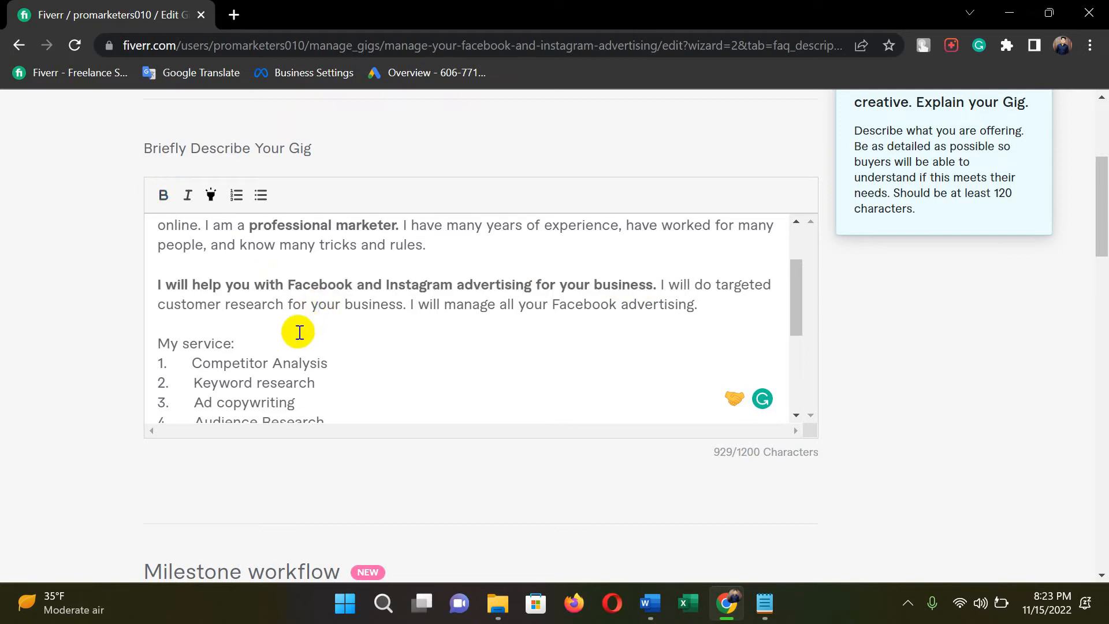
Insert a blank line below the "My service:" heading and make the heading bold
click(250, 341)
key(Return)
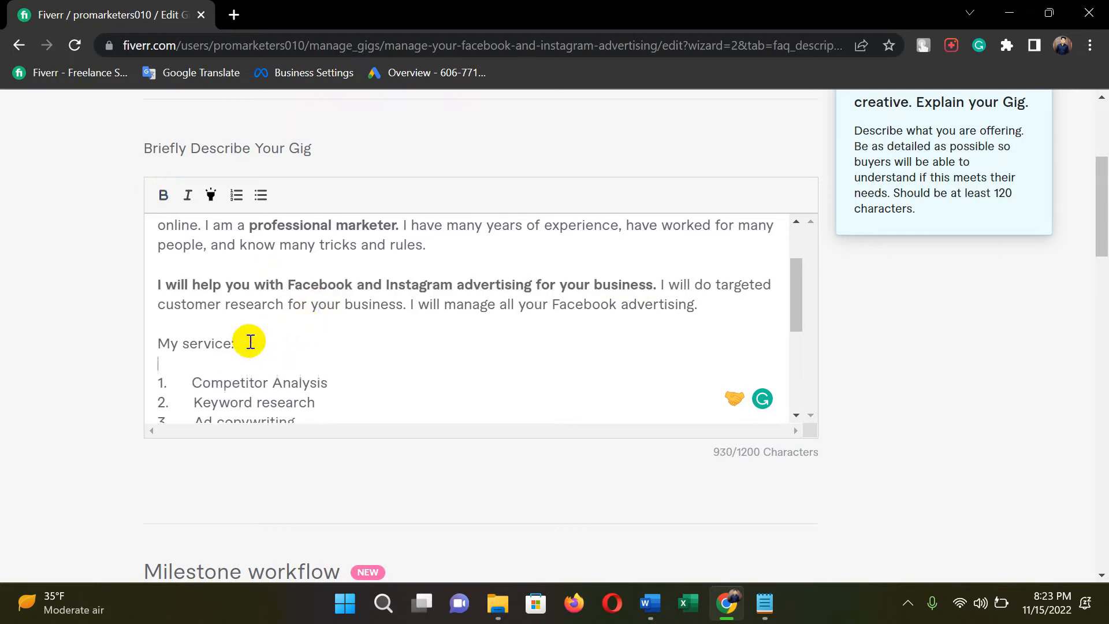
drag(247, 341, 104, 344)
click(163, 195)
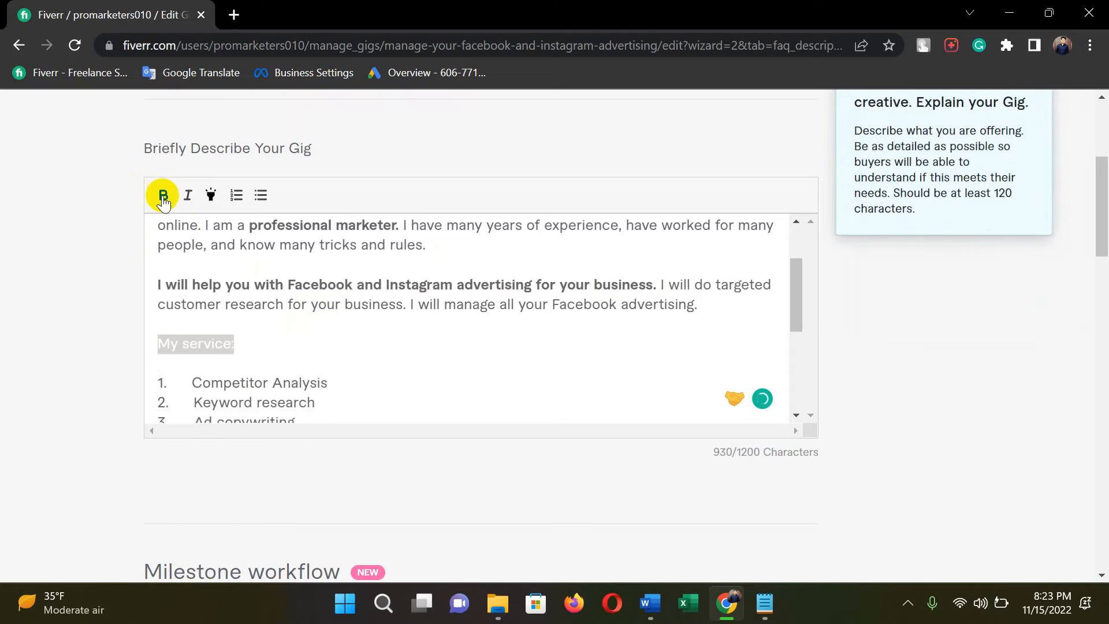
click(245, 330)
Make the "Why choose me?" heading bold and insert a blank line below it
scroll(351, 331, down, 3)
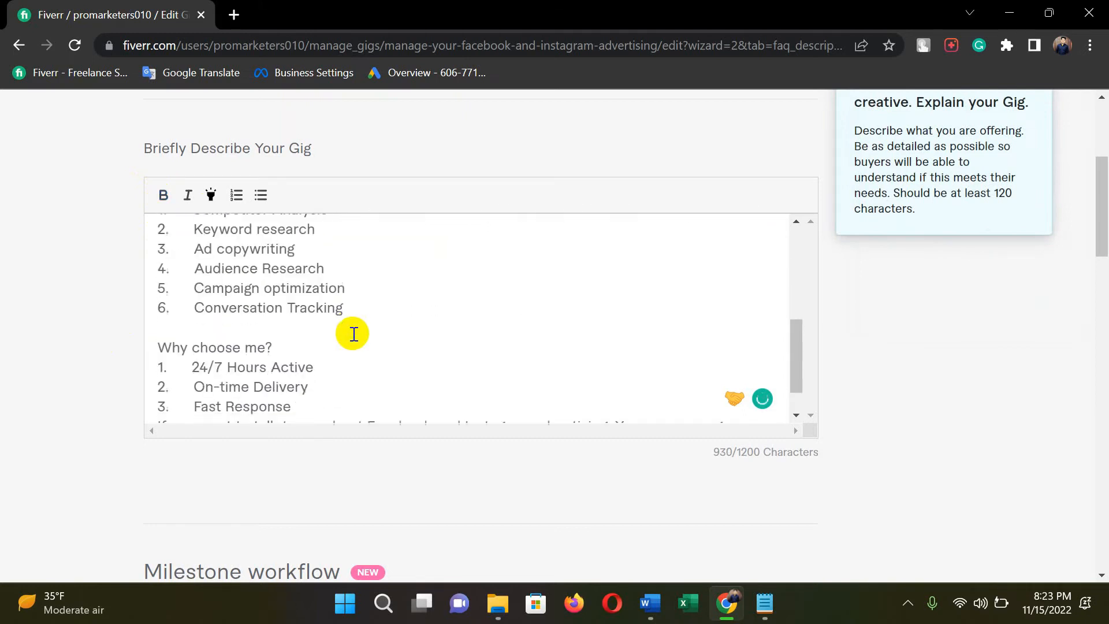
drag(277, 347, 152, 347)
click(163, 195)
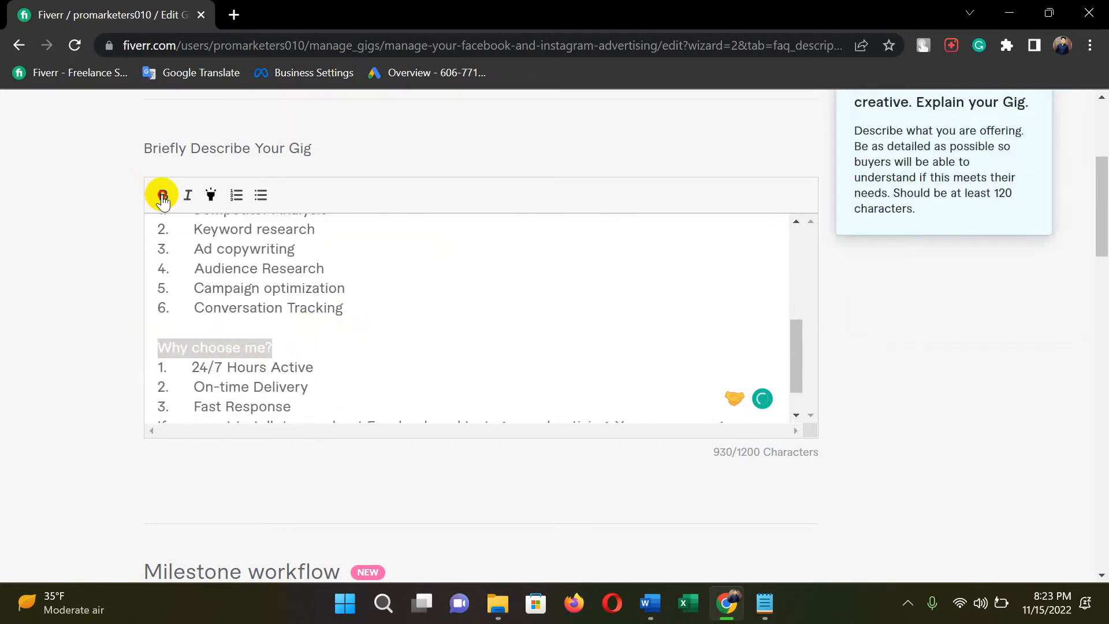
click(294, 345)
key(Return)
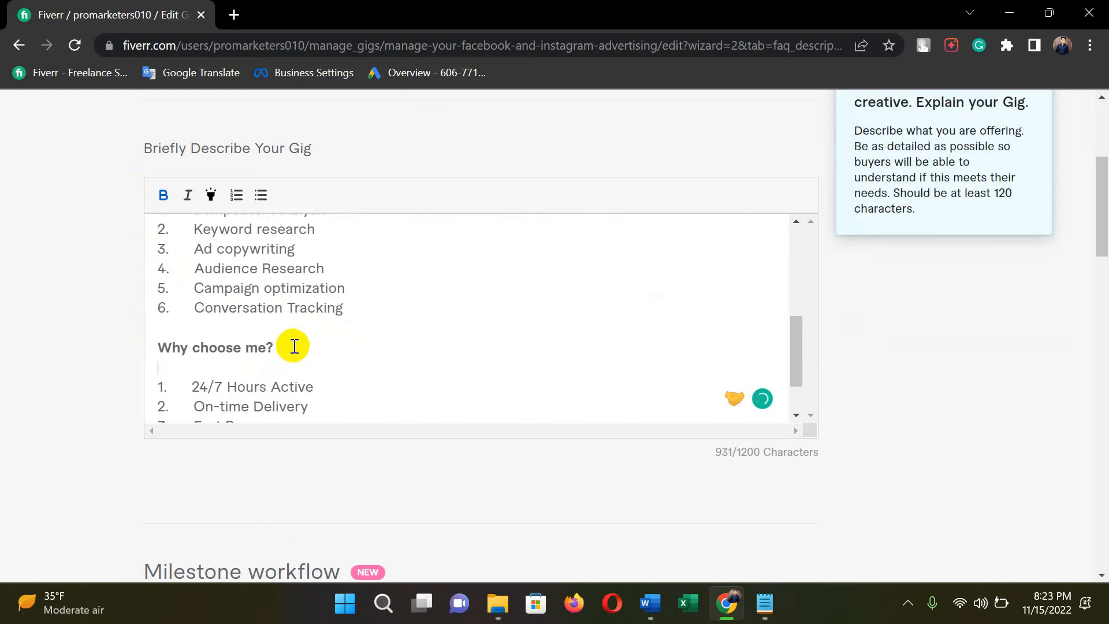
Insert a blank line between "Fast Response" and the closing sentence of the description
scroll(260, 341, down, 1)
click(303, 364)
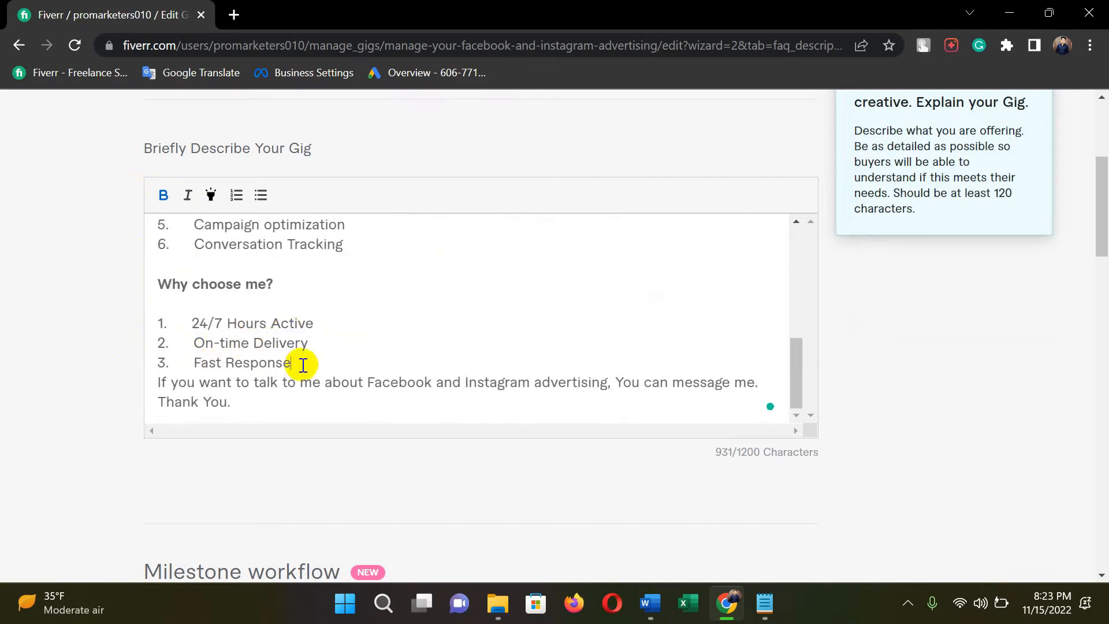
key(Return)
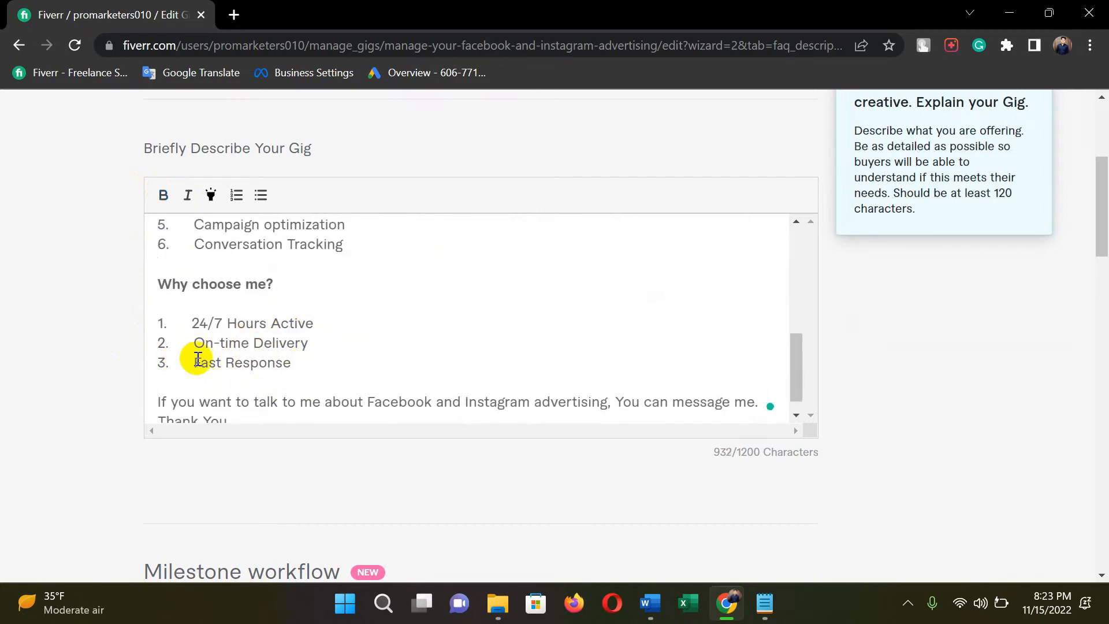
Remove the typed numbers before the three "Why choose me?" items: 24/7 Hours Active, On-time Delivery and Fast Response
drag(193, 361, 120, 370)
key(BackSpace)
drag(194, 342, 94, 342)
key(BackSpace)
drag(193, 322, 94, 324)
key(BackSpace)
Remove the typed numbers before the first four services, from Competitor Analysis to Audience Research
scroll(191, 346, up, 3)
drag(188, 318, 118, 316)
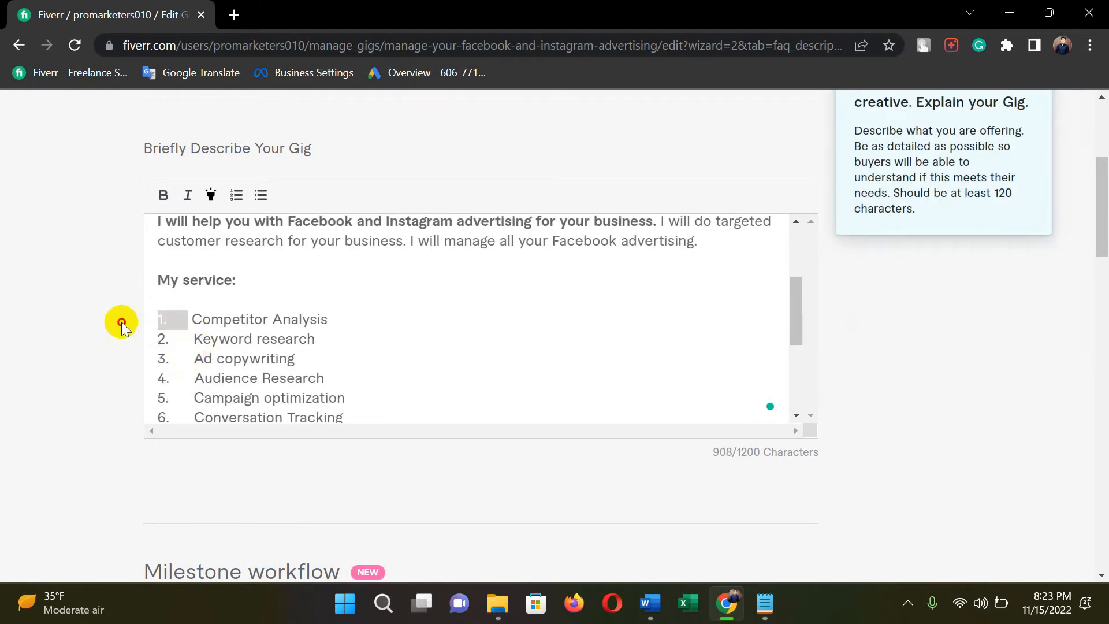
key(BackSpace)
drag(193, 336, 123, 363)
key(BackSpace)
key(BackSpace)
drag(193, 378, 99, 379)
key(BackSpace)
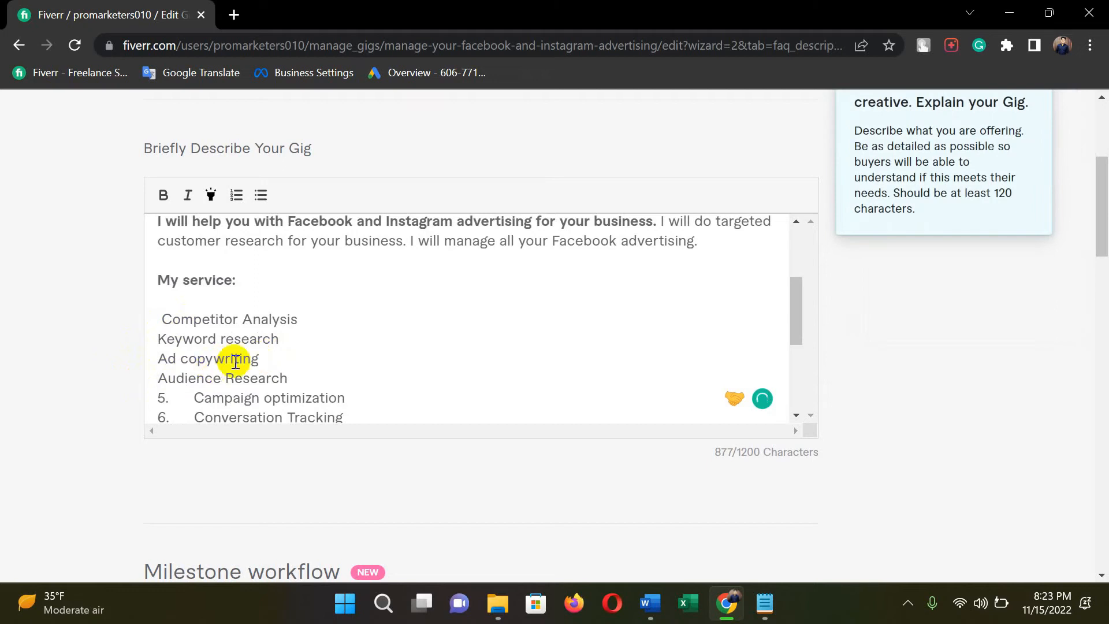
Remove the typed numbers before Campaign optimization and Conversation Tracking, and the leading space before Competitor Analysis
scroll(189, 320, down, 1)
drag(192, 312, 124, 317)
key(BackSpace)
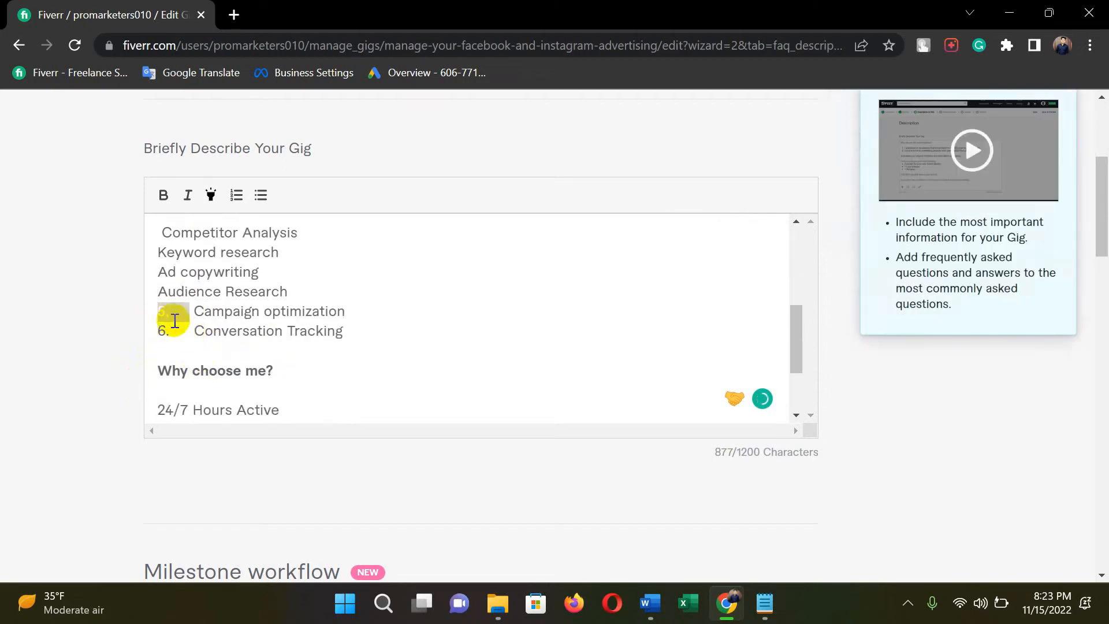
mouse_move(194, 330)
mouse_down()
mouse_move(109, 329)
mouse_move(133, 319)
mouse_up()
key(BackSpace)
key(BackSpace)
scroll(245, 320, up, 1)
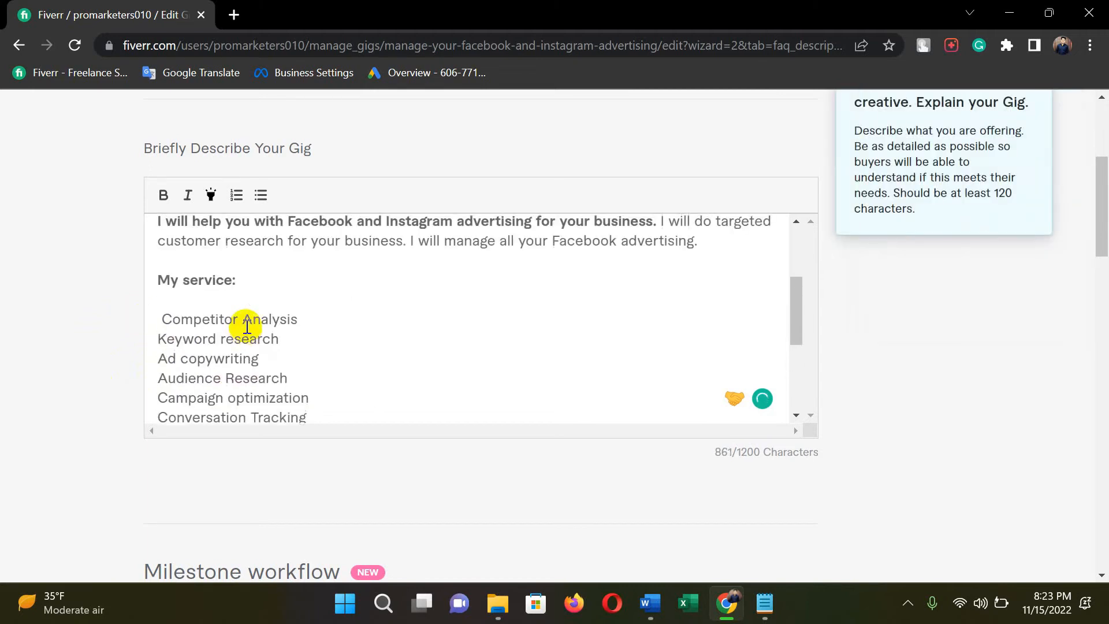
drag(164, 319, 119, 322)
key(BackSpace)
Turn the six services, from Competitor Analysis to Conversation Tracking, into a bulleted list
scroll(292, 321, down, 1)
drag(301, 349, 136, 240)
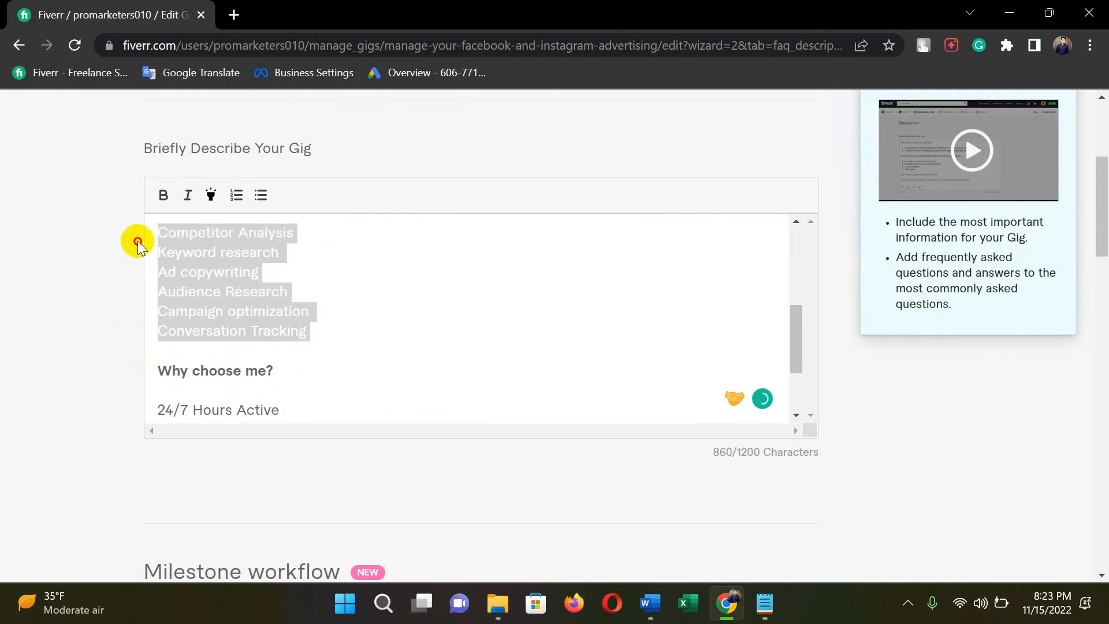
click(260, 196)
click(421, 300)
scroll(421, 301, up, 1)
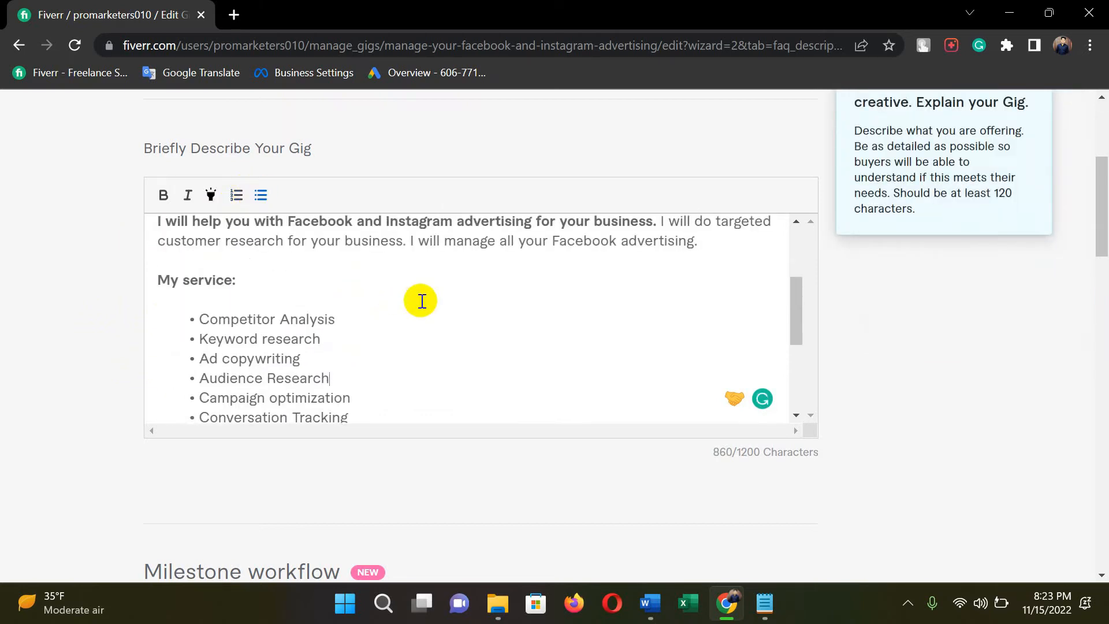
Turn the three items under "Why choose me?" into a bulleted list
scroll(421, 299, down, 3)
drag(256, 363, 157, 318)
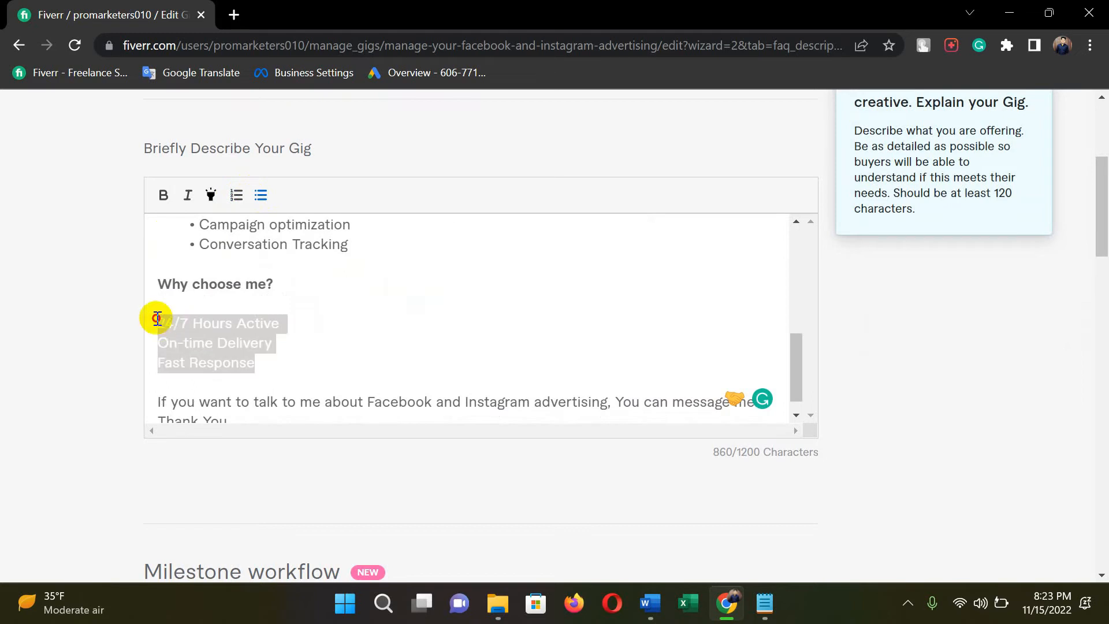
click(260, 195)
click(376, 327)
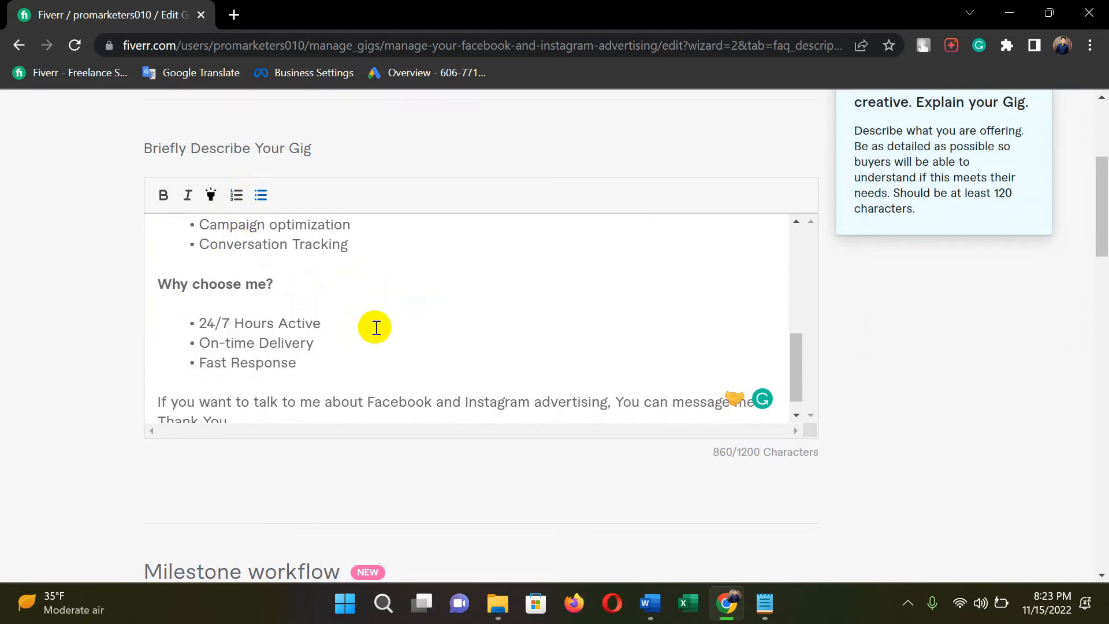
Insert a blank line before "Thank You." and make the closing sentence inviting buyers to message bold
scroll(370, 325, down, 1)
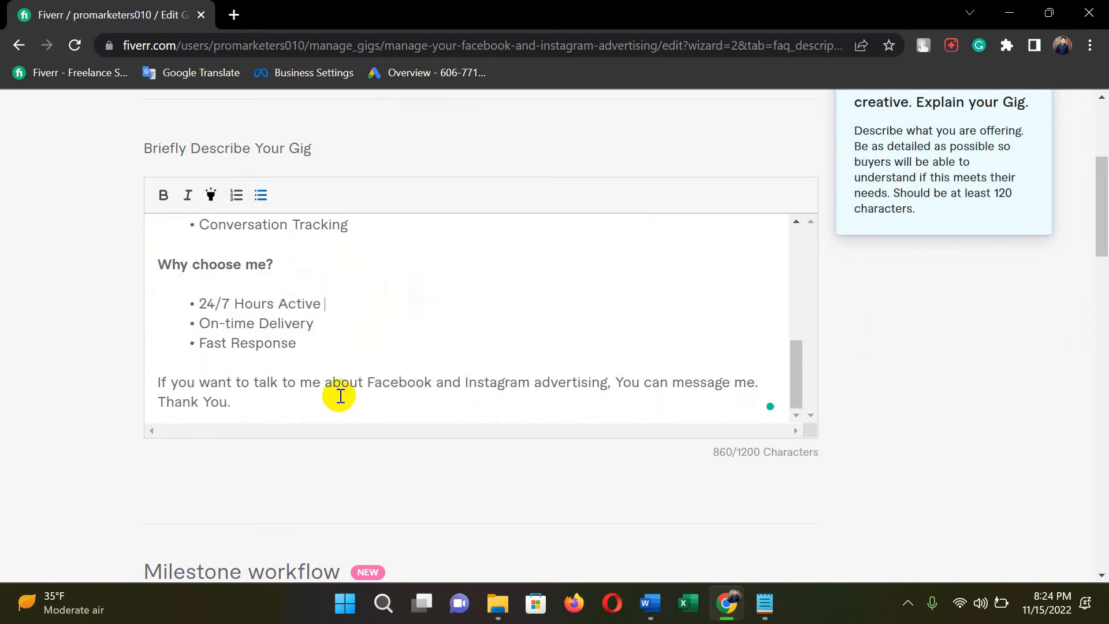
click(762, 383)
key(Return)
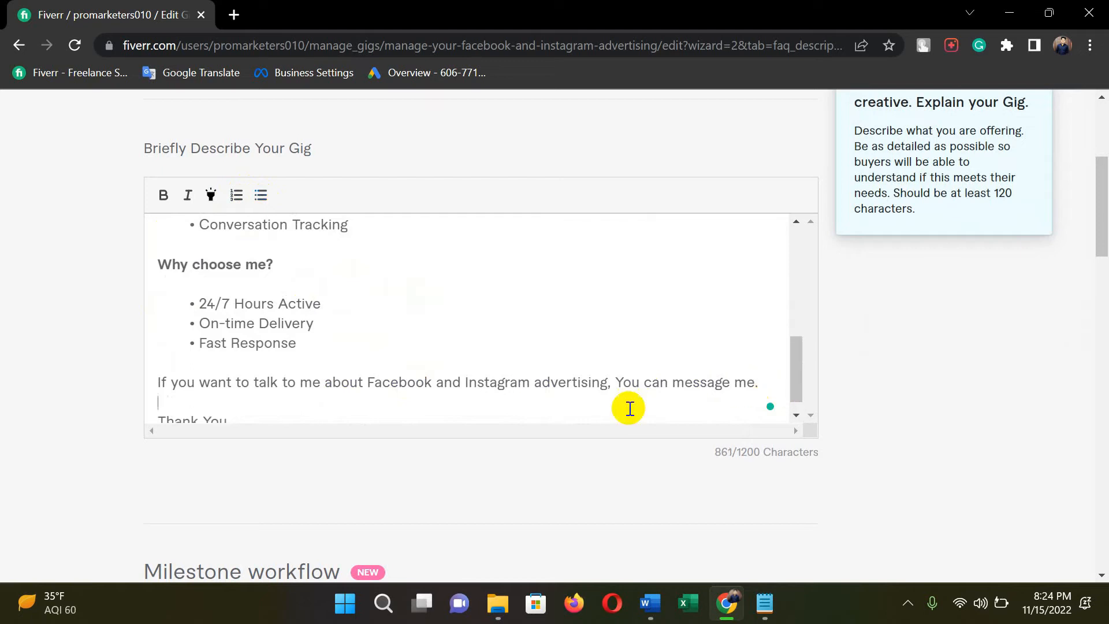
drag(157, 381, 762, 383)
click(163, 197)
click(418, 338)
scroll(362, 350, down, 3)
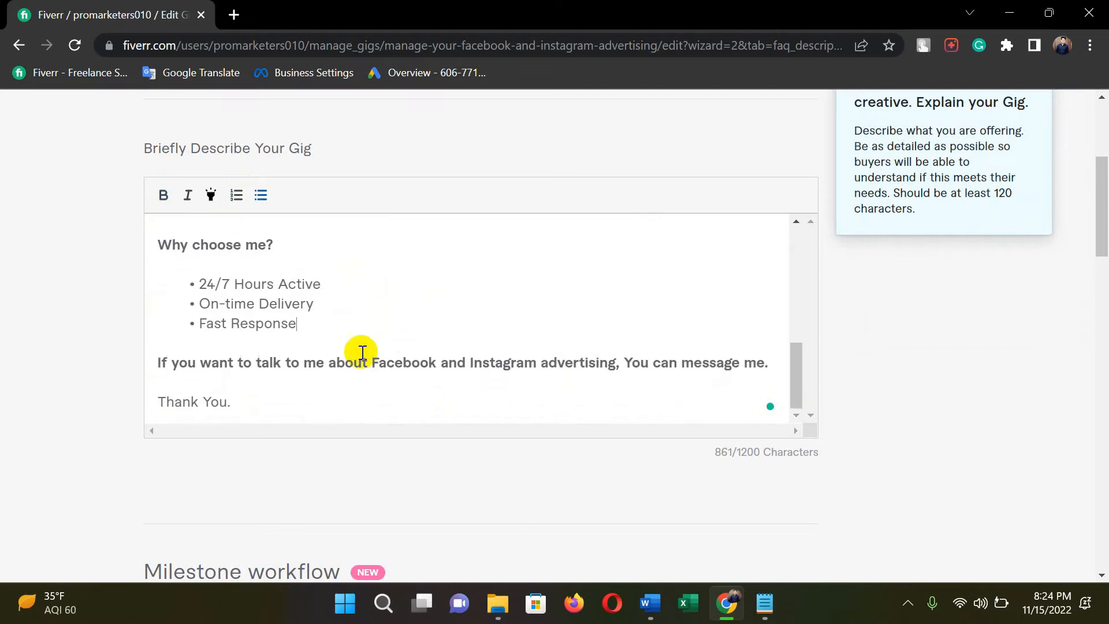
Review the formatted description, then save it without adding FAQs and continue to the requirements
scroll(395, 291, up, 6)
click(424, 227)
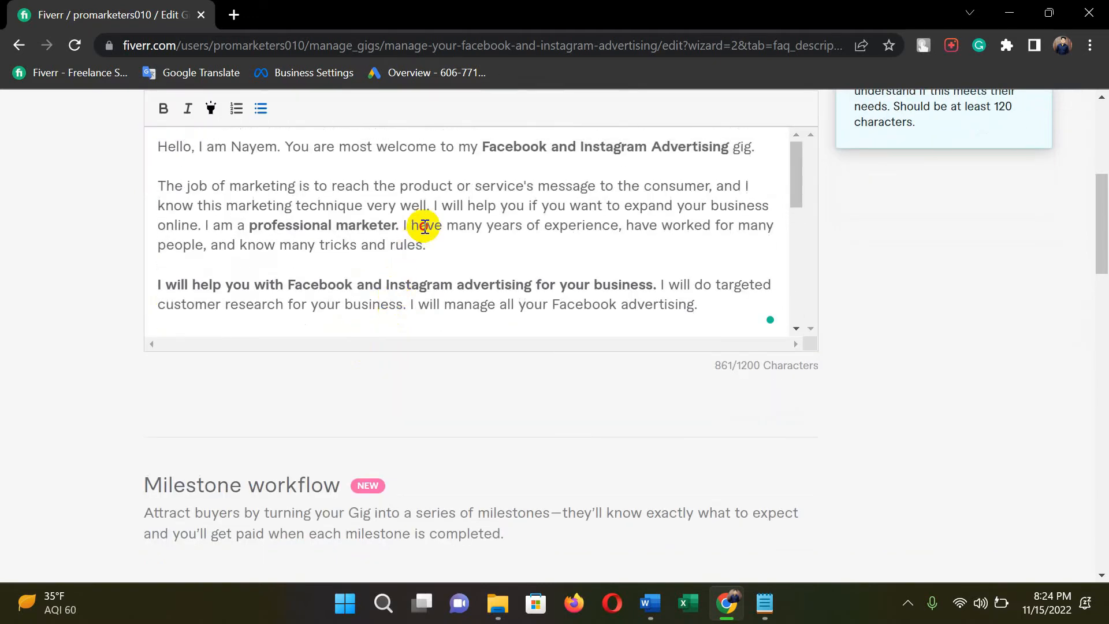
key(ctrl+a)
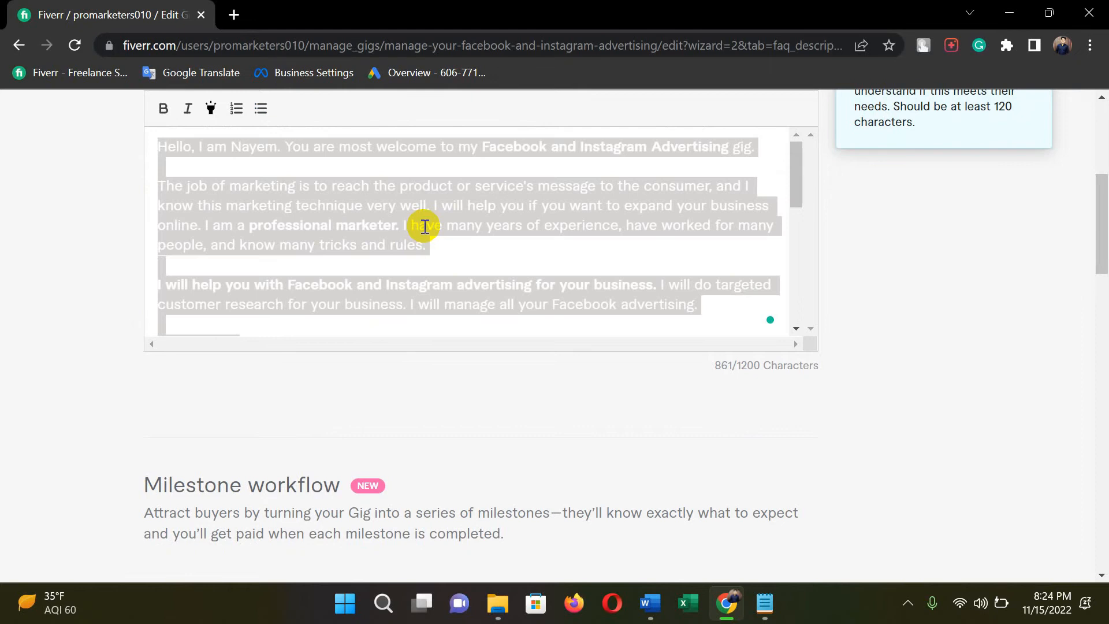
click(485, 212)
scroll(485, 227, down, 10)
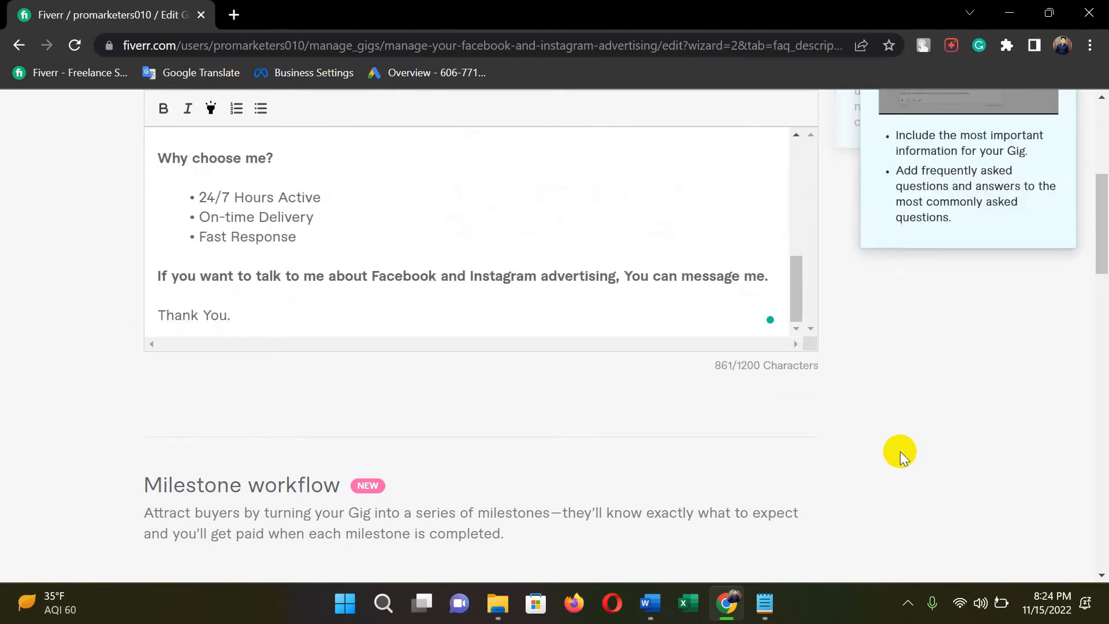
scroll(899, 453, down, 12)
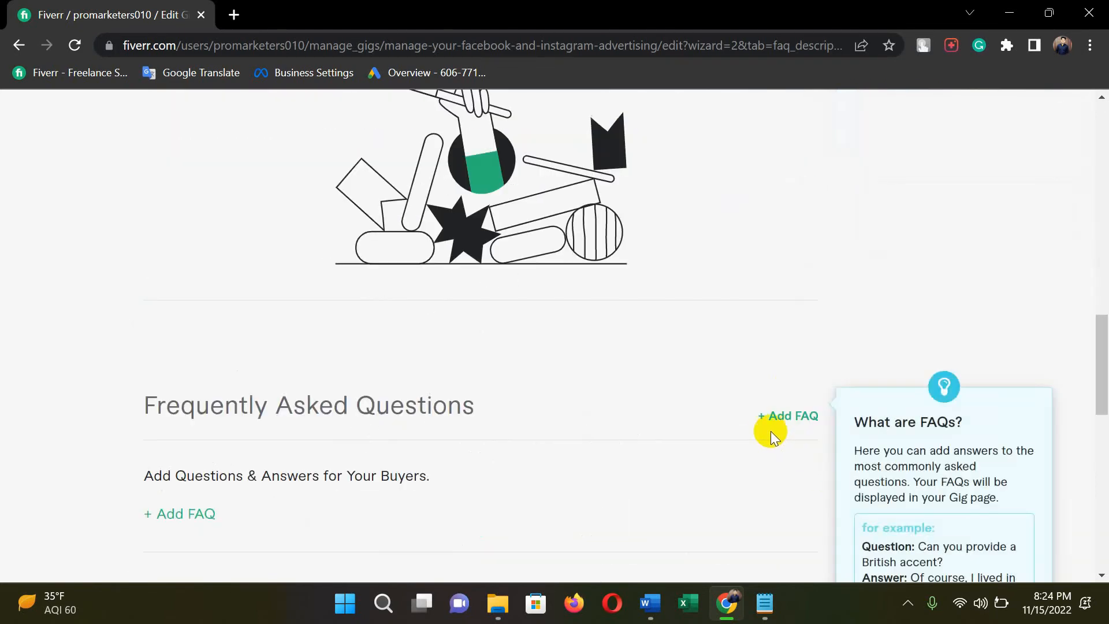
scroll(764, 430, down, 5)
click(761, 366)
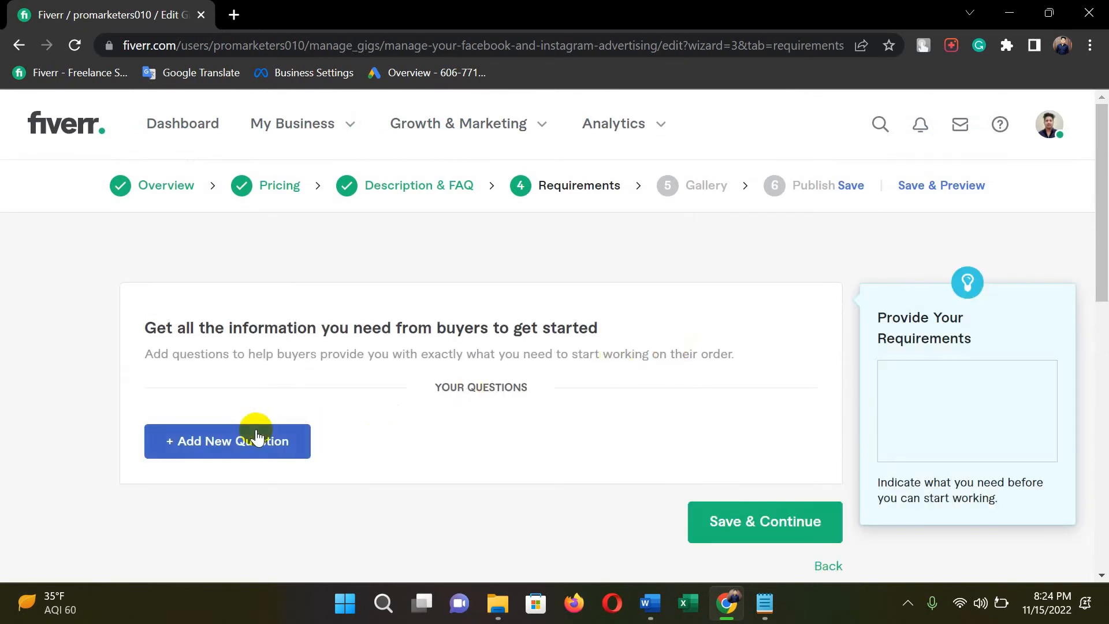
Add the required free-text question "Please Provide Your Facebook And Instagram Advertising Information." and save the requirements to continue to the gallery
click(257, 436)
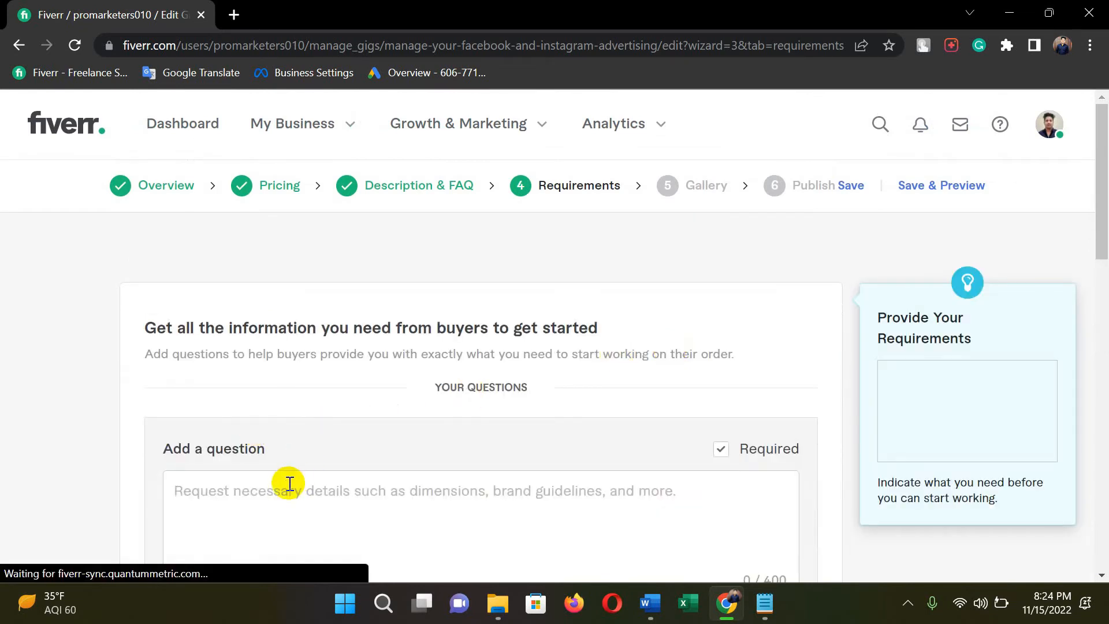
scroll(403, 408, down, 3)
text(Please Provide Your Facebook And)
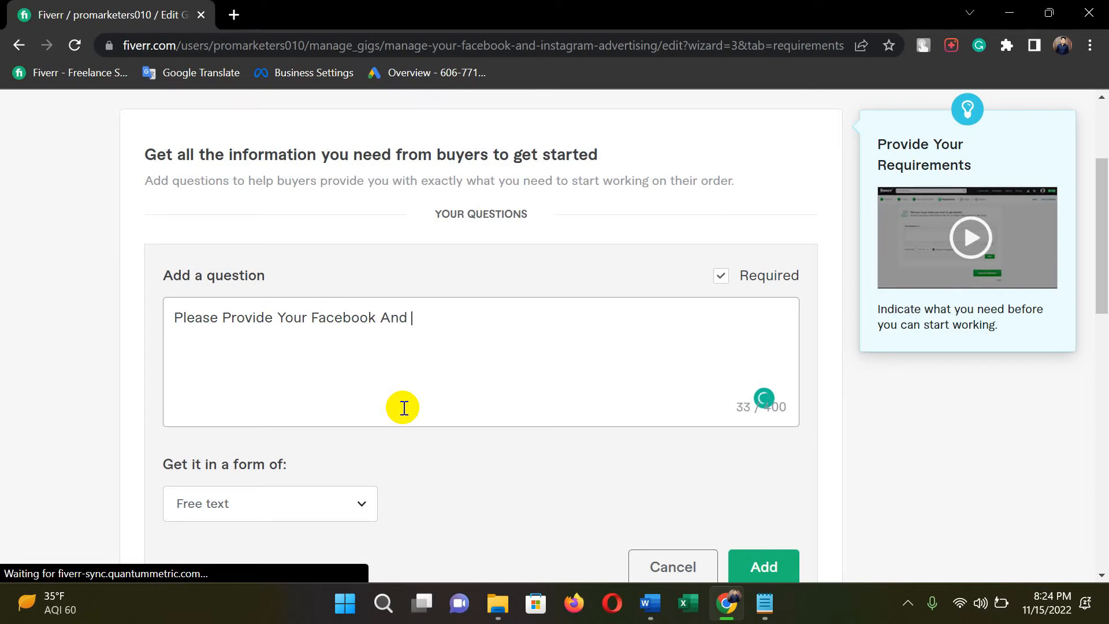
text(Instagram Adve)
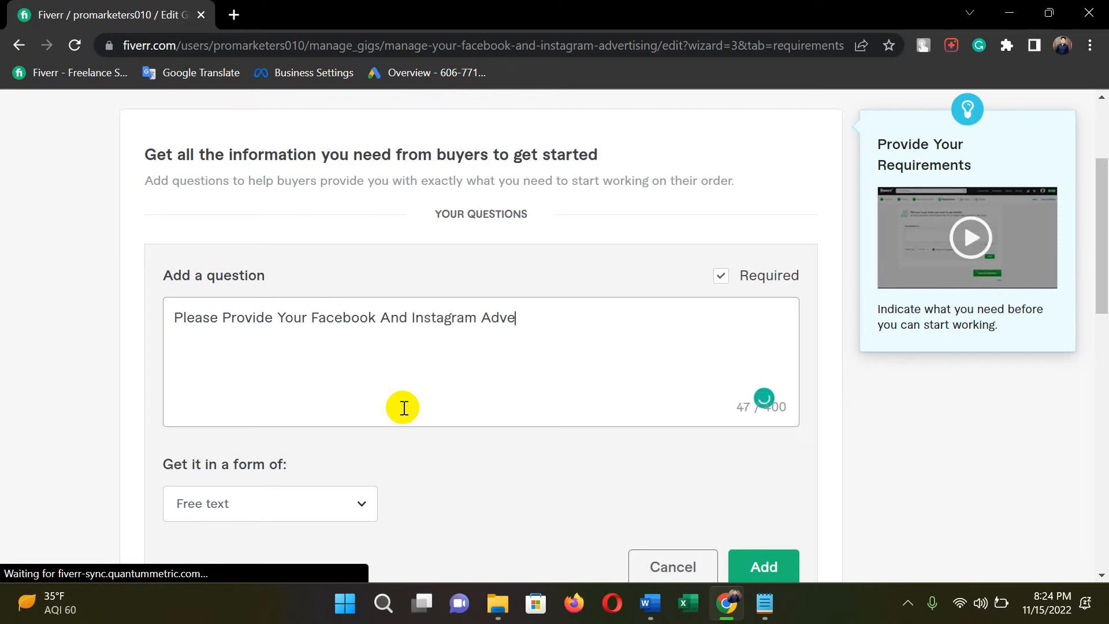
text(rtising Information.)
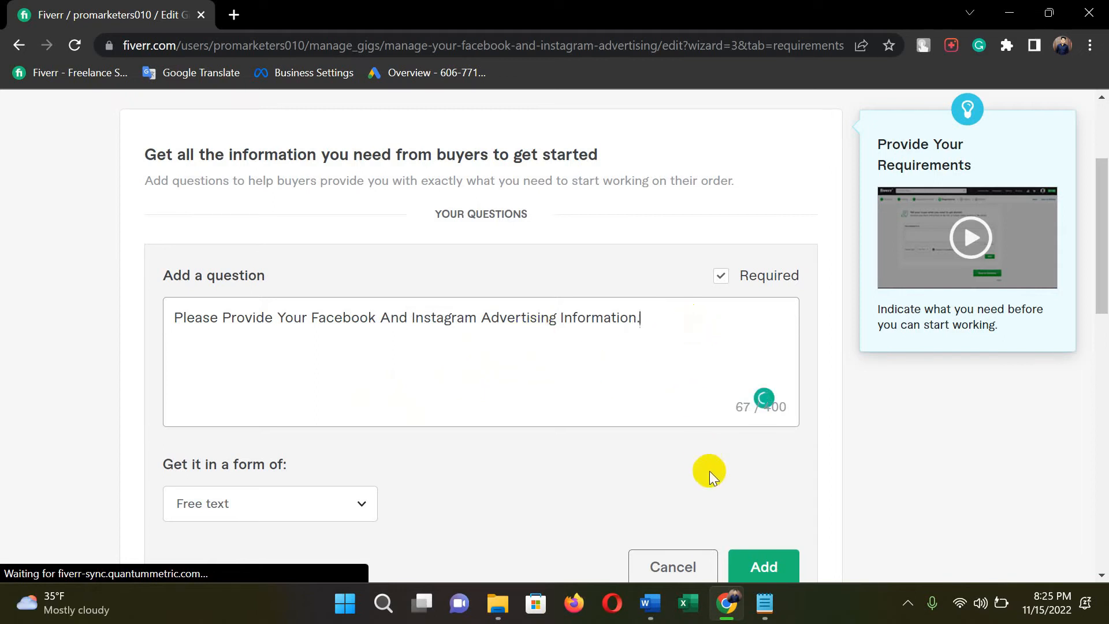
scroll(658, 432, down, 1)
click(769, 476)
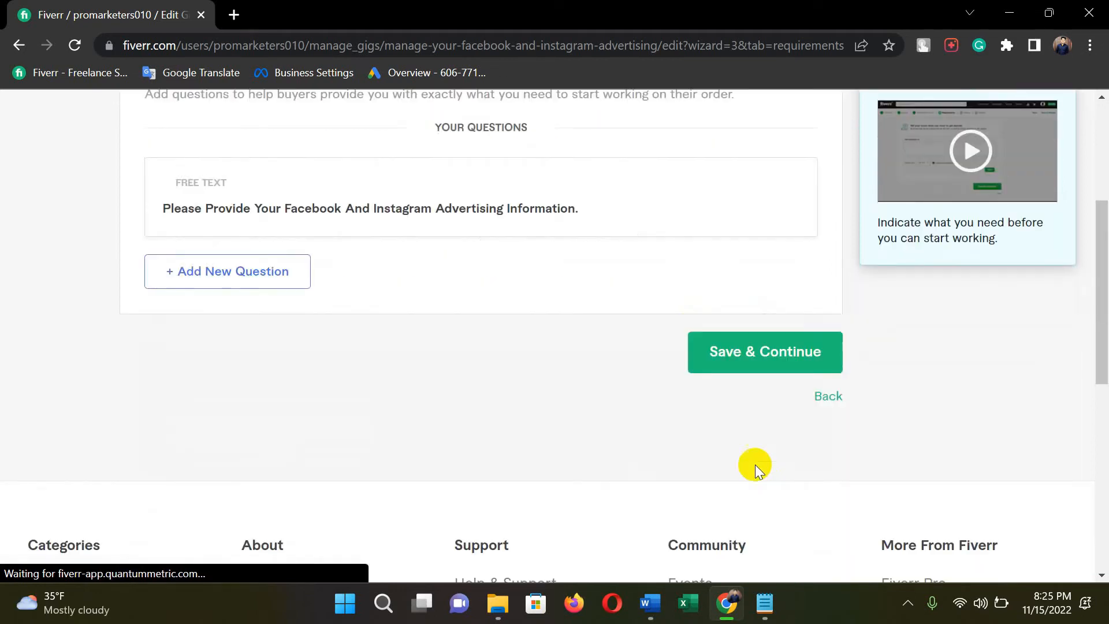
click(764, 352)
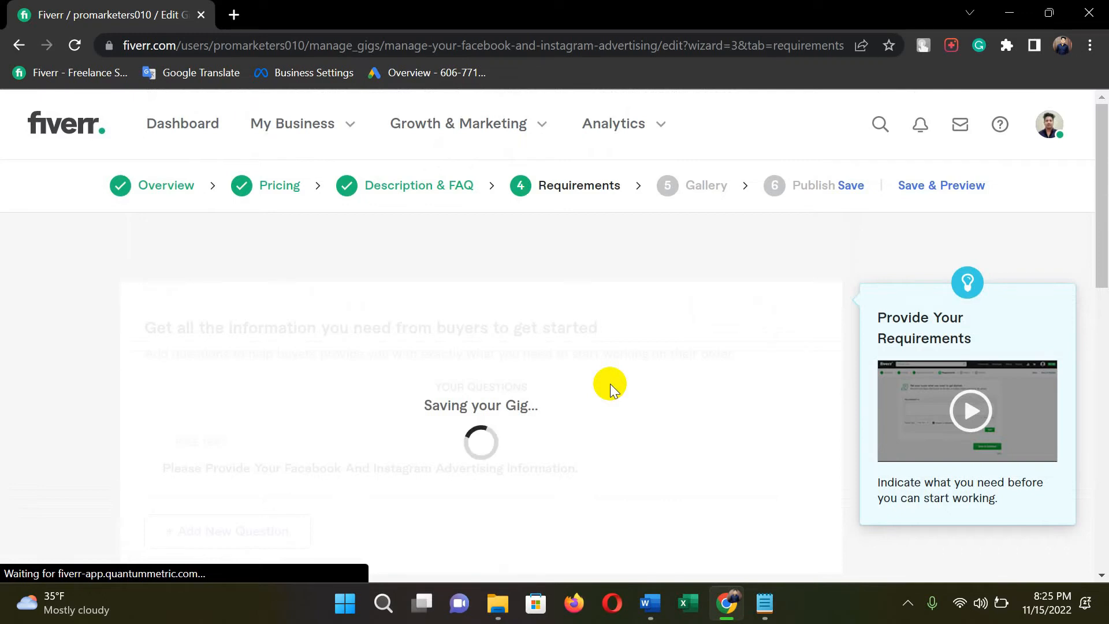
Review the Gig image guidelines, including the recommended image size and text overlay advice, and close them
scroll(610, 384, down, 1)
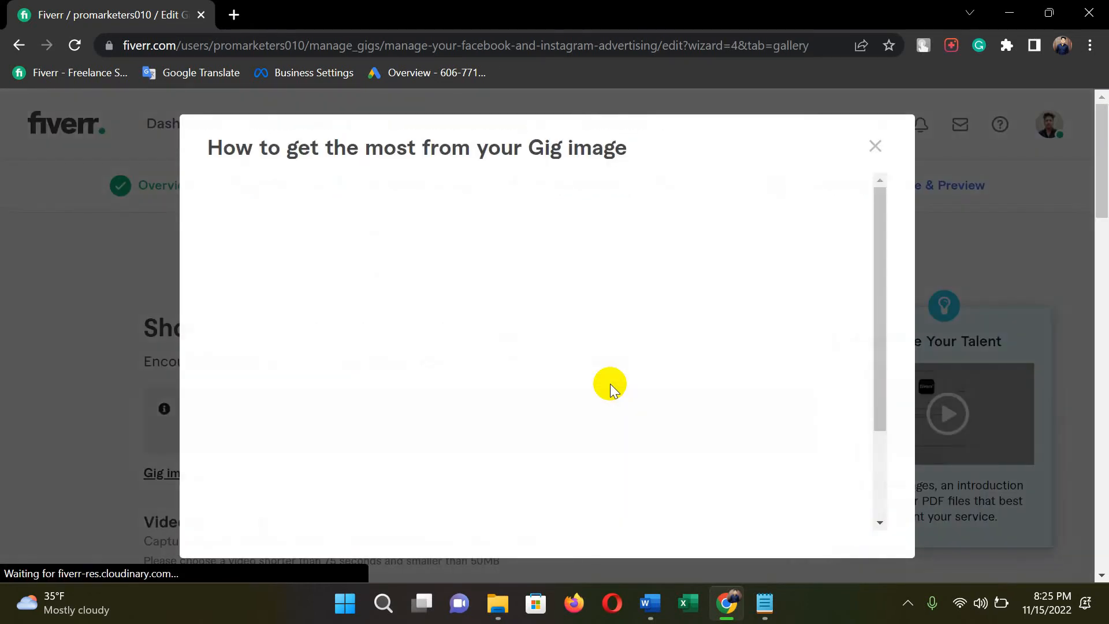
scroll(802, 312, down, 5)
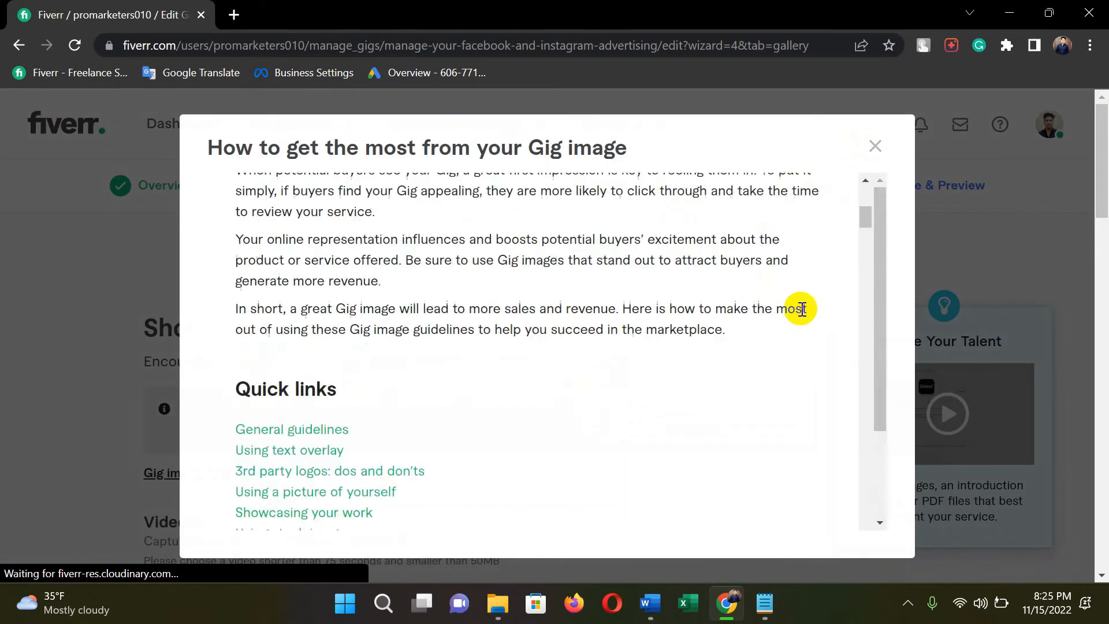
scroll(801, 312, down, 7)
scroll(801, 318, up, 4)
scroll(800, 318, down, 15)
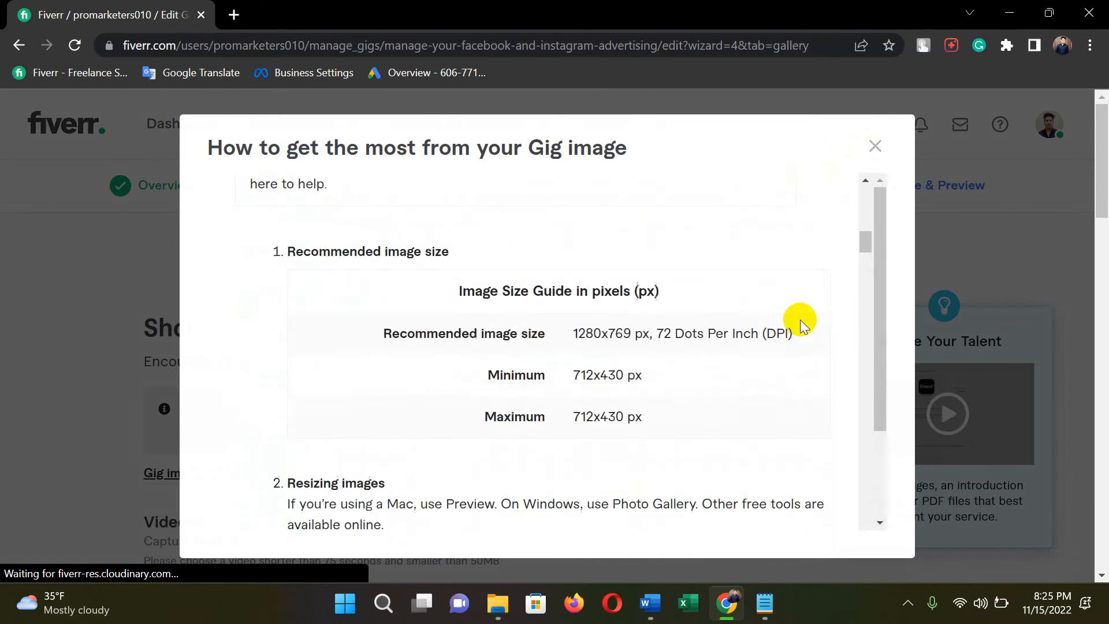
scroll(800, 325, down, 5)
scroll(866, 349, down, 15)
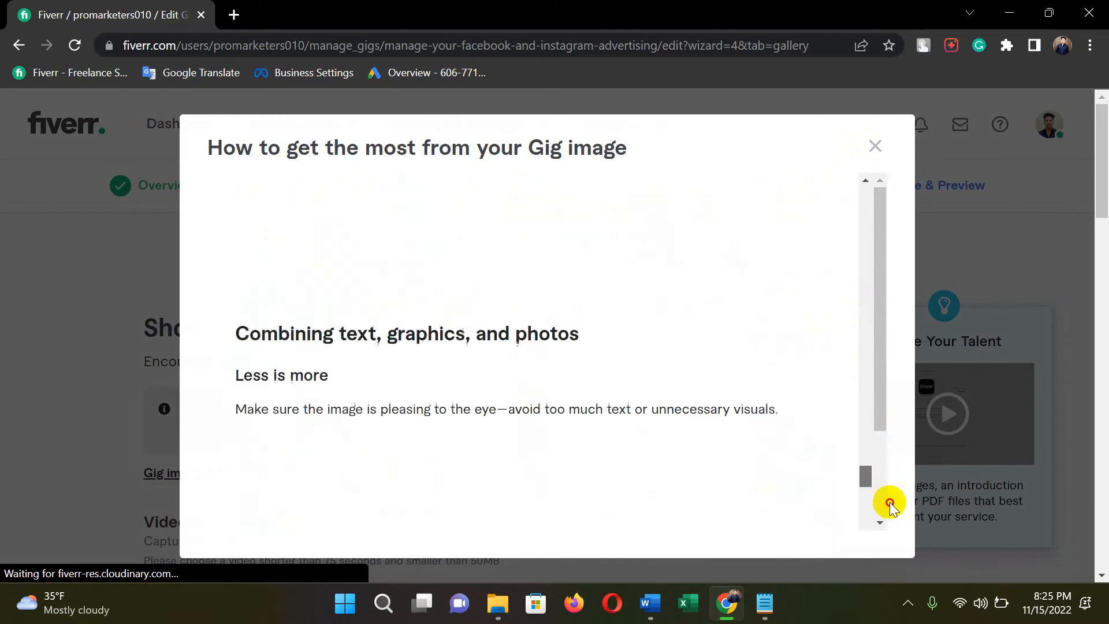
scroll(924, 479, down, 10)
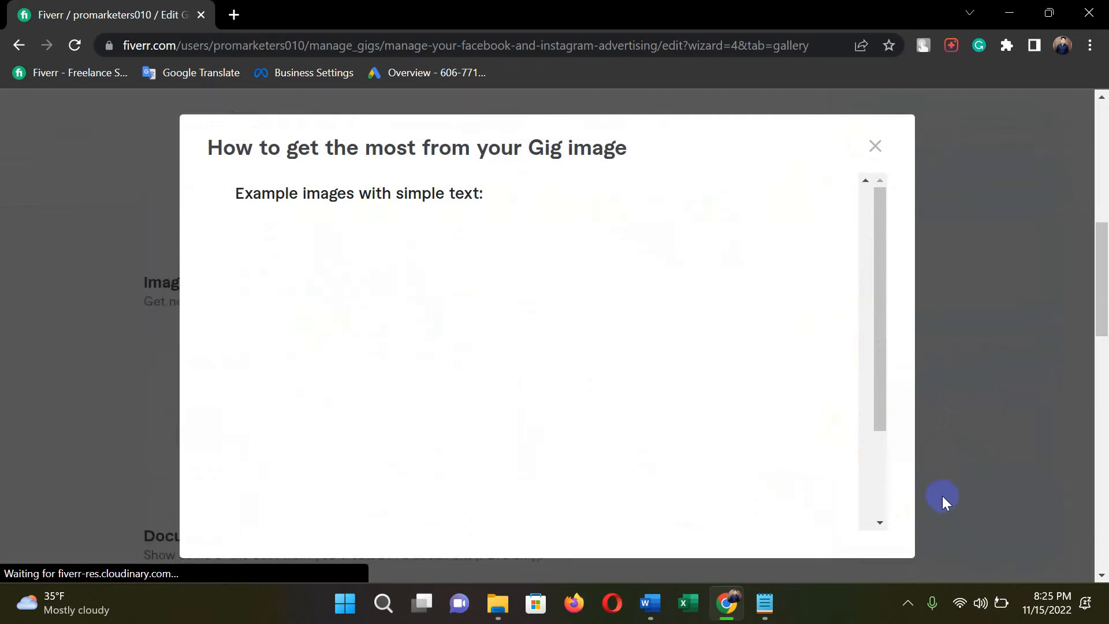
scroll(827, 336, down, 3)
click(876, 150)
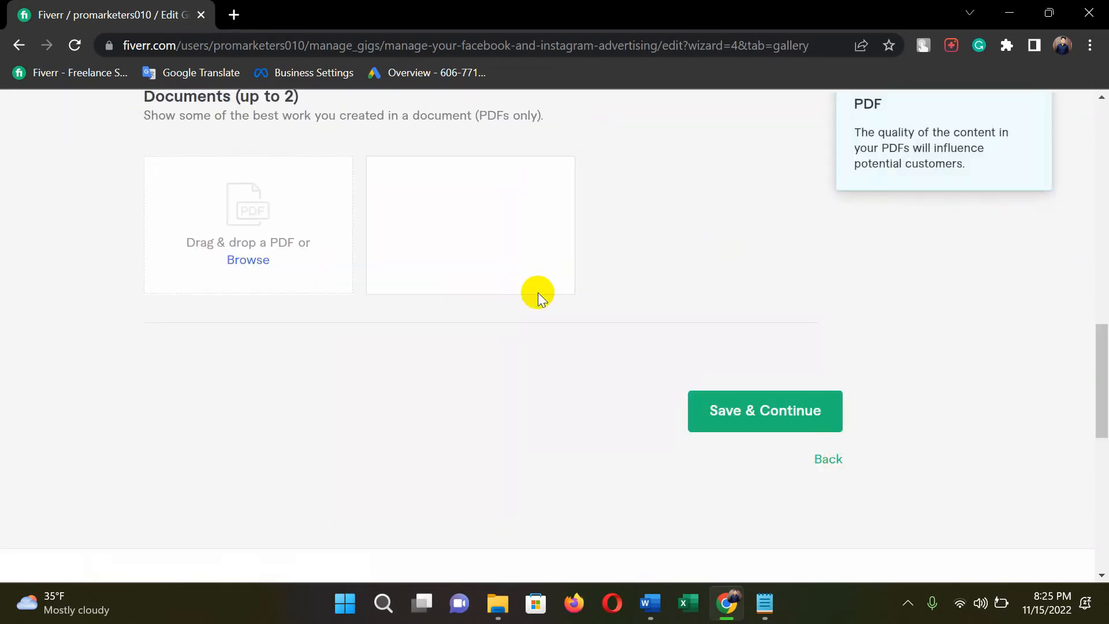
Try to upload the "Facebook and Instagram" archive from Downloads as the first Gig image
scroll(361, 281, up, 10)
scroll(362, 282, down, 5)
click(255, 429)
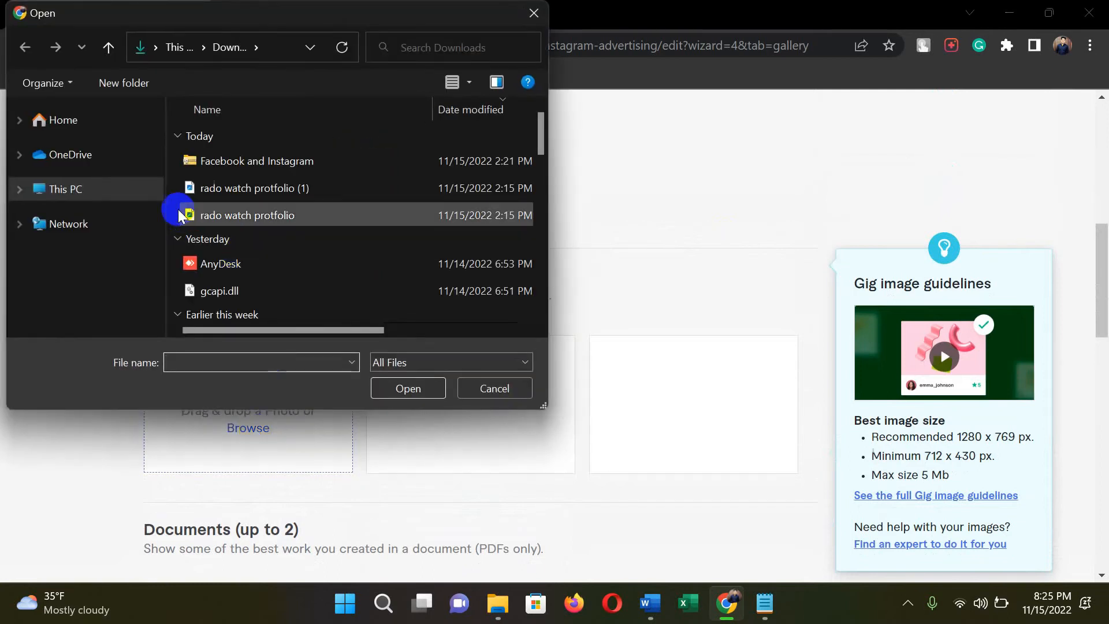
double_click(237, 167)
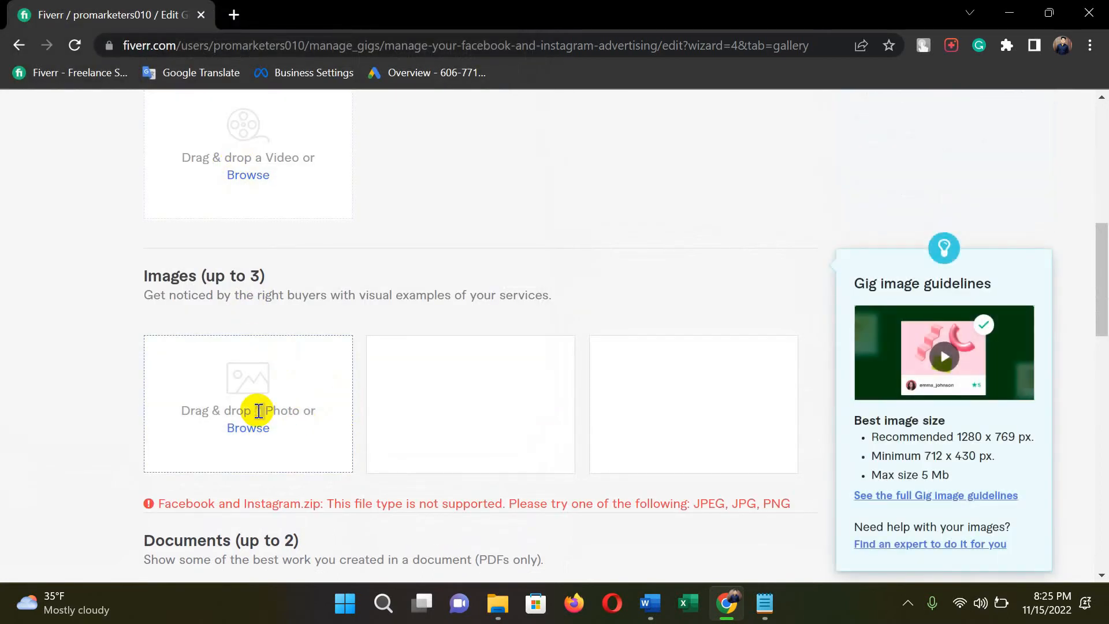
Start choosing the first Gig image and open the "Facebook Gig" folder on the Desktop
click(257, 428)
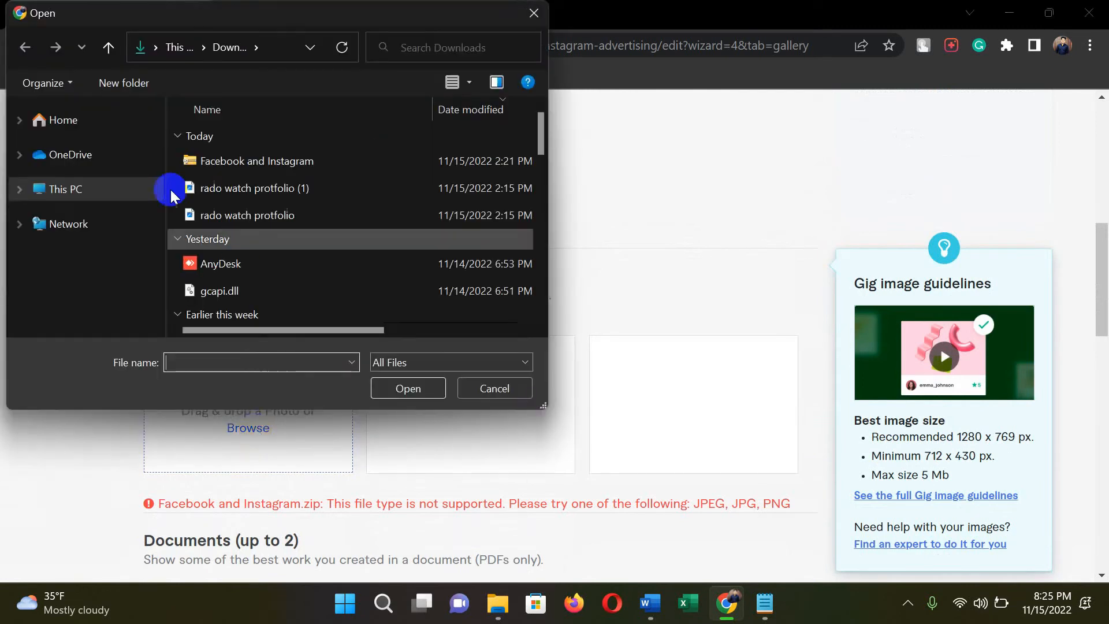
click(76, 191)
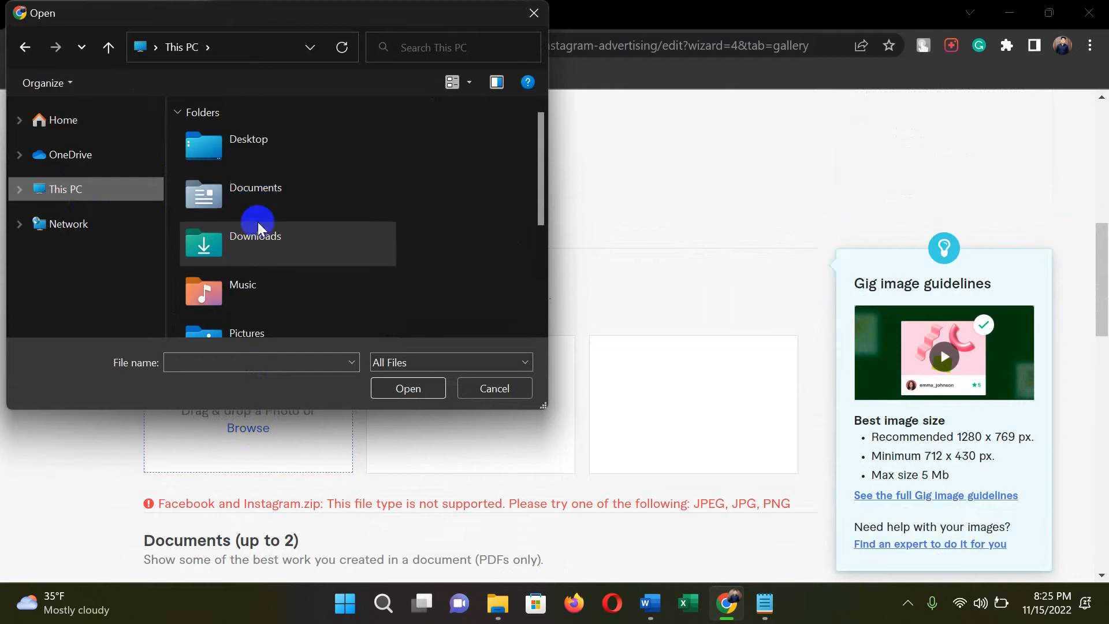
scroll(258, 229, down, 3)
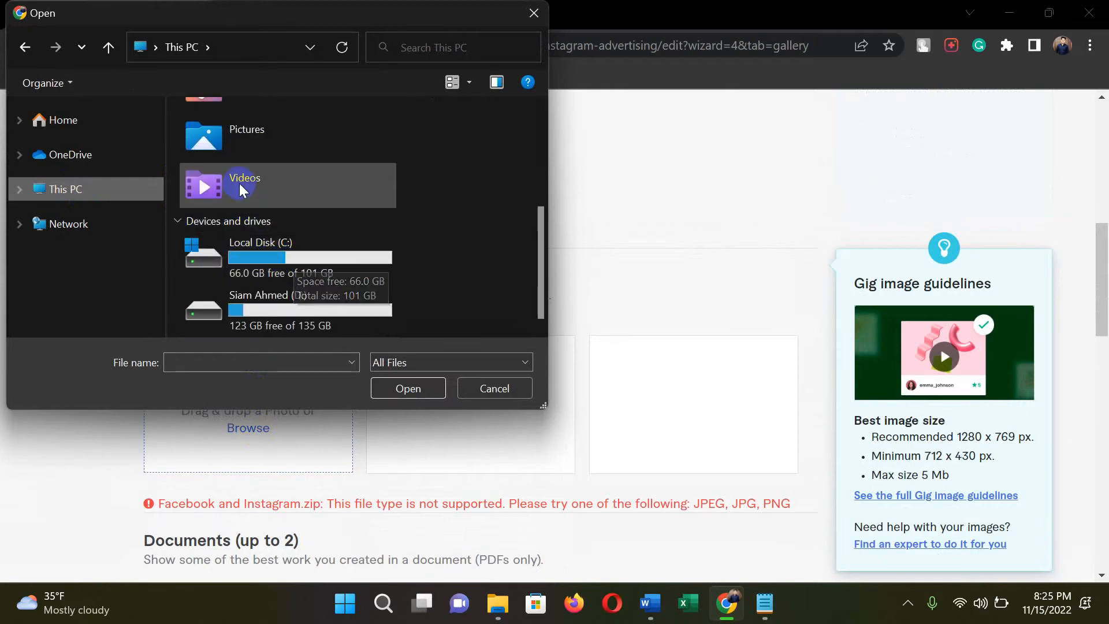
scroll(241, 147, up, 4)
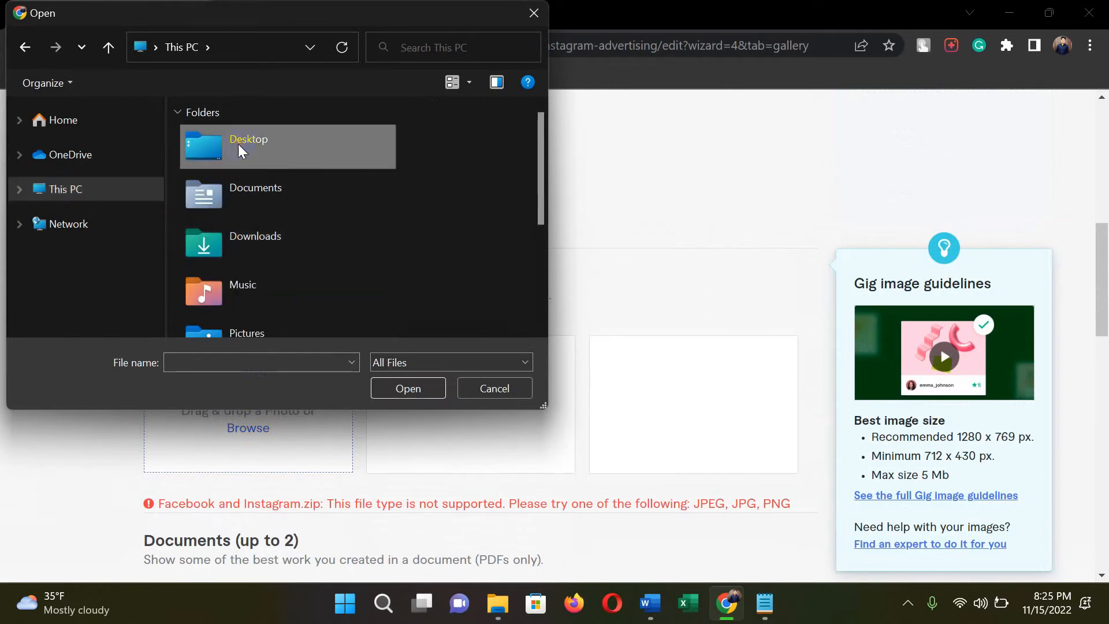
double_click(241, 147)
double_click(252, 144)
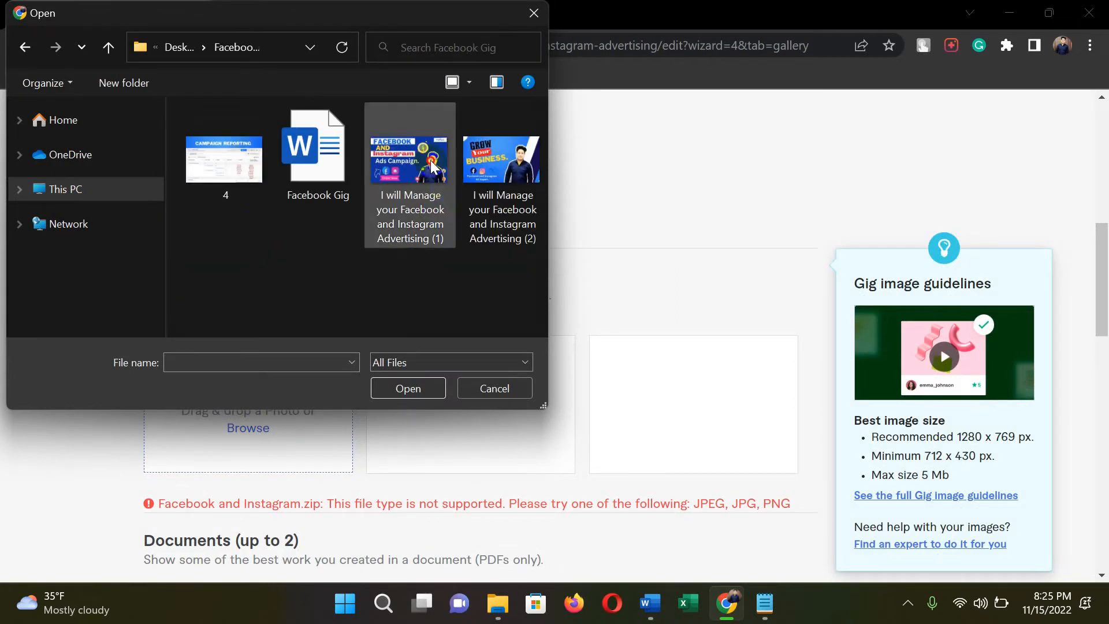
Upload "I will Manage your Facebook and Instagram Advertising (1)" as the primary Gig image
click(432, 169)
click(477, 176)
click(407, 159)
click(523, 168)
click(405, 159)
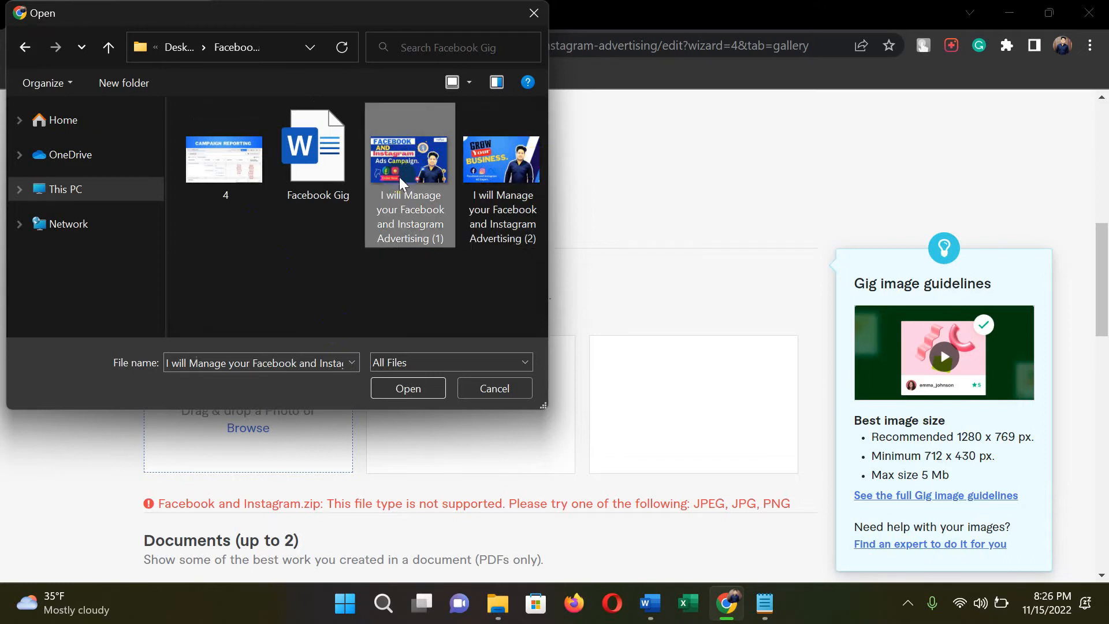
click(411, 388)
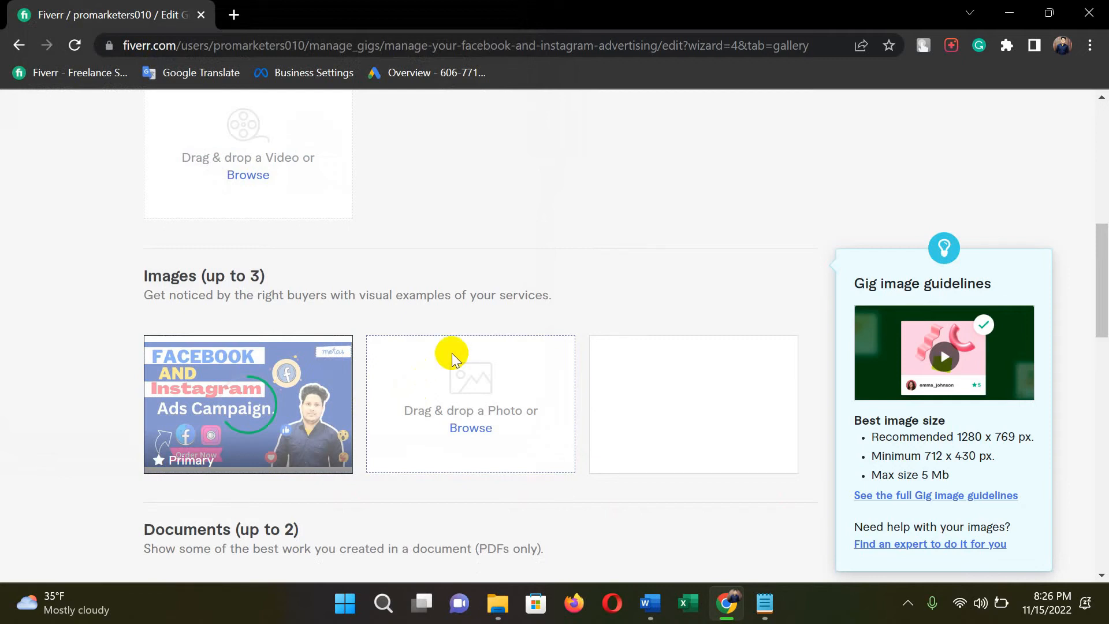
Once the primary image has uploaded, add "I will Manage your Facebook and Instagram Advertising (2)" as the second Gig image
scroll(450, 354, down, 2)
scroll(507, 333, up, 1)
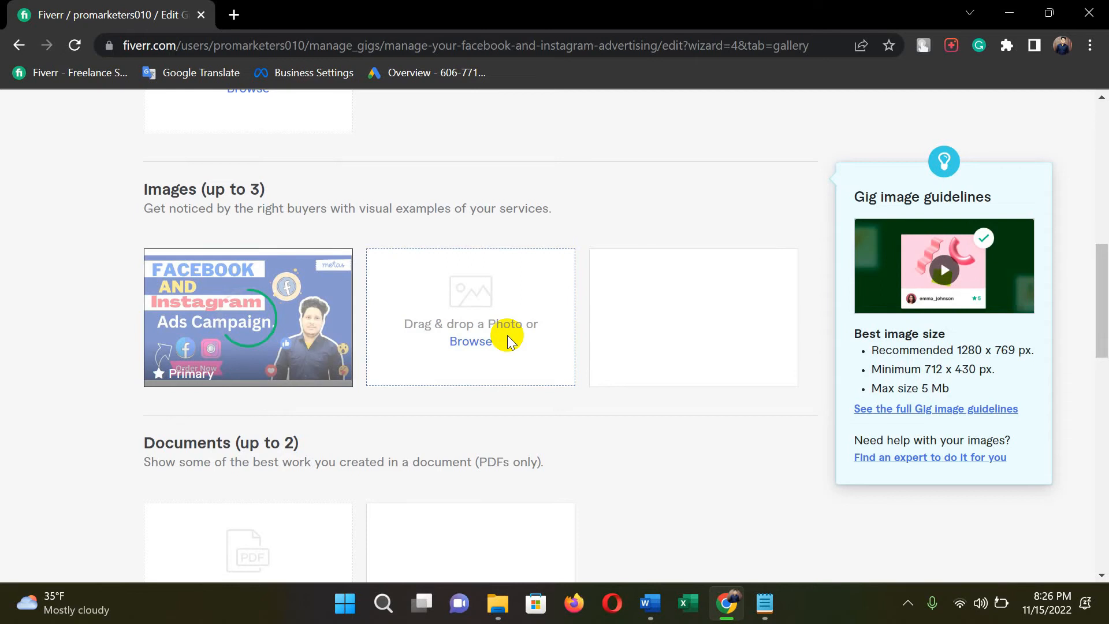
mouse_move(209, 328)
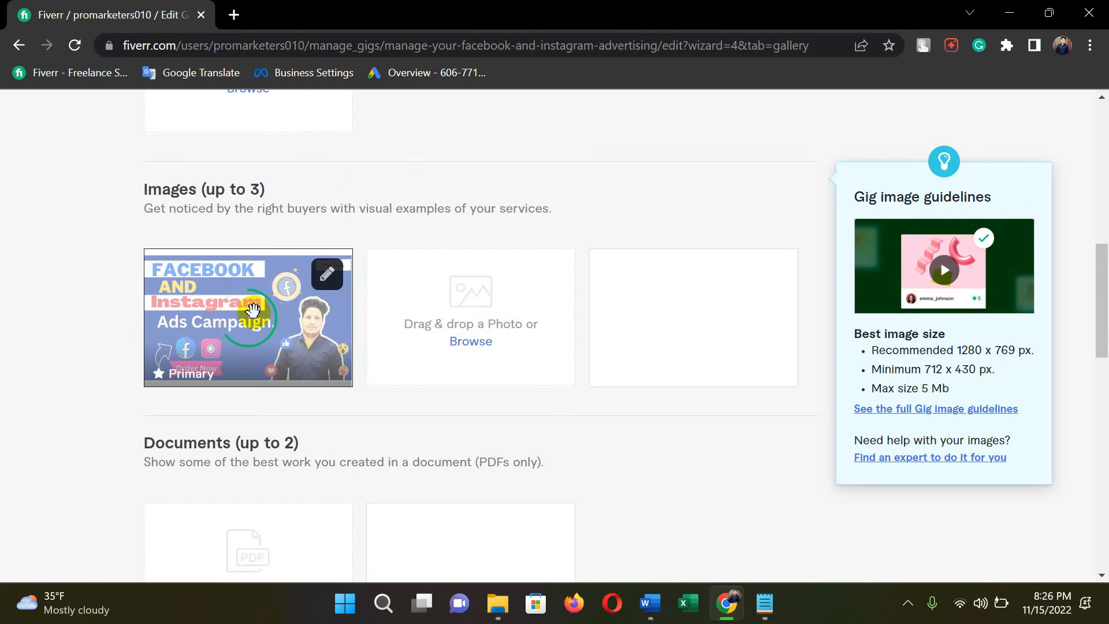
mouse_move(526, 441)
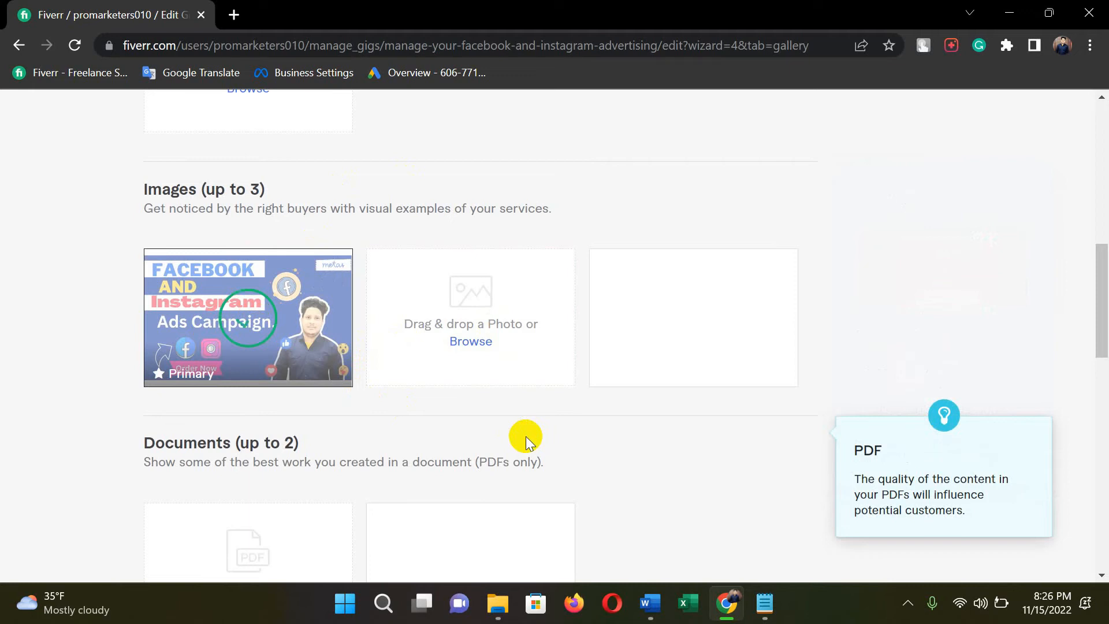
mouse_move(482, 351)
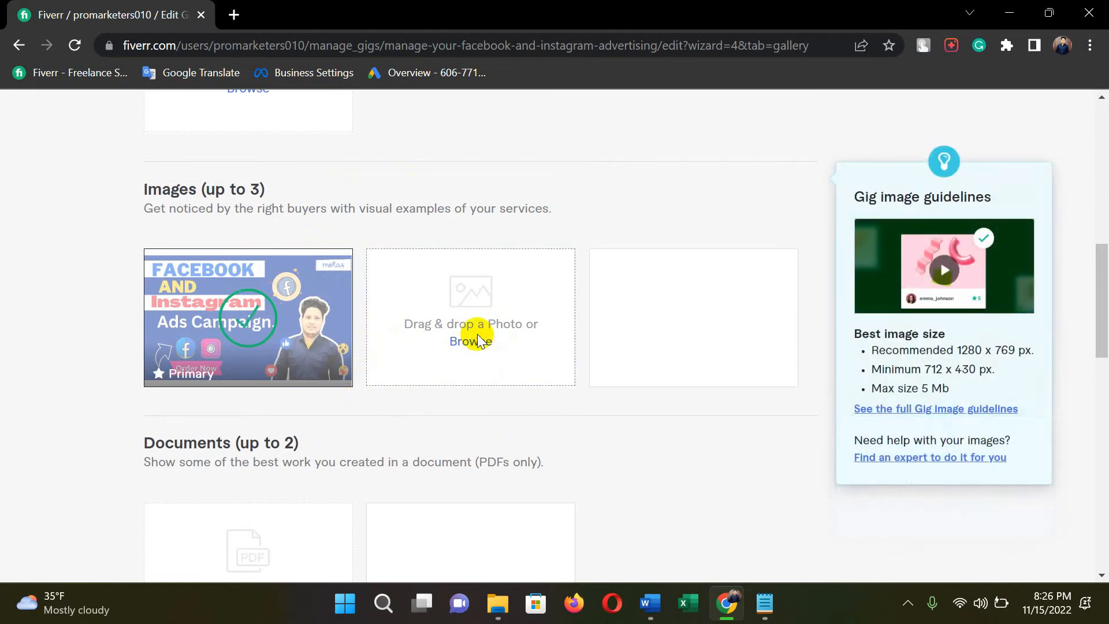
click(477, 345)
click(491, 167)
click(439, 385)
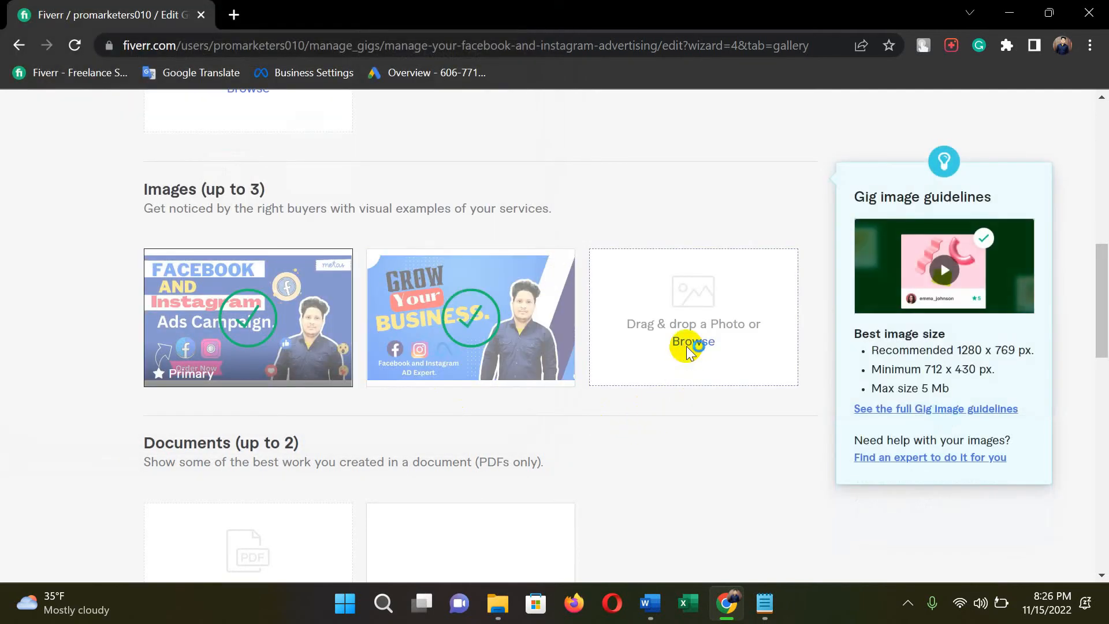
Upload the campaign reporting image "4" as the third Gig image, and save the gallery to continue to publishing
click(638, 361)
click(223, 153)
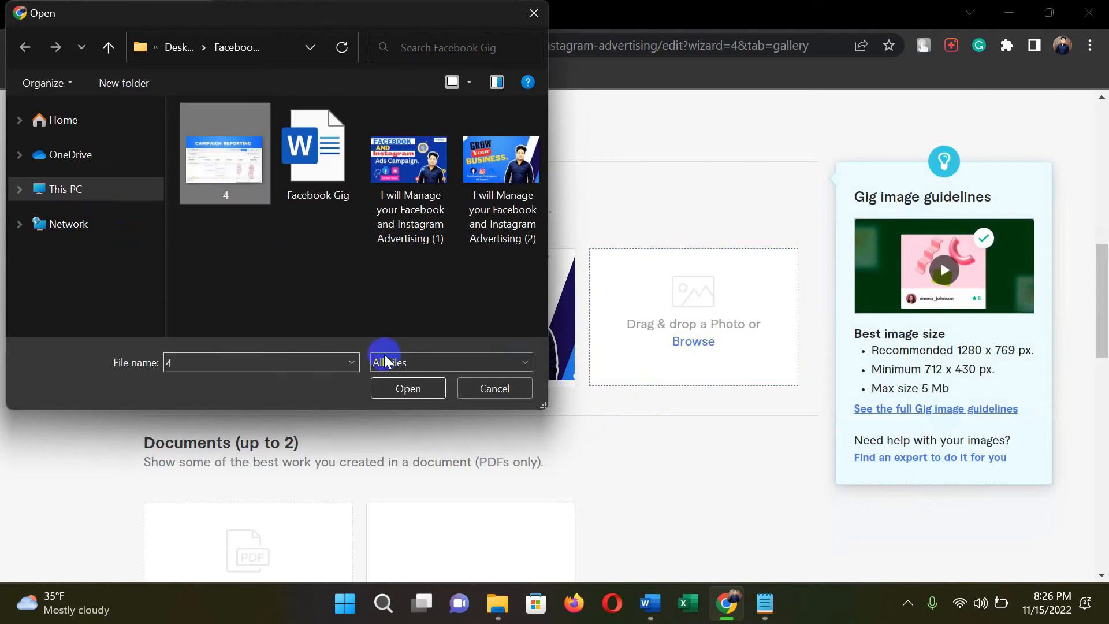
click(426, 391)
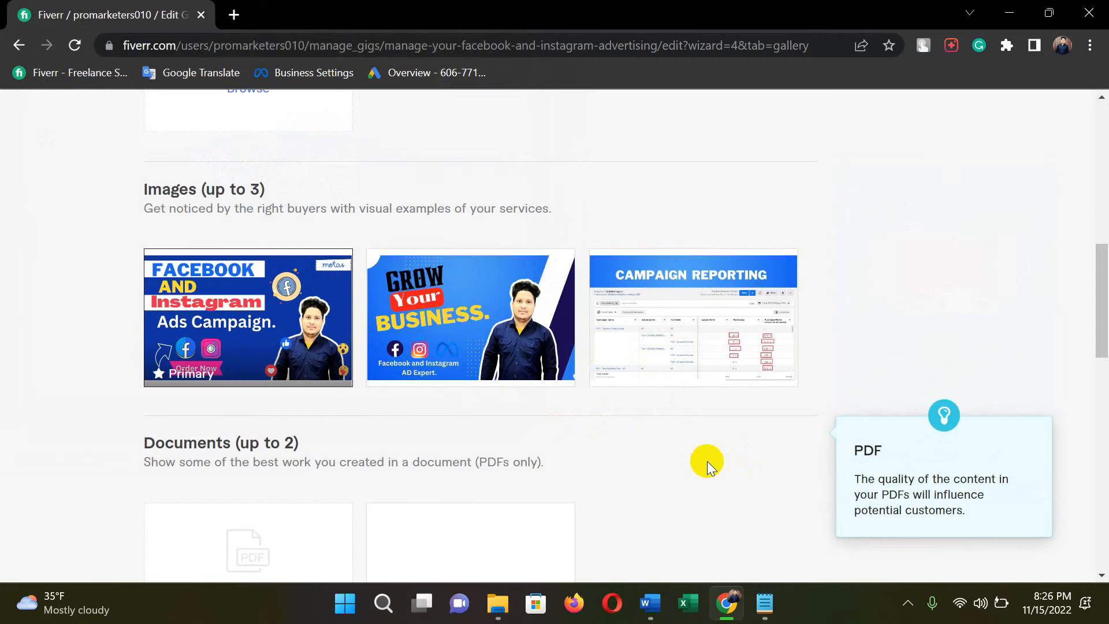
scroll(707, 461, down, 5)
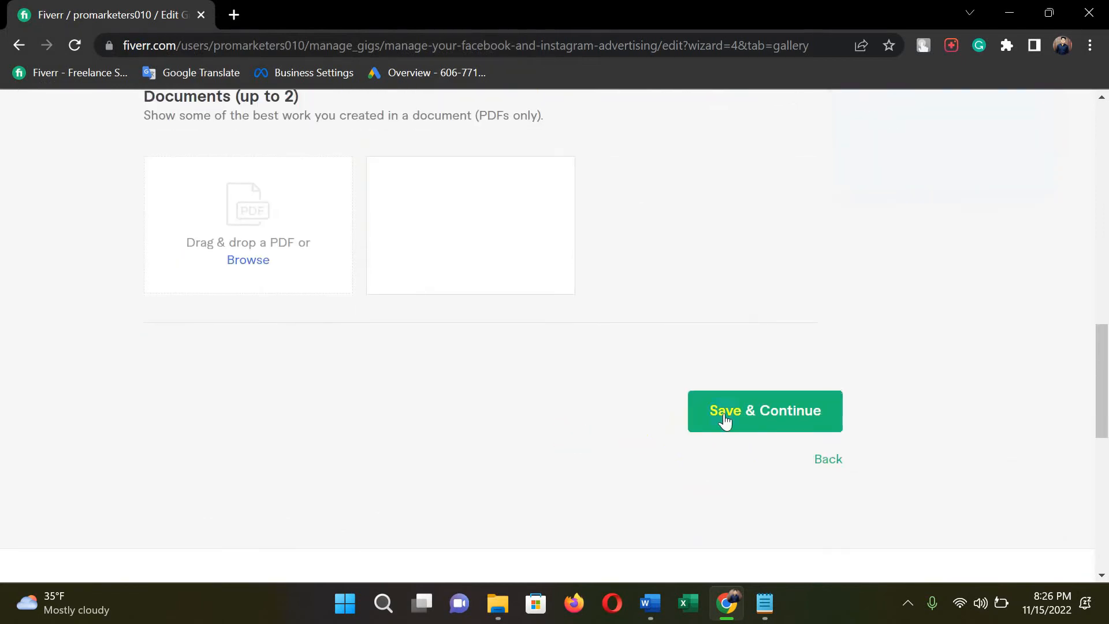
click(728, 420)
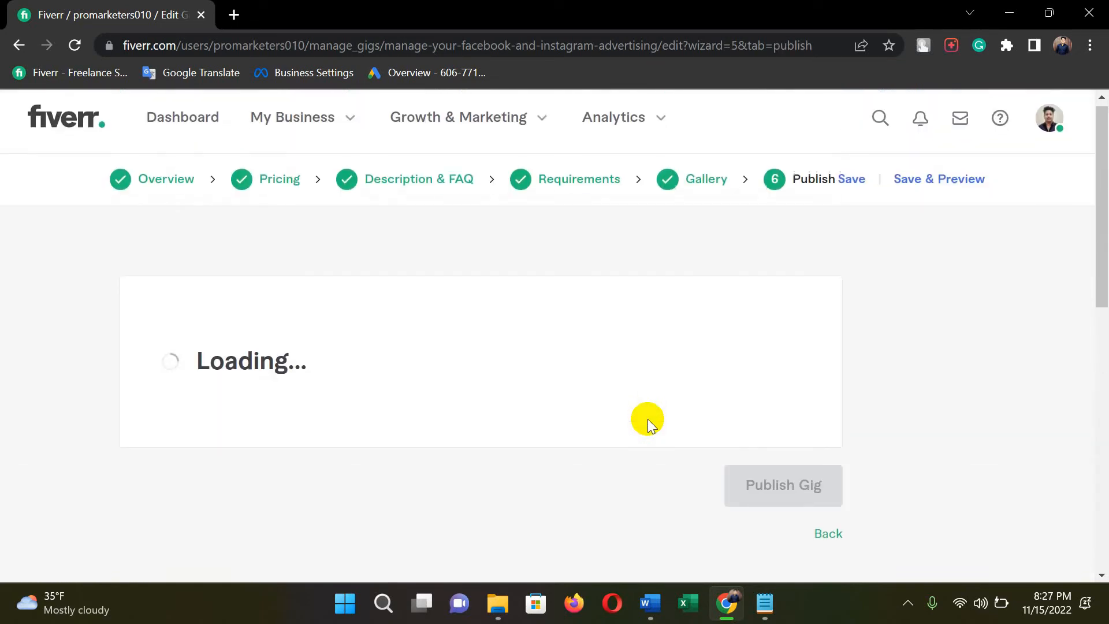
Answer No to the Form W-9 question "Are you a U.S. person?", save the answer and close the confirmation
scroll(711, 345, down, 6)
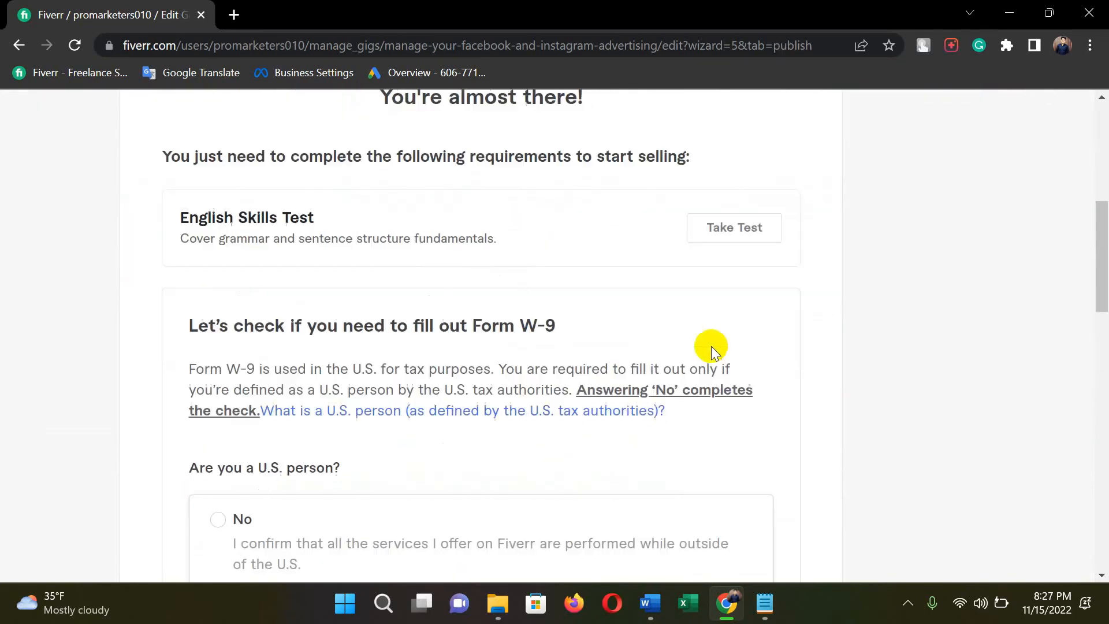
scroll(439, 328, down, 3)
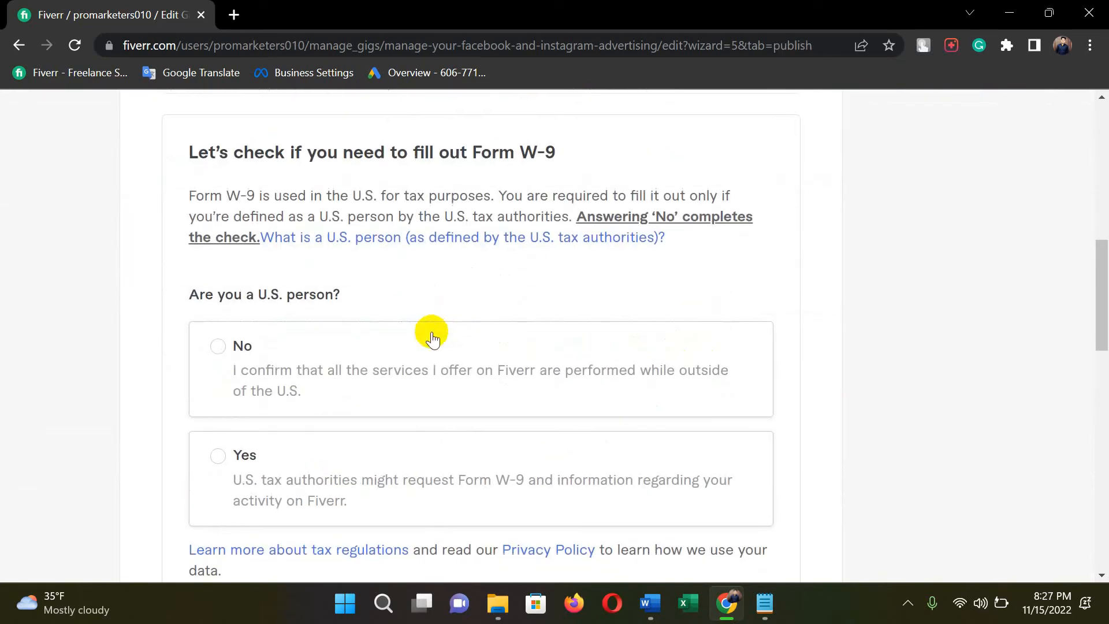
click(216, 346)
scroll(647, 358, down, 4)
click(745, 384)
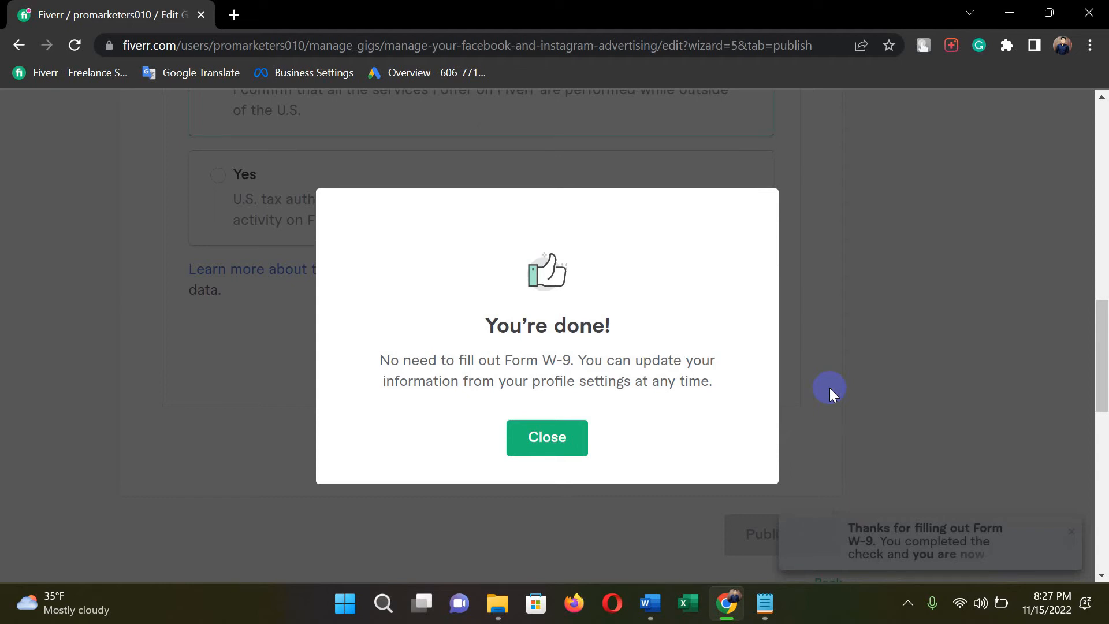
click(546, 436)
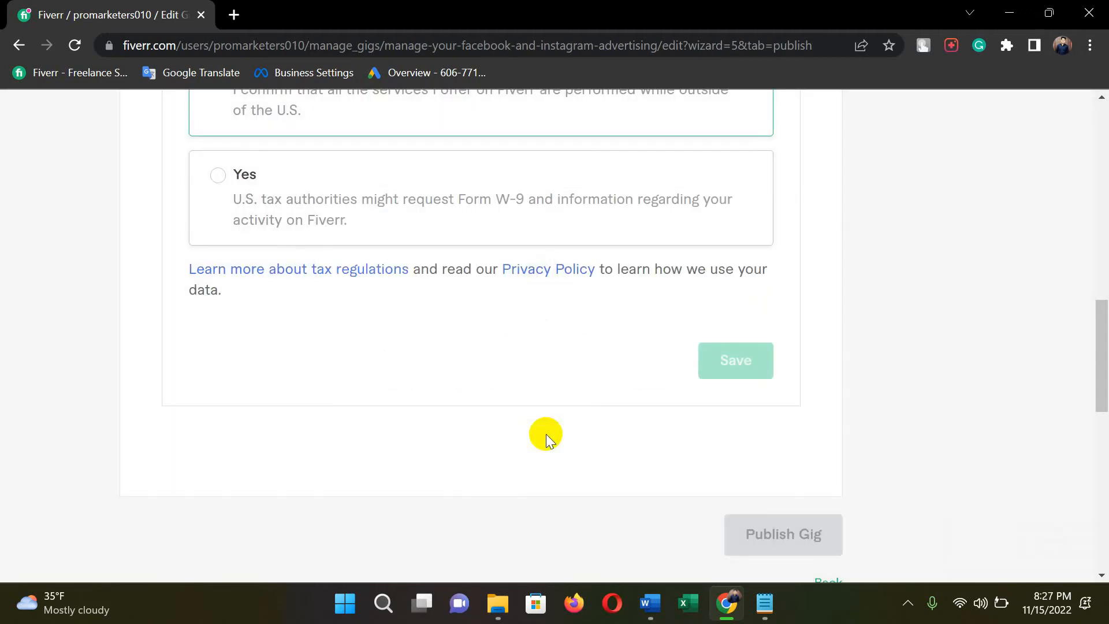
Examine the remaining publishing requirements, including the English Skills Test and the saved U.S. tax details
scroll(608, 407, up, 10)
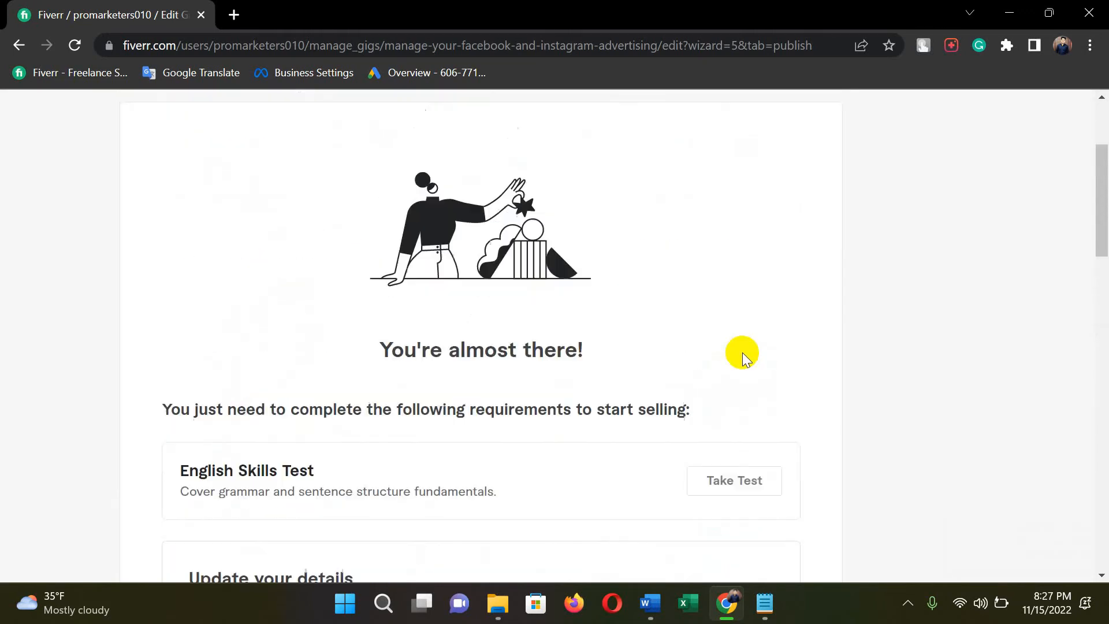
scroll(780, 335, up, 3)
scroll(820, 344, down, 12)
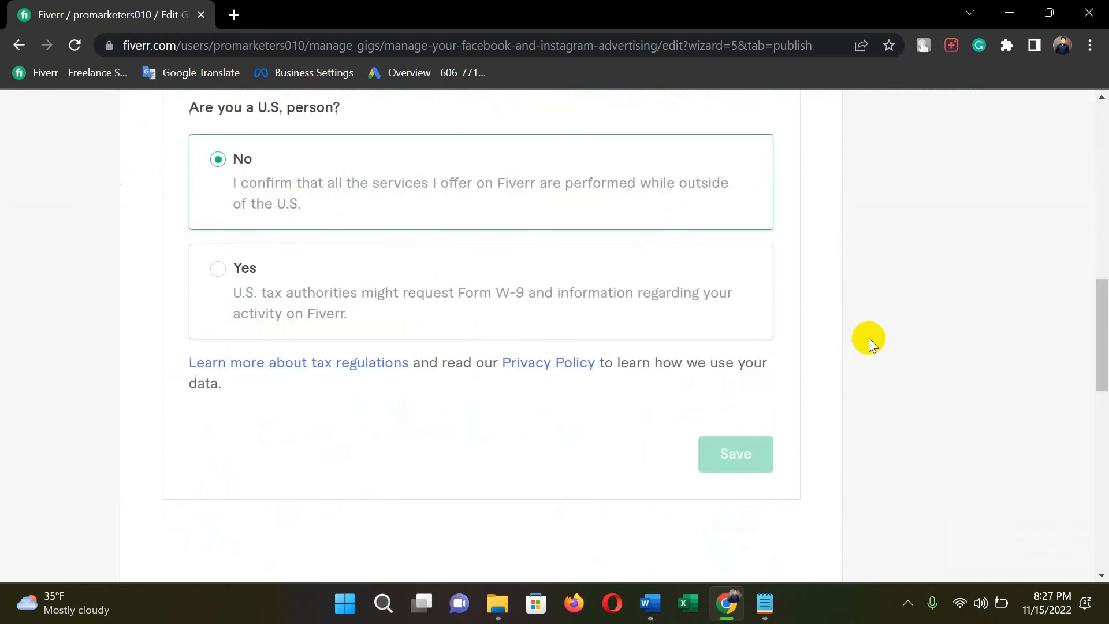
scroll(840, 359, up, 5)
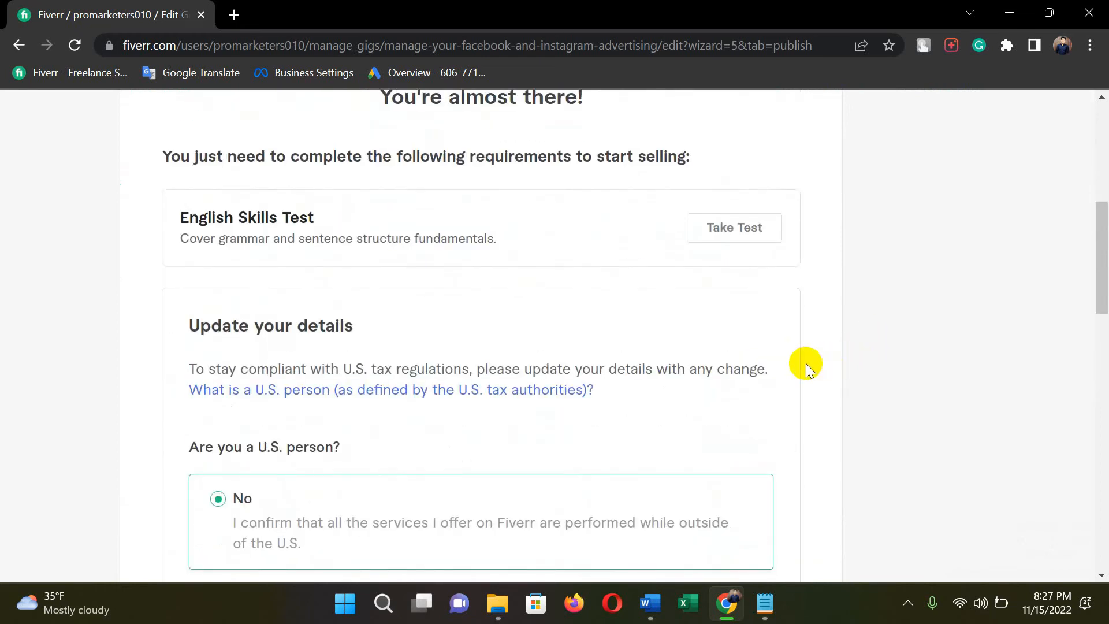
scroll(805, 362, up, 4)
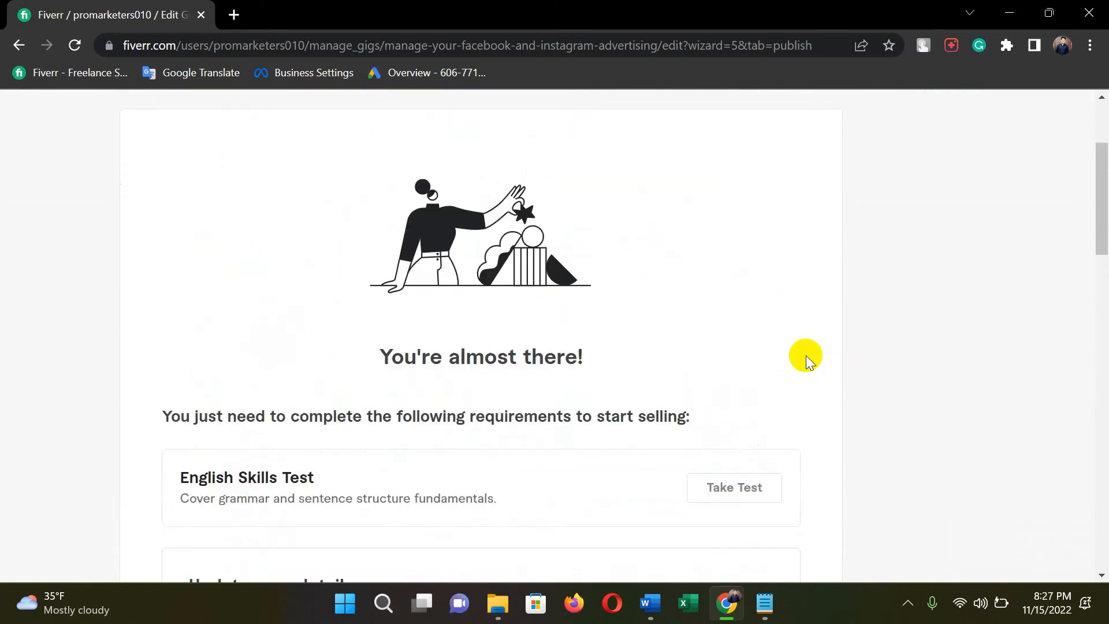
scroll(806, 355, down, 2)
scroll(805, 355, up, 5)
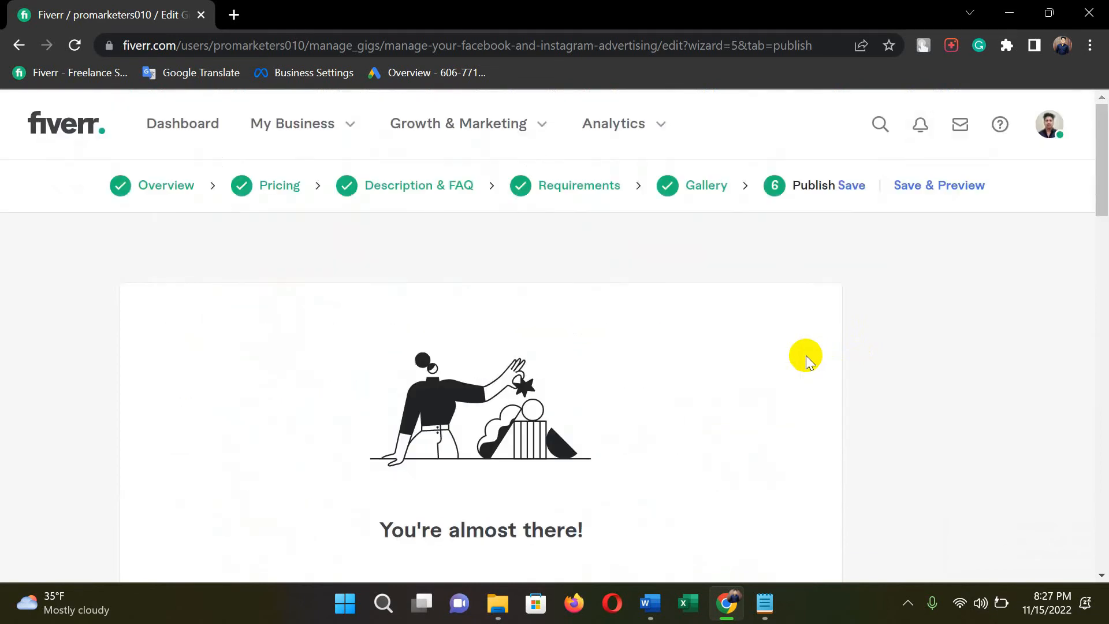
scroll(819, 346, down, 12)
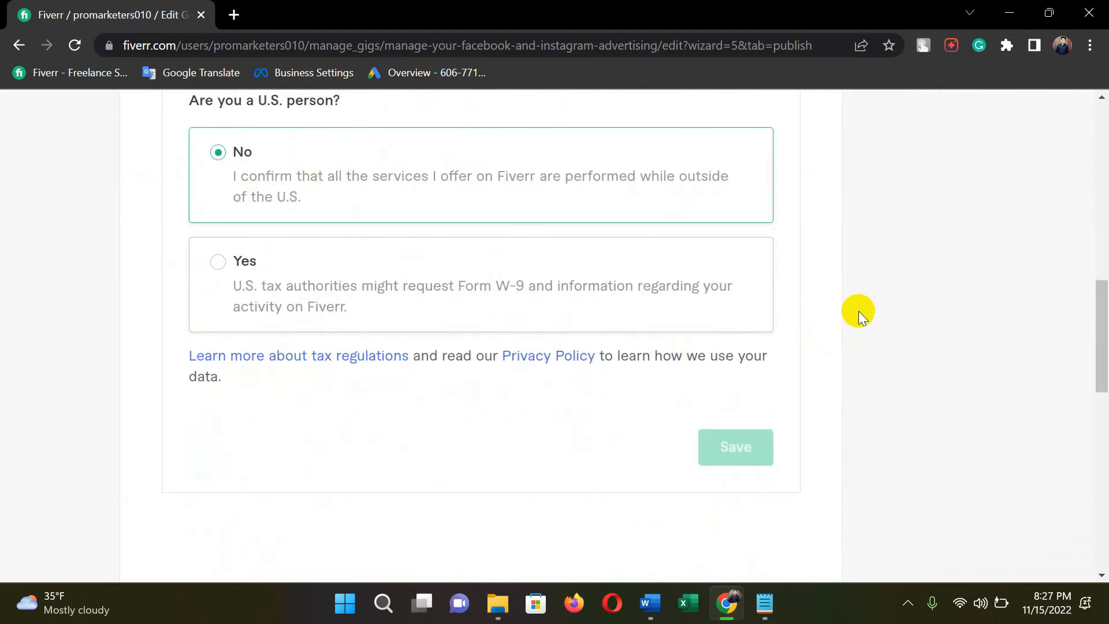
scroll(693, 306, up, 6)
scroll(144, 292, up, 3)
scroll(648, 354, down, 7)
scroll(463, 344, down, 7)
scroll(225, 312, up, 7)
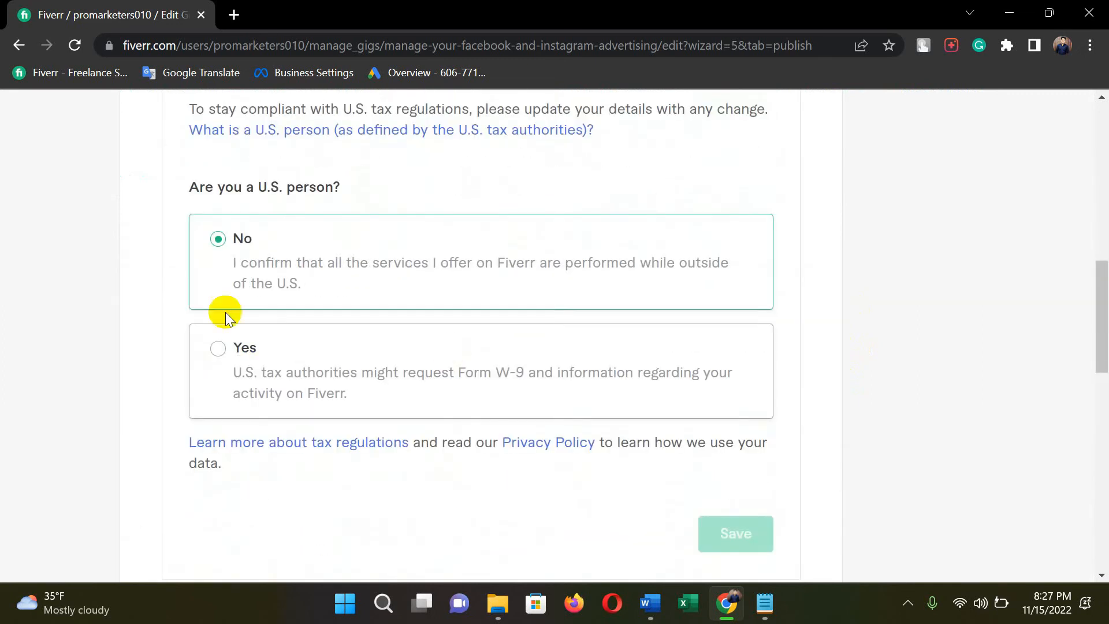
Reload the publishing page and examine the requirements still listed there, including the English Skills Test
click(75, 45)
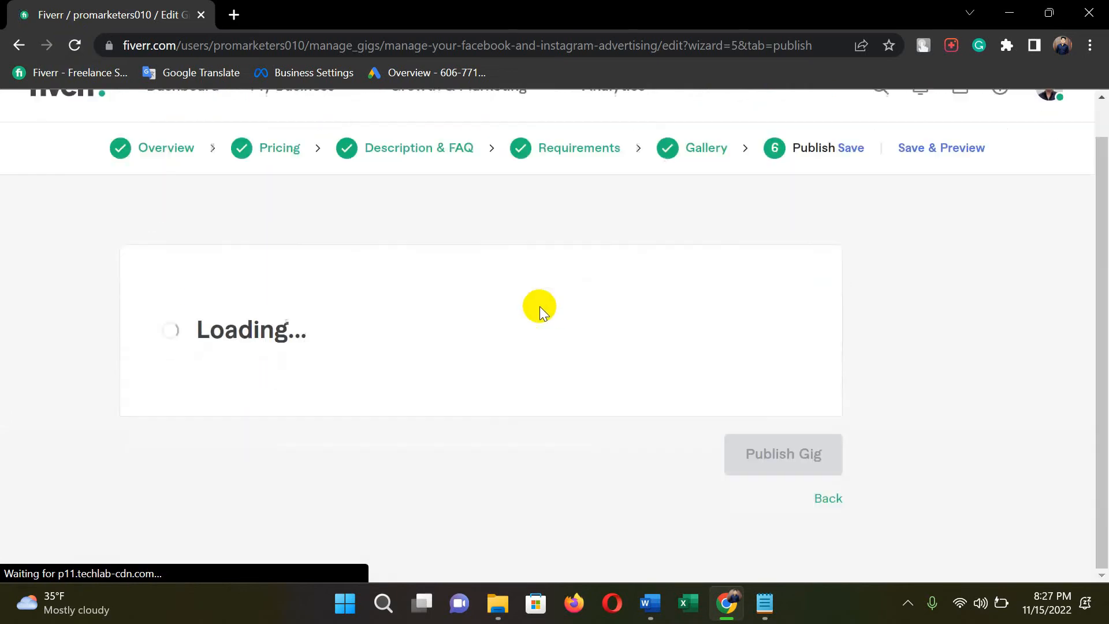
scroll(711, 313, down, 6)
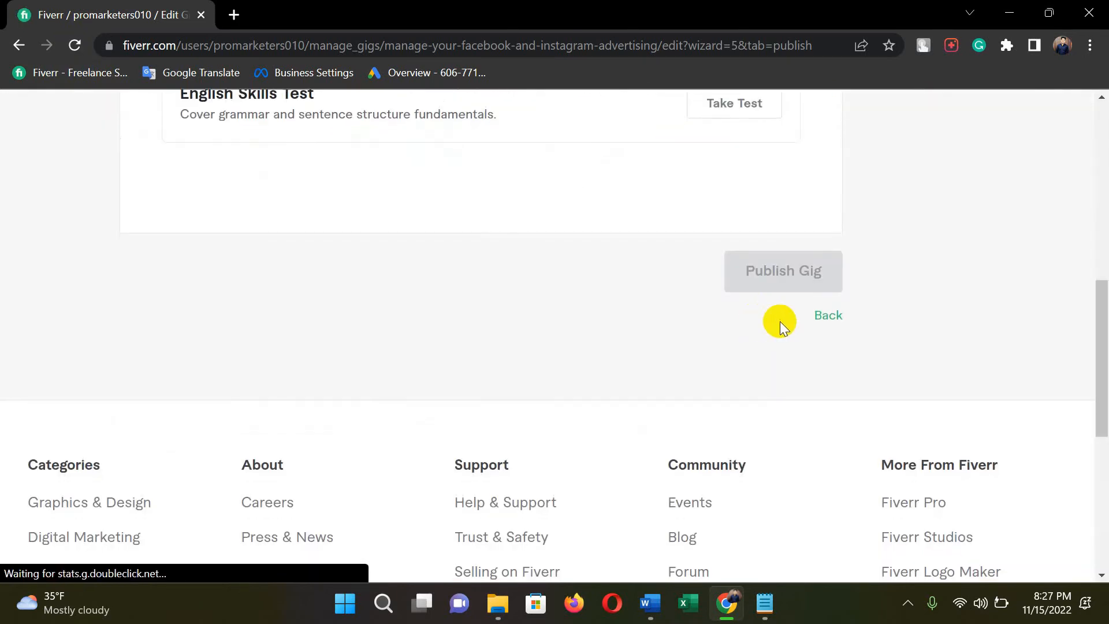
scroll(800, 315, up, 3)
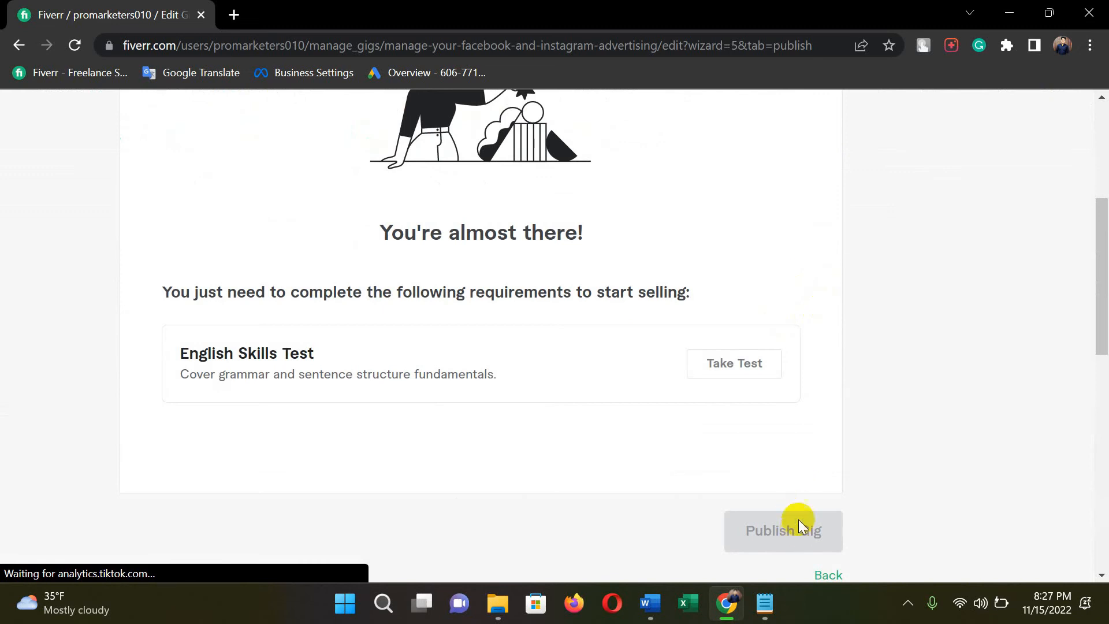
scroll(771, 496, down, 1)
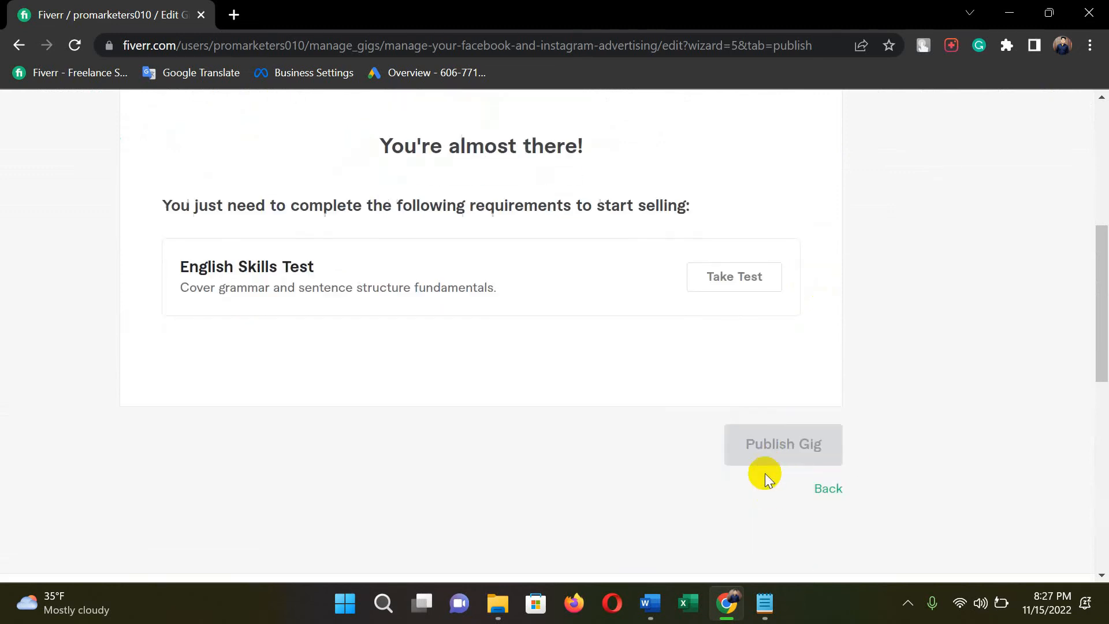
scroll(758, 448, up, 4)
scroll(758, 449, down, 3)
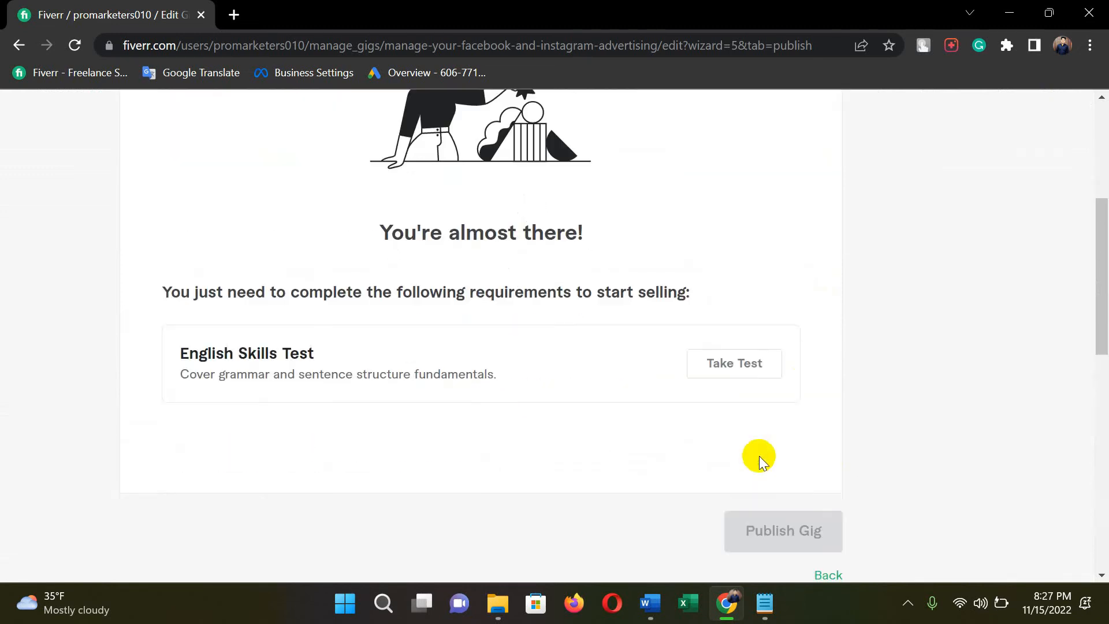
scroll(565, 421, up, 4)
scroll(565, 421, down, 3)
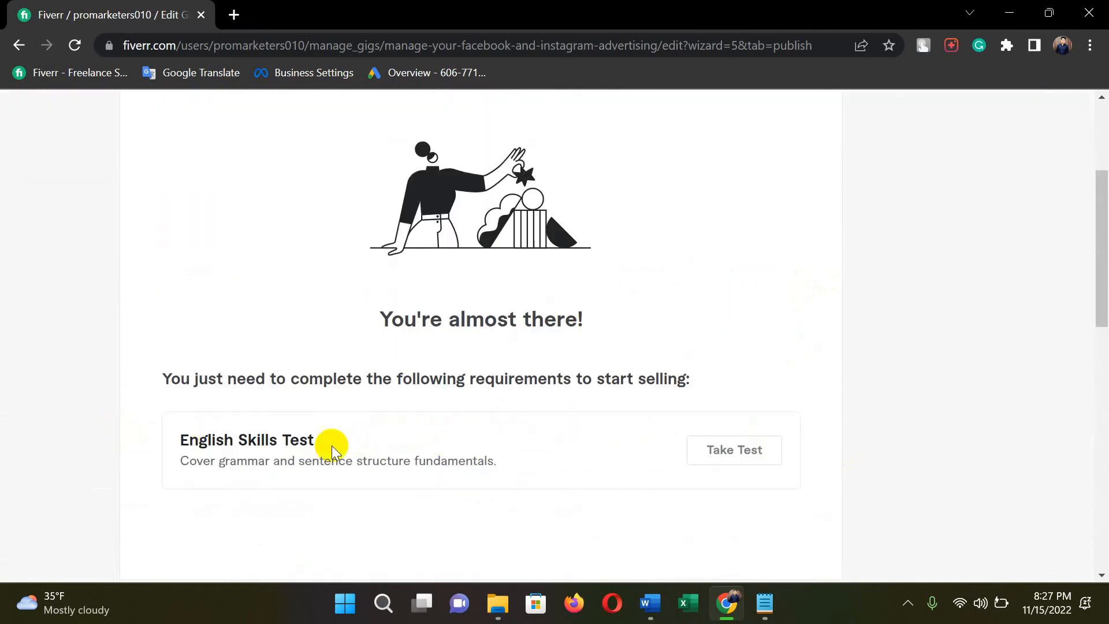
scroll(381, 433, up, 4)
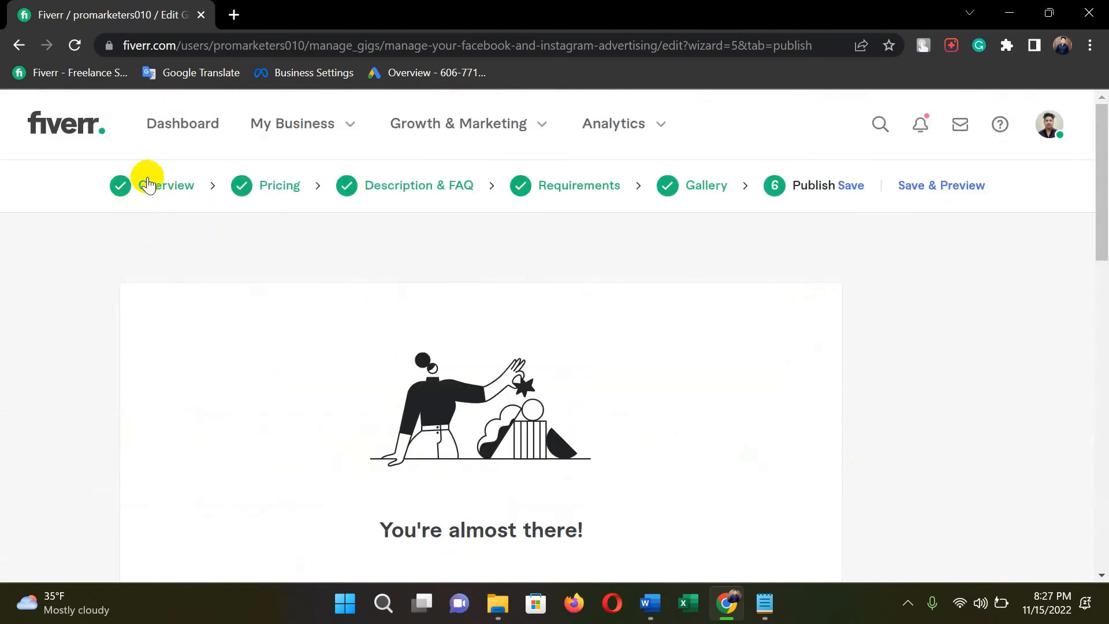
Reopen the Gig's Overview and change its category to Programming & Tech with the subcategory Other
click(165, 190)
scroll(601, 346, down, 1)
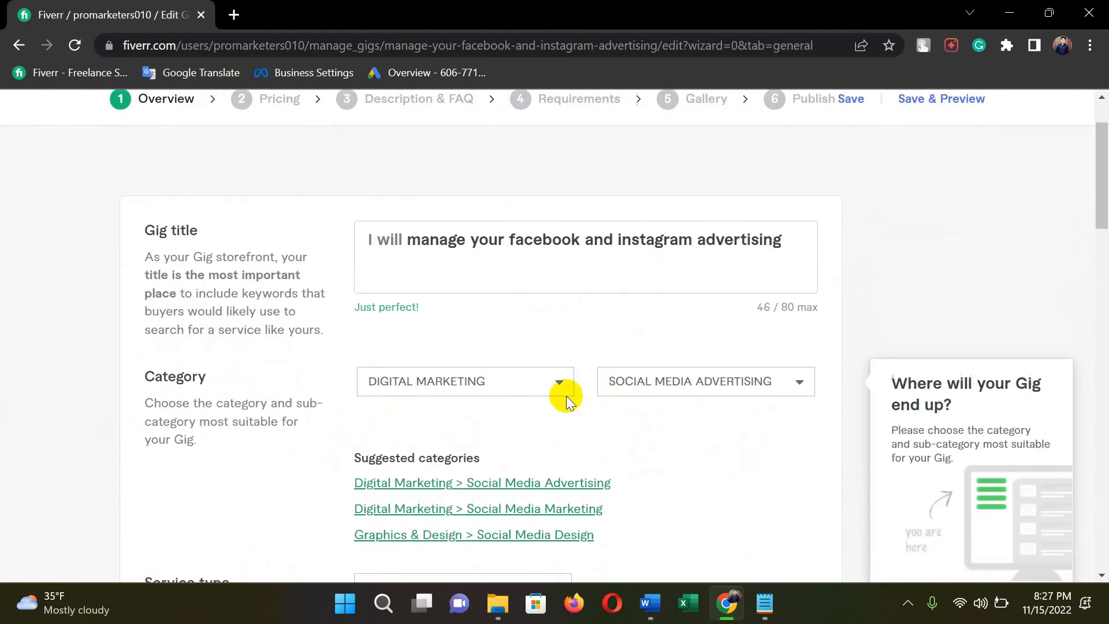
click(523, 381)
scroll(471, 462, down, 3)
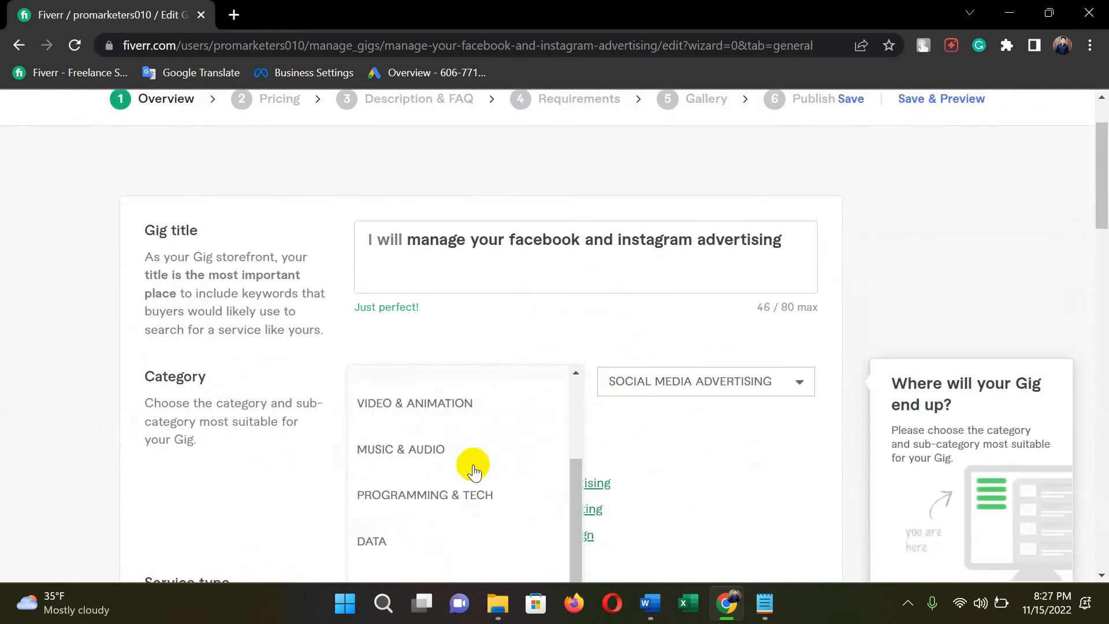
click(465, 486)
click(753, 386)
scroll(722, 485, down, 5)
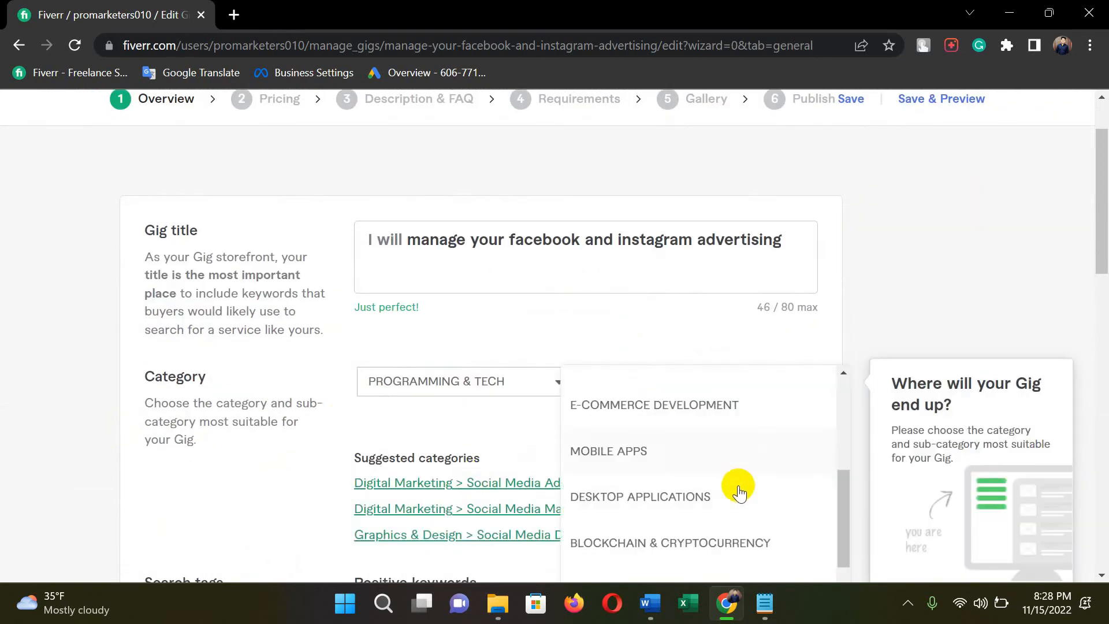
scroll(702, 503, down, 6)
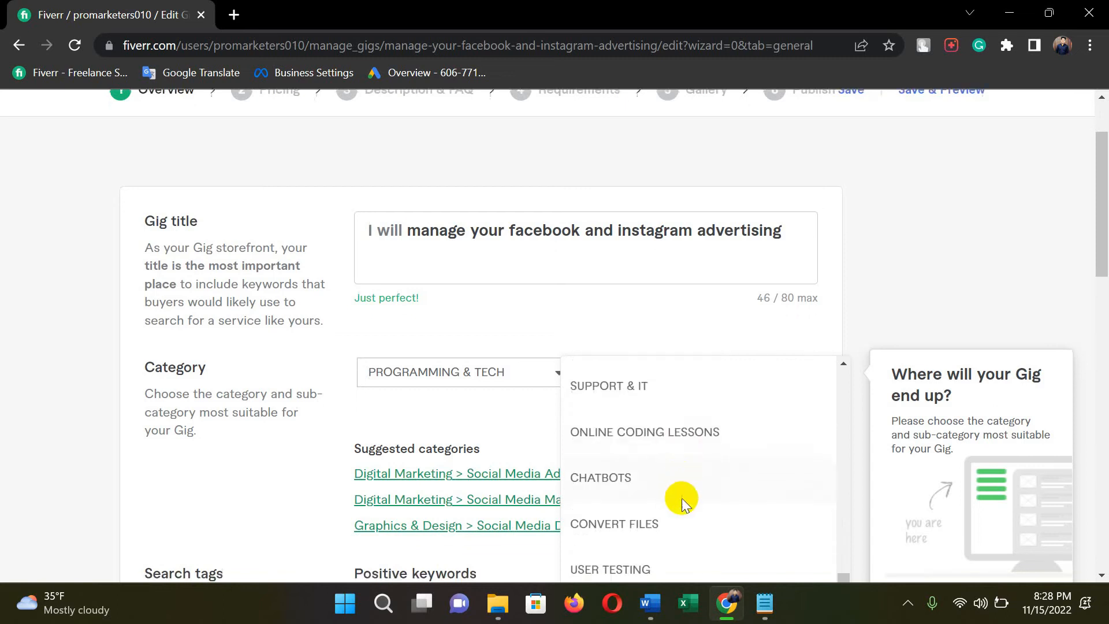
click(614, 403)
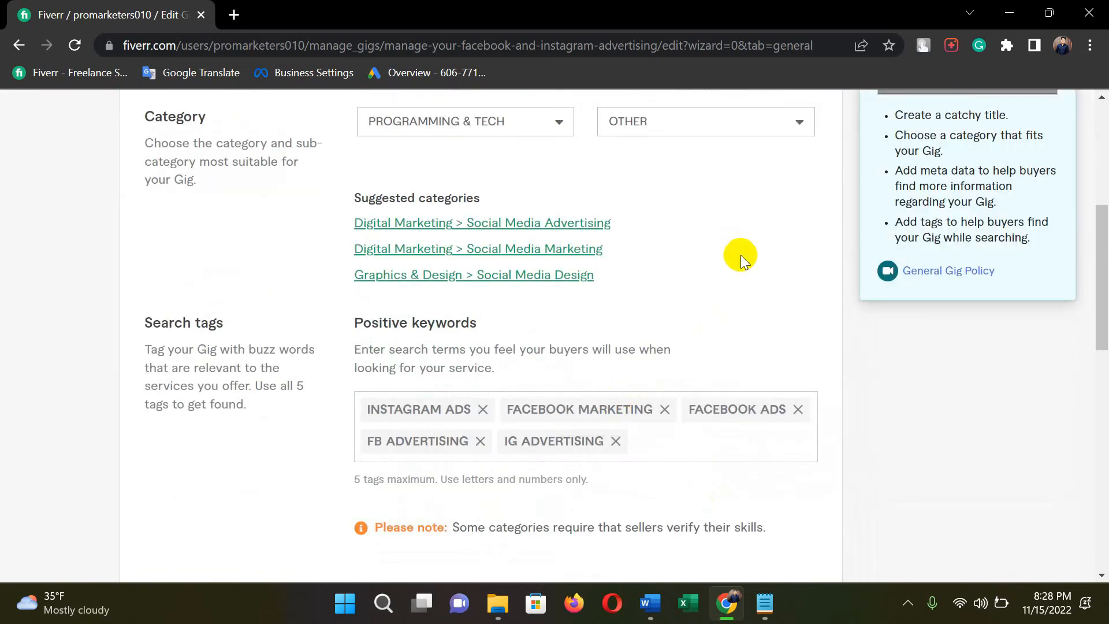
Keep the Gig title and search tags as they are and save the Overview to continue to pricing
scroll(768, 244, up, 3)
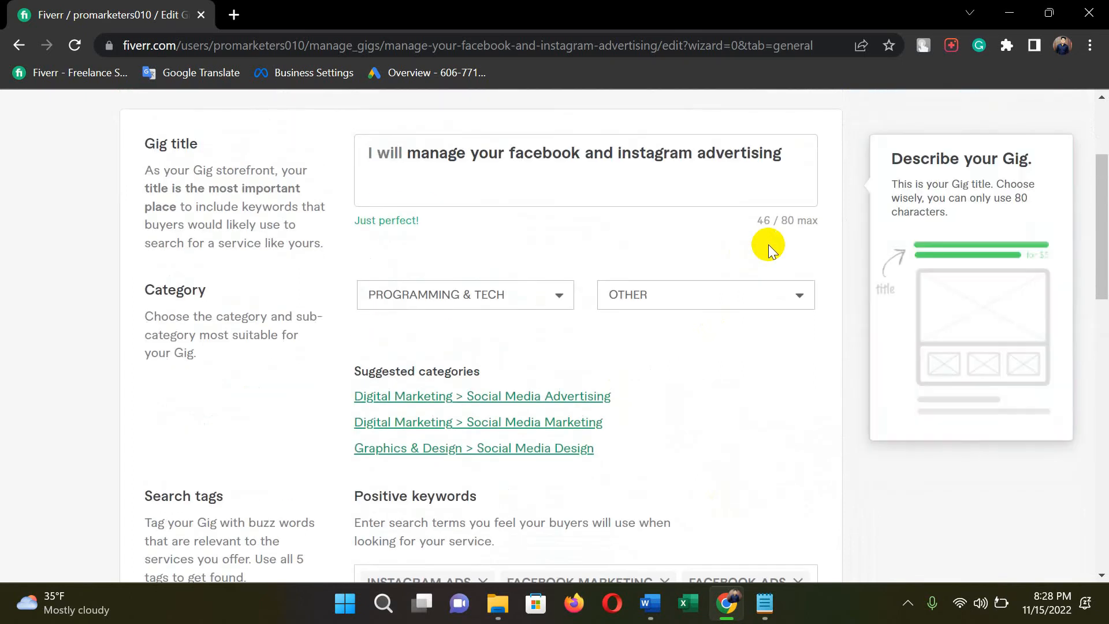
scroll(768, 244, down, 4)
scroll(819, 287, down, 2)
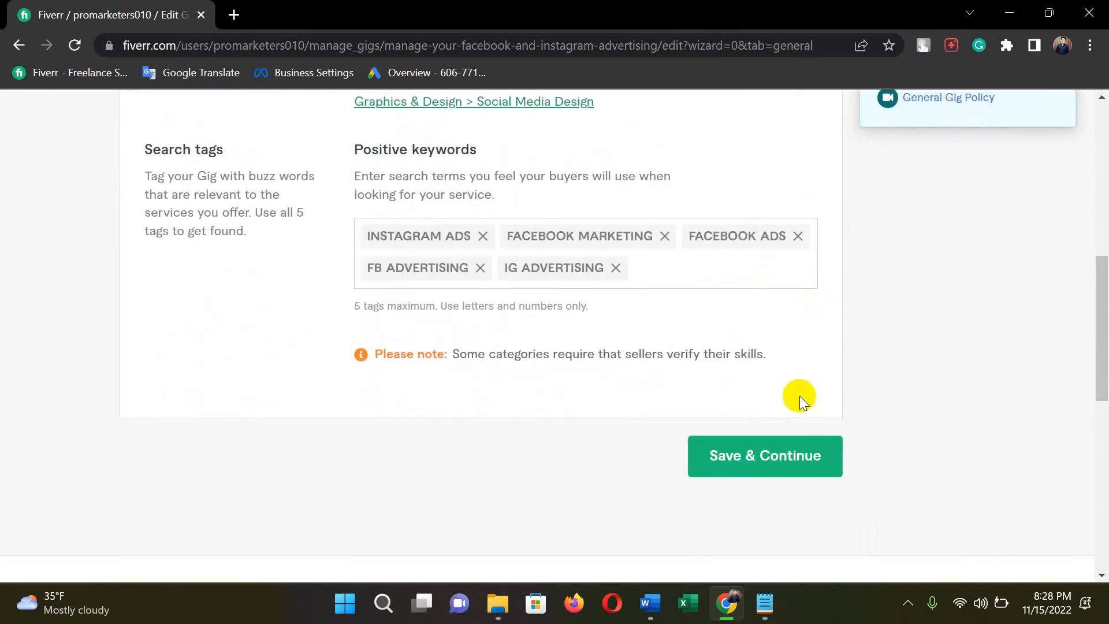
click(775, 460)
scroll(869, 315, up, 5)
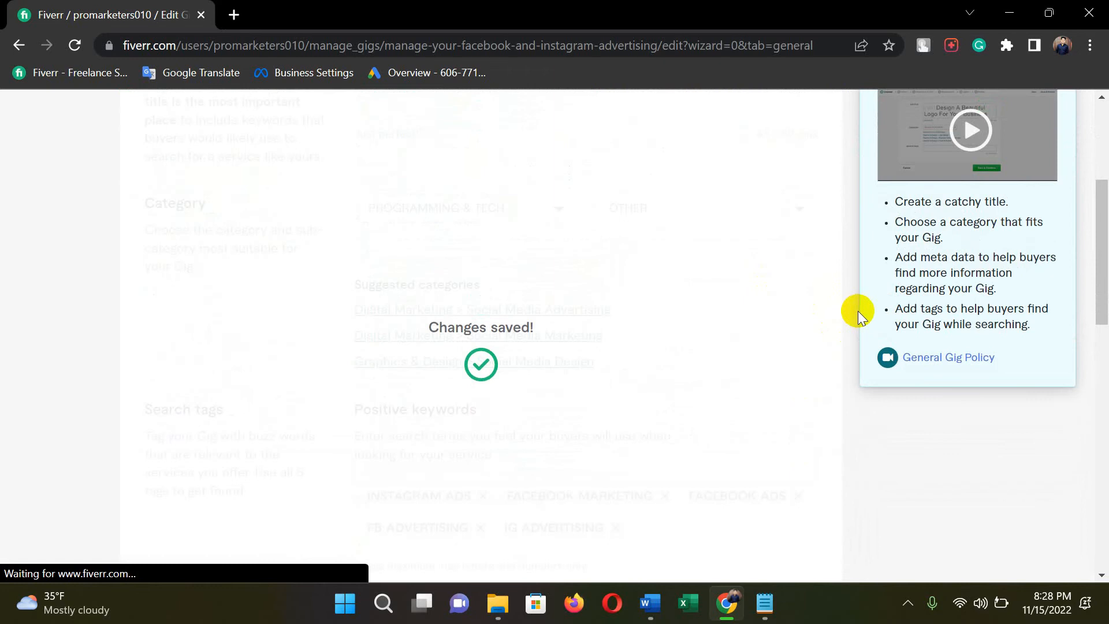
Keep the existing packages and extra services, and save the Scope & Pricing page to continue
scroll(770, 342, down, 1)
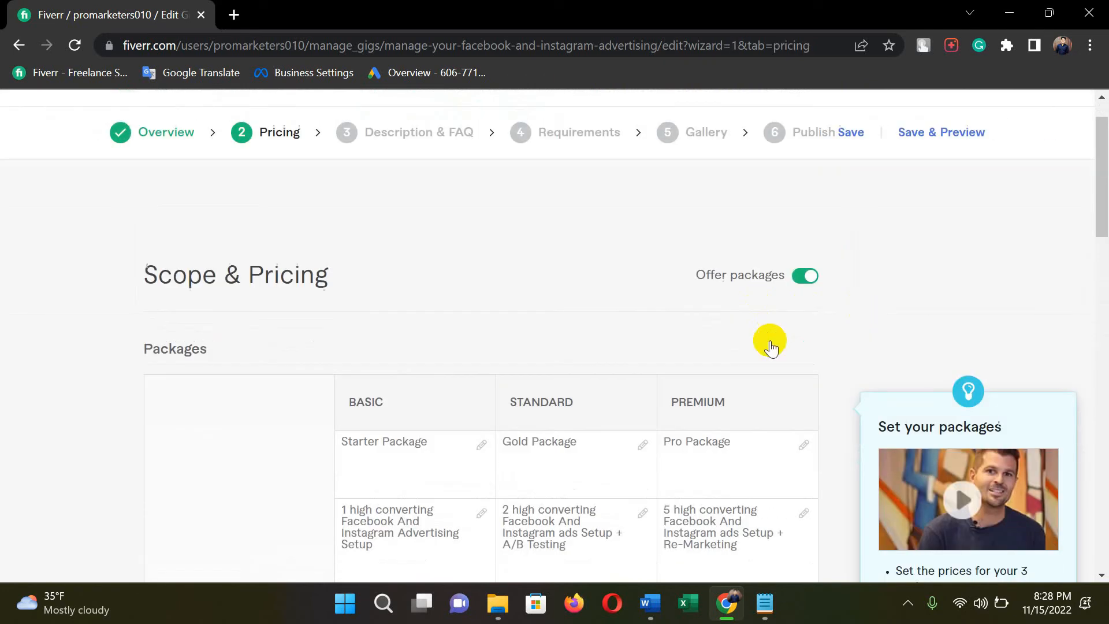
scroll(797, 364, down, 5)
scroll(823, 383, down, 8)
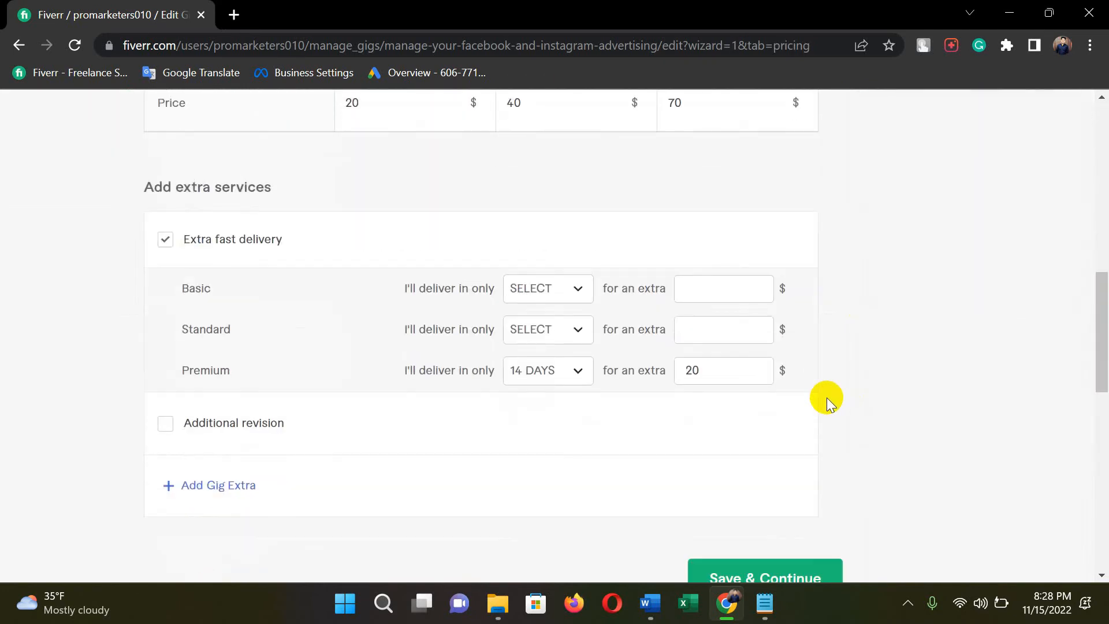
scroll(826, 398, down, 3)
click(792, 413)
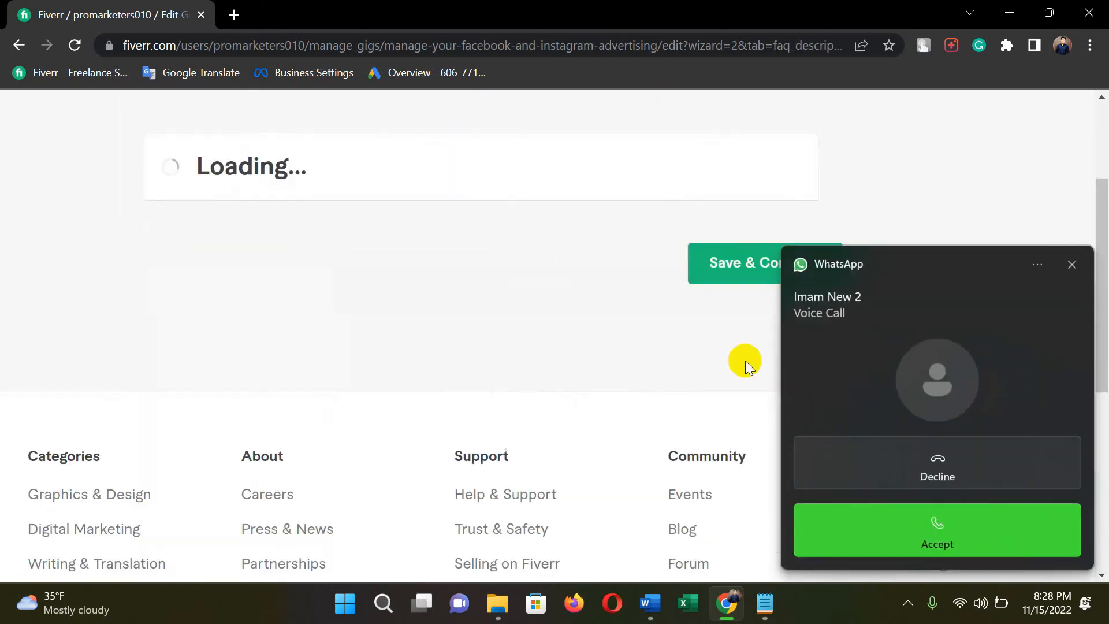
Dismiss the incoming WhatsApp call, and save the Description & FAQ and buyer Requirements pages without edits
click(1071, 261)
scroll(777, 344, down, 6)
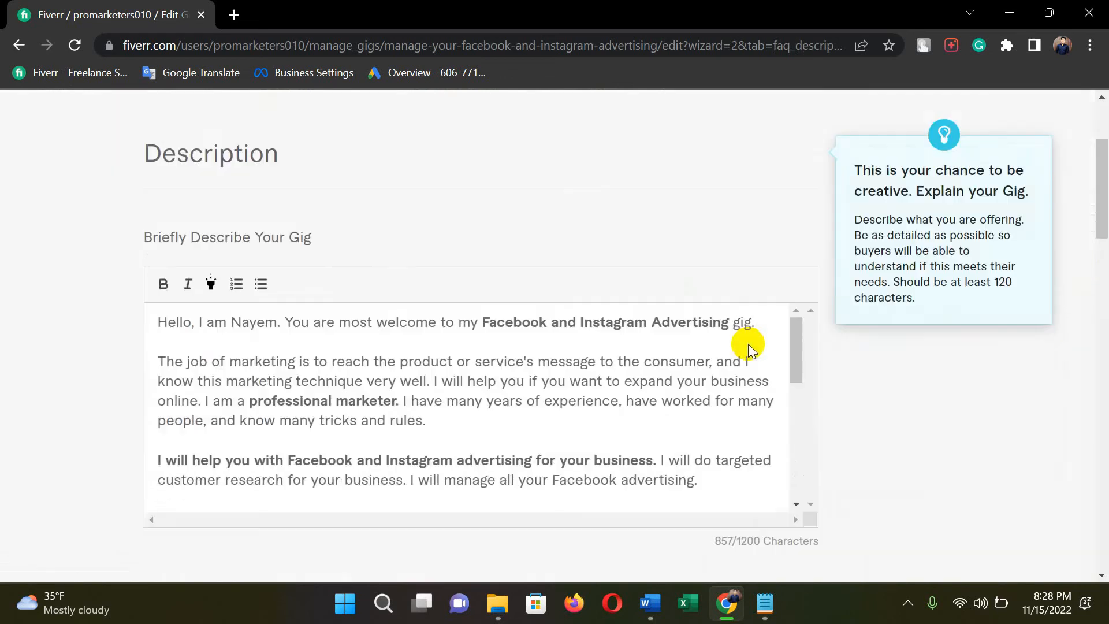
scroll(764, 346, down, 12)
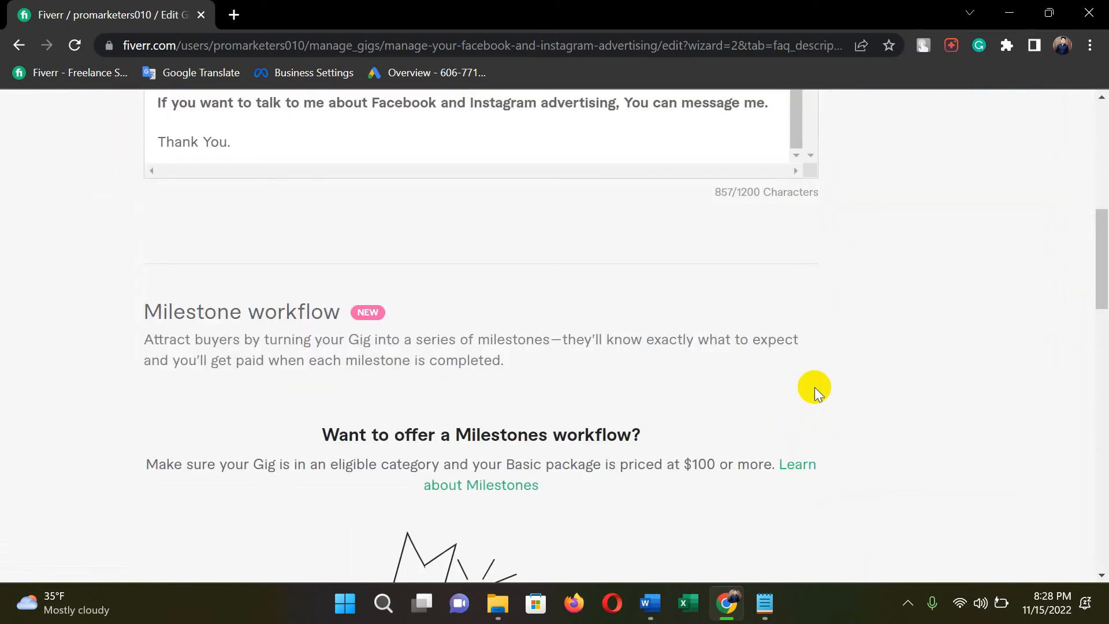
click(761, 532)
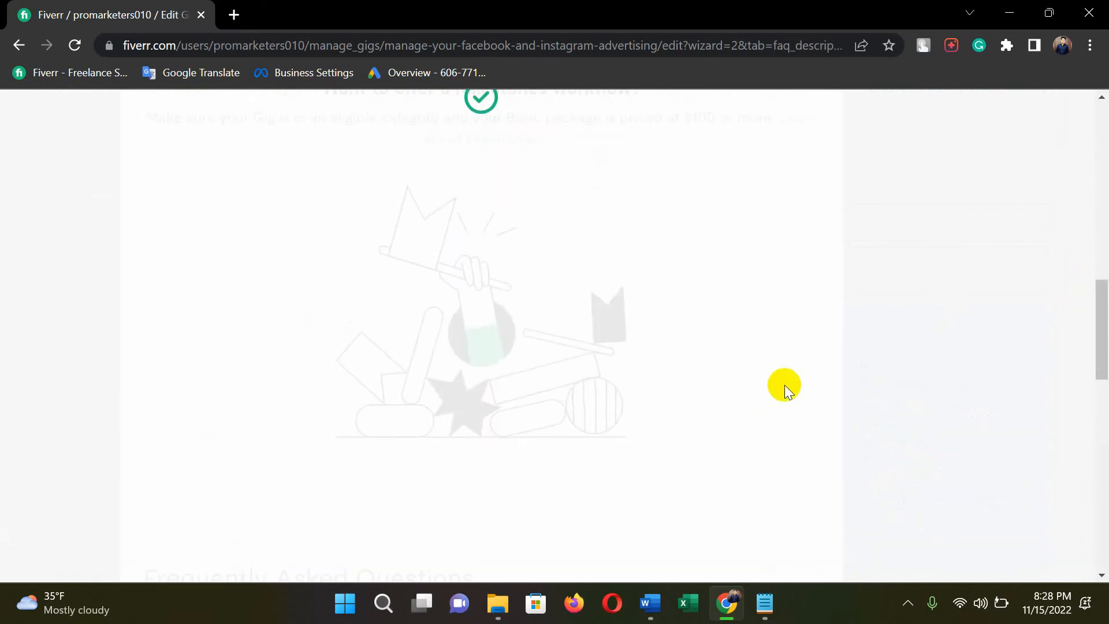
scroll(737, 367, down, 3)
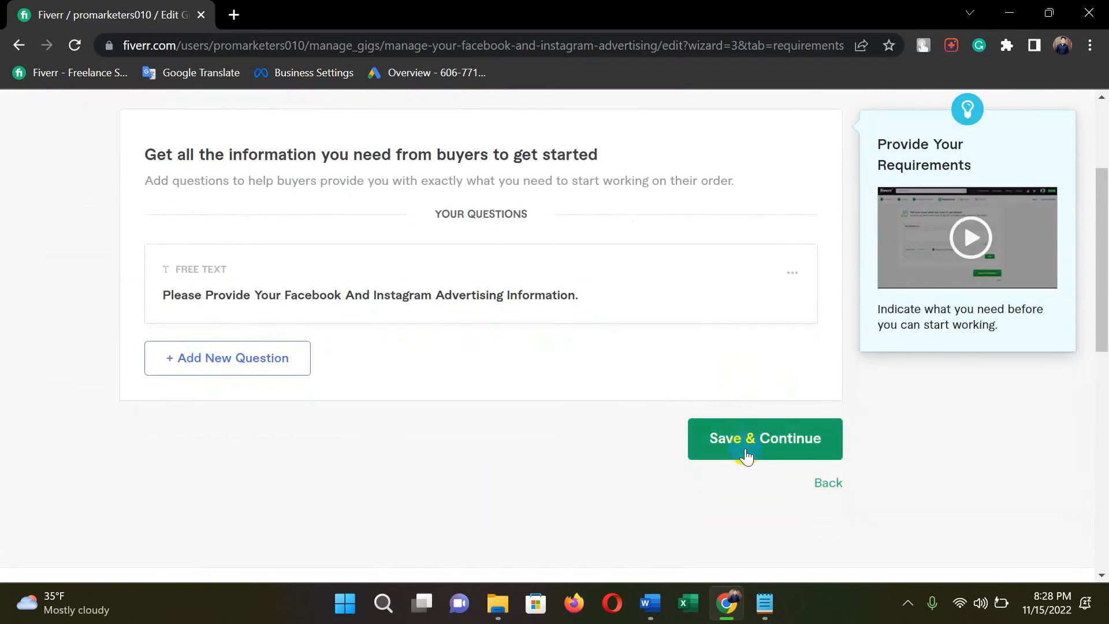
click(746, 438)
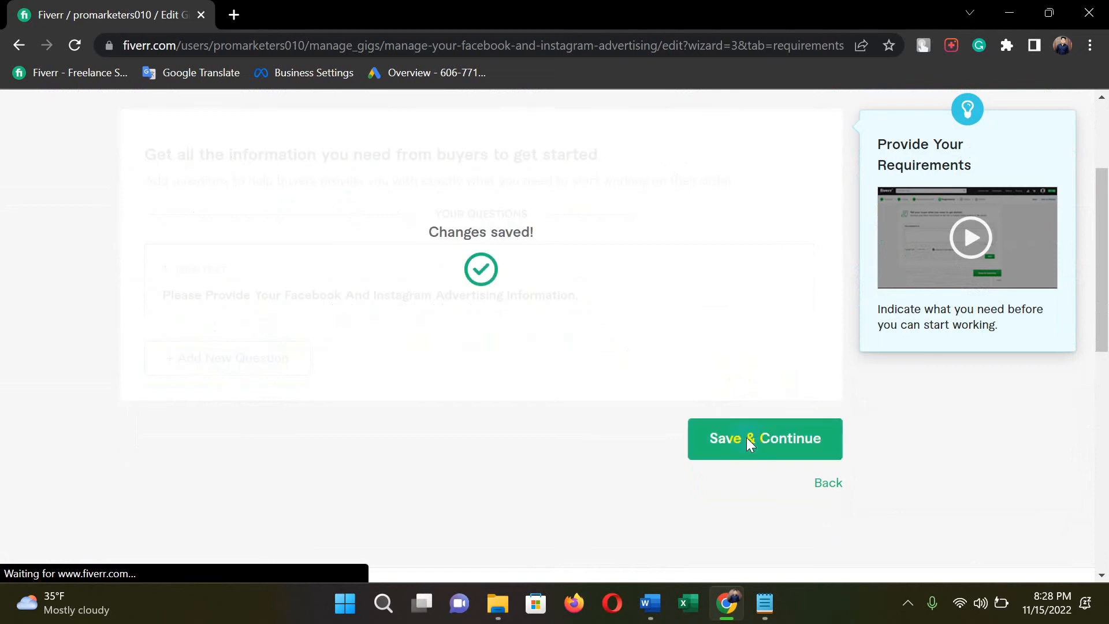
Check the three Gig images, save the gallery and publish the Gig
scroll(719, 348, down, 10)
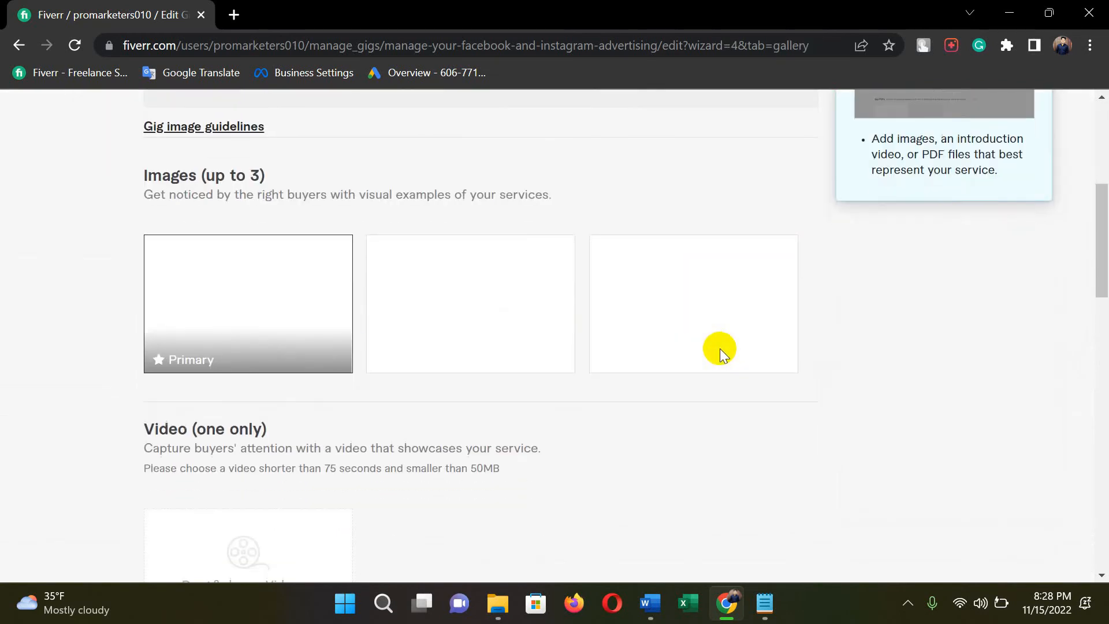
scroll(722, 356, up, 4)
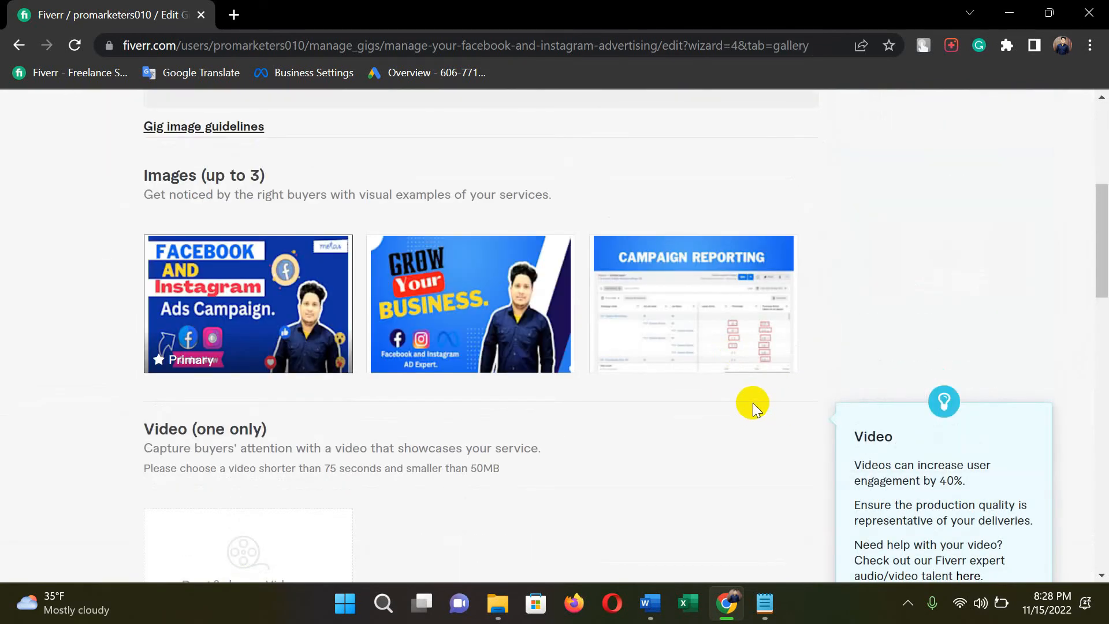
scroll(752, 404, down, 9)
click(761, 488)
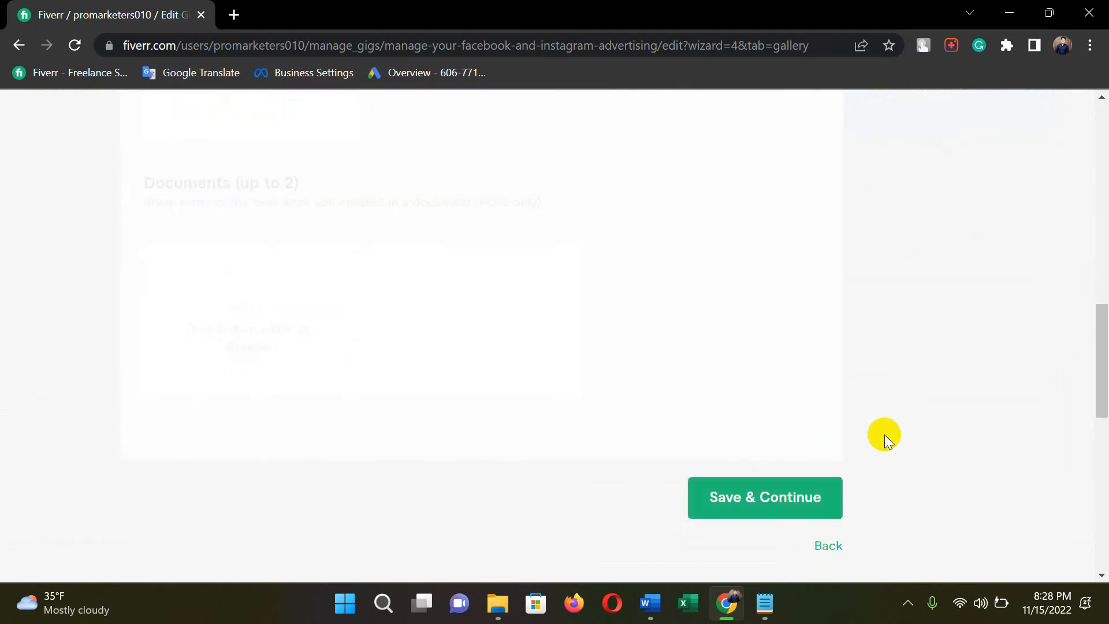
scroll(860, 398, down, 5)
click(801, 340)
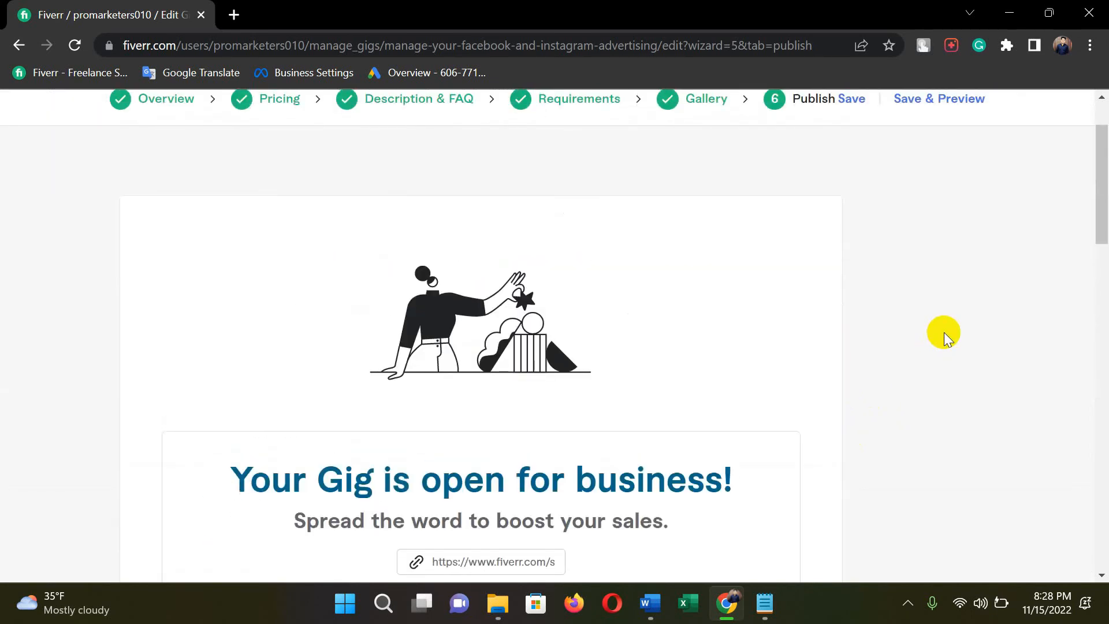
Reopen the published Gig's Overview and set its category to the suggested Digital Marketing > Social Media Advertising
scroll(944, 331, down, 15)
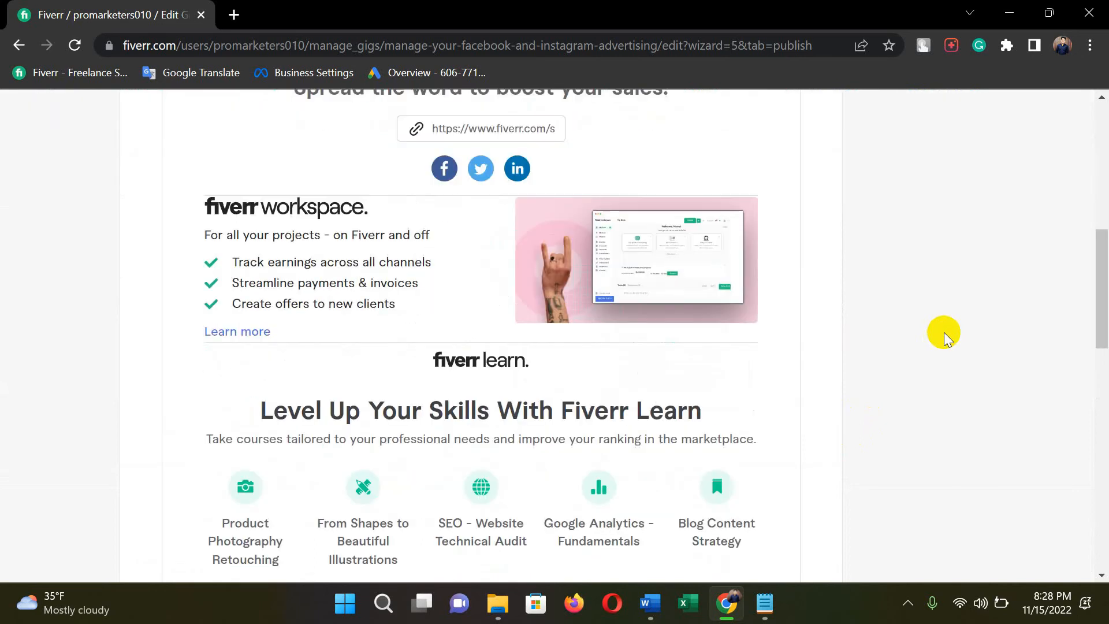
scroll(944, 332, up, 6)
scroll(944, 331, down, 6)
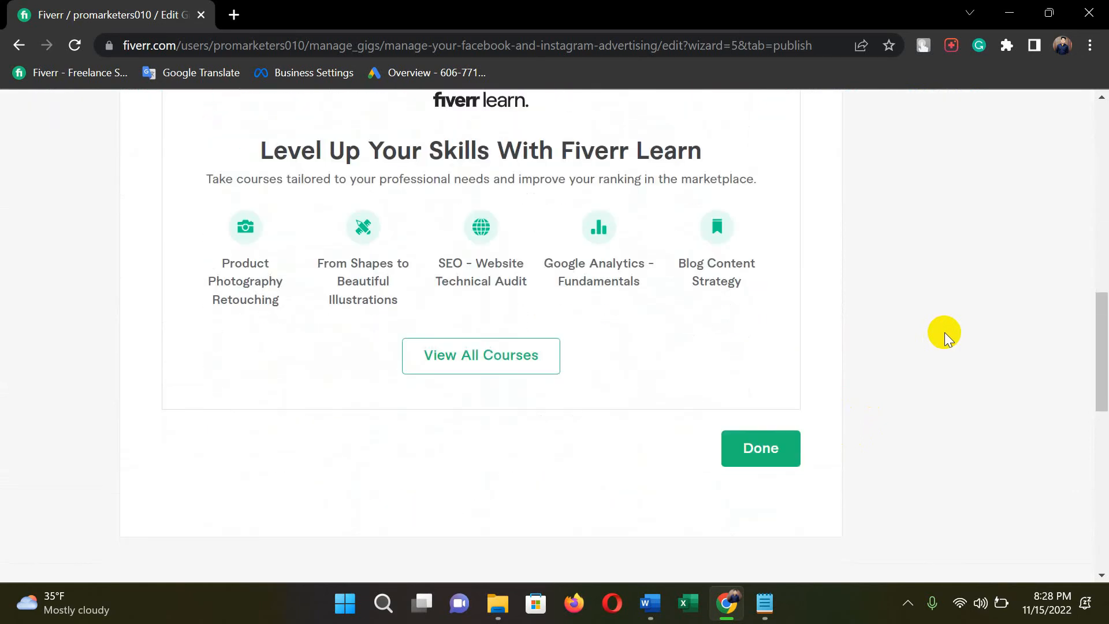
scroll(944, 331, up, 14)
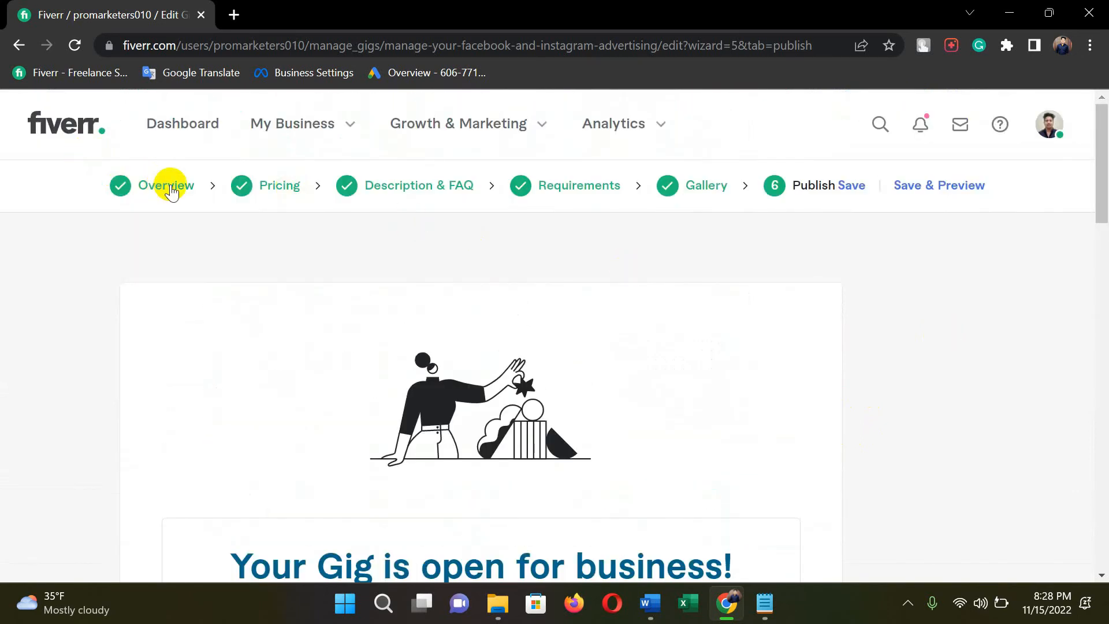
click(168, 186)
scroll(728, 327, down, 1)
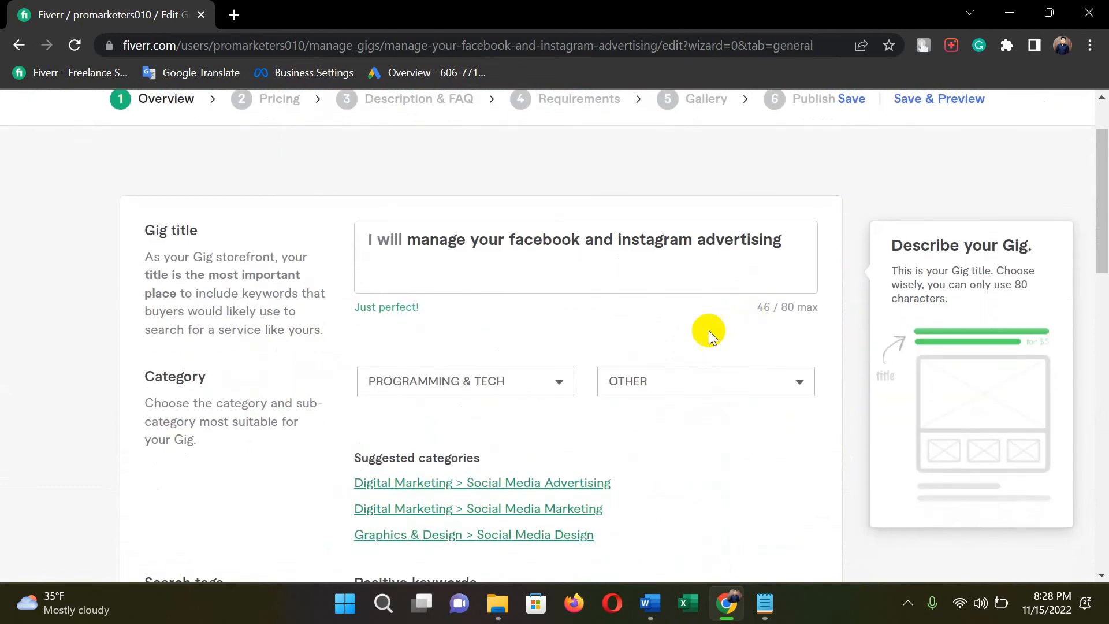
scroll(664, 334, down, 2)
click(507, 397)
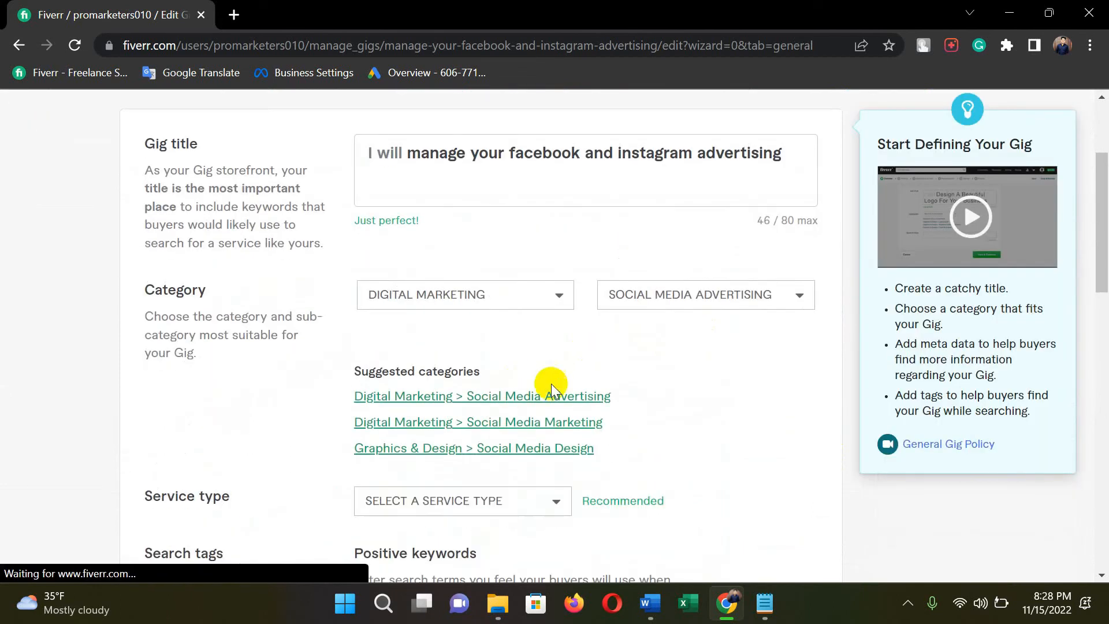
Set the Gig's service type to Ads Setup & Management and select the supported social media platforms in its metadata
scroll(664, 357, down, 3)
click(522, 334)
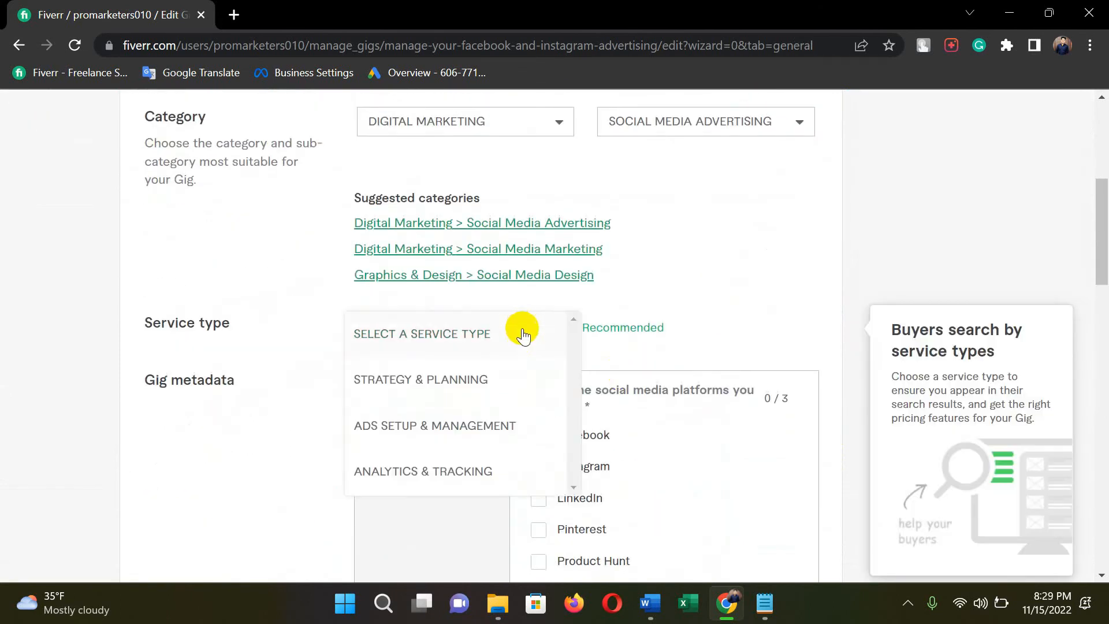
click(446, 427)
scroll(557, 410, down, 2)
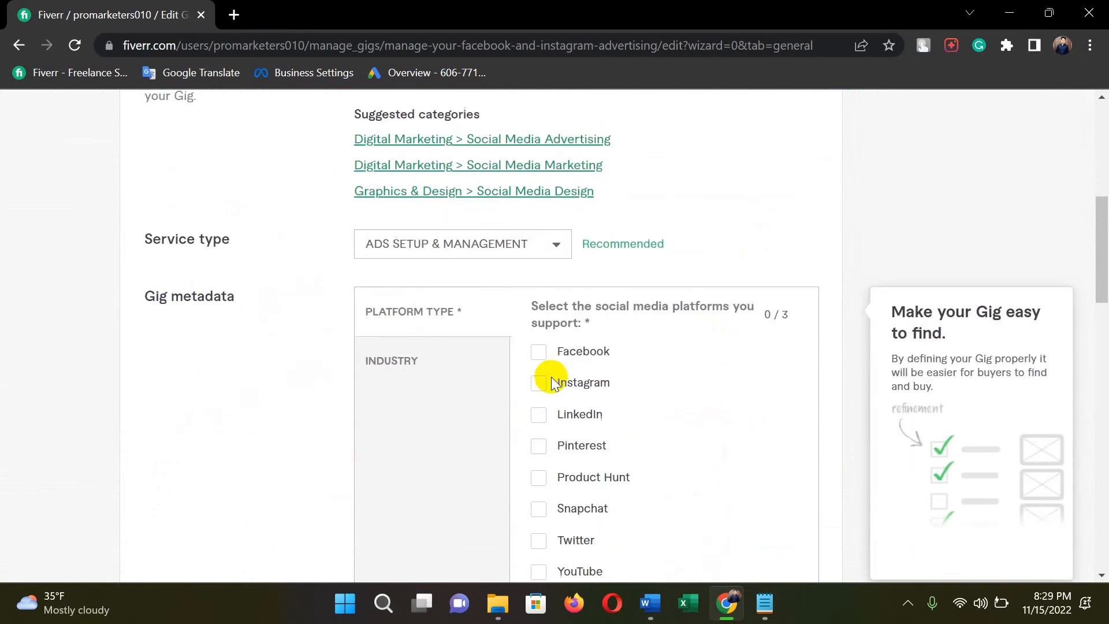
Set the Gig metadata's industry of expertise to Marketing & advertising and save the Overview page
click(432, 359)
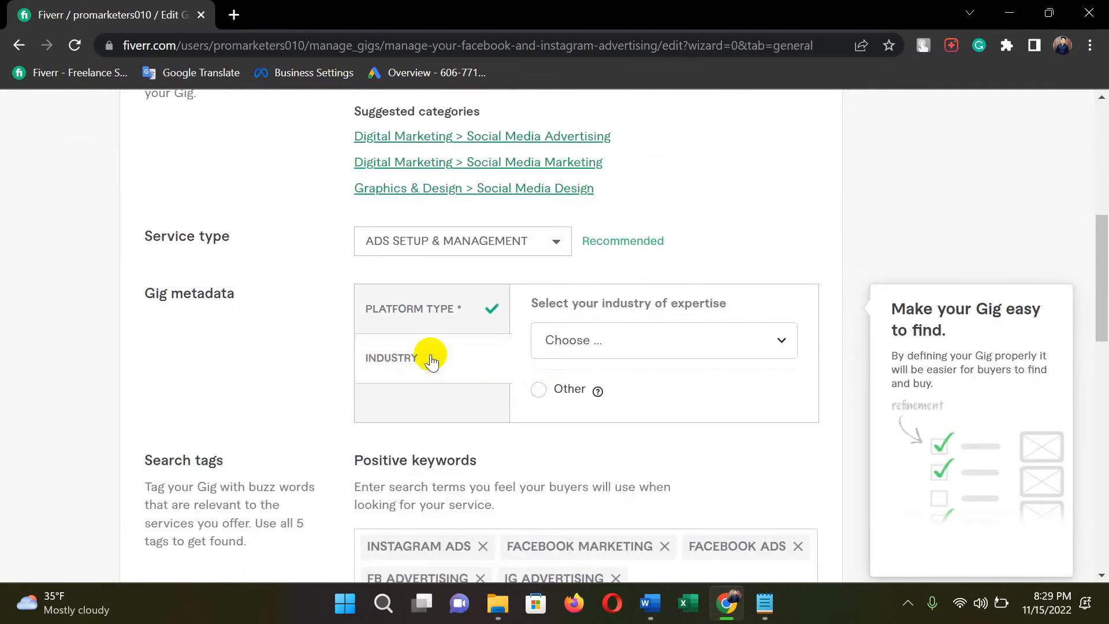
click(616, 357)
scroll(668, 218, down, 8)
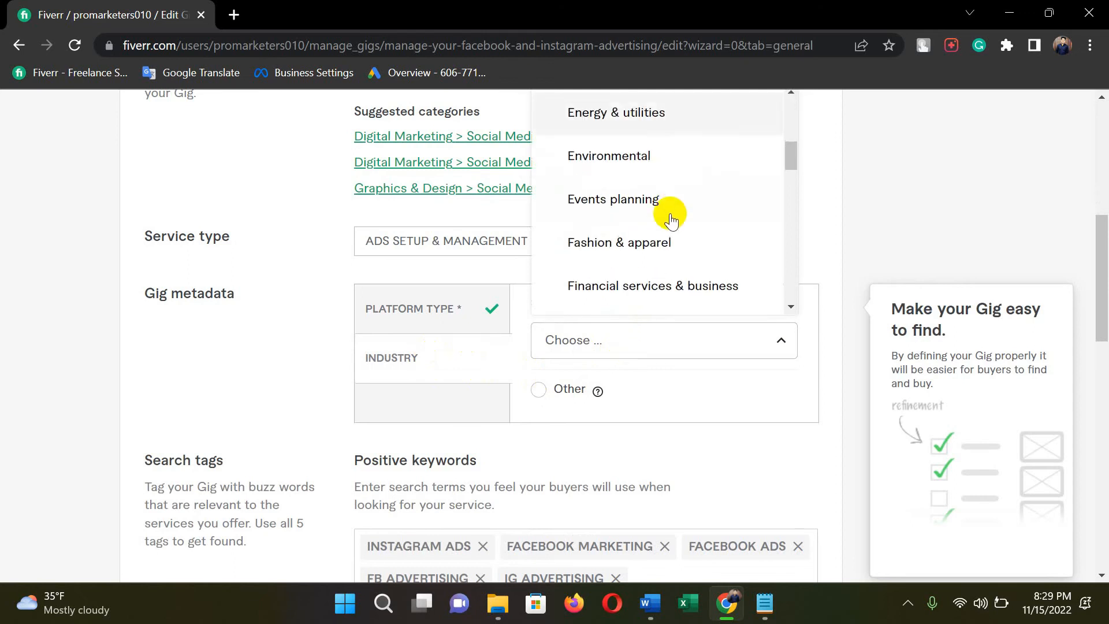
scroll(670, 231, down, 5)
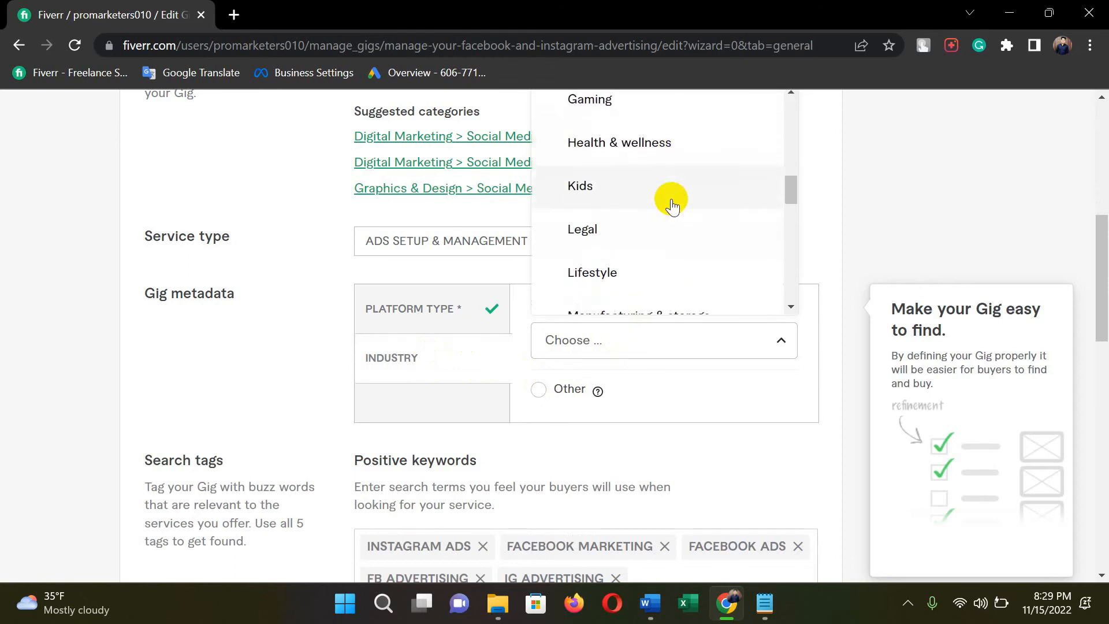
click(660, 208)
scroll(820, 339, down, 5)
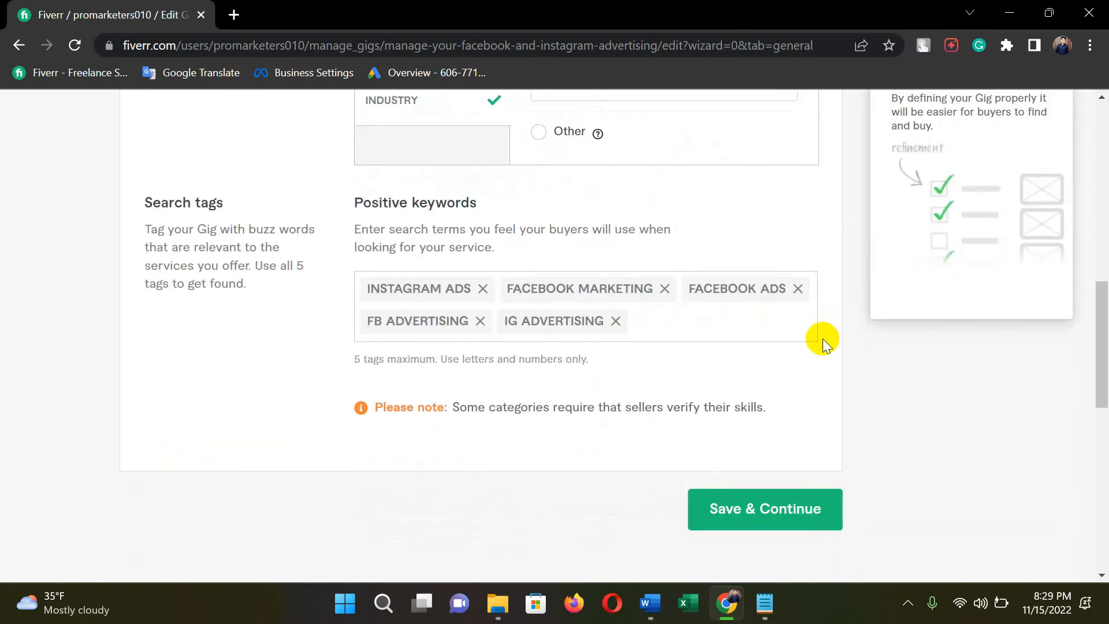
click(786, 498)
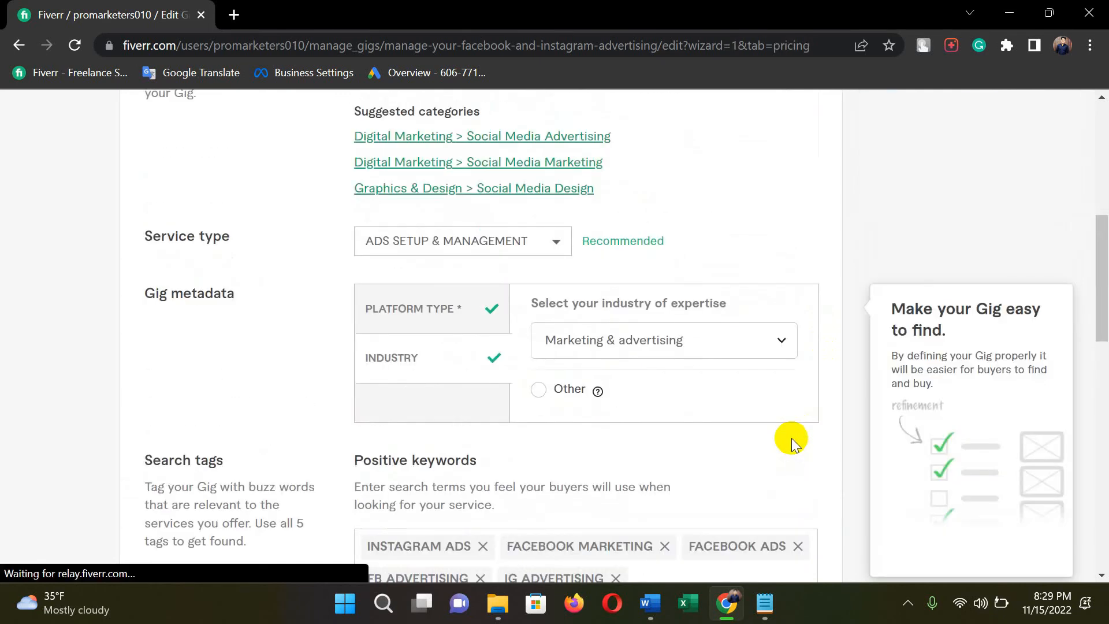
Include target audience research, keyword research and the ads analytical report in the Basic, Standard and Premium packages
scroll(636, 393, down, 10)
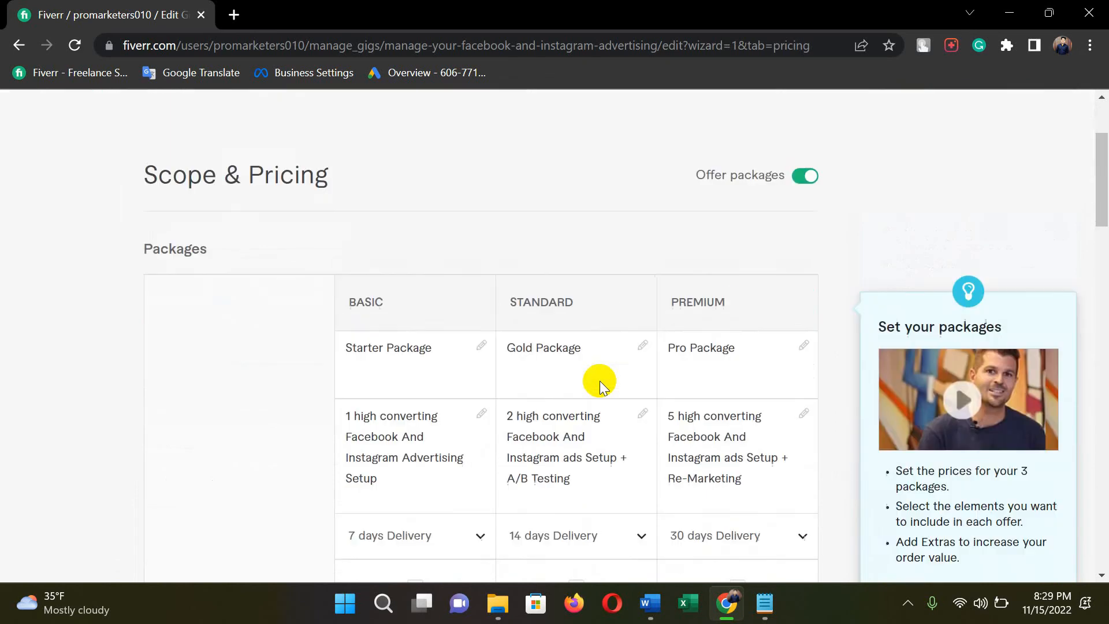
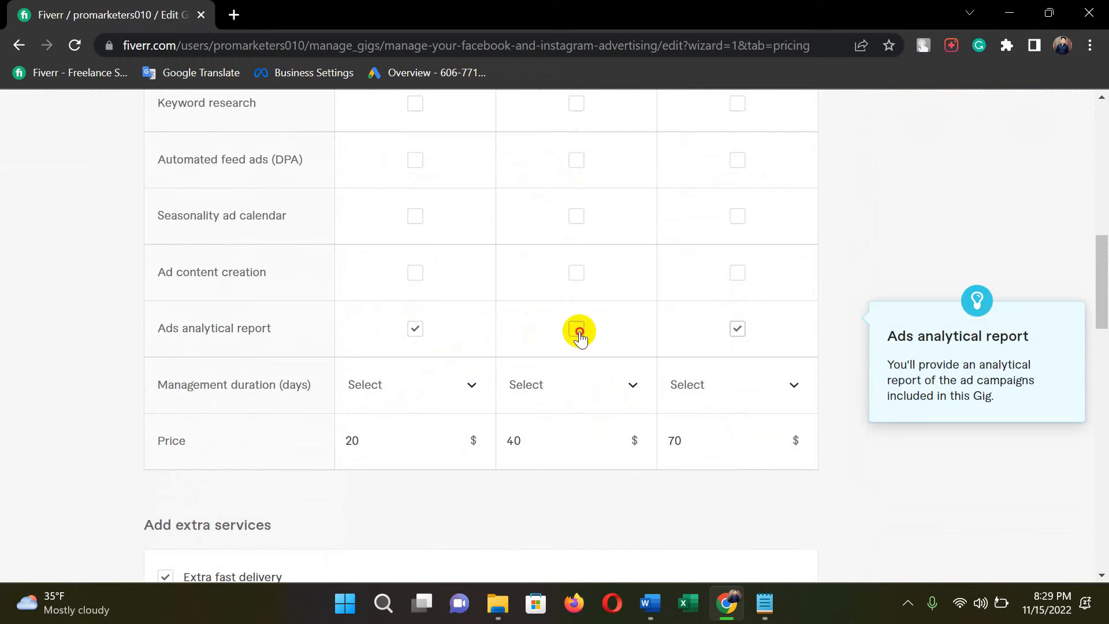
scroll(579, 338, up, 5)
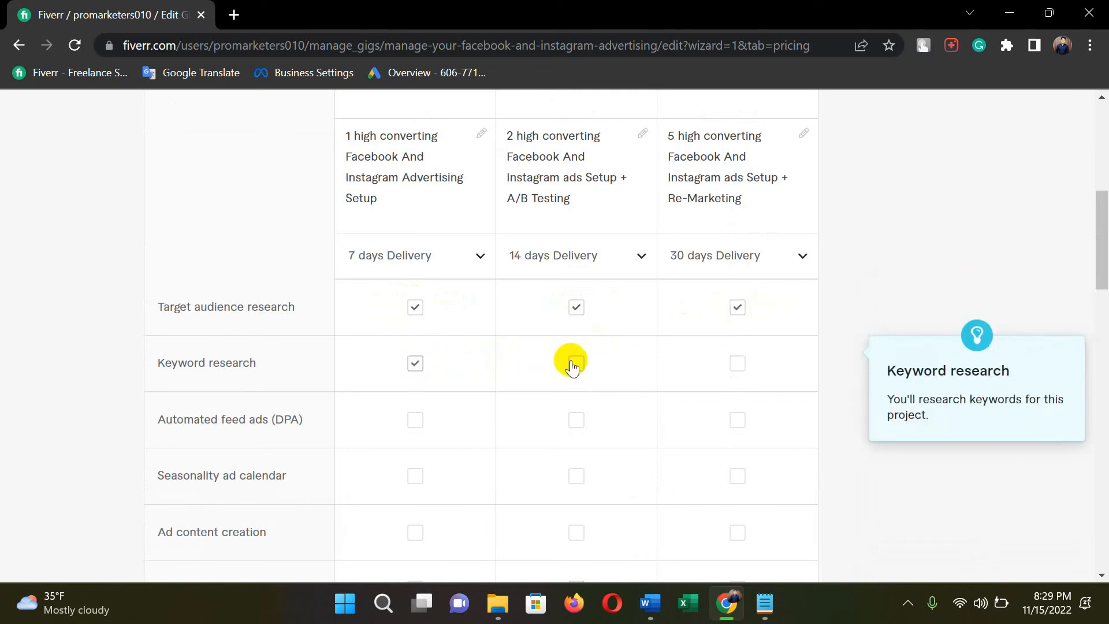
click(720, 369)
Add automated feed ads, seasonality ad calendar and ad content creation to the Premium package, and save Scope & Pricing
scroll(722, 364, down, 2)
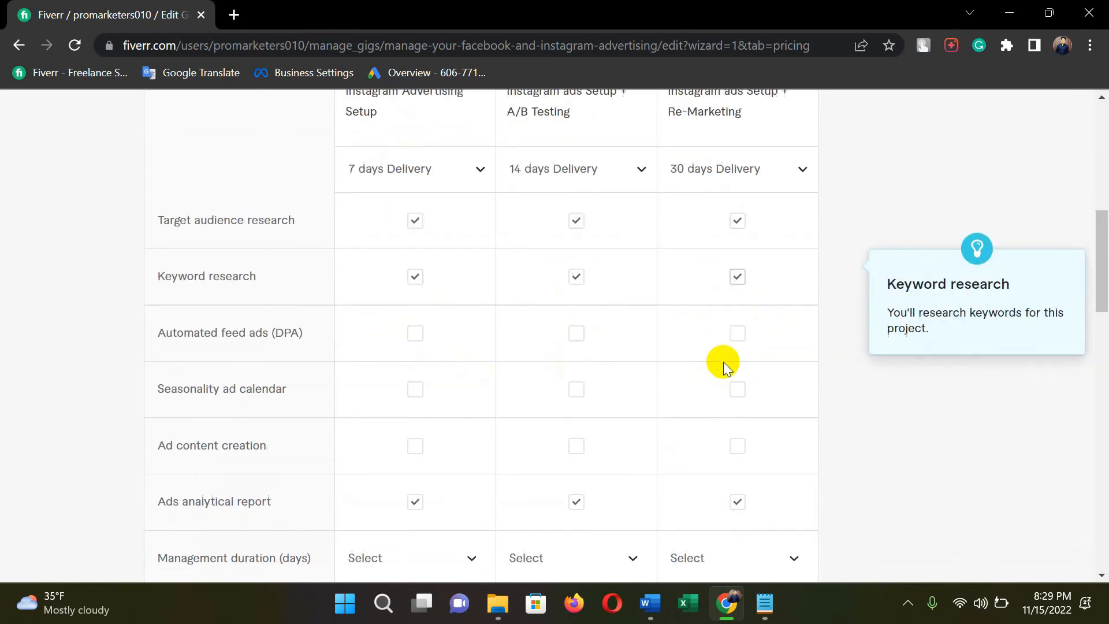
click(739, 445)
scroll(784, 408, down, 10)
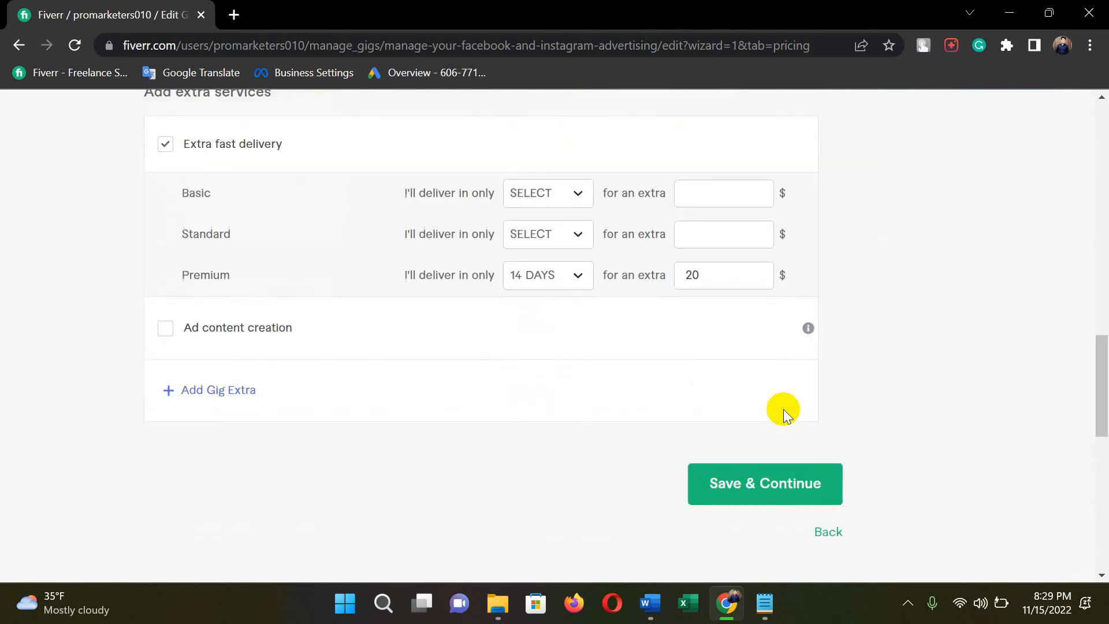
click(769, 488)
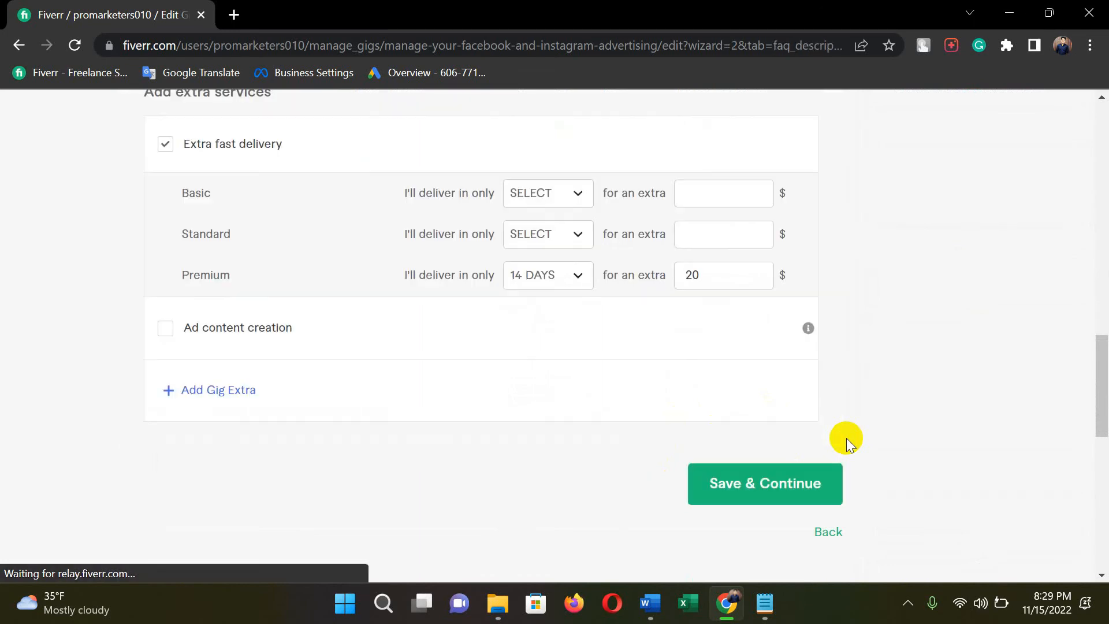
Keep the Gig's description, FAQ and buyer question as they are, and save the Description & FAQ and Requirements pages
scroll(751, 427, down, 10)
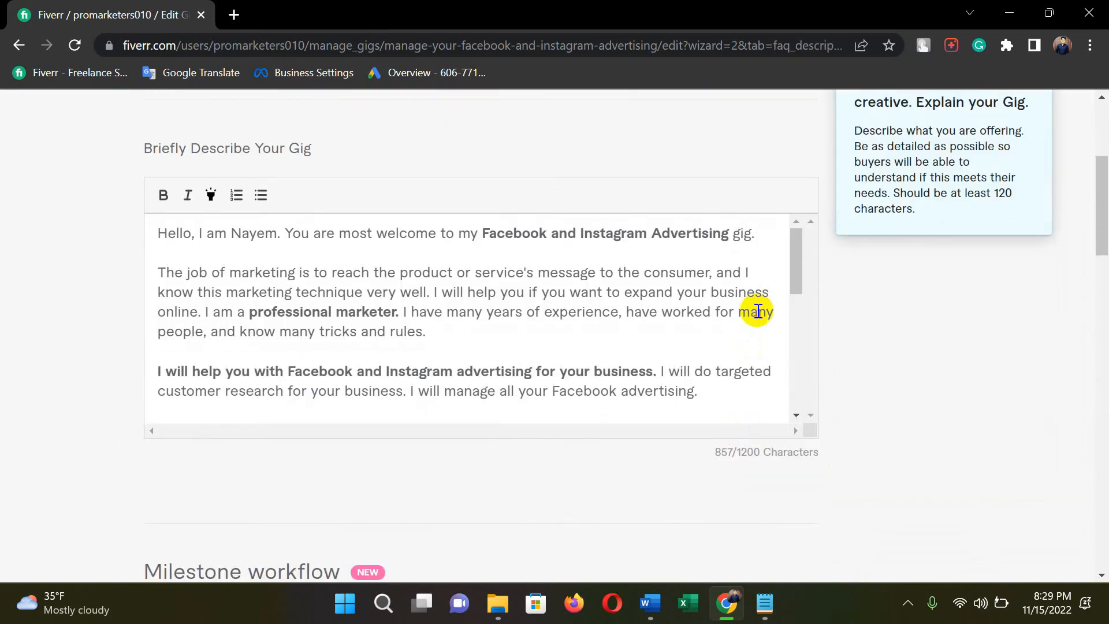
scroll(757, 331, down, 10)
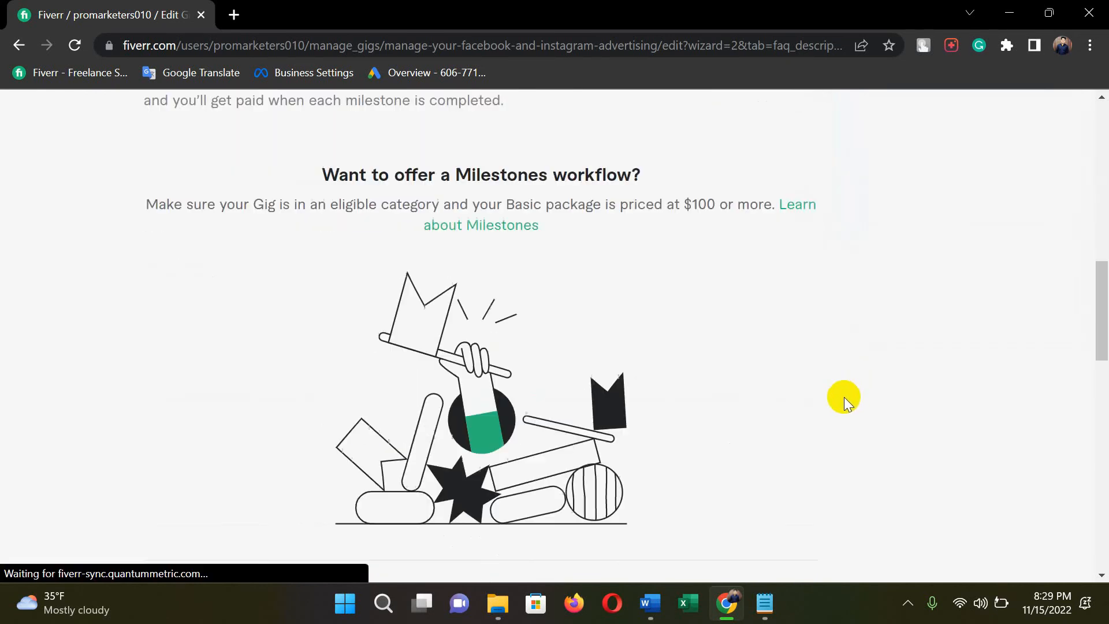
scroll(790, 417, down, 4)
click(757, 531)
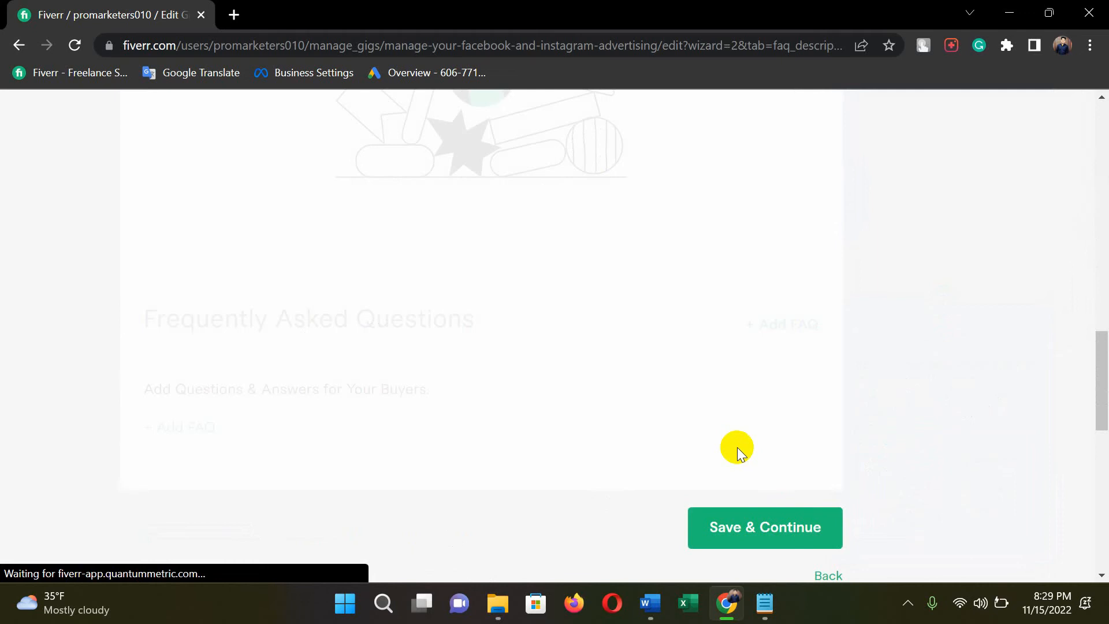
scroll(738, 454, down, 3)
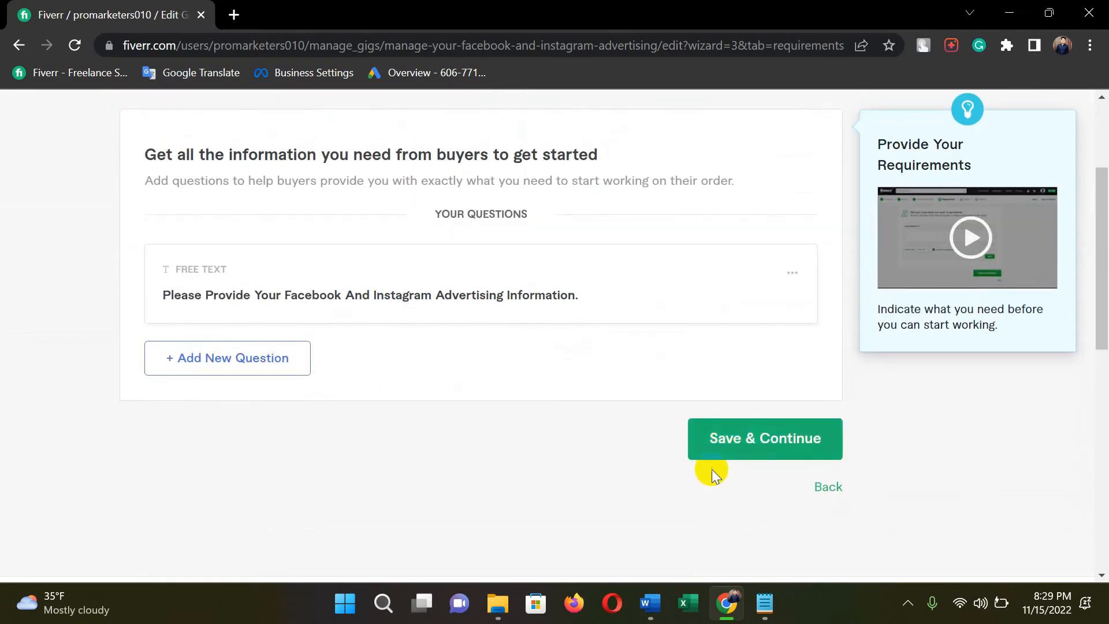
click(758, 438)
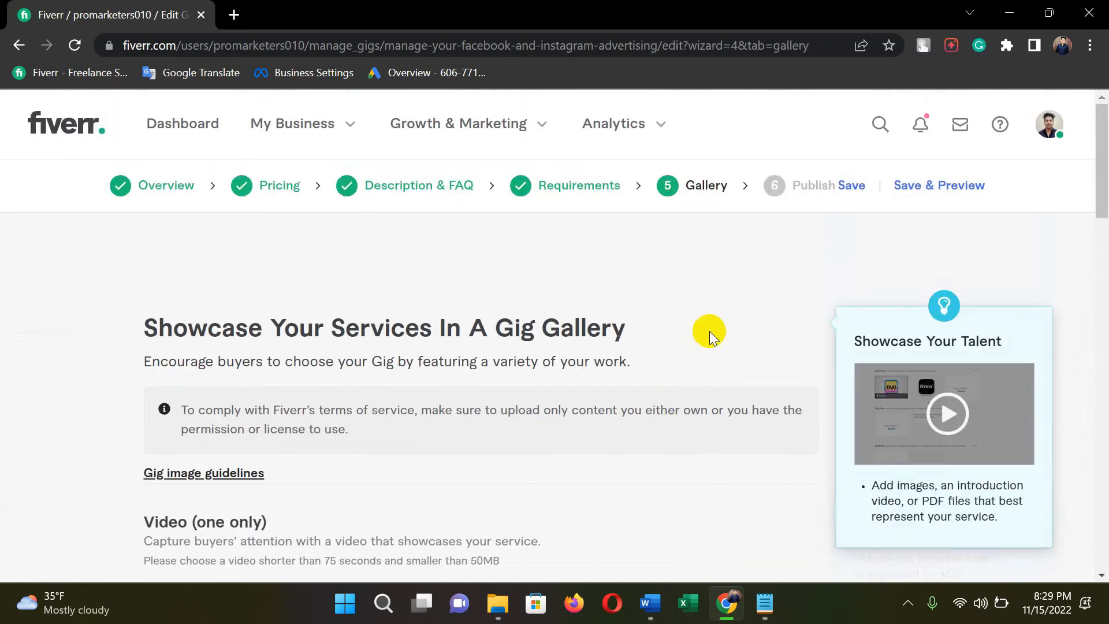
Save the Gallery page with its existing images and finish publishing the Gig to return to the Gigs list
scroll(709, 331, down, 8)
scroll(920, 410, down, 8)
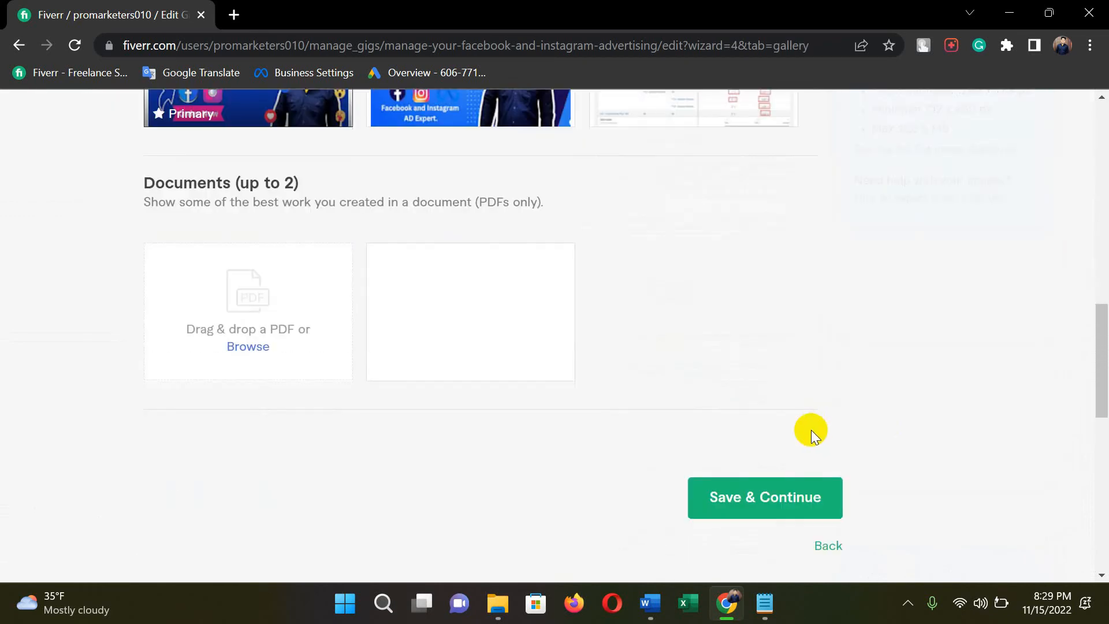
click(748, 495)
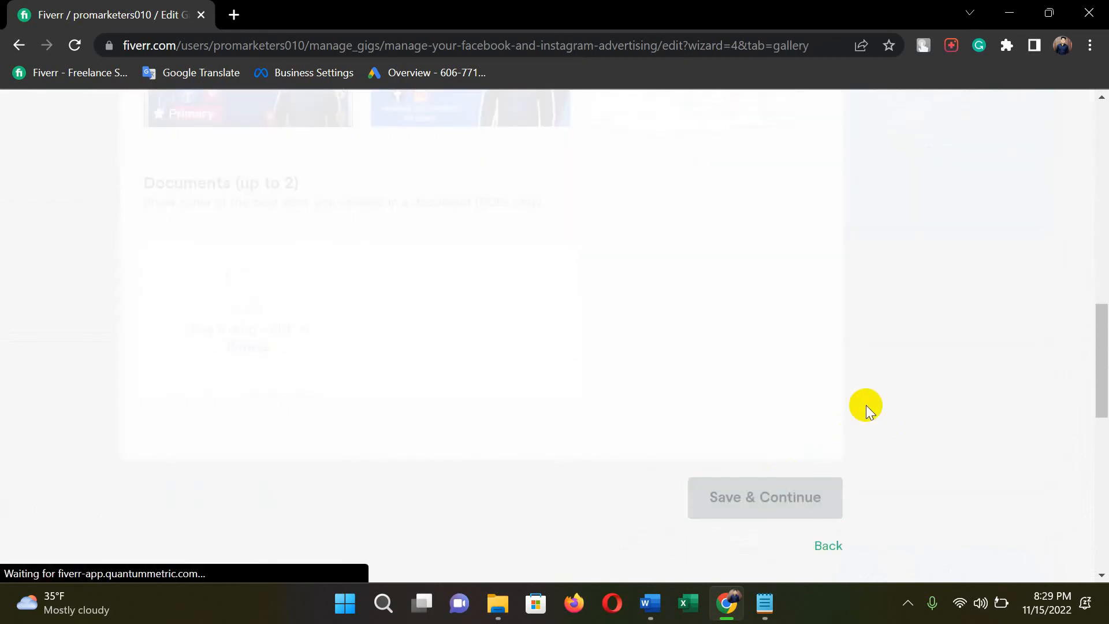
scroll(865, 404, up, 3)
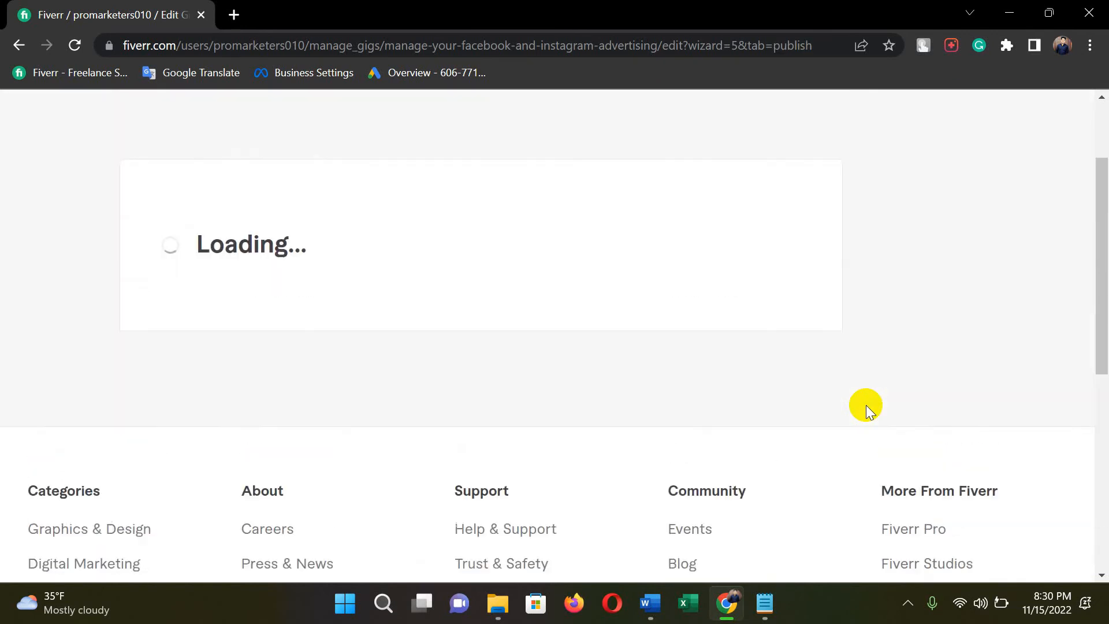
scroll(865, 404, down, 10)
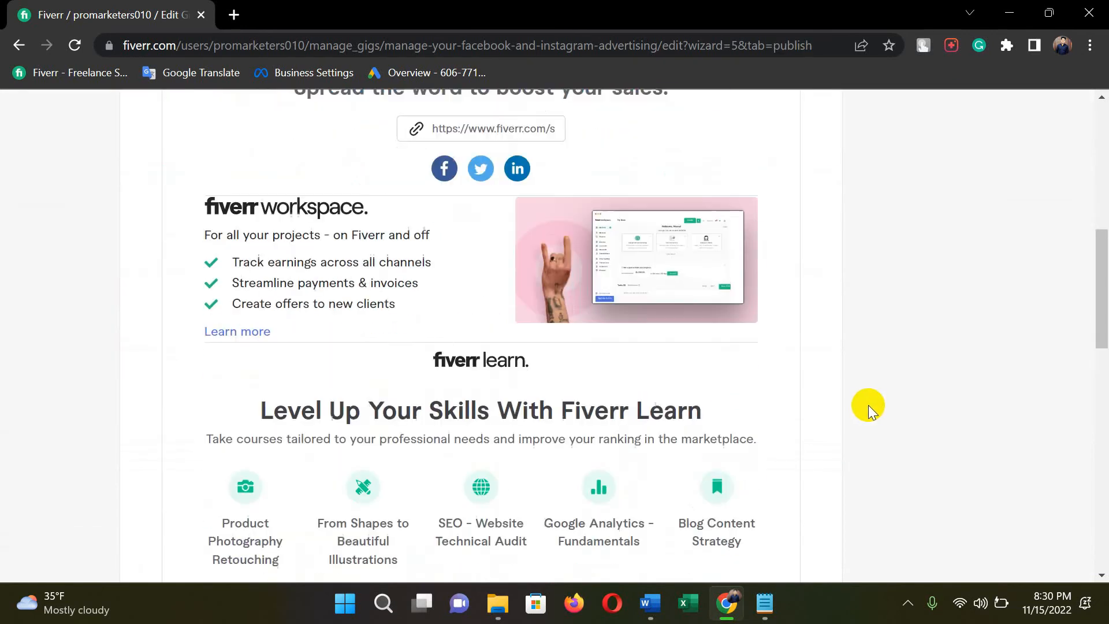
click(772, 374)
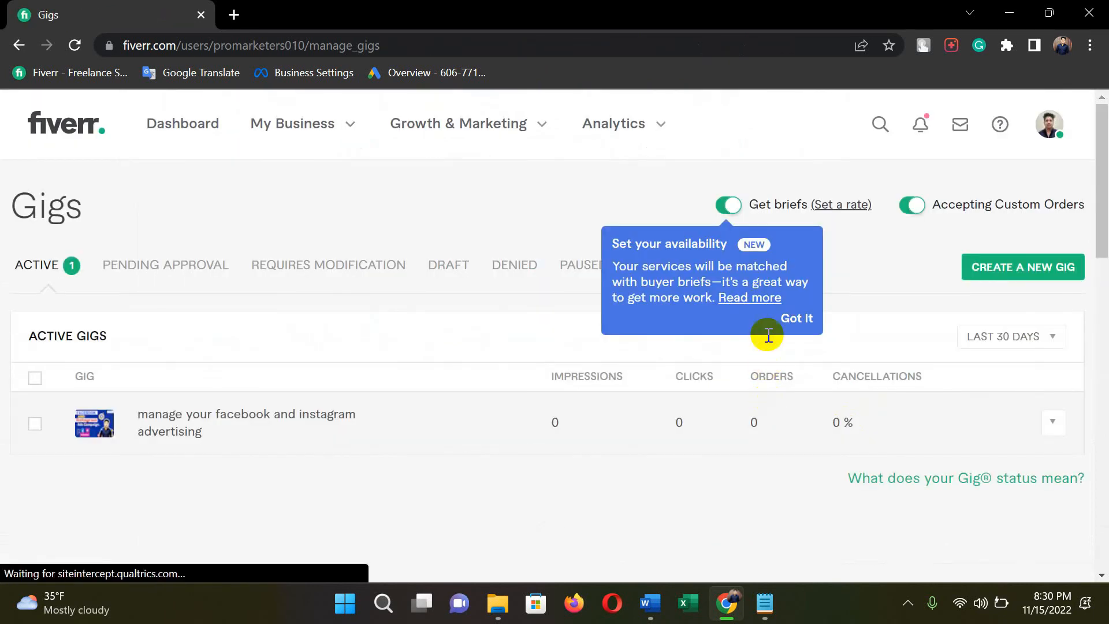
Dismiss the availability tip on the Gigs page and mark the Form W-9 notification as read
click(792, 316)
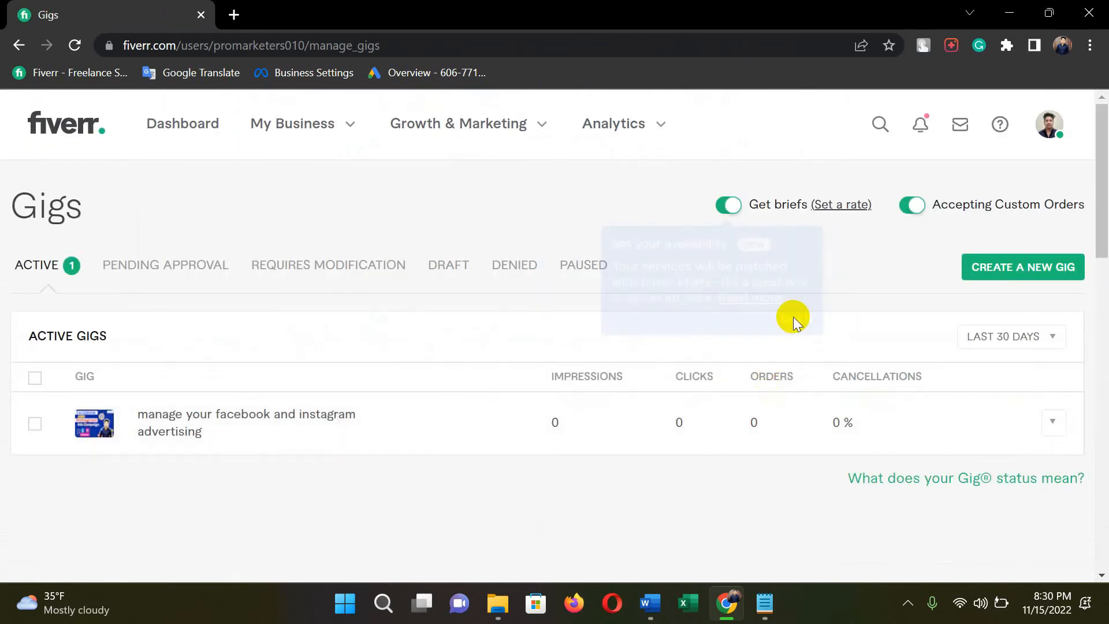
click(928, 127)
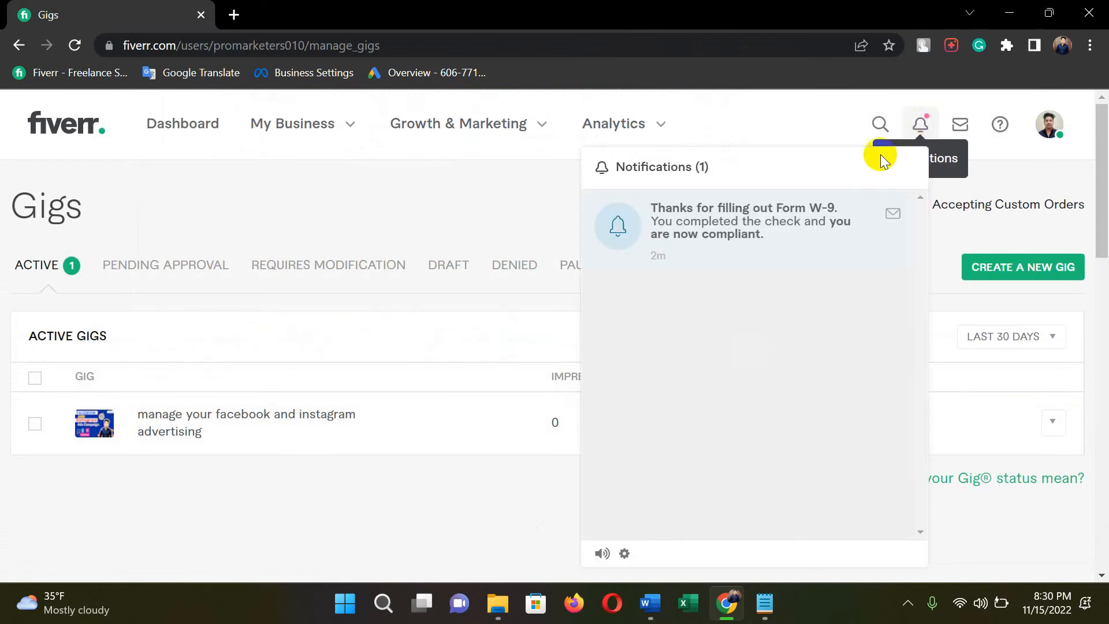
click(893, 213)
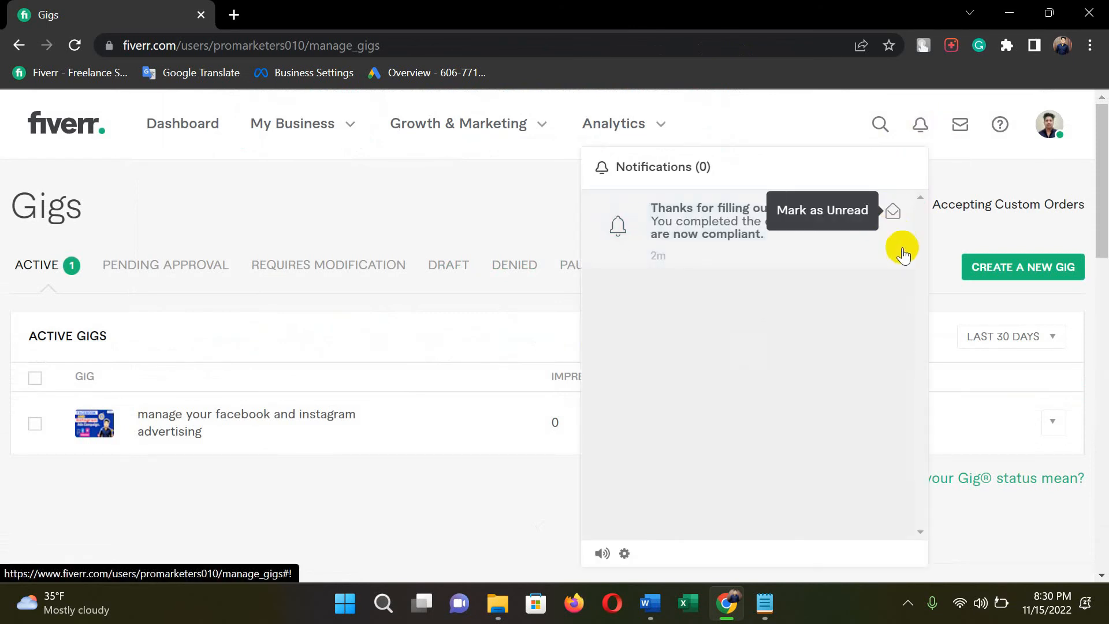
click(938, 237)
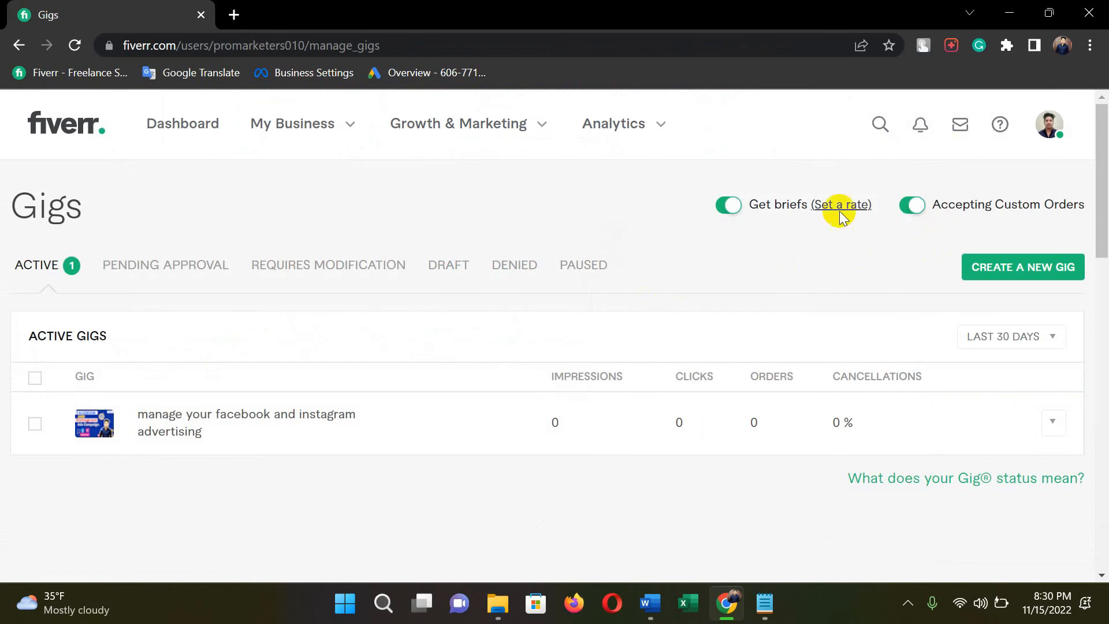
Open the seller profile, check its notifications, and view the active Facebook and Instagram advertising Gig in a new tab
click(1047, 128)
click(878, 301)
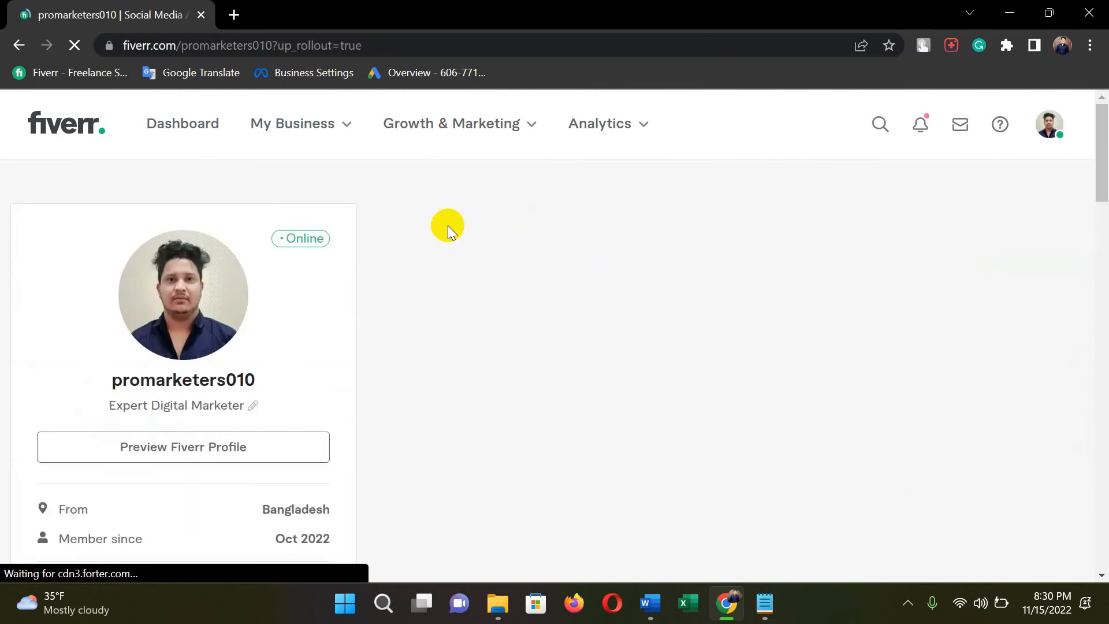
click(921, 125)
click(922, 127)
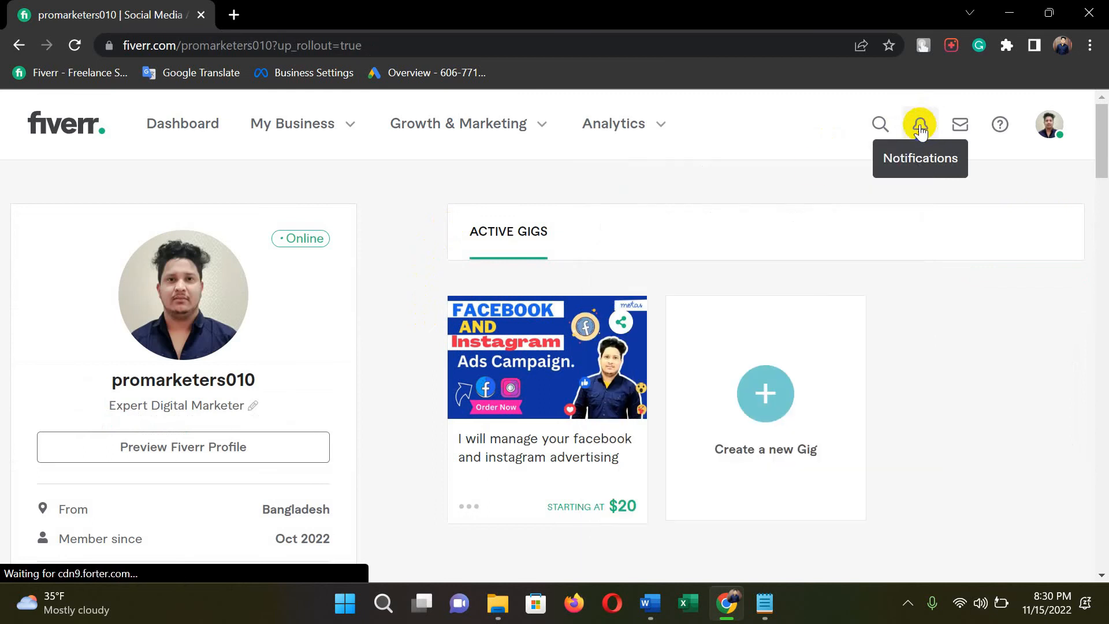
scroll(396, 224, down, 3)
scroll(400, 223, up, 2)
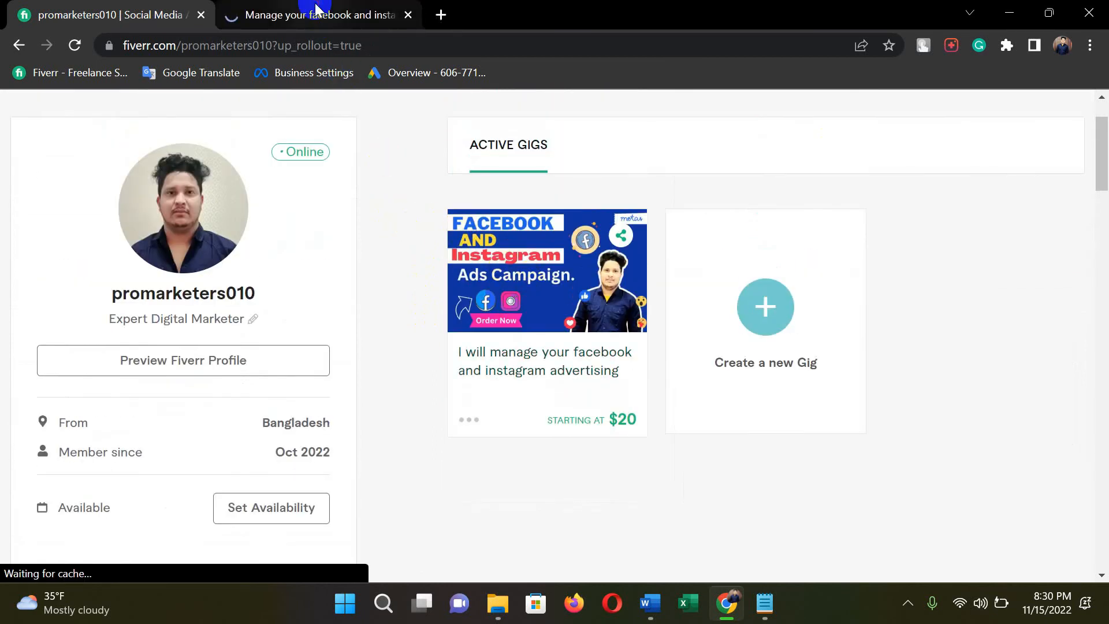
click(317, 12)
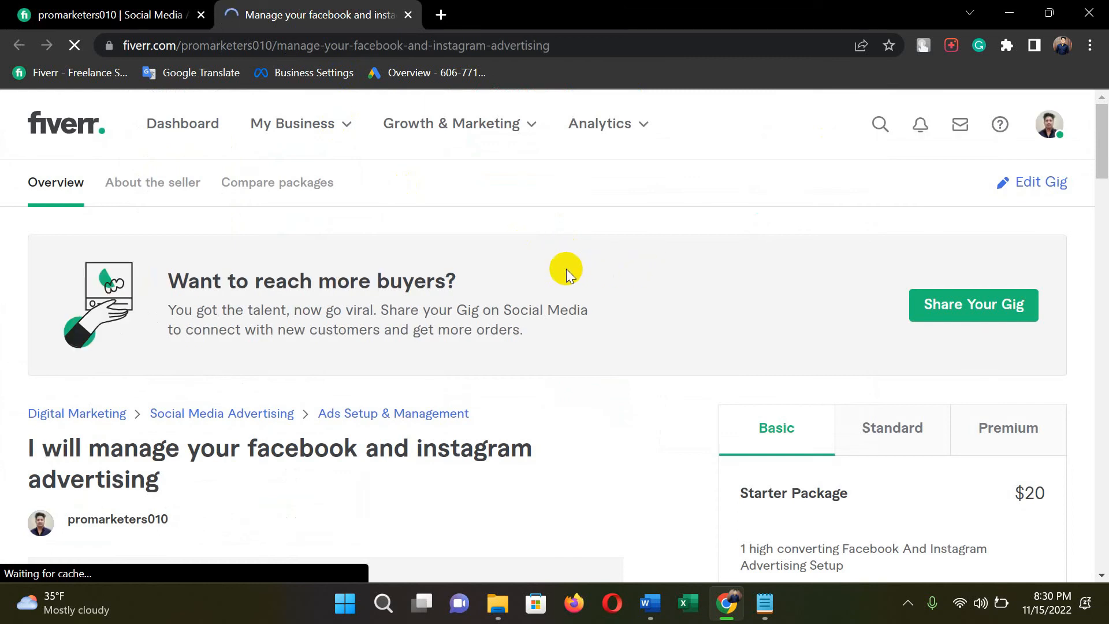
Review the published Gig's description and gallery images, and display its Premium package details
scroll(622, 272, down, 6)
scroll(624, 283, down, 5)
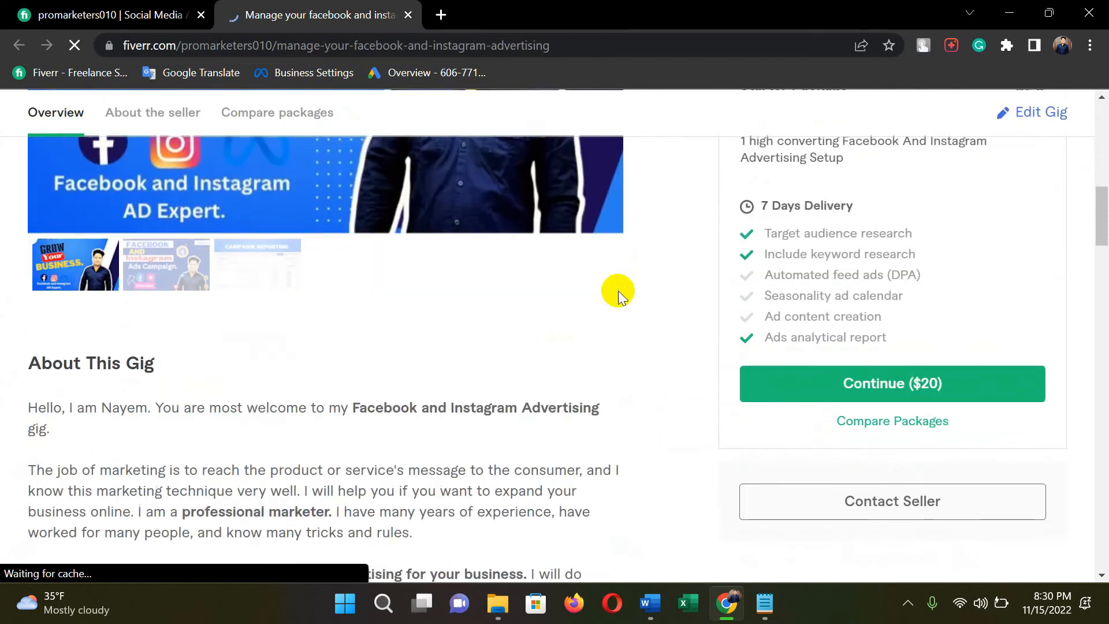
scroll(627, 311, up, 6)
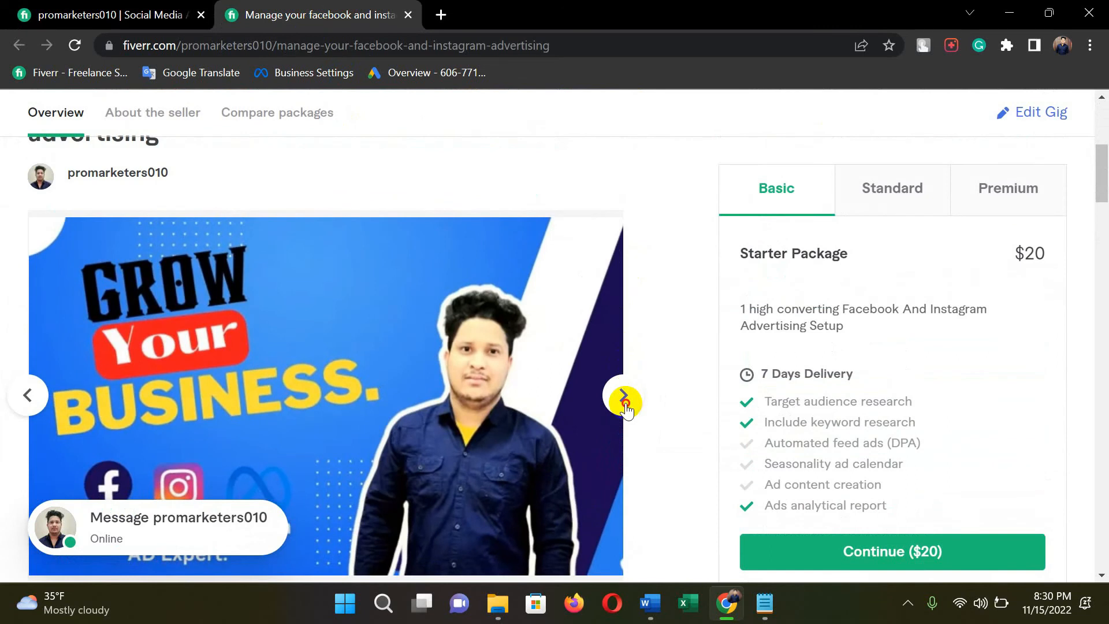
click(624, 398)
click(624, 401)
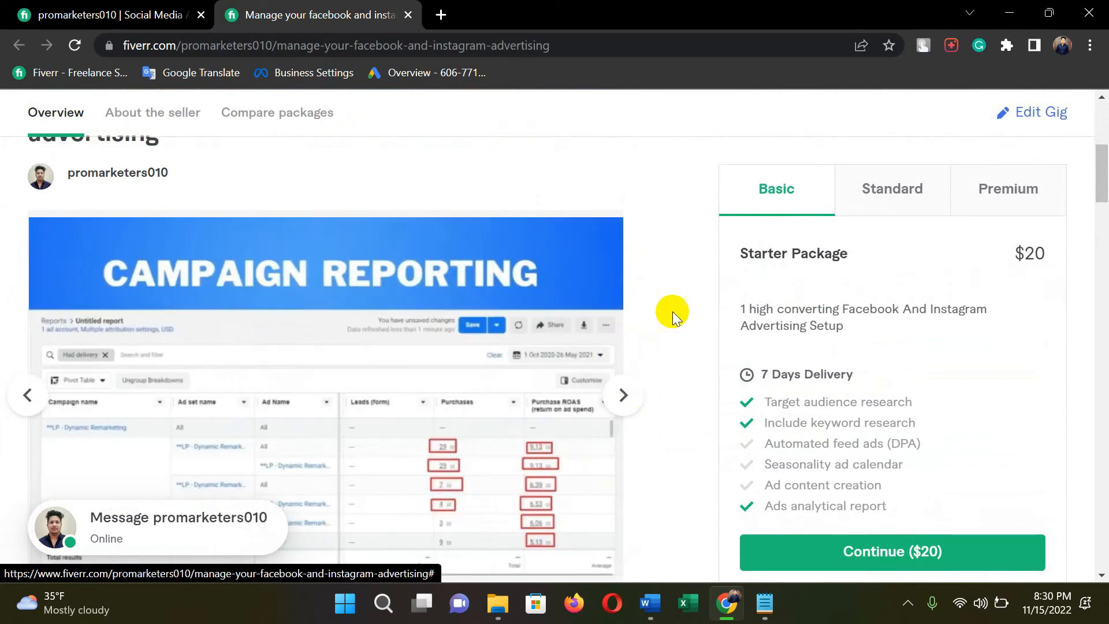
scroll(673, 315, down, 3)
scroll(674, 315, up, 3)
click(979, 182)
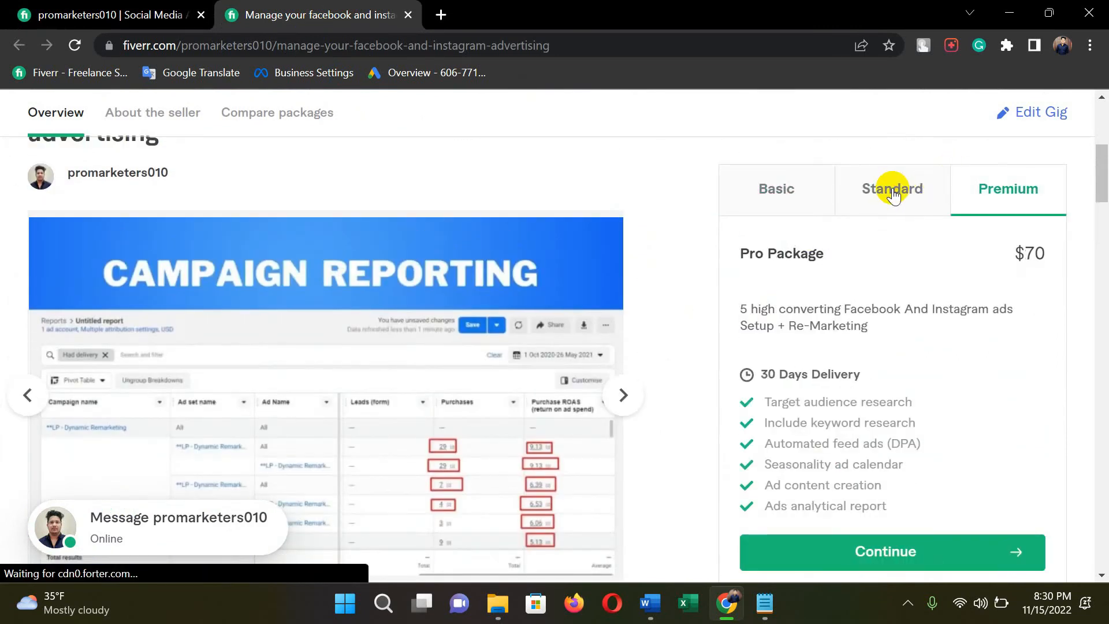
Look over the published Gig's Basic, Standard and Premium package options
click(892, 190)
click(816, 194)
click(918, 190)
click(966, 190)
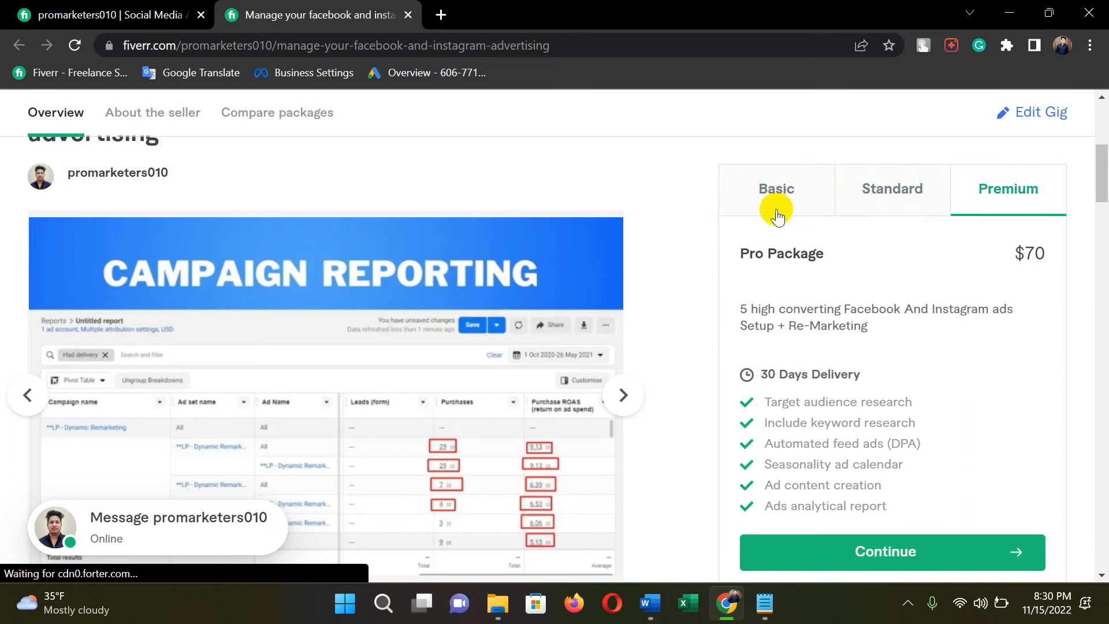
Return to the seller profile from the published Gig and close the duplicate profile tab
scroll(965, 167, up, 4)
click(1048, 128)
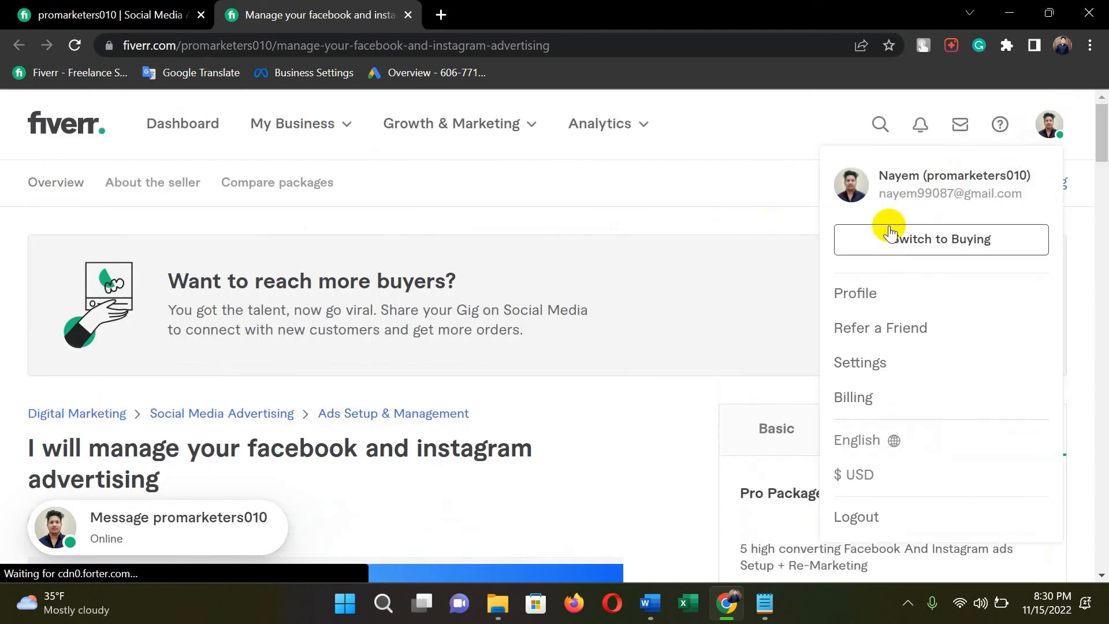
click(867, 293)
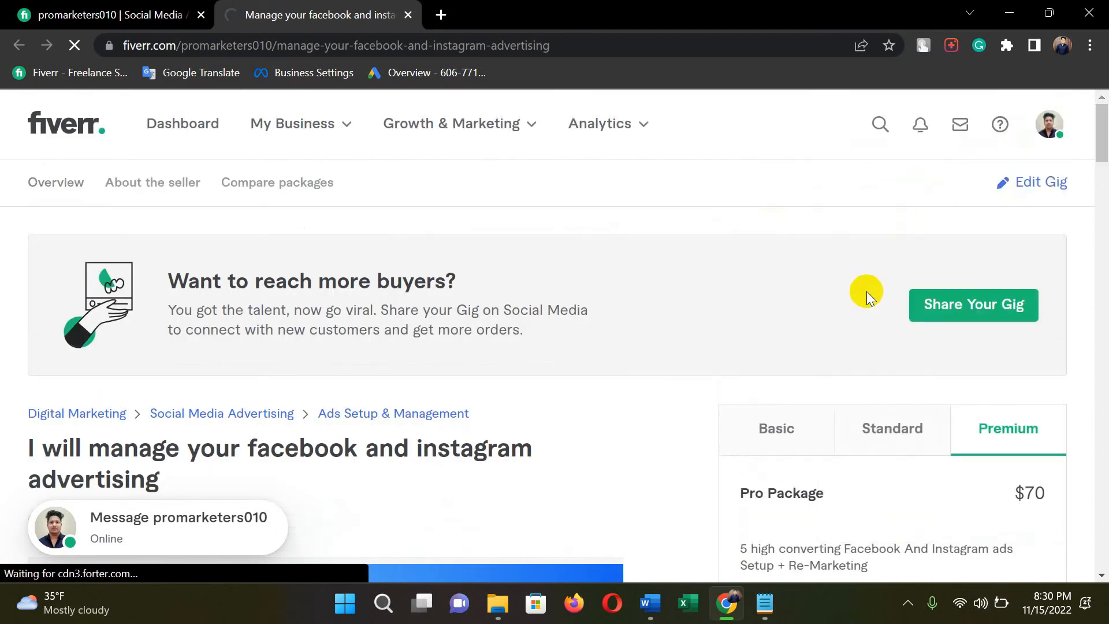
click(200, 15)
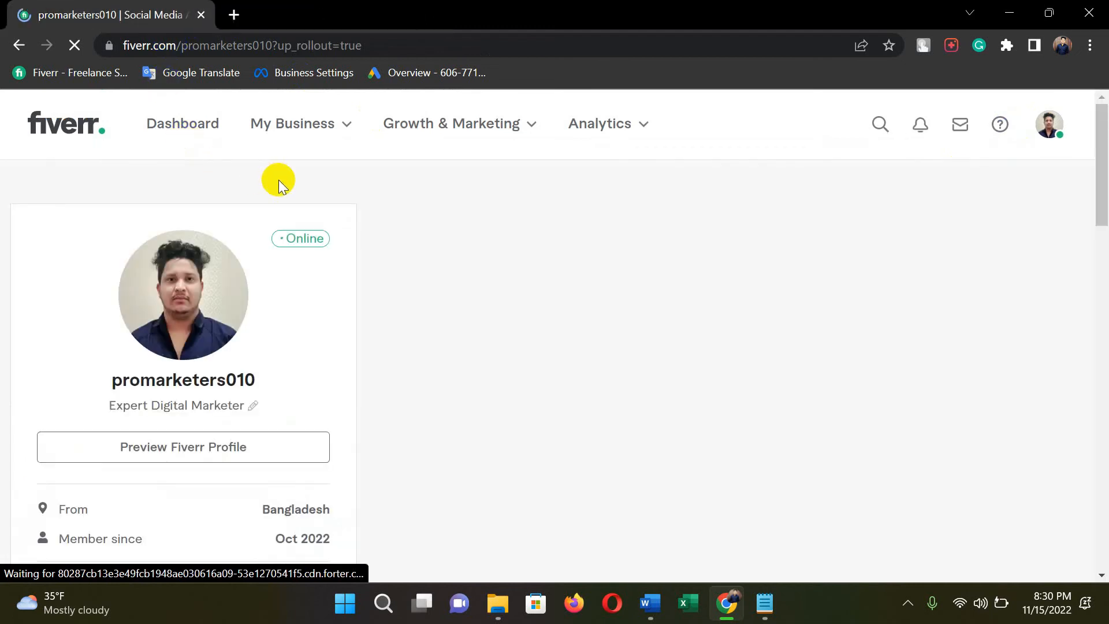
Look through the seller profile's active Gig, description, linked accounts and skills
scroll(432, 242, down, 10)
scroll(434, 237, up, 8)
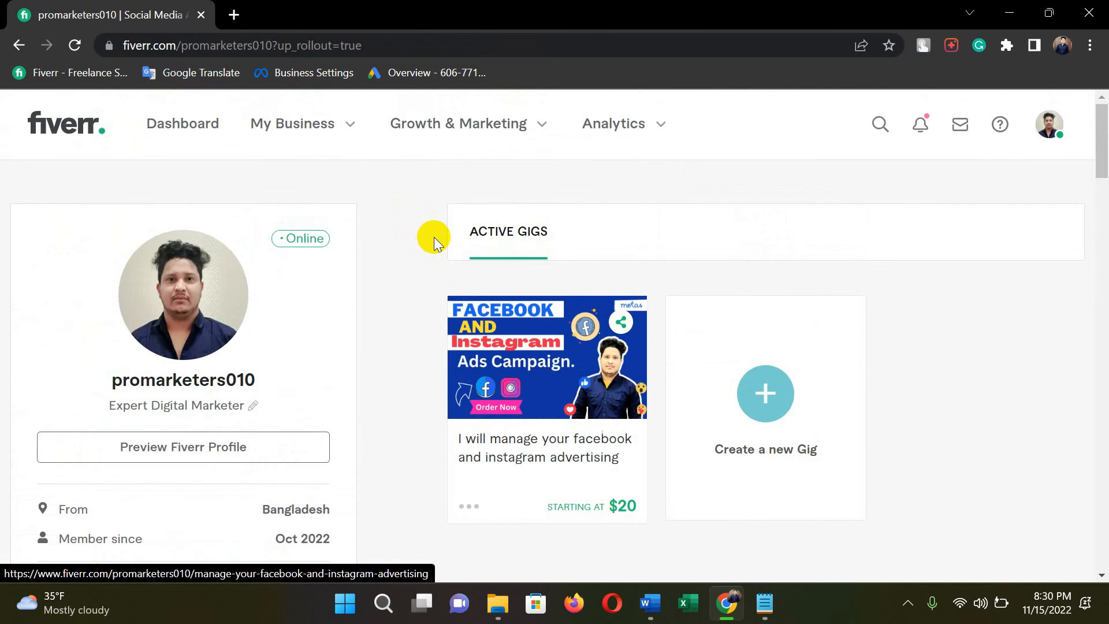
scroll(542, 266, down, 10)
scroll(583, 291, down, 10)
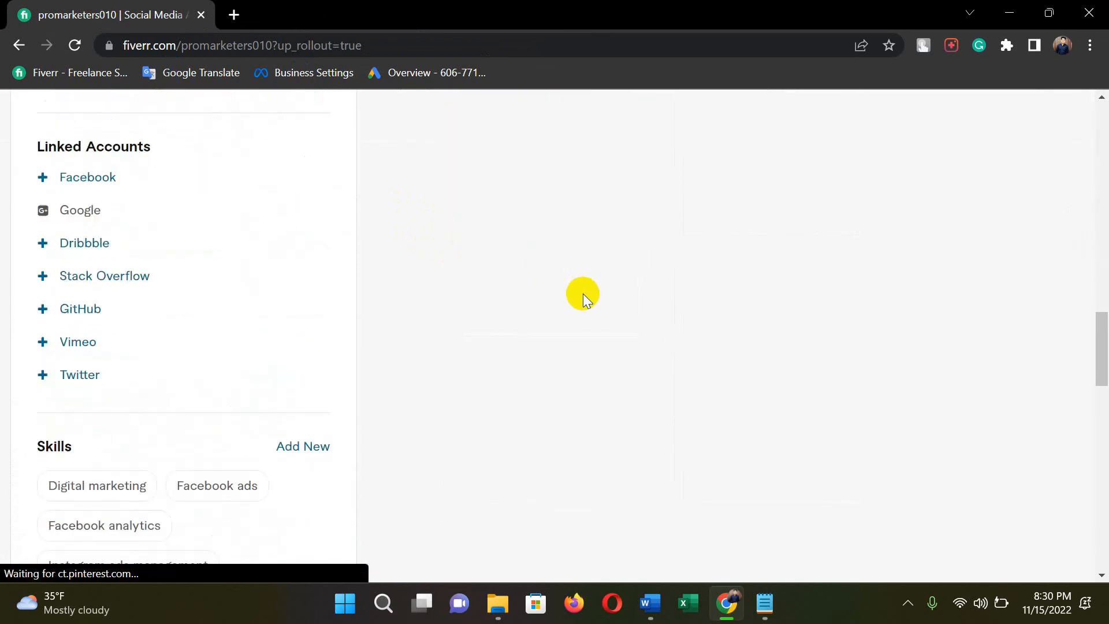
scroll(578, 294, up, 6)
scroll(539, 240, up, 6)
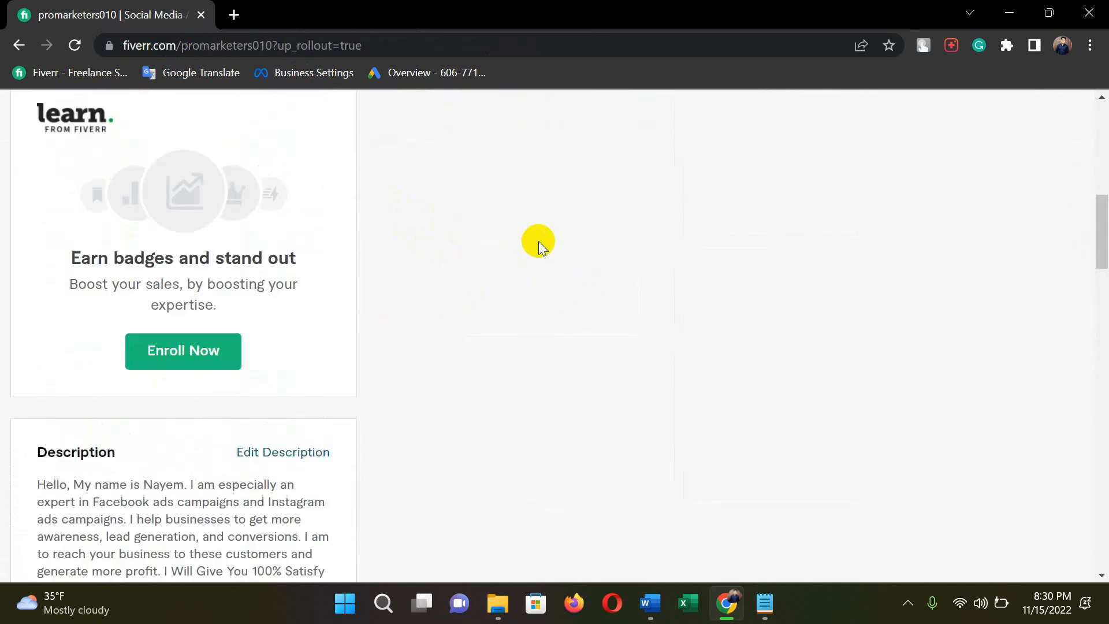
scroll(538, 241, up, 4)
Open Fiverr's Help & Support page for sellers and go on to Contact Support
scroll(646, 277, down, 18)
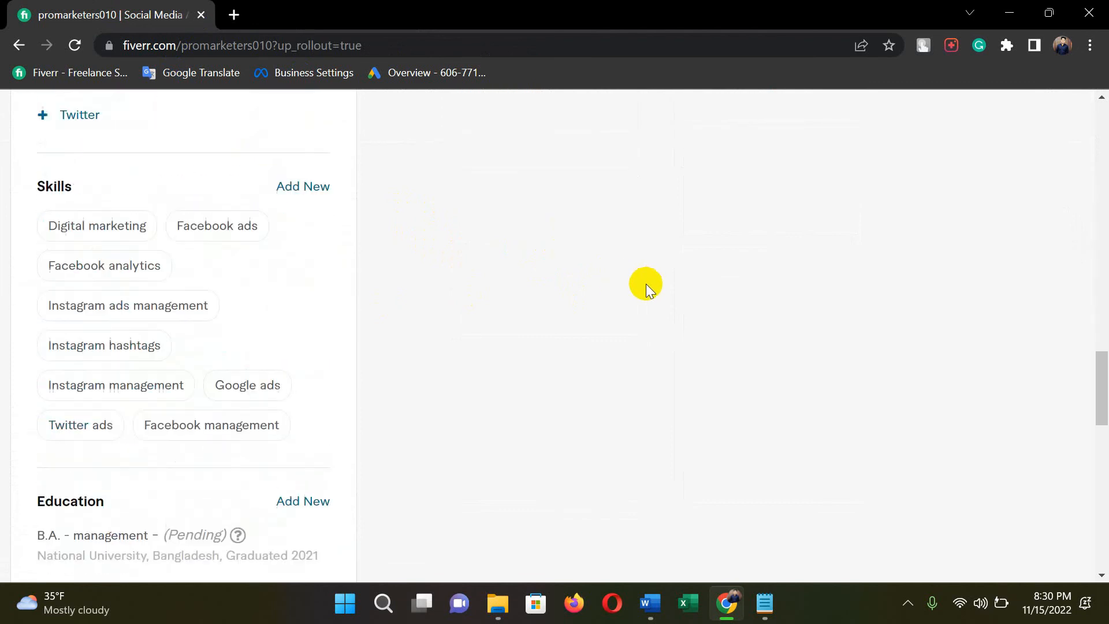
scroll(644, 286, down, 10)
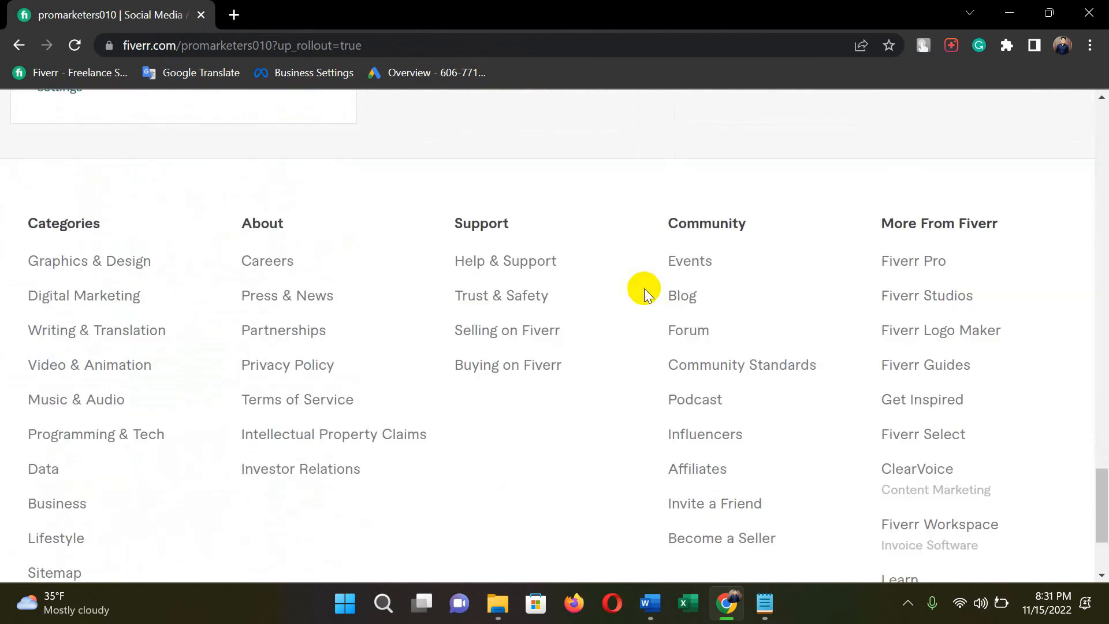
click(508, 257)
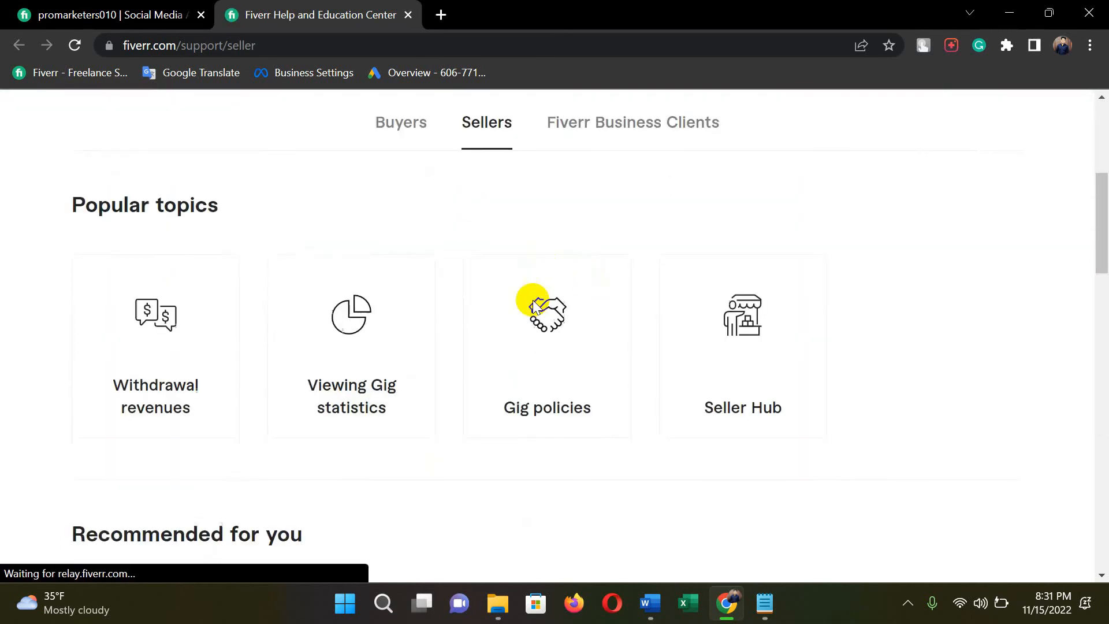
scroll(514, 317, down, 10)
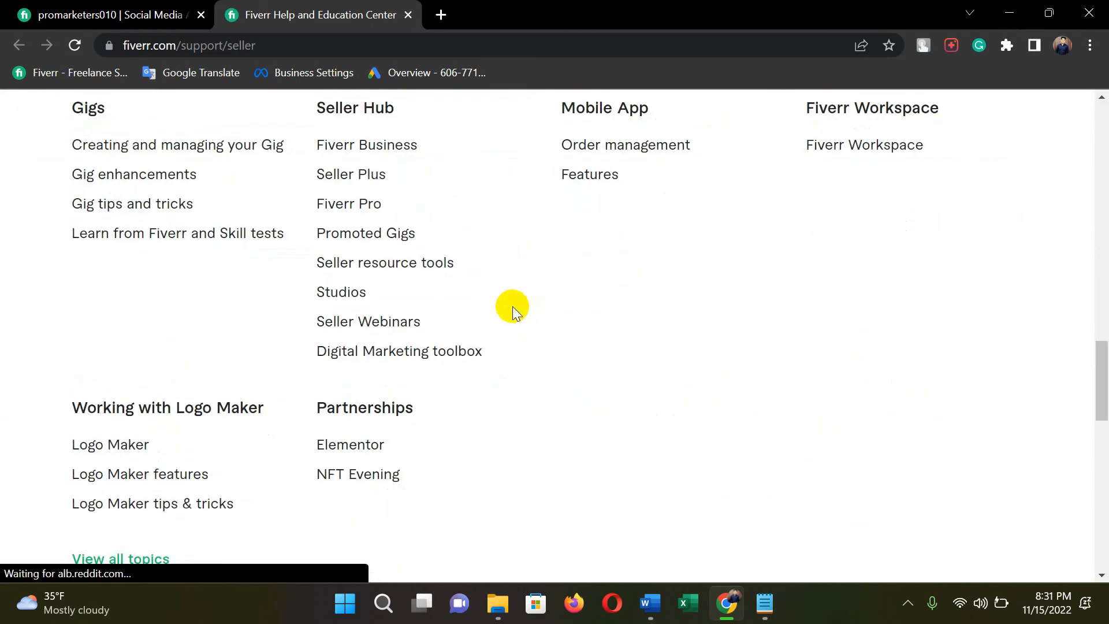
scroll(512, 306, up, 3)
scroll(512, 306, down, 8)
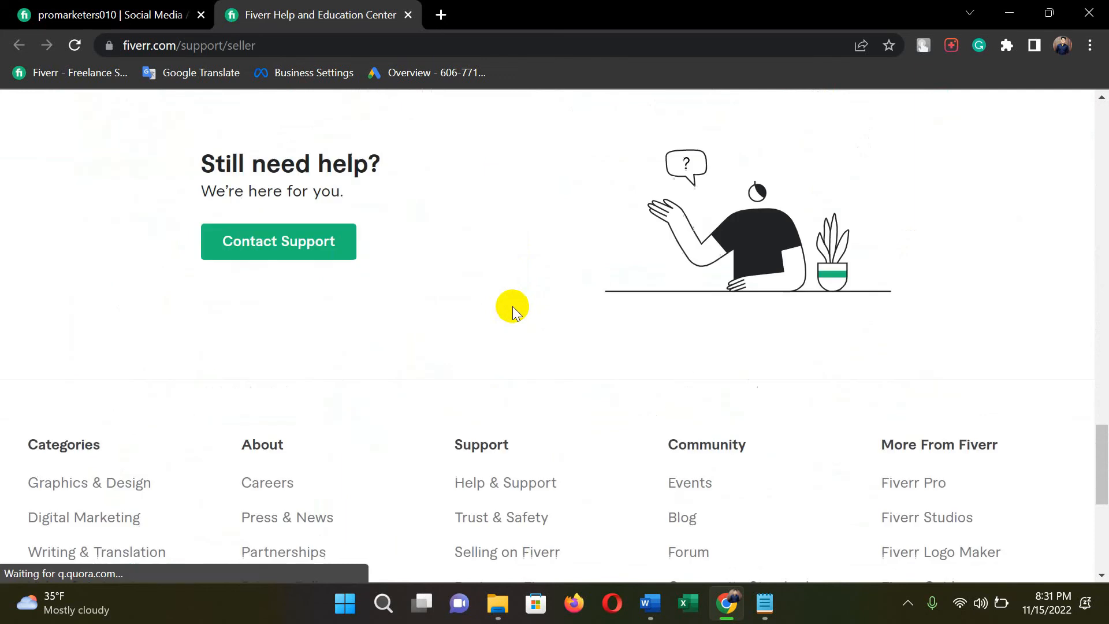
click(310, 243)
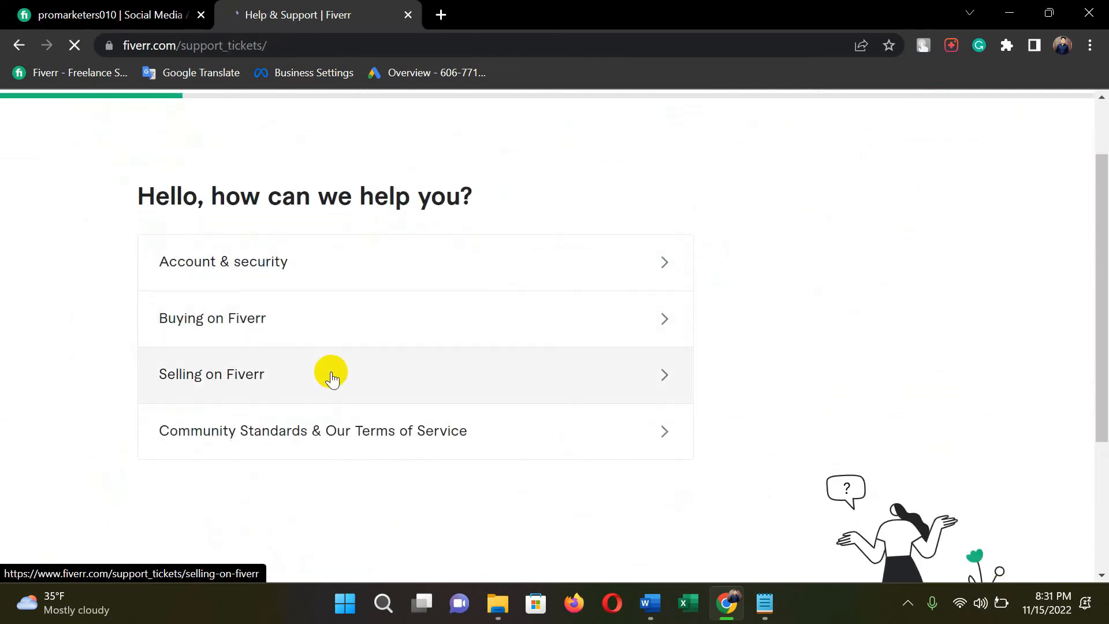
Go to the Gig status help topic under Selling on Fiverr and Gigs, and expand the Facebook and Instagram advertising Gig
click(328, 373)
scroll(346, 291, down, 3)
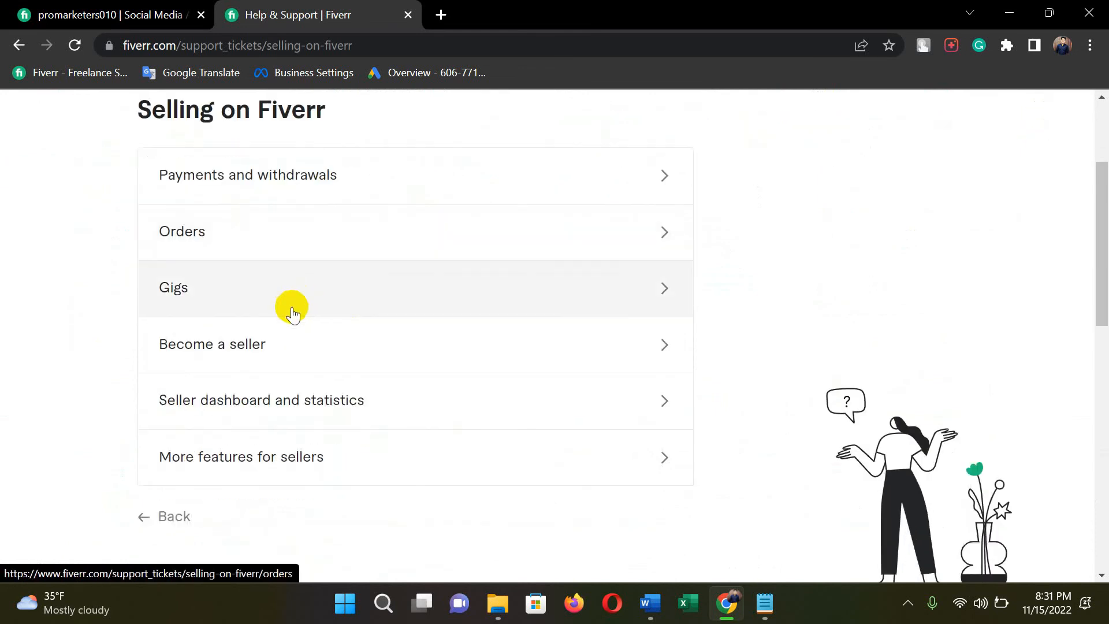
click(291, 314)
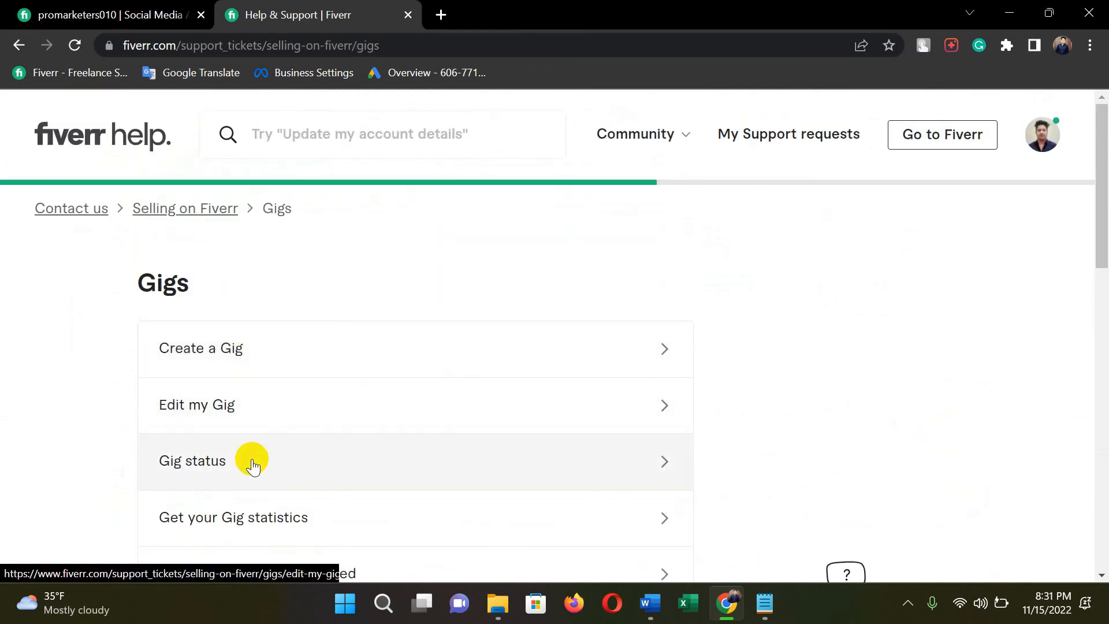
click(252, 466)
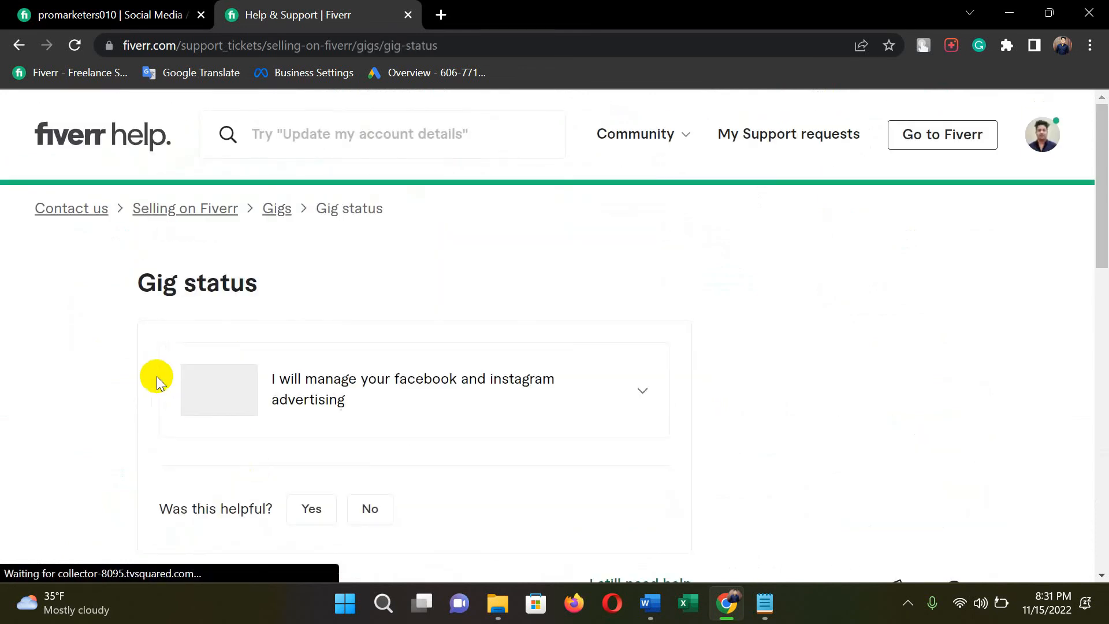
scroll(147, 331, down, 2)
click(434, 302)
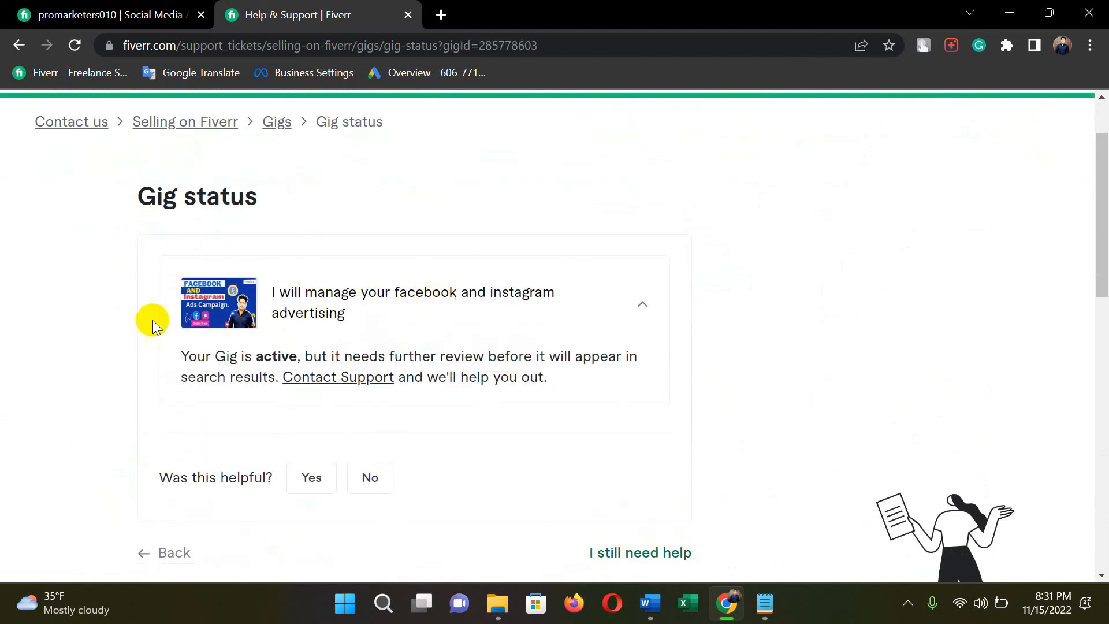
Read the status message of the Facebook and Instagram advertising Gig, then collapse its entry
drag(181, 357, 598, 403)
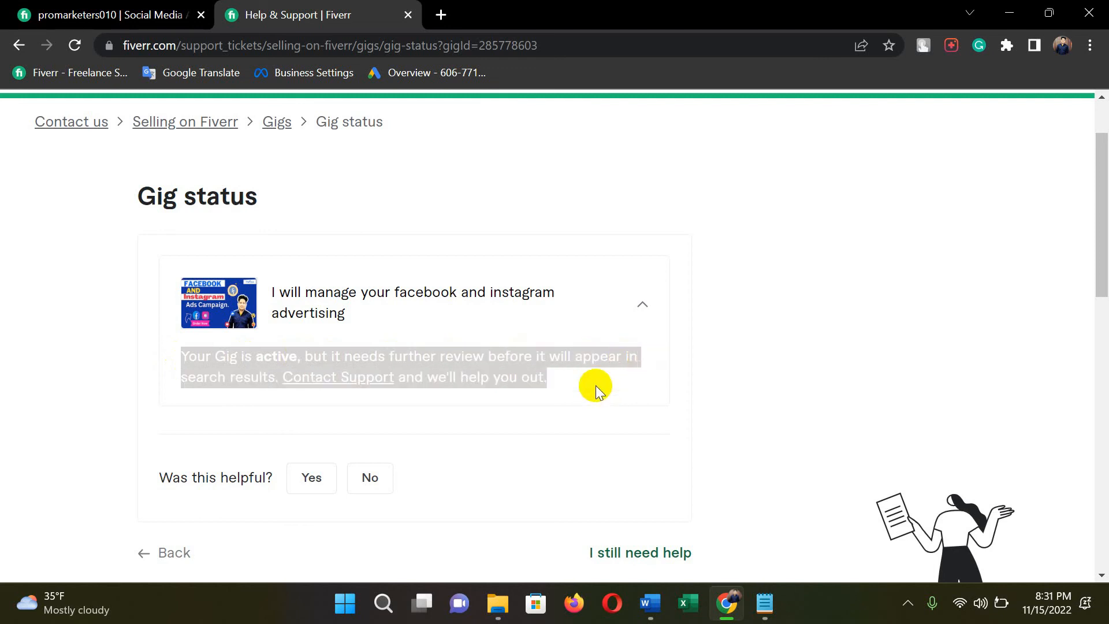
click(595, 386)
click(642, 300)
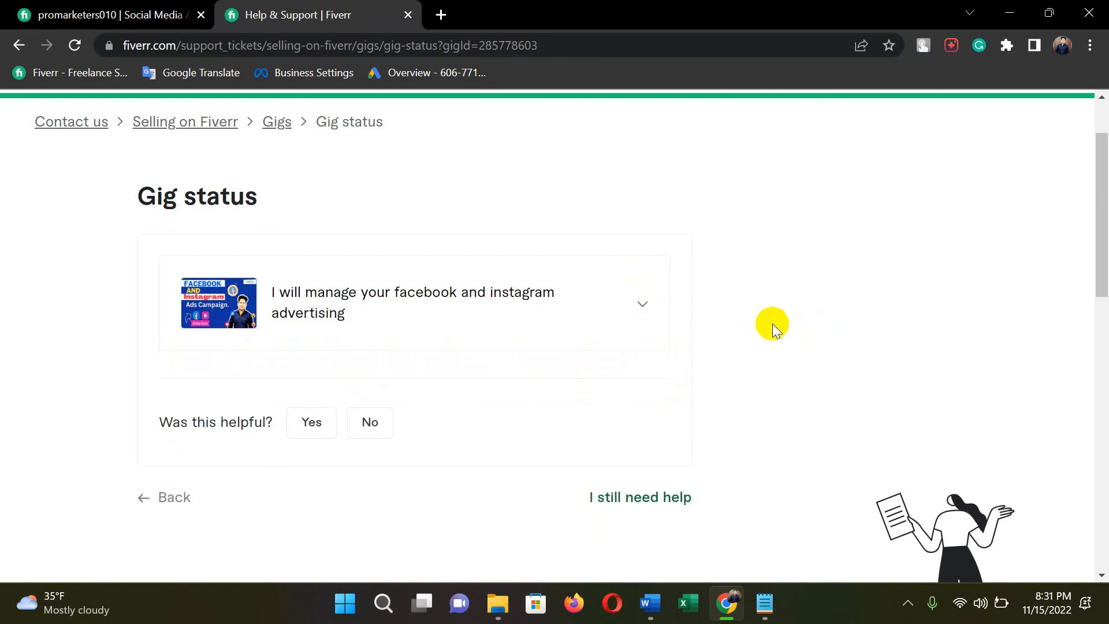
scroll(772, 324, up, 2)
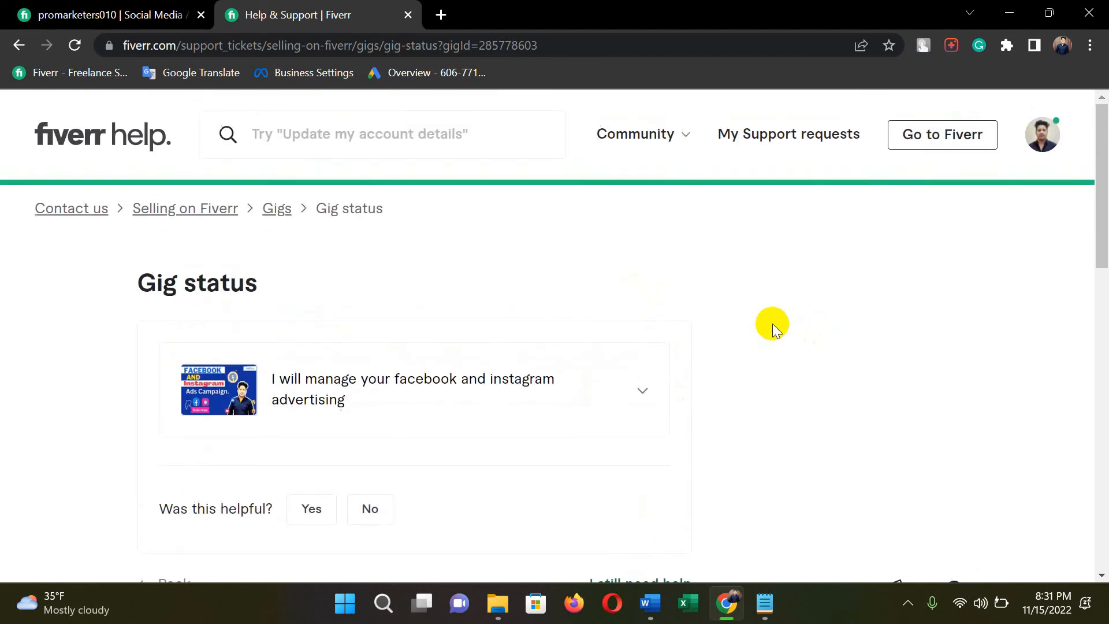
Open the seller profile from the help page and close the old profile and Help & Support tabs
click(1042, 134)
click(904, 196)
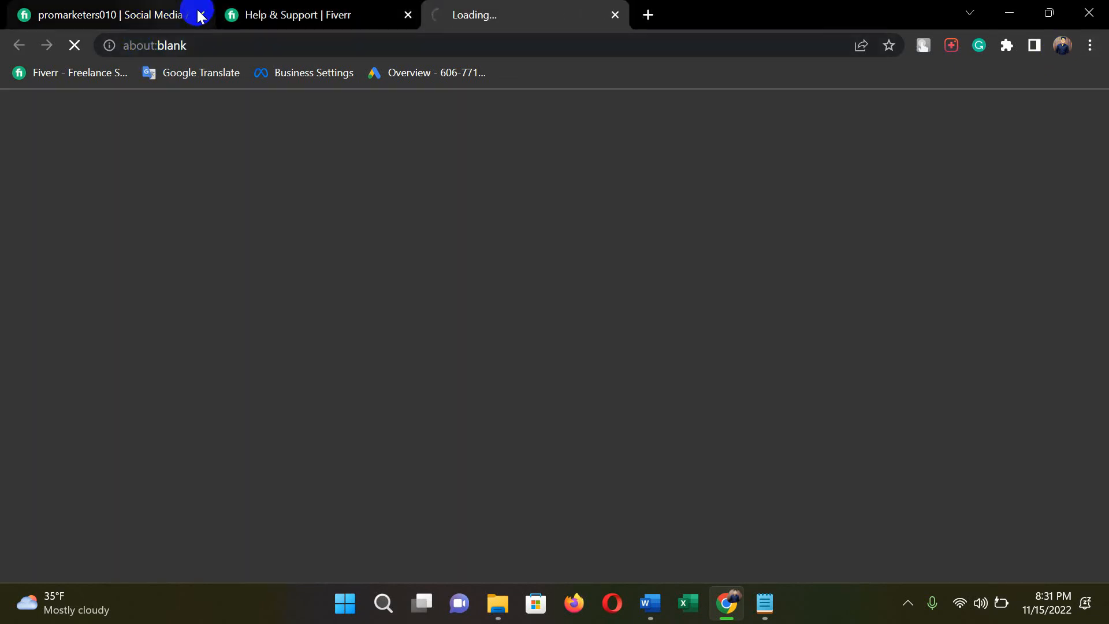
click(200, 14)
click(200, 15)
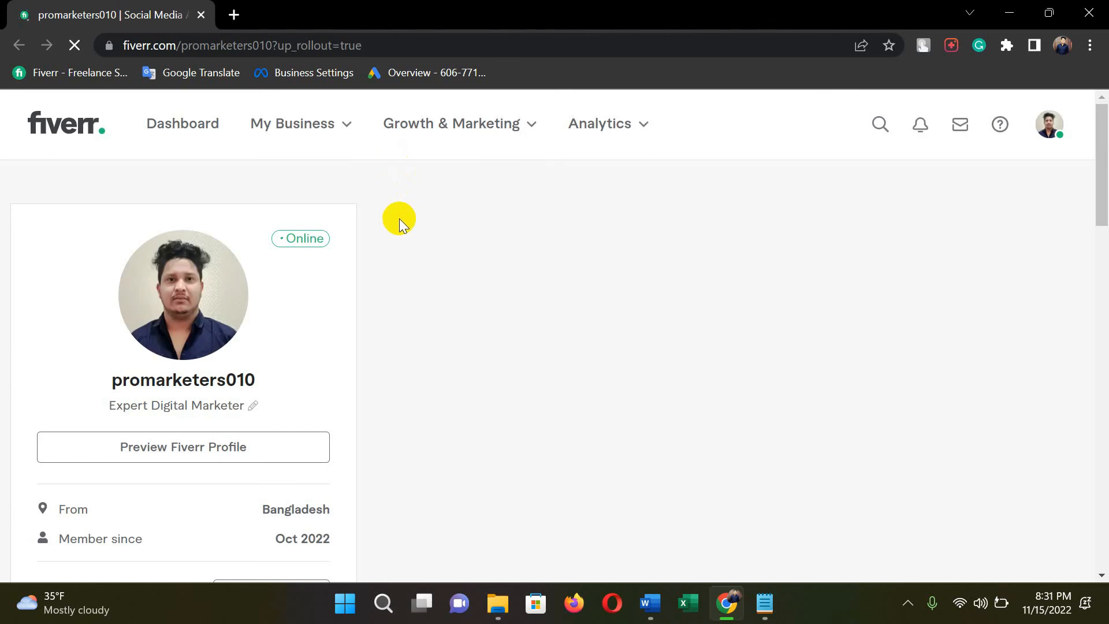
Review the full seller profile page and return to its Active Gigs section
scroll(400, 230, down, 6)
scroll(399, 230, up, 5)
scroll(399, 230, down, 18)
scroll(404, 231, down, 5)
scroll(405, 229, up, 16)
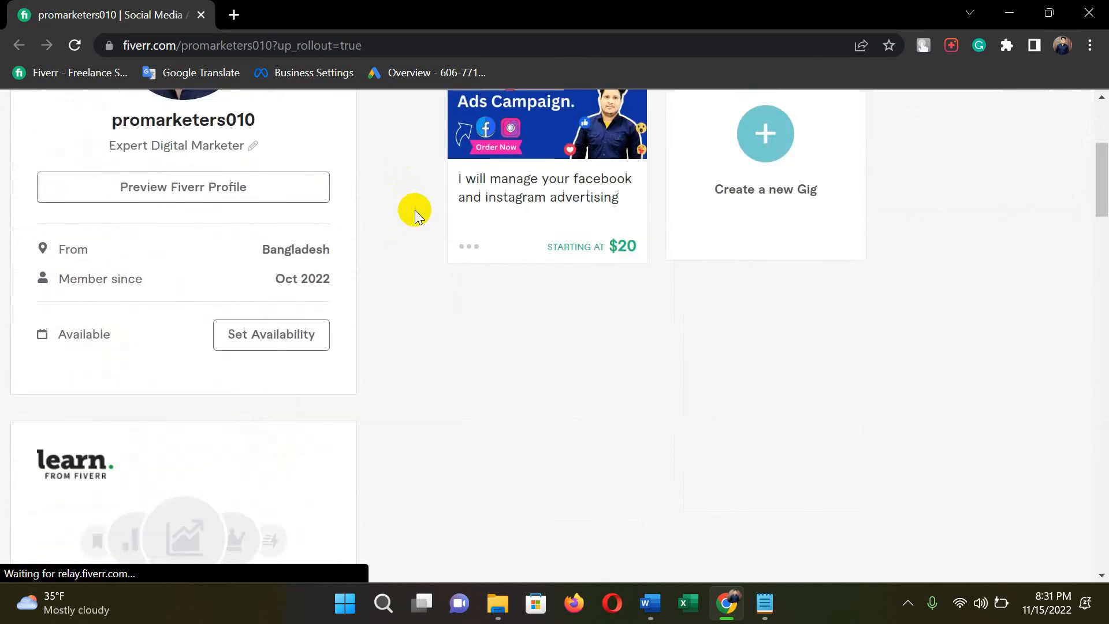
scroll(415, 209, up, 4)
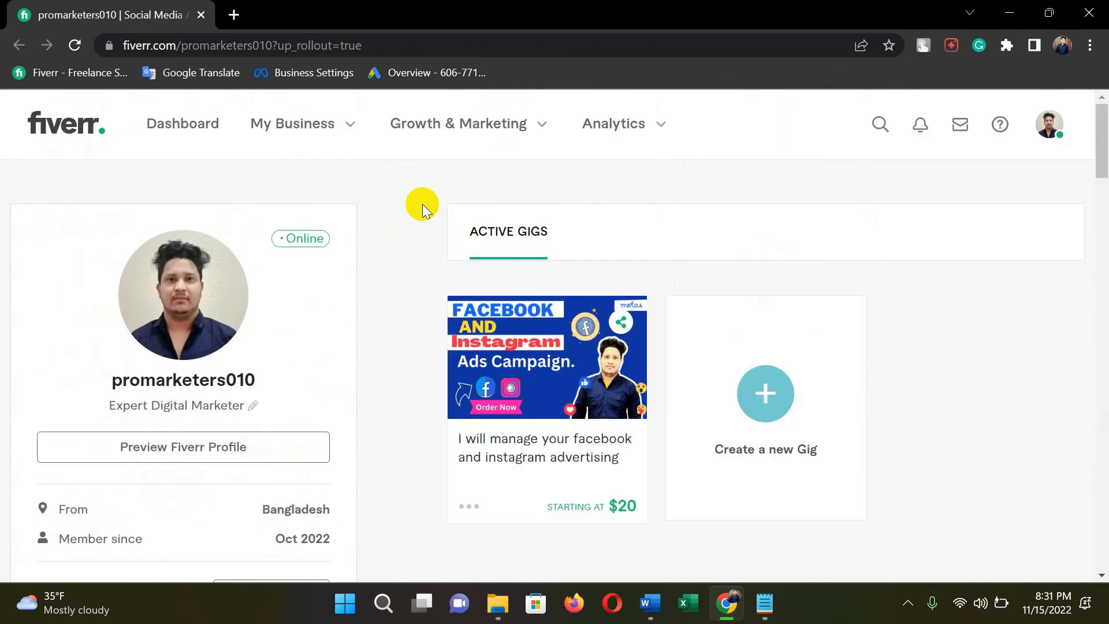
Open Chrome's Extensions page and go to the Chrome Web Store from it
click(1088, 51)
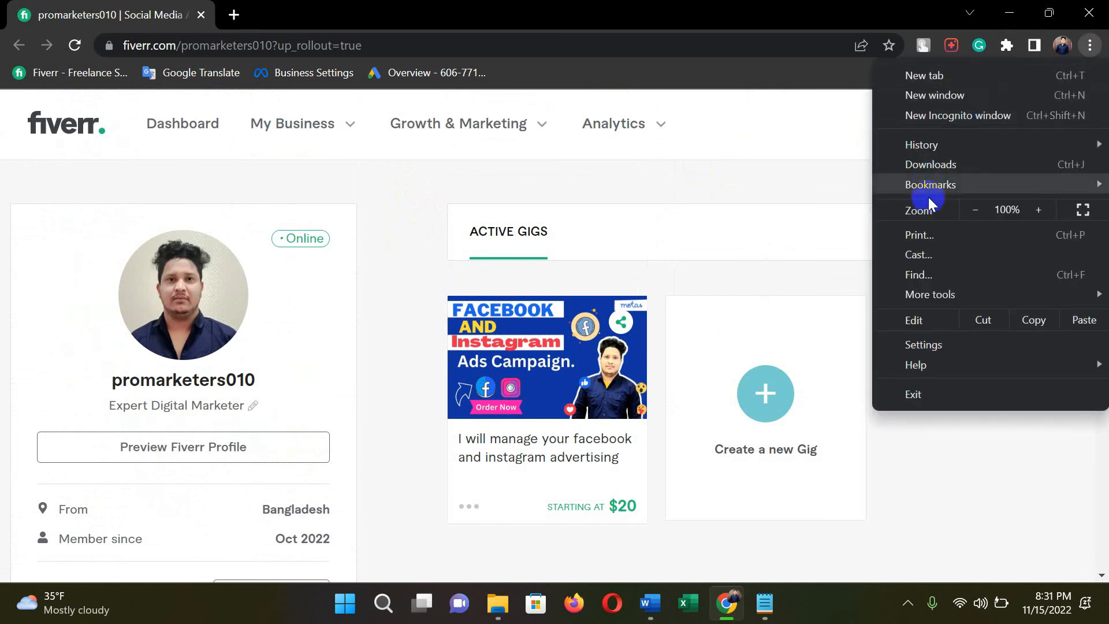
mouse_move(938, 294)
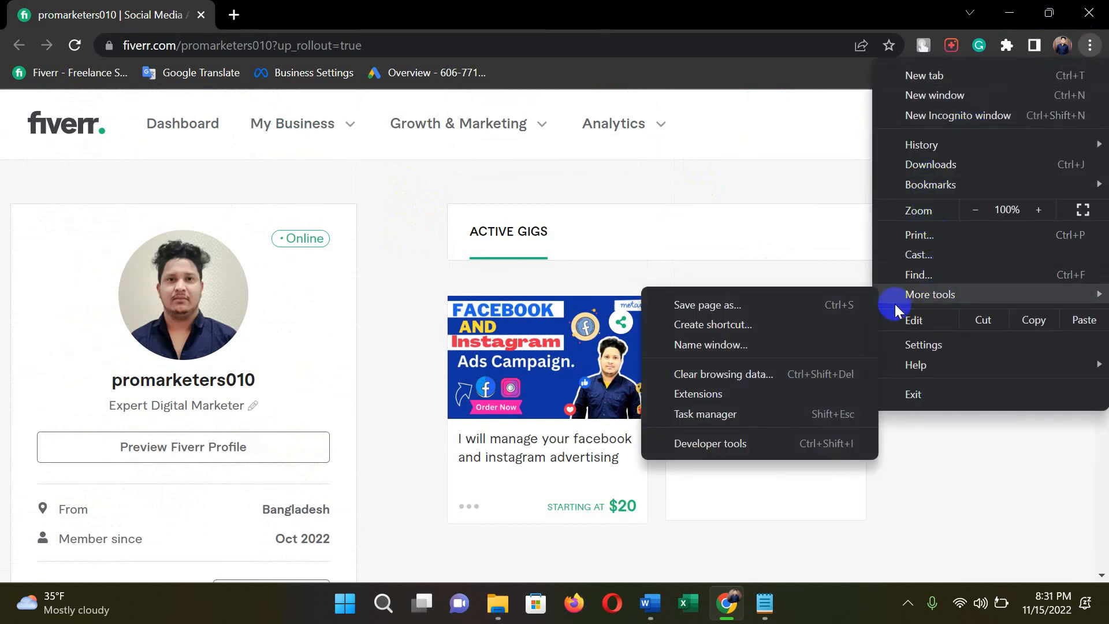
click(706, 391)
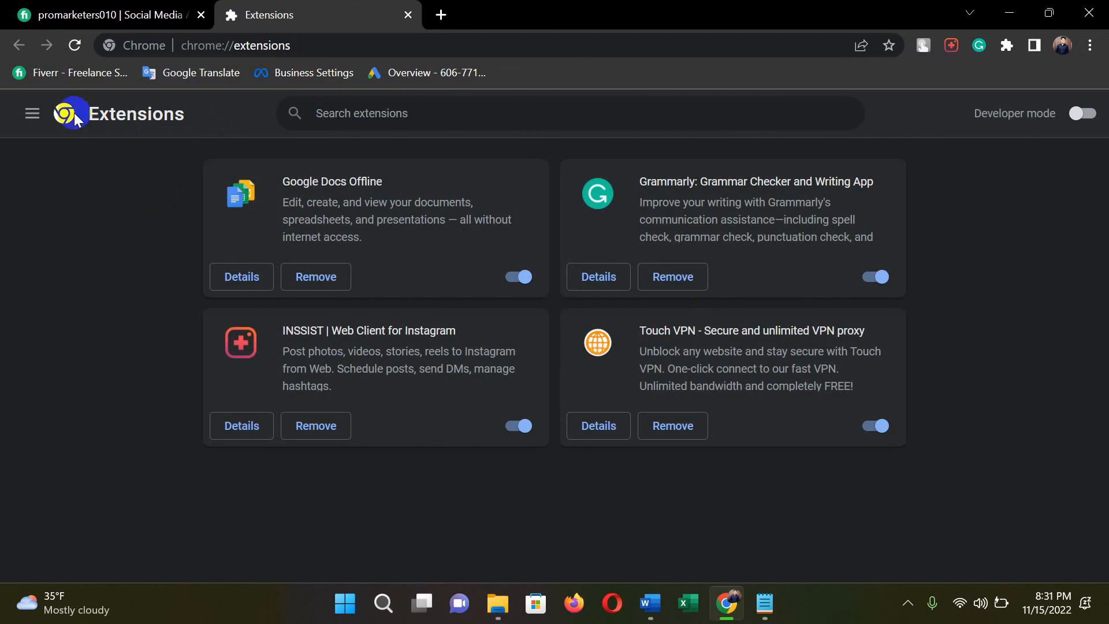
click(31, 113)
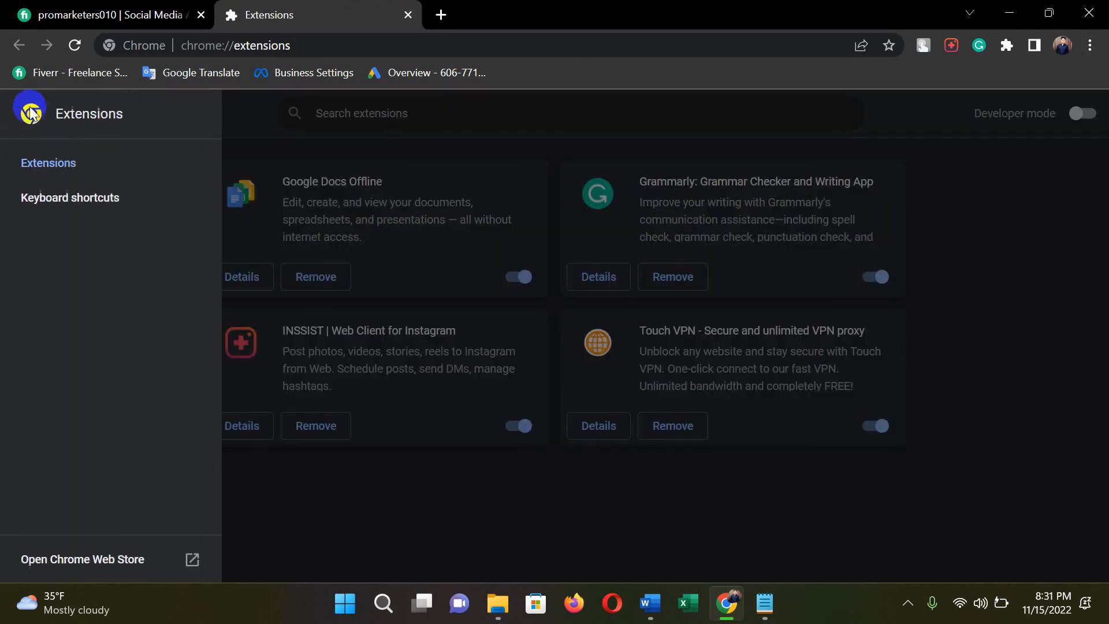
click(90, 558)
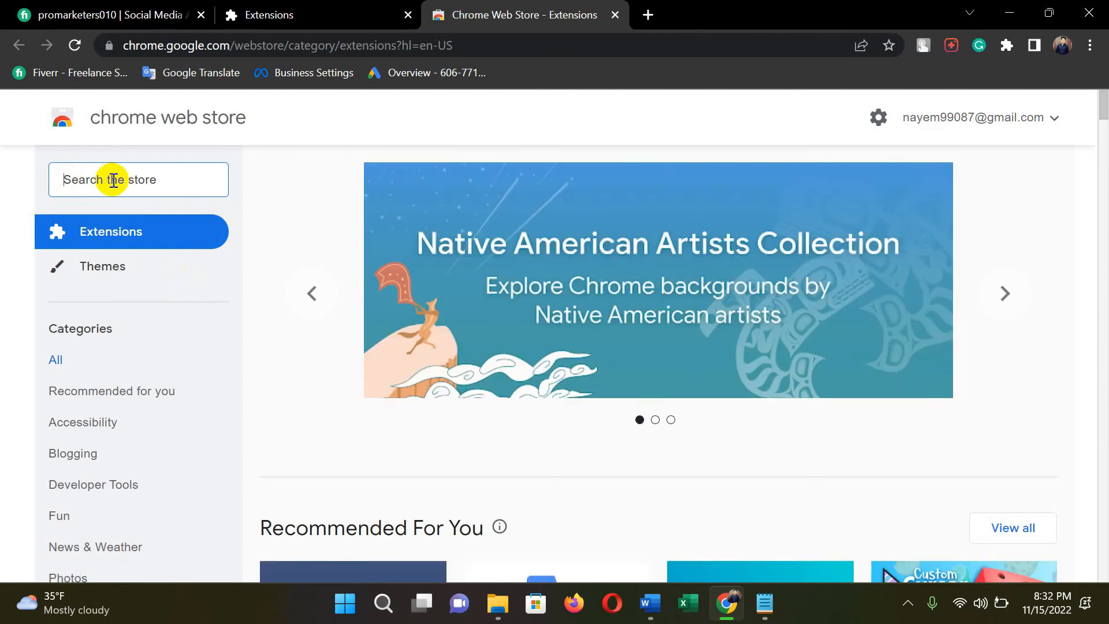
Search the Chrome Web Store for "auto refresh" and install the Auto Refresh Plus | Page Monitor extension
text(auto r)
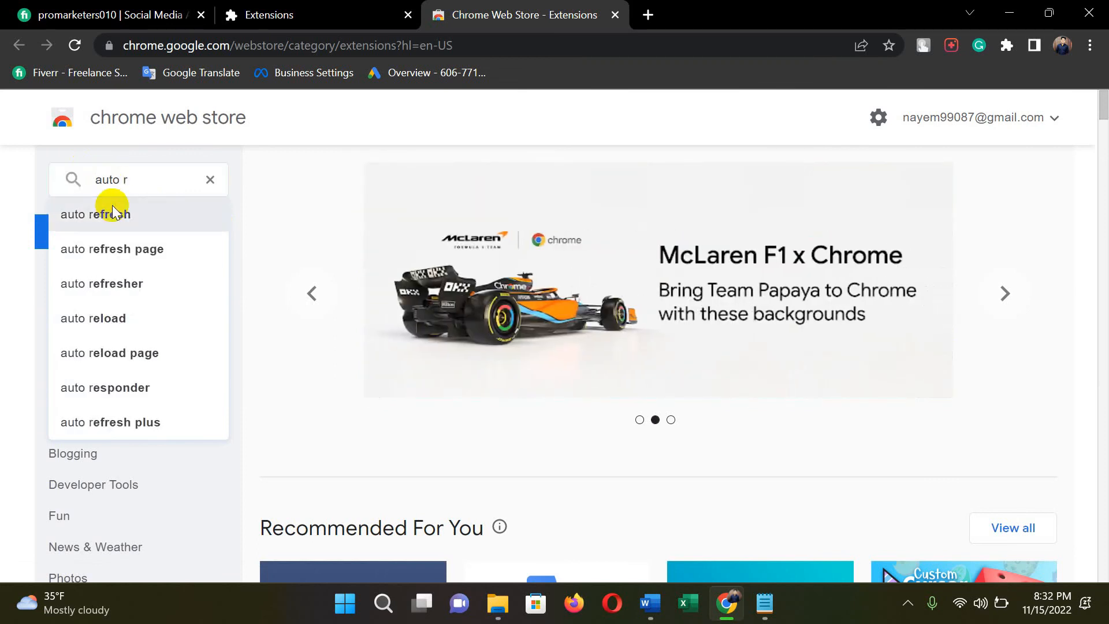
click(113, 209)
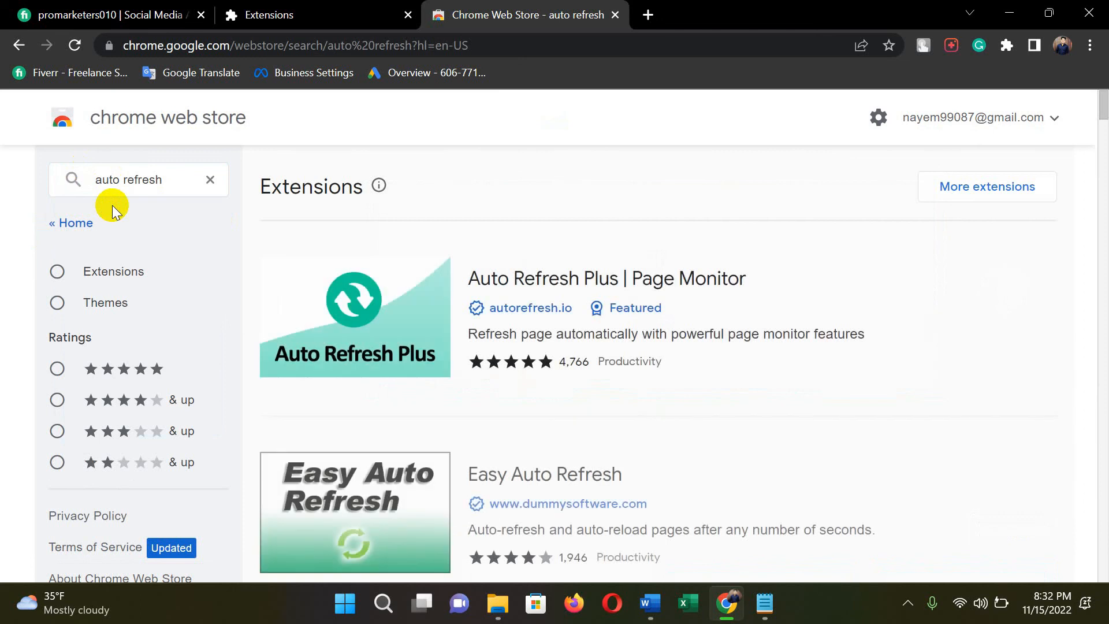
click(587, 285)
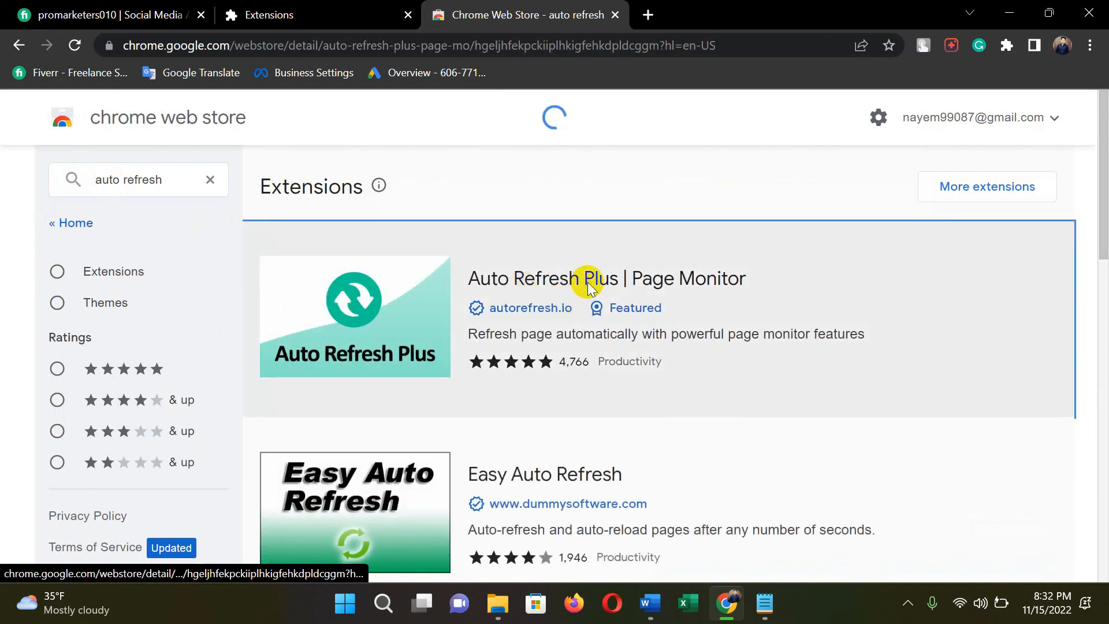
click(921, 239)
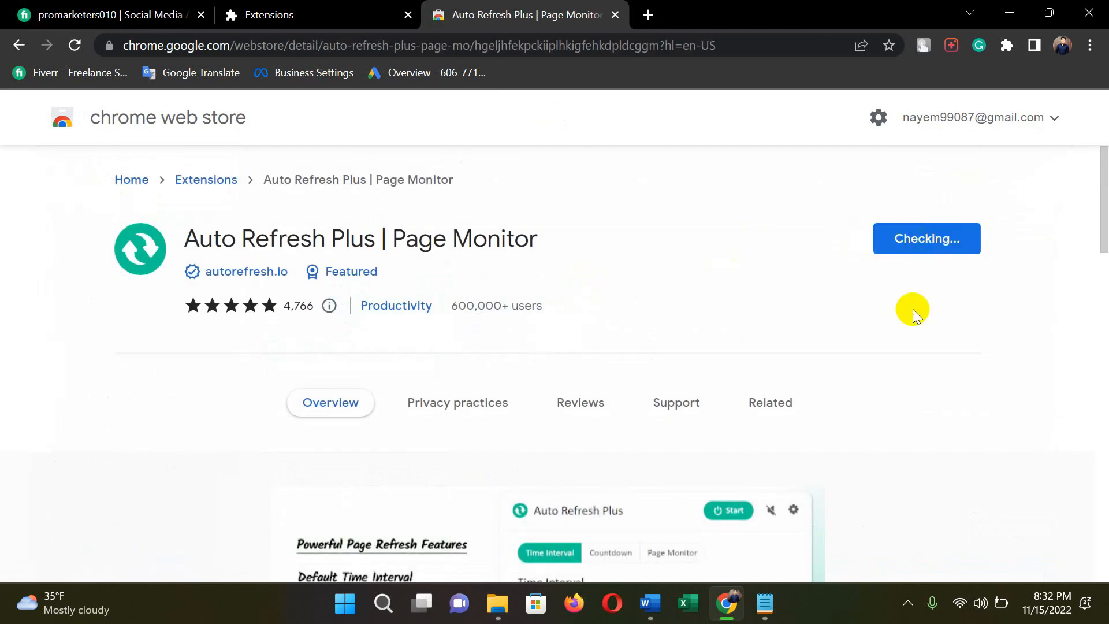
click(590, 231)
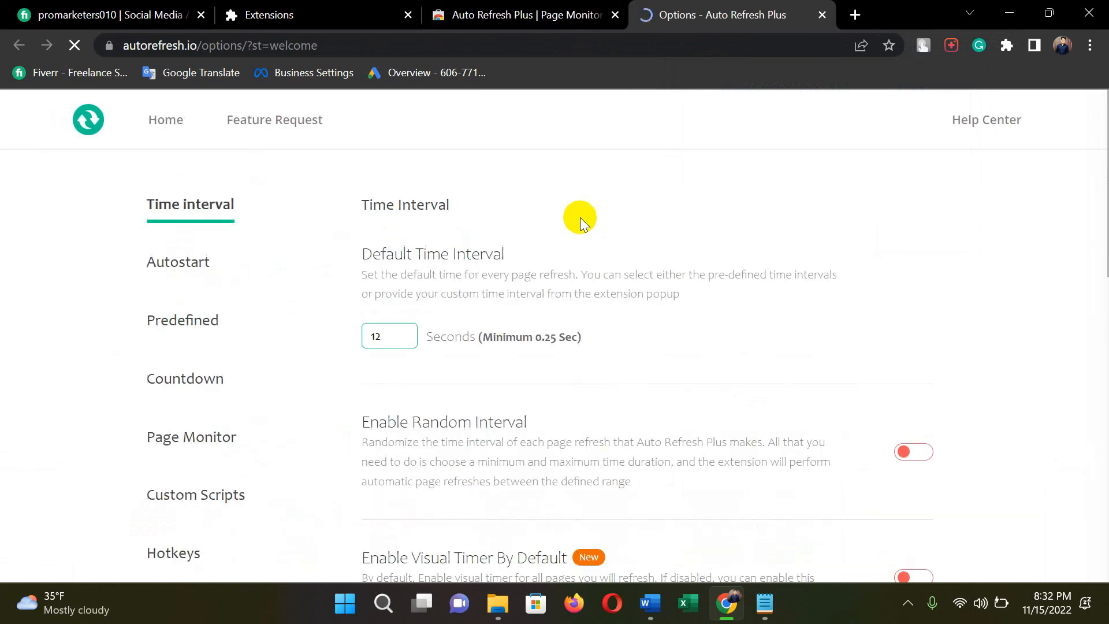
click(822, 14)
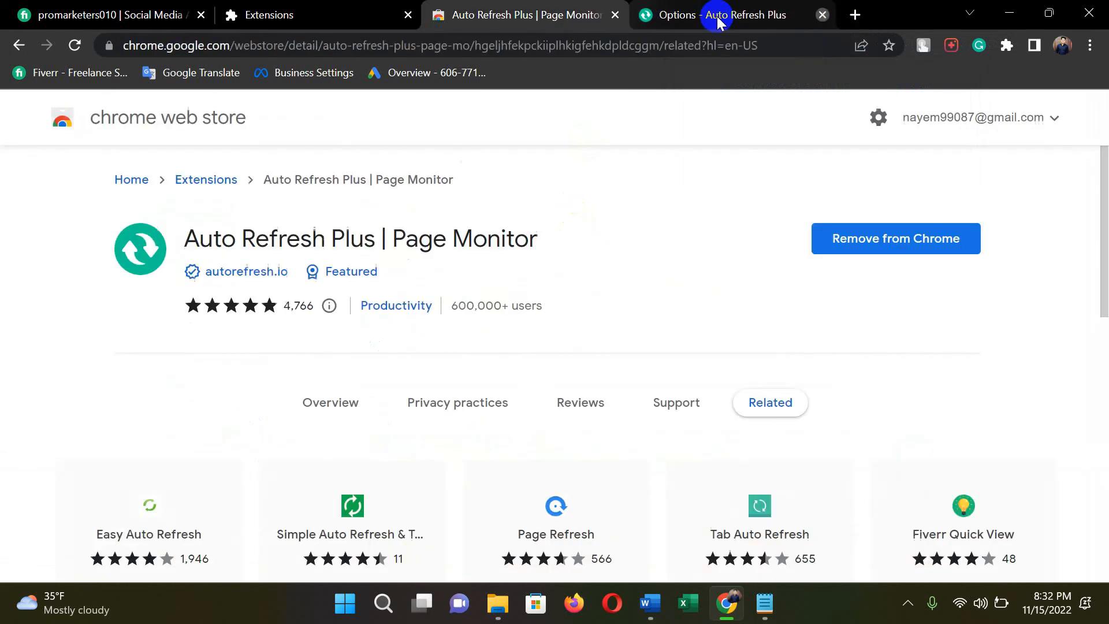
Close the Chrome Web Store, extension options and Extensions tabs, and reload the Fiverr seller profile
click(615, 14)
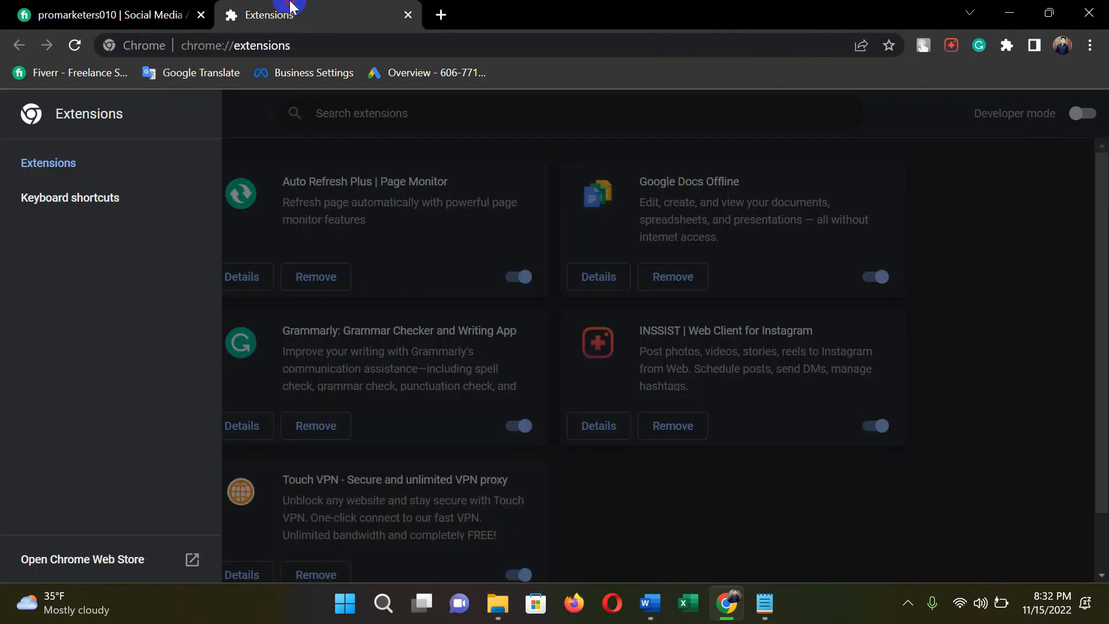
click(407, 14)
click(74, 45)
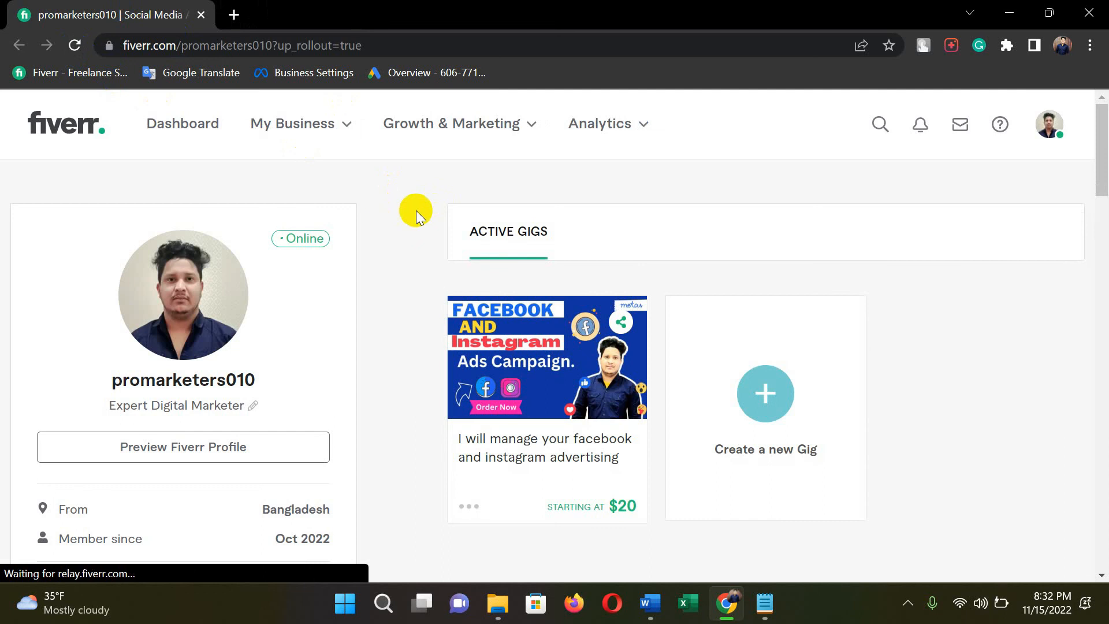
Pin the Auto Refresh Plus | Page Monitor extension so it stays accessible in the browser
click(1005, 47)
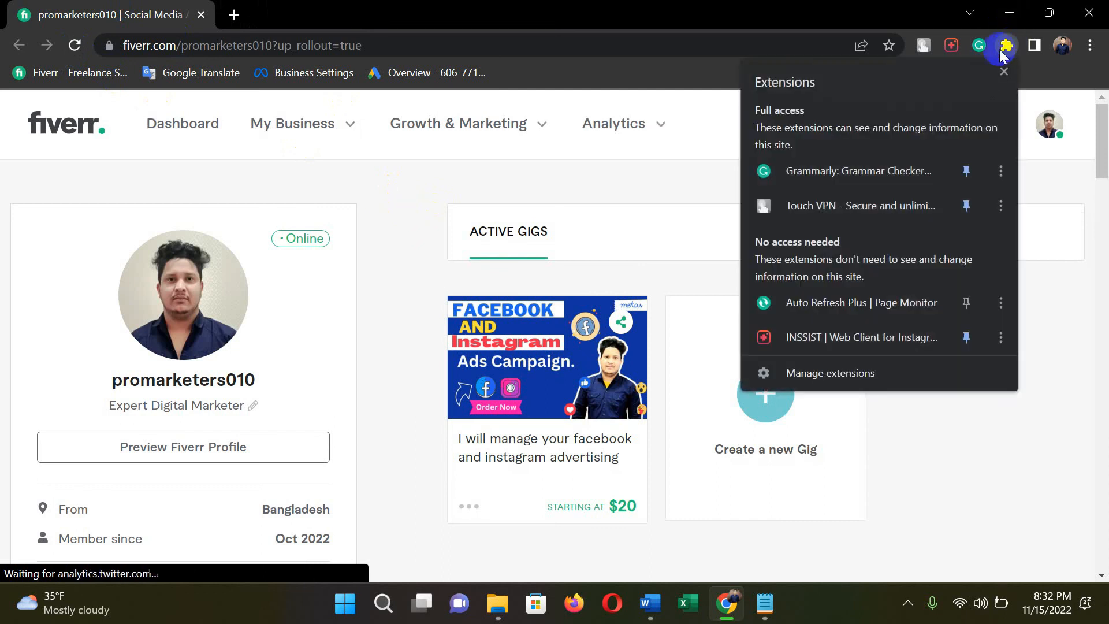
click(966, 302)
click(1043, 167)
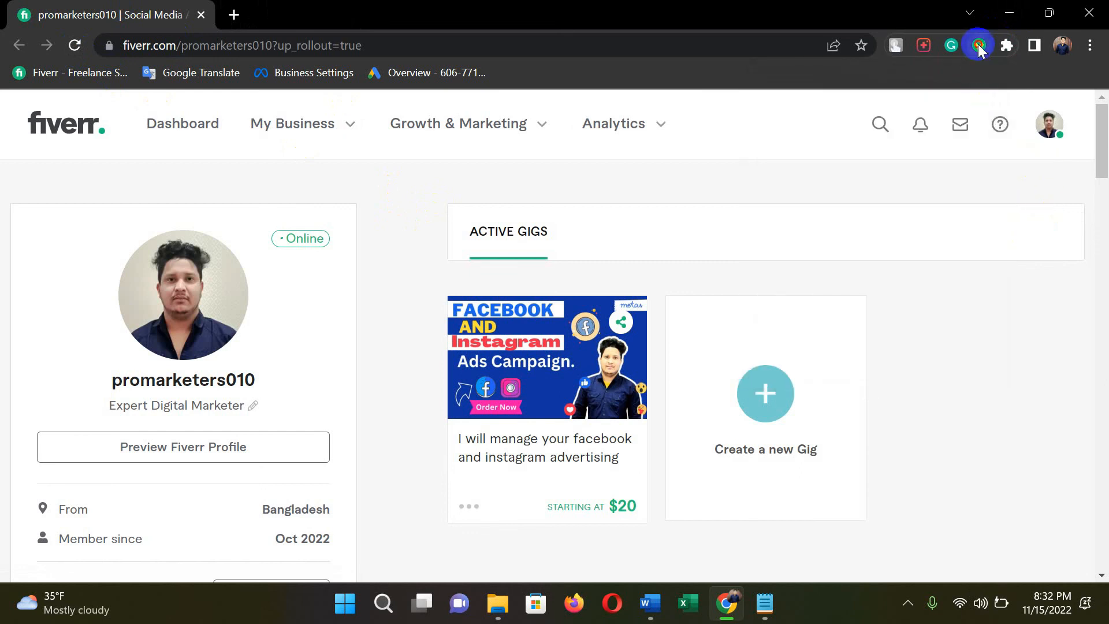
Start Auto Refresh Plus on the Fiverr profile page with a random interval of 300 to 600 seconds
click(978, 46)
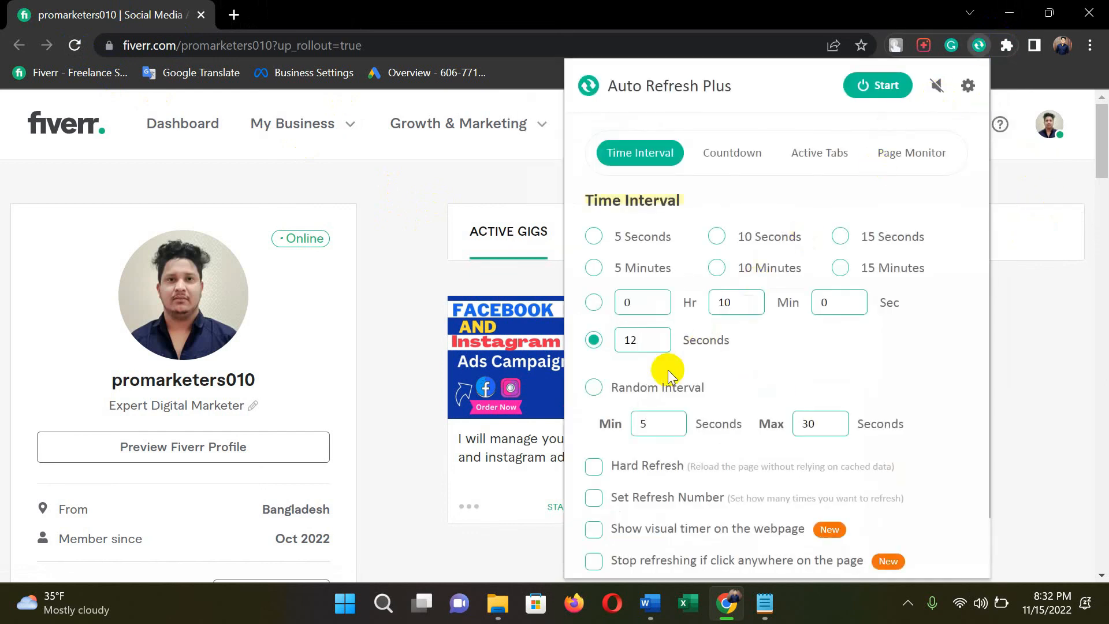
click(595, 387)
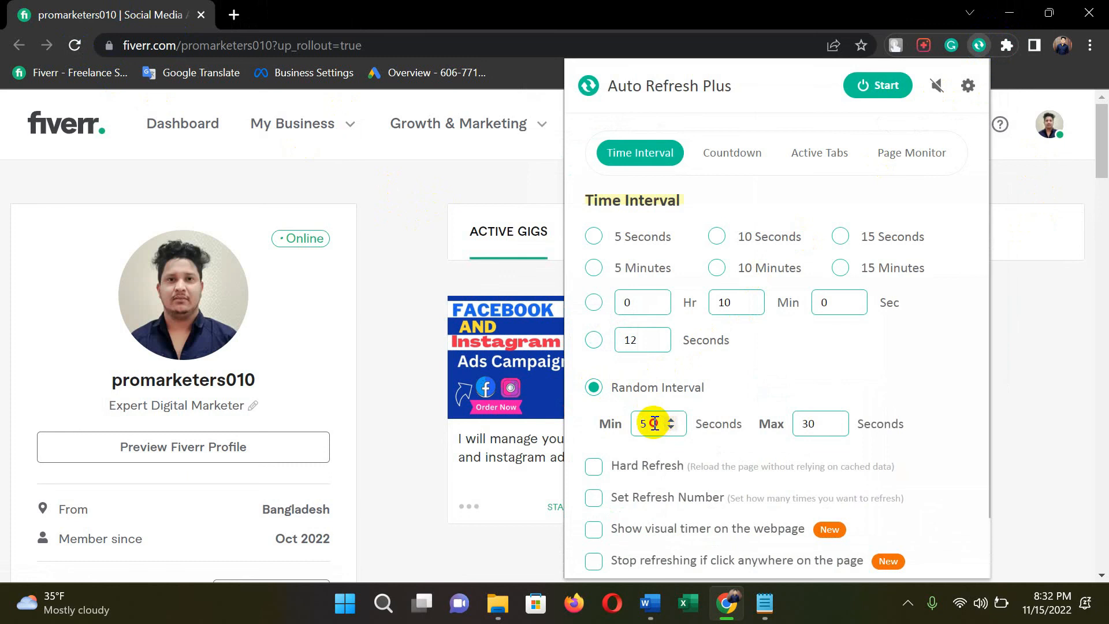
drag(655, 423, 577, 425)
text(300)
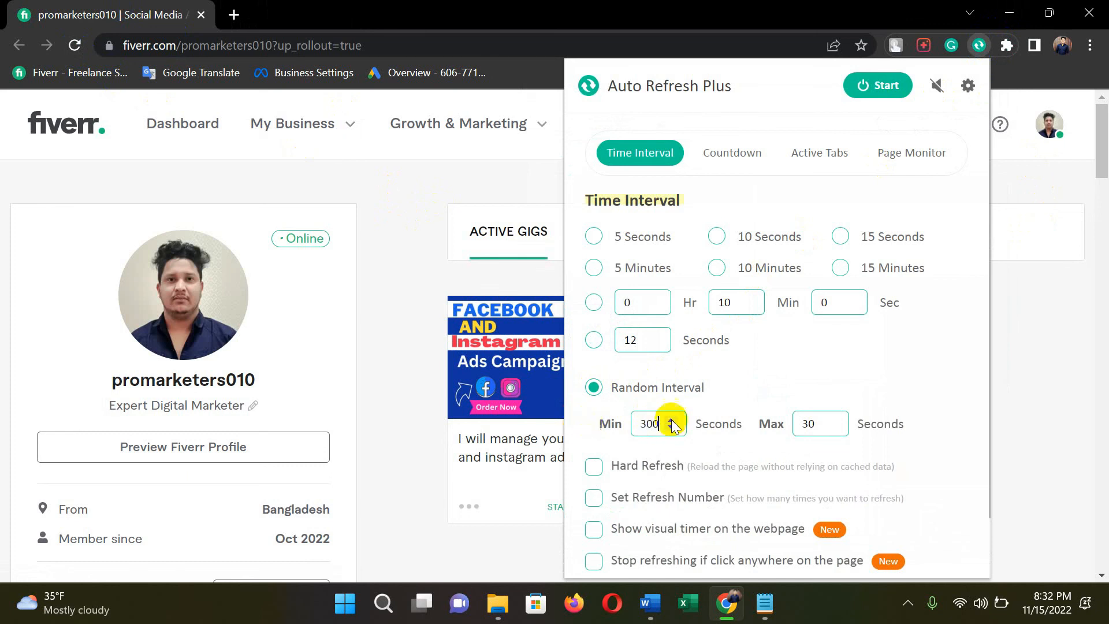
drag(816, 426, 749, 433)
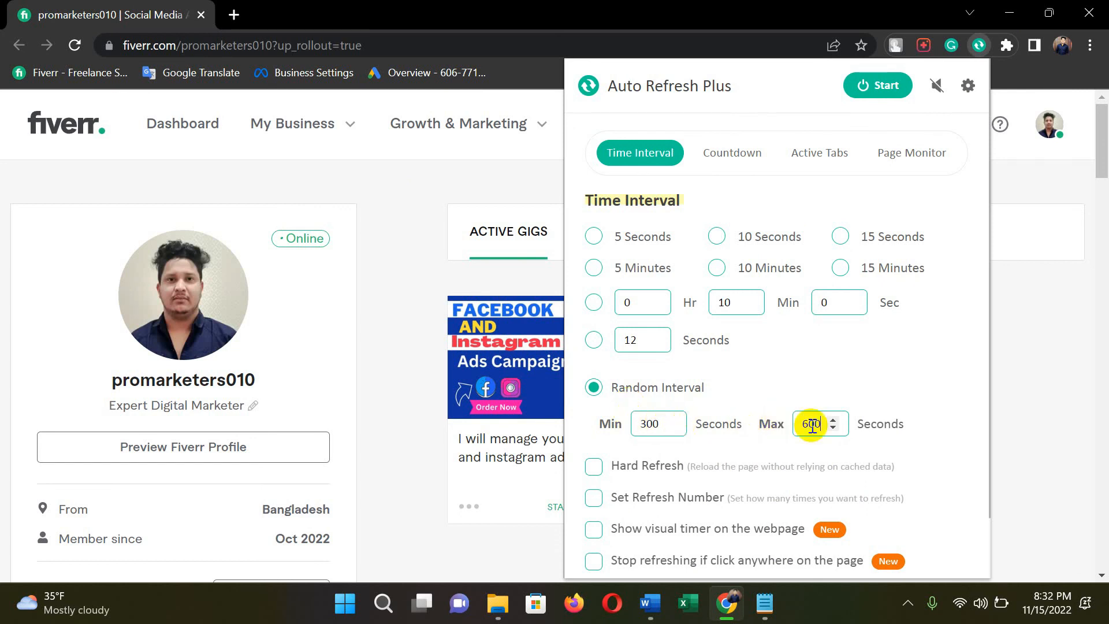
click(878, 88)
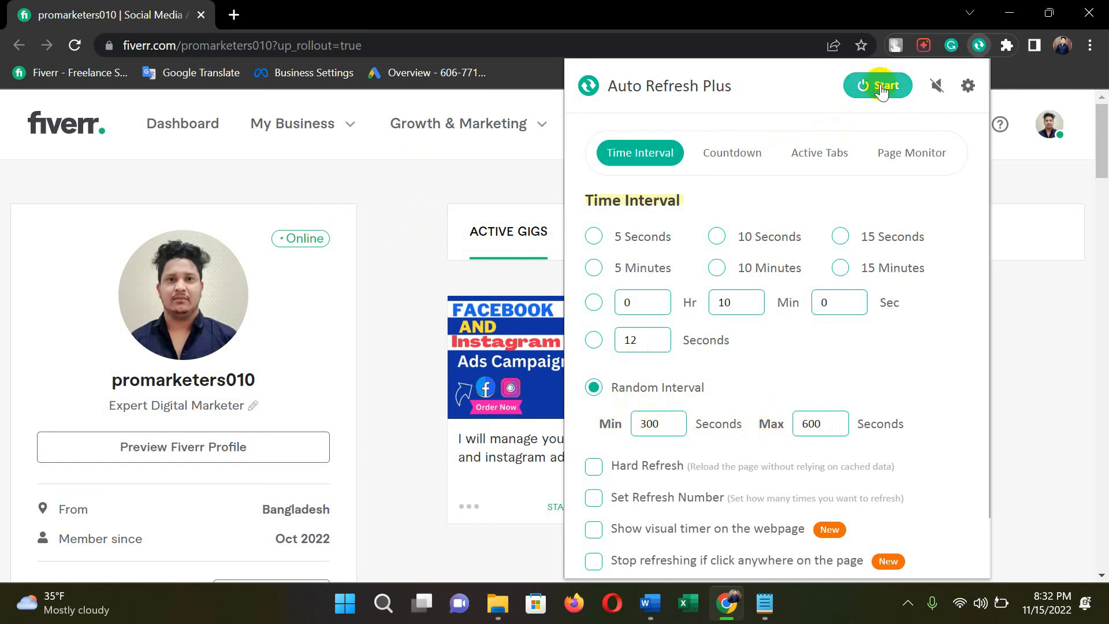
click(644, 201)
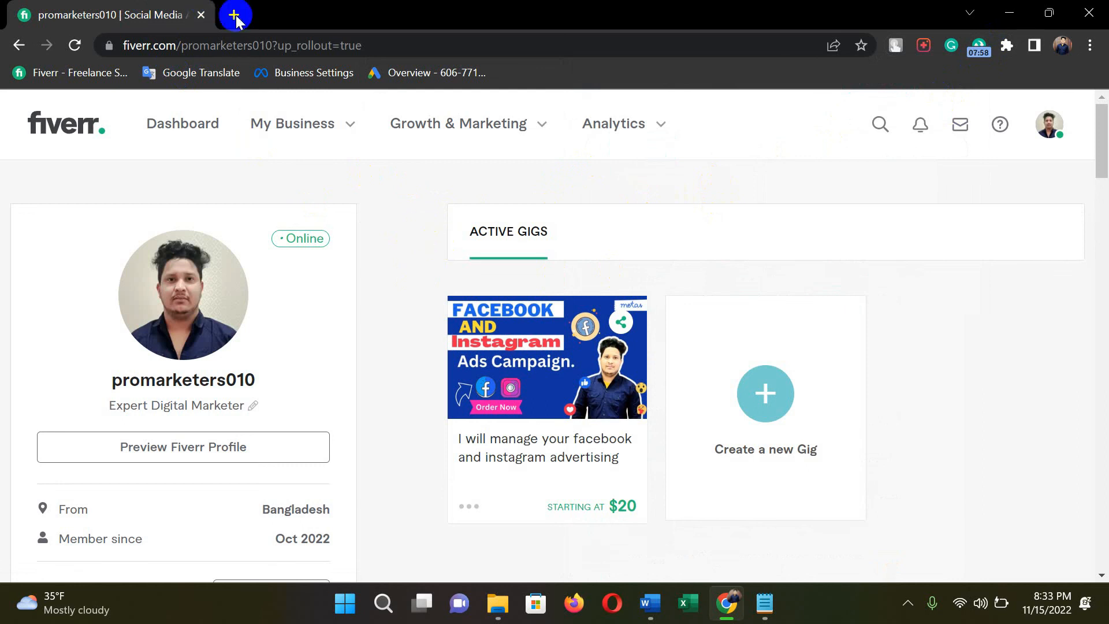
Open a new browser tab, minimize and restore the browser, and return to the Fiverr profile tab
click(1006, 16)
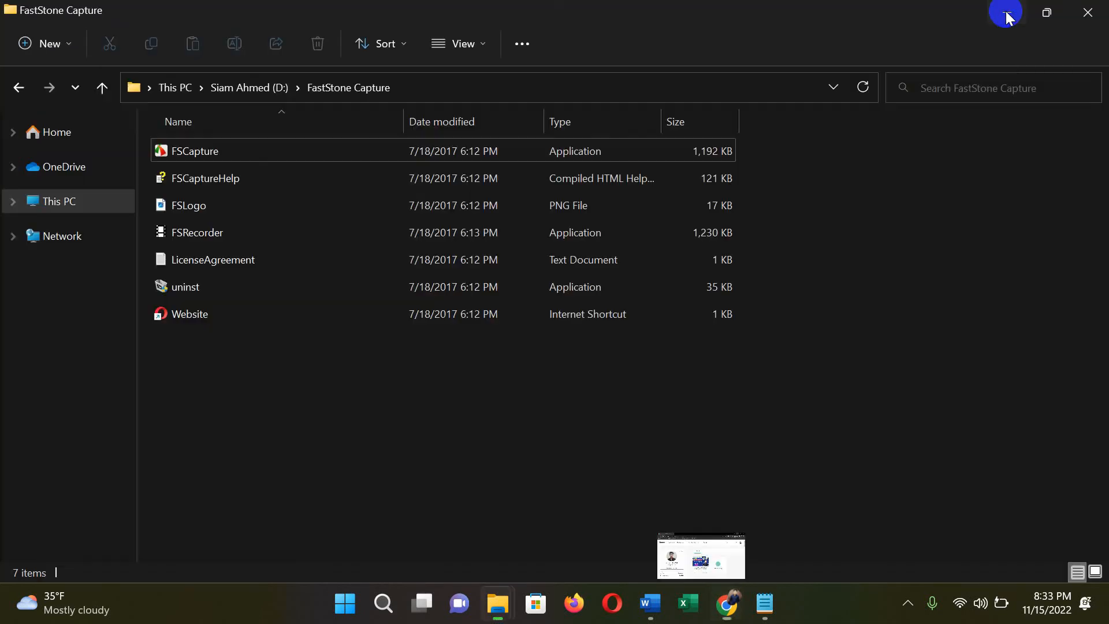
click(727, 606)
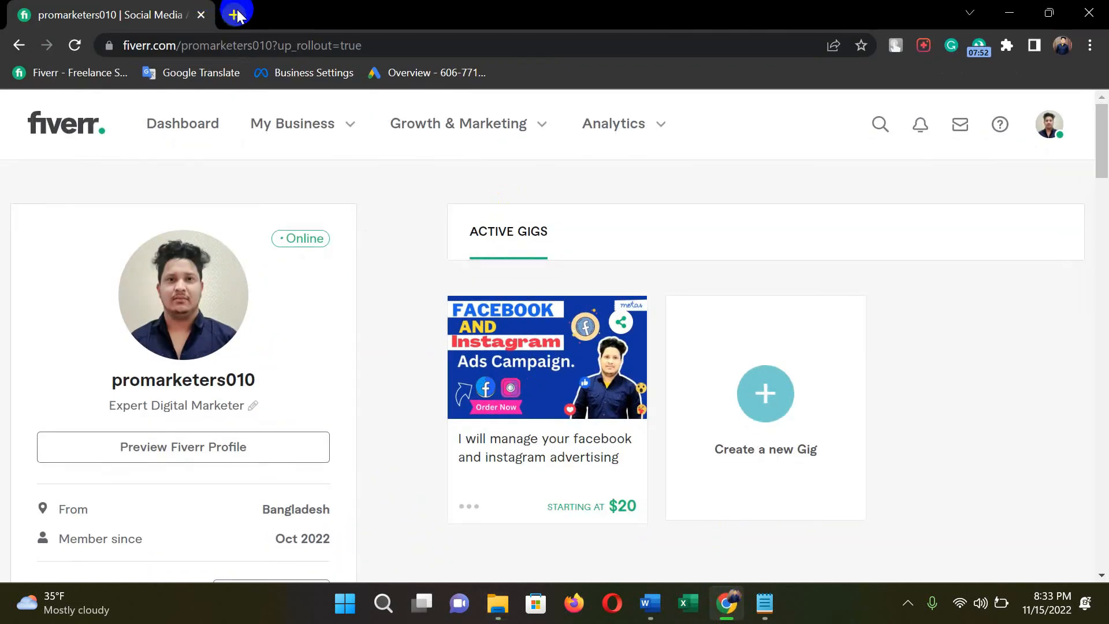
click(237, 15)
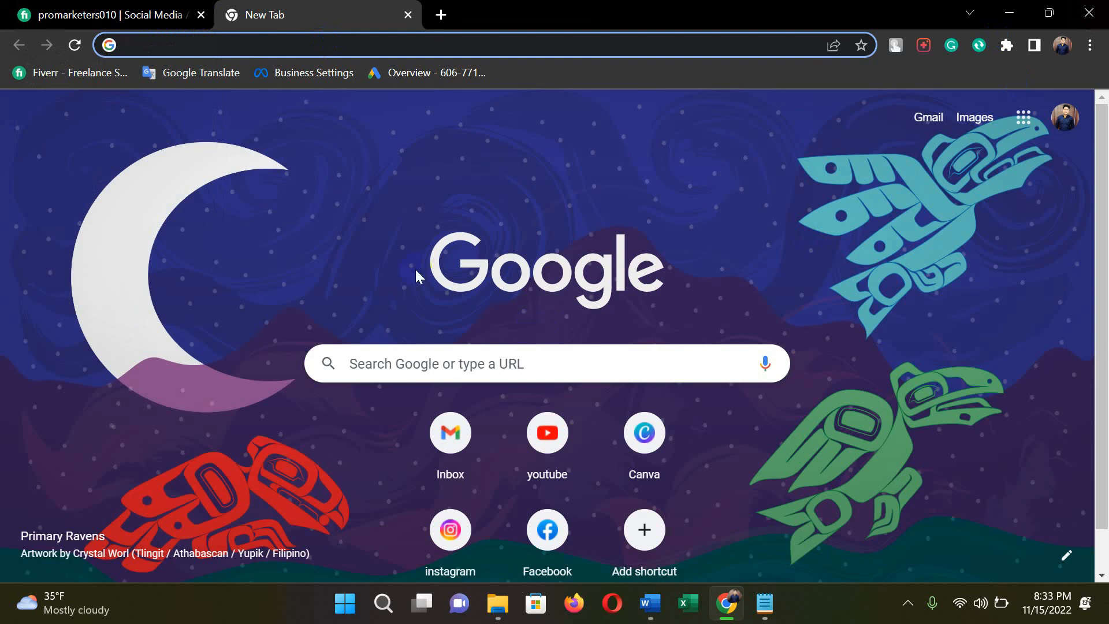
click(1010, 13)
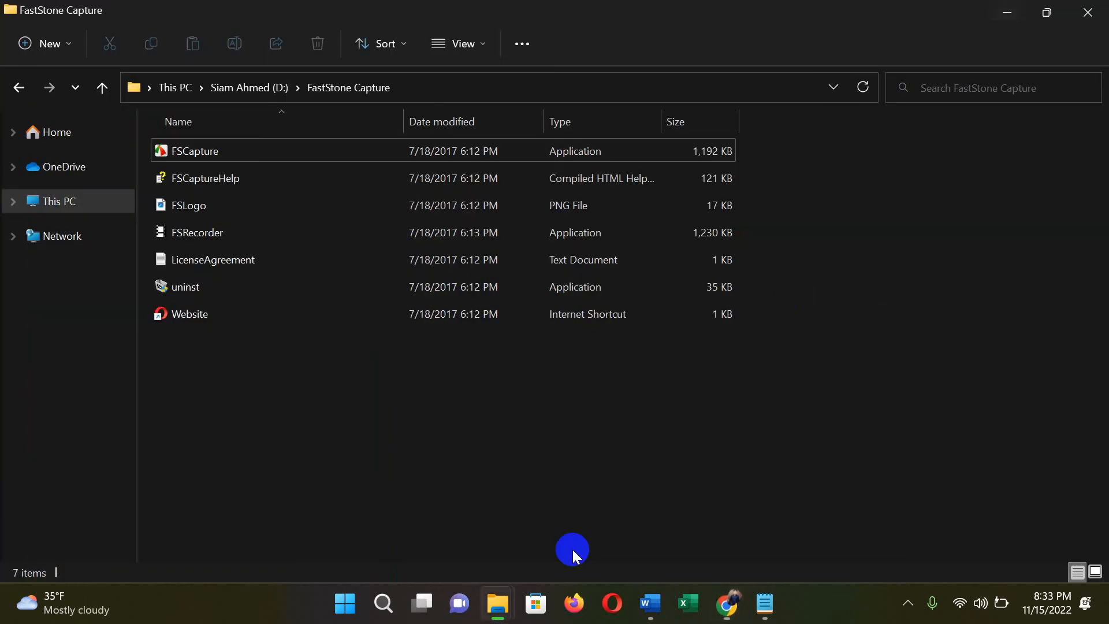
click(727, 605)
click(75, 14)
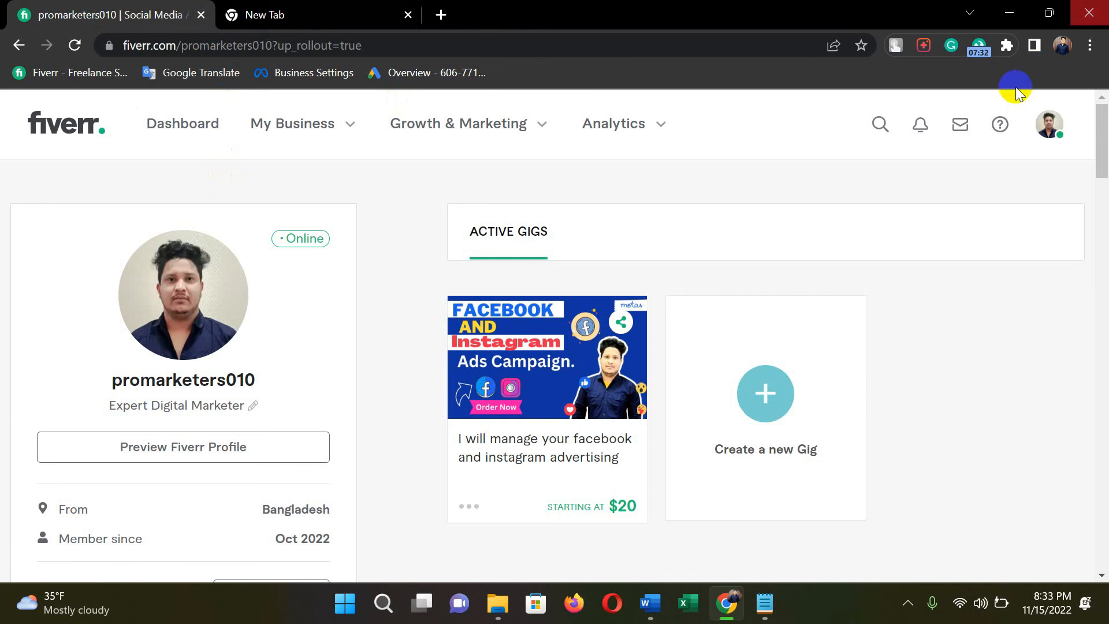
Stop the auto refresh on the Fiverr profile page and restart it with the existing random interval
click(977, 45)
click(859, 90)
click(859, 89)
click(1029, 178)
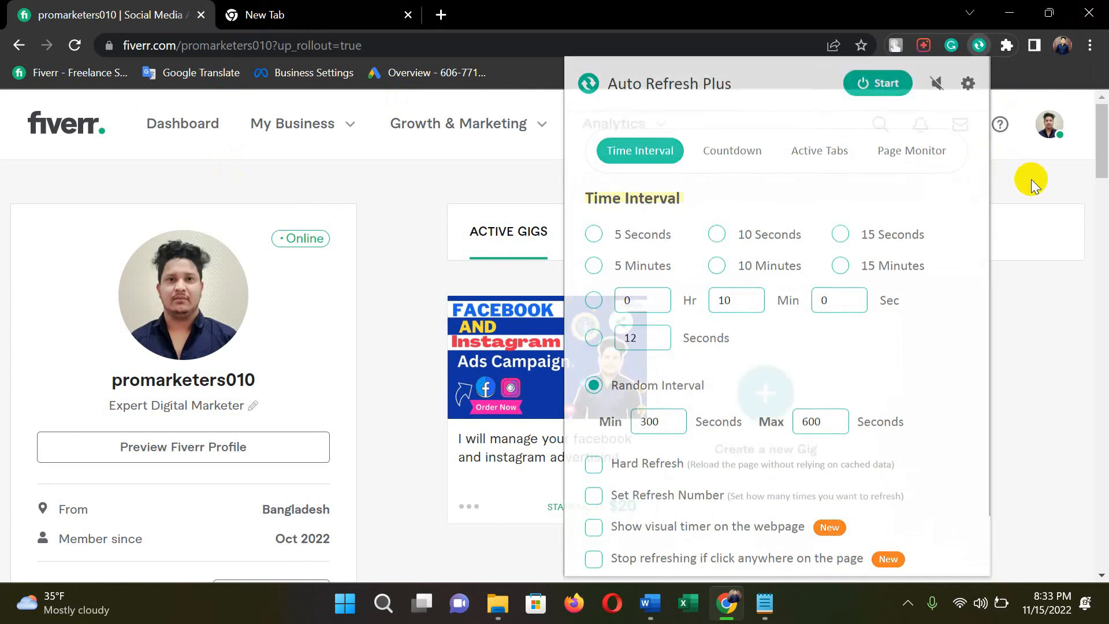
click(976, 46)
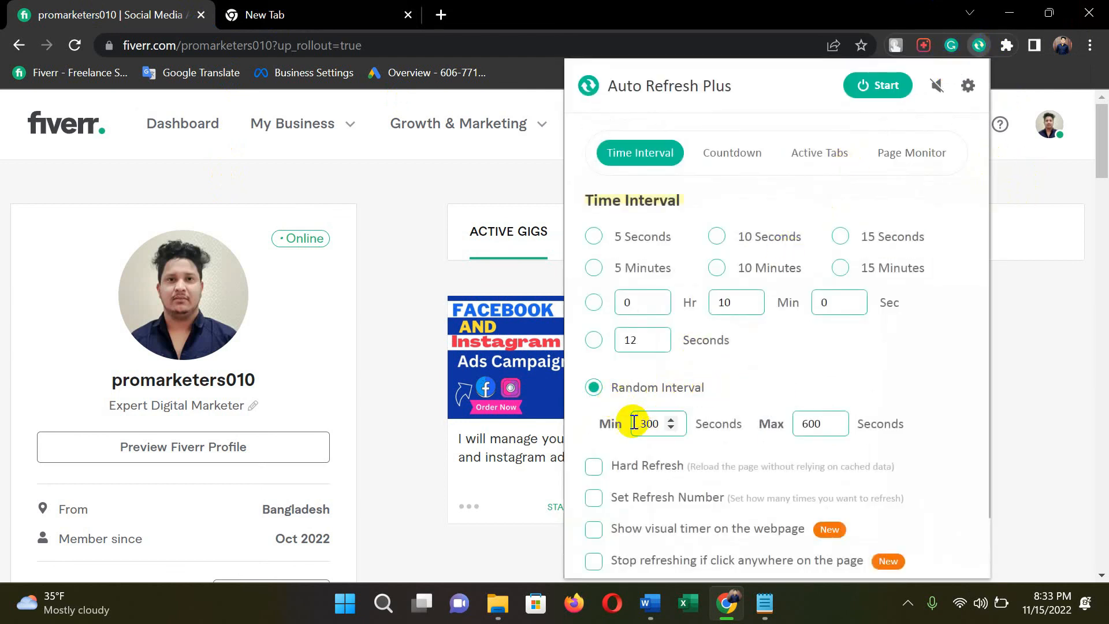
click(883, 90)
click(1020, 178)
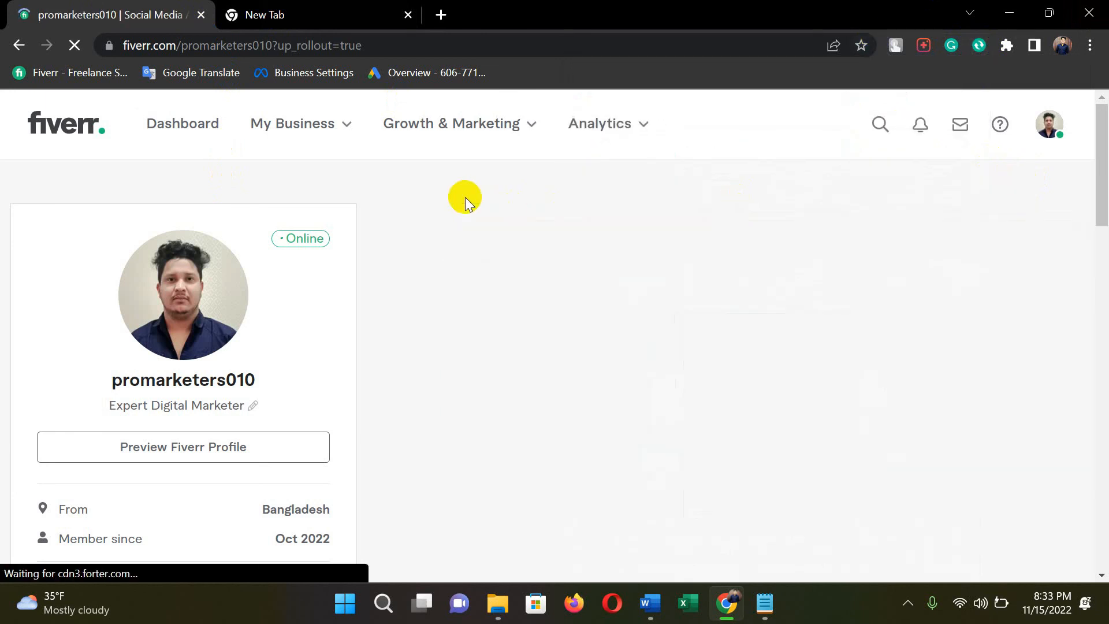